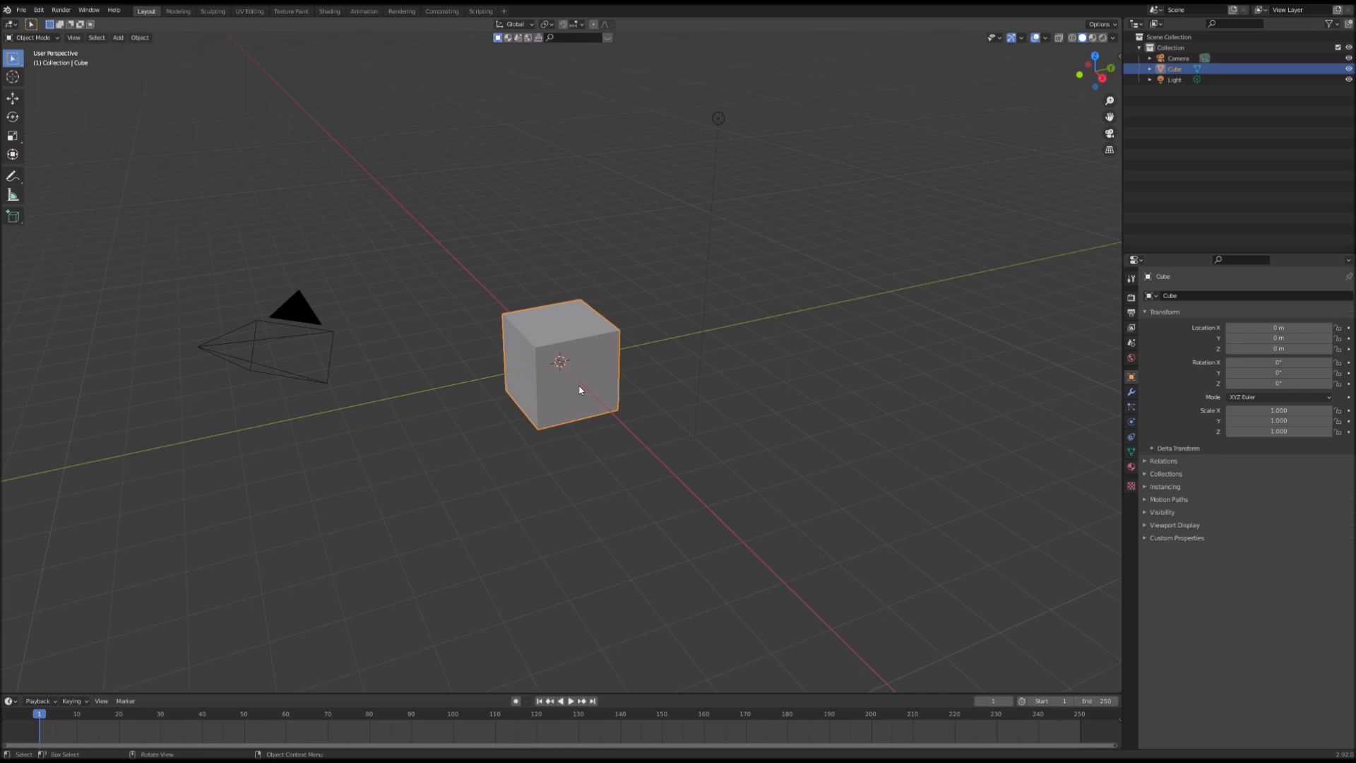
- Delete the default cube and add a mesh plane at the world origin
key(Delete)
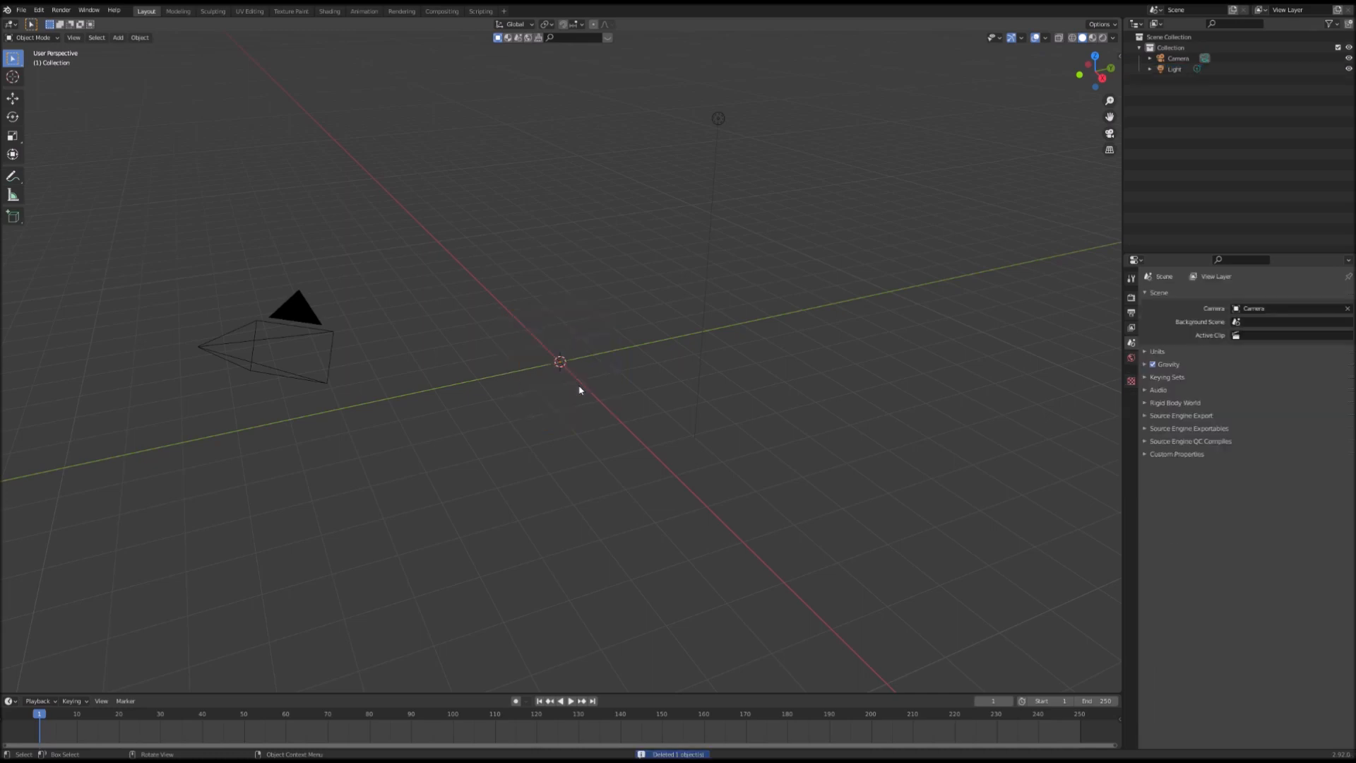
click(118, 37)
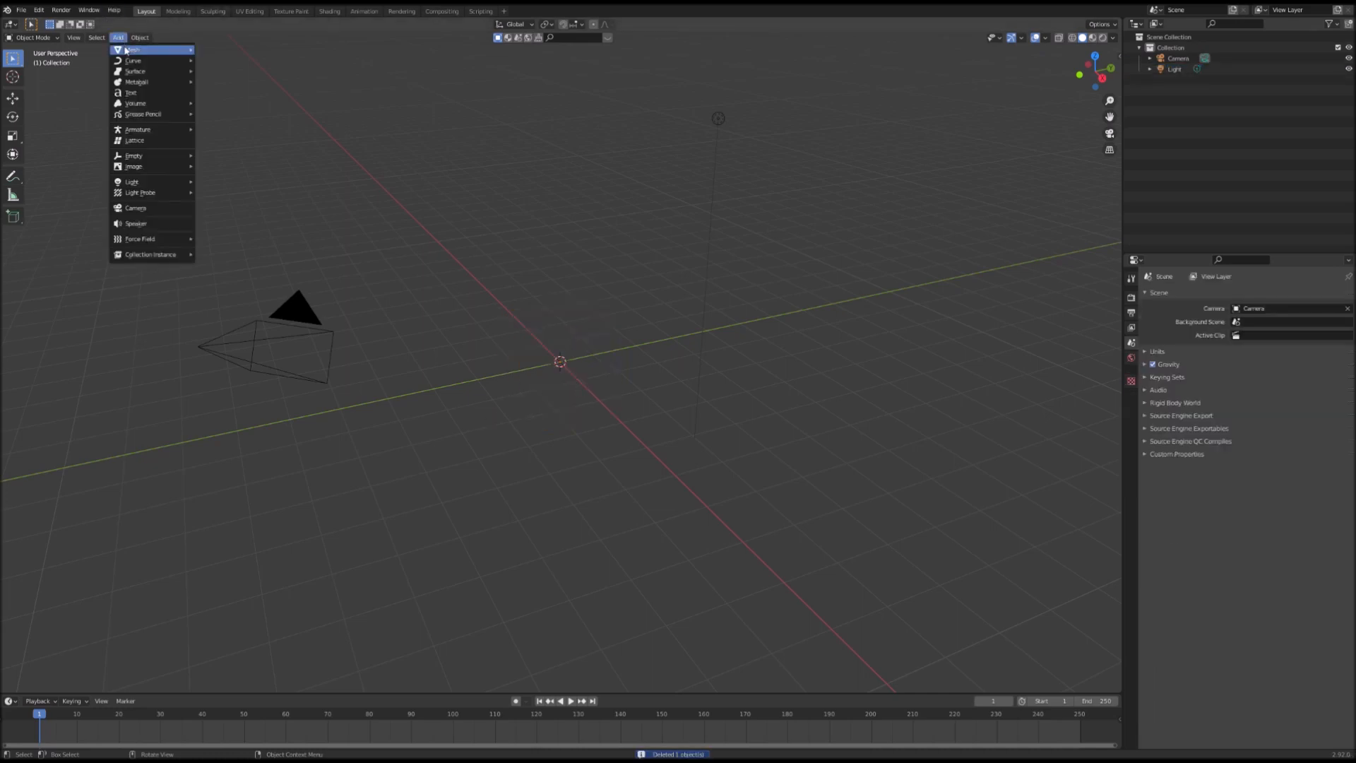
mouse_move(135, 50)
click(232, 50)
middle_drag(548, 340, 575, 376)
- Switch to the Shading workspace and create a new material on the plane
click(329, 11)
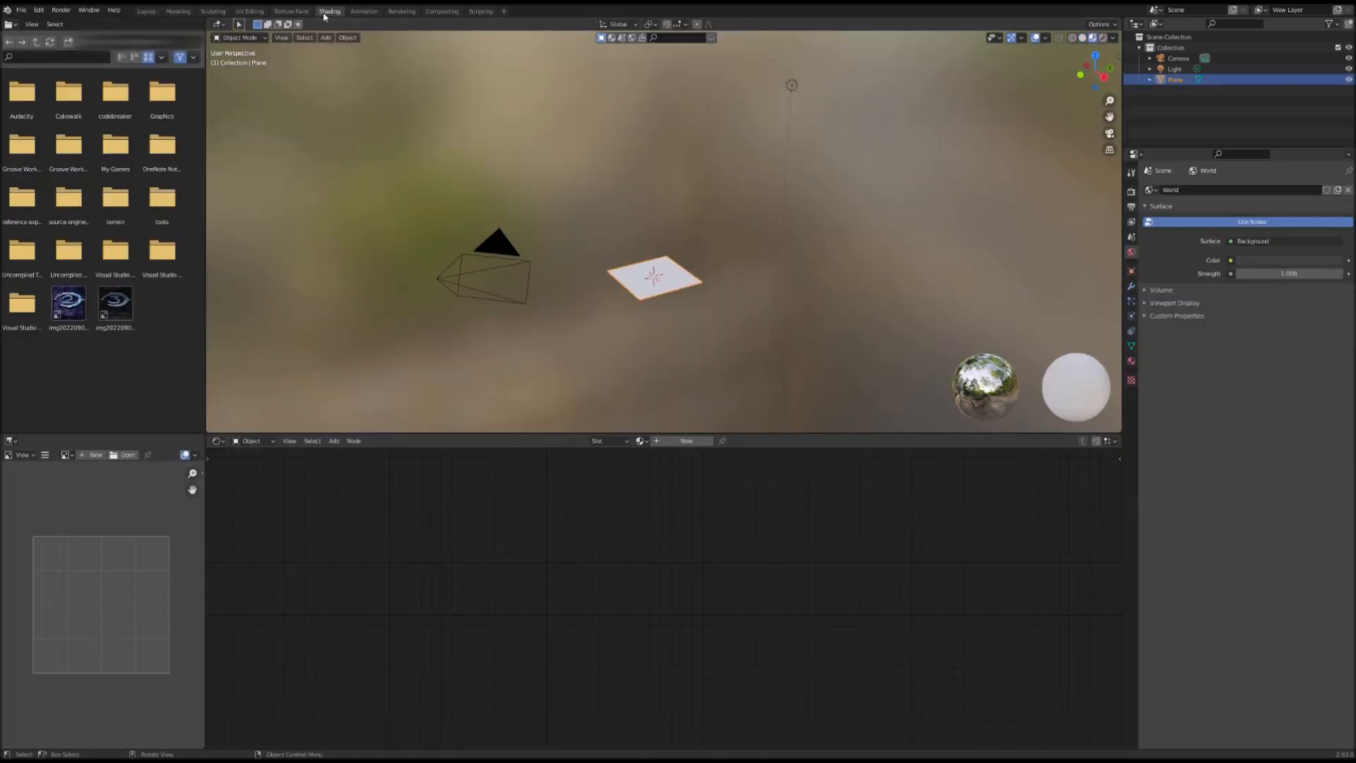
click(701, 441)
middle_drag(425, 539, 585, 520)
scroll(560, 539, down, 2)
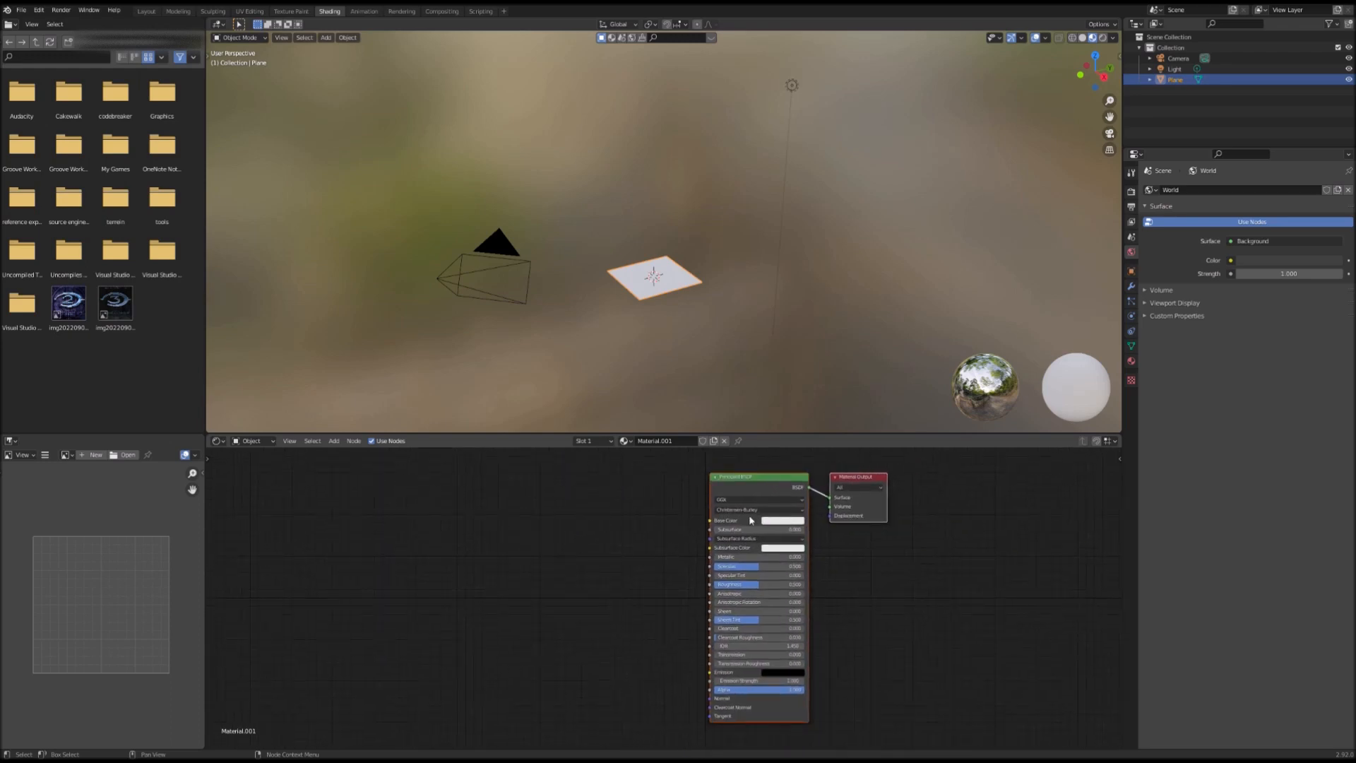
- Add a Voronoi Texture node and place it well ahead of the Principled BSDF node
key(shift)
key(shift+a)
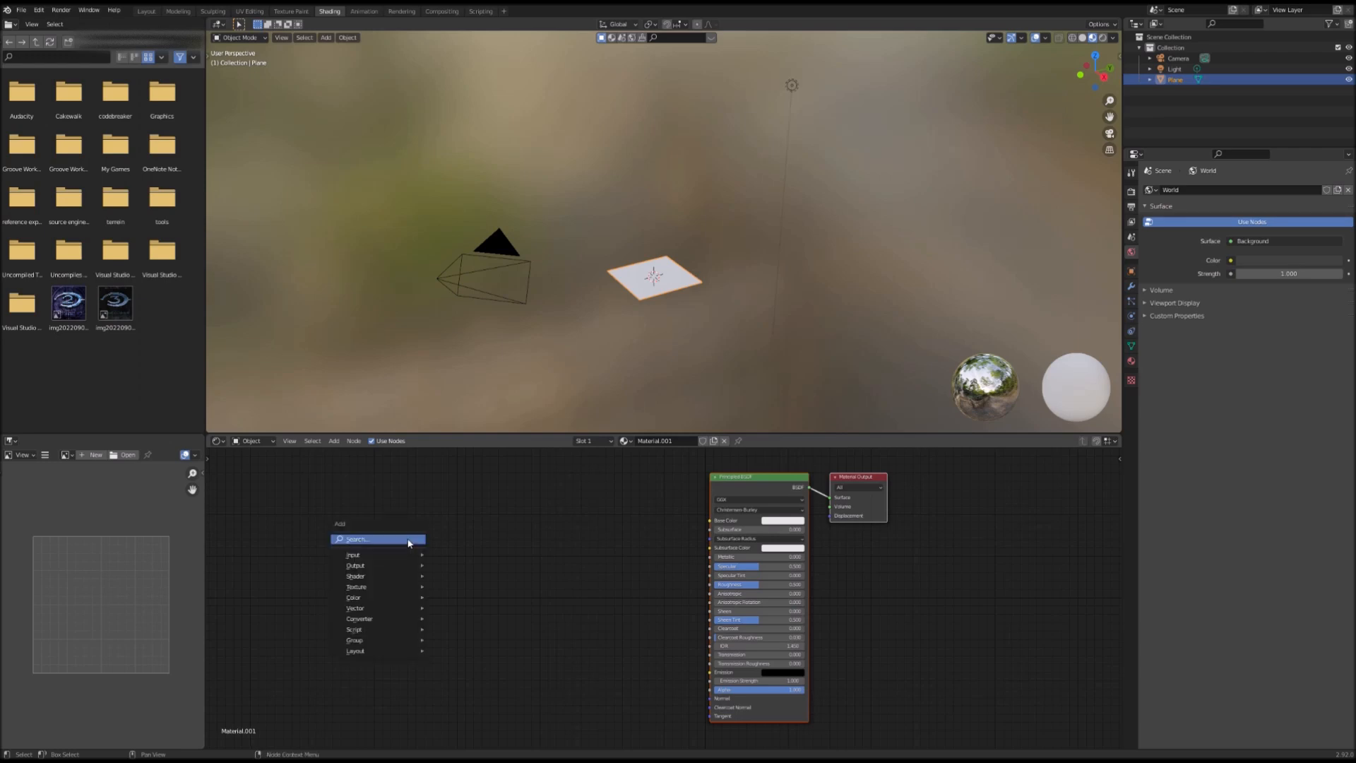
click(407, 540)
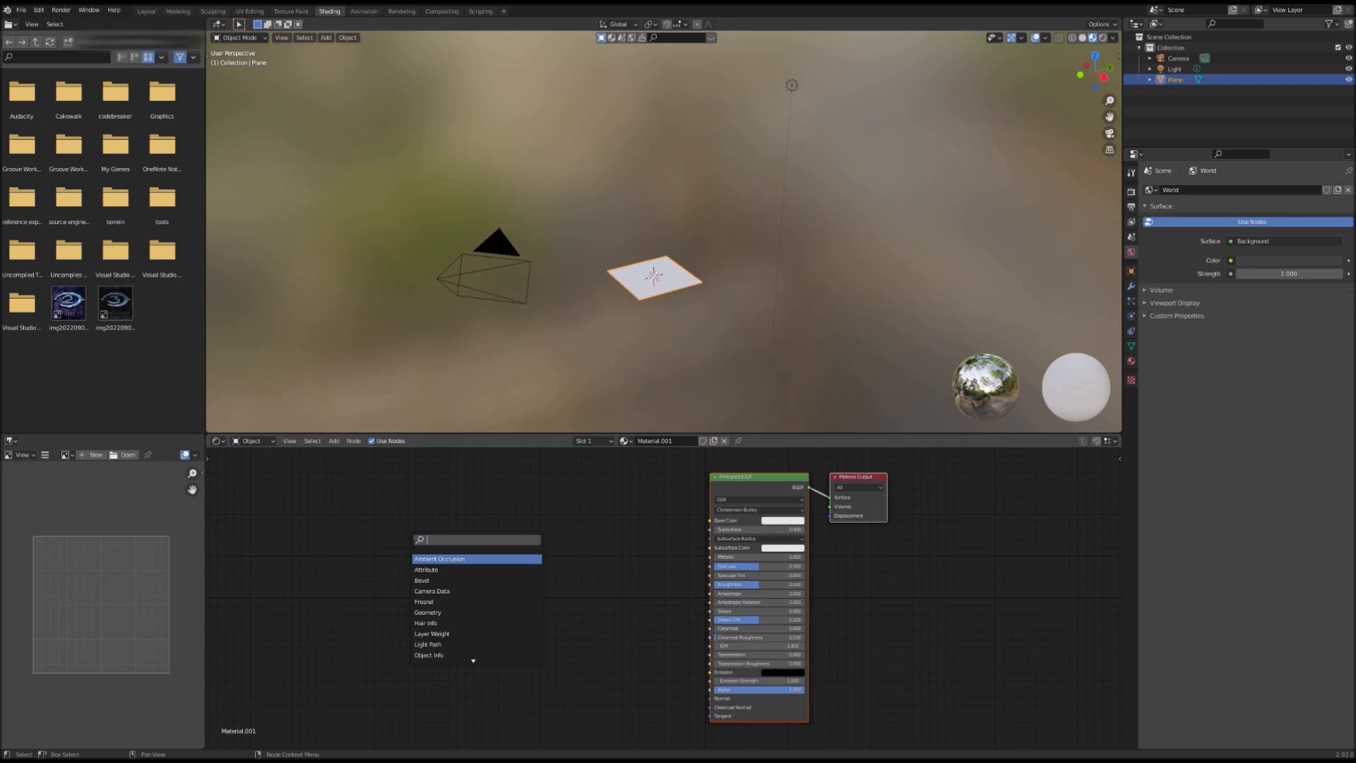
text(veron)
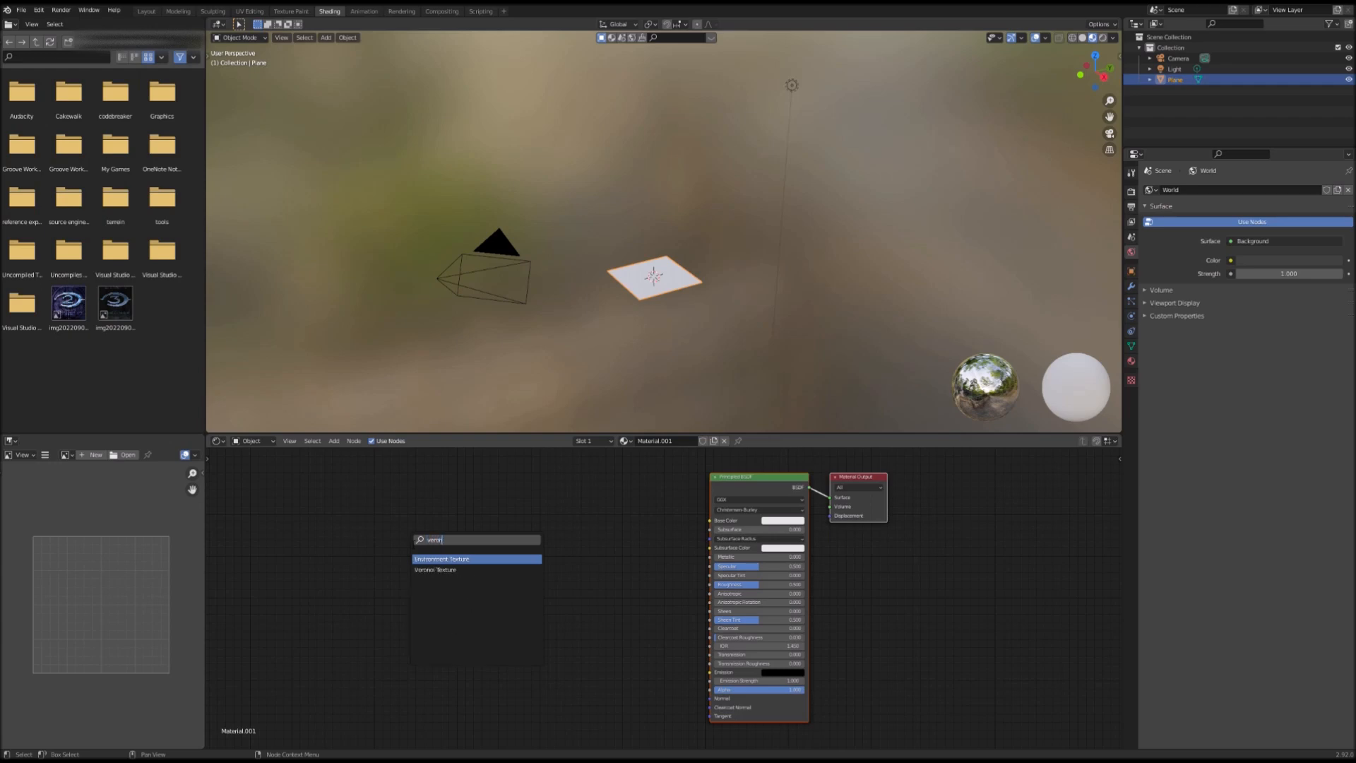
key(Down)
key(Return)
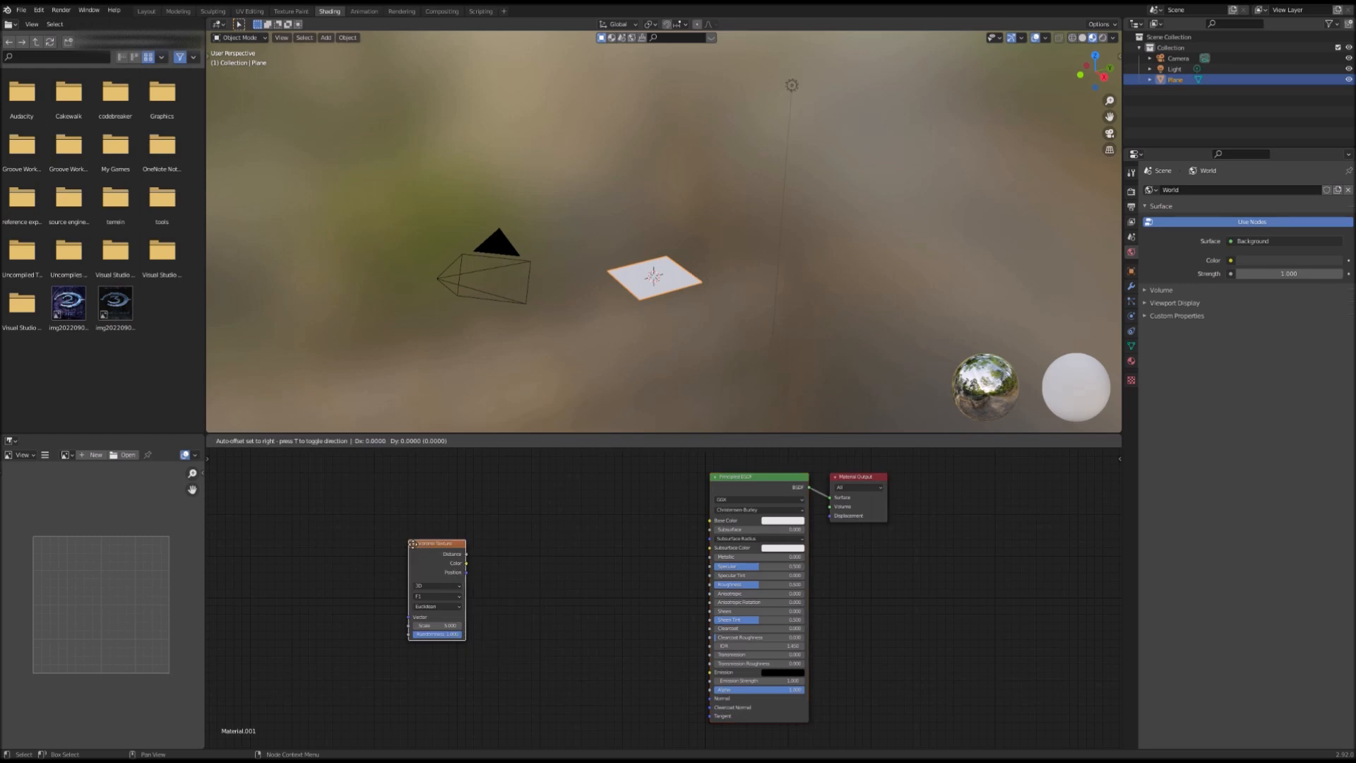
click(338, 539)
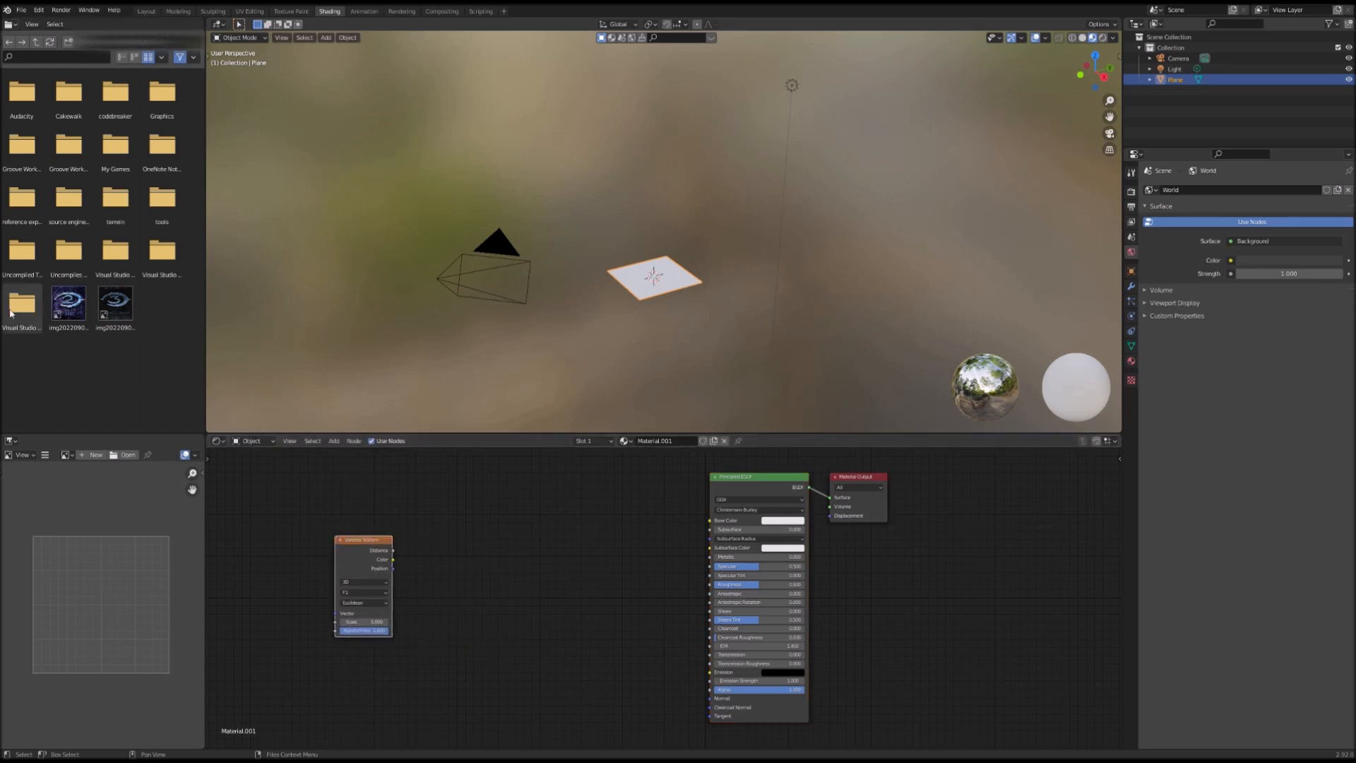
click(21, 10)
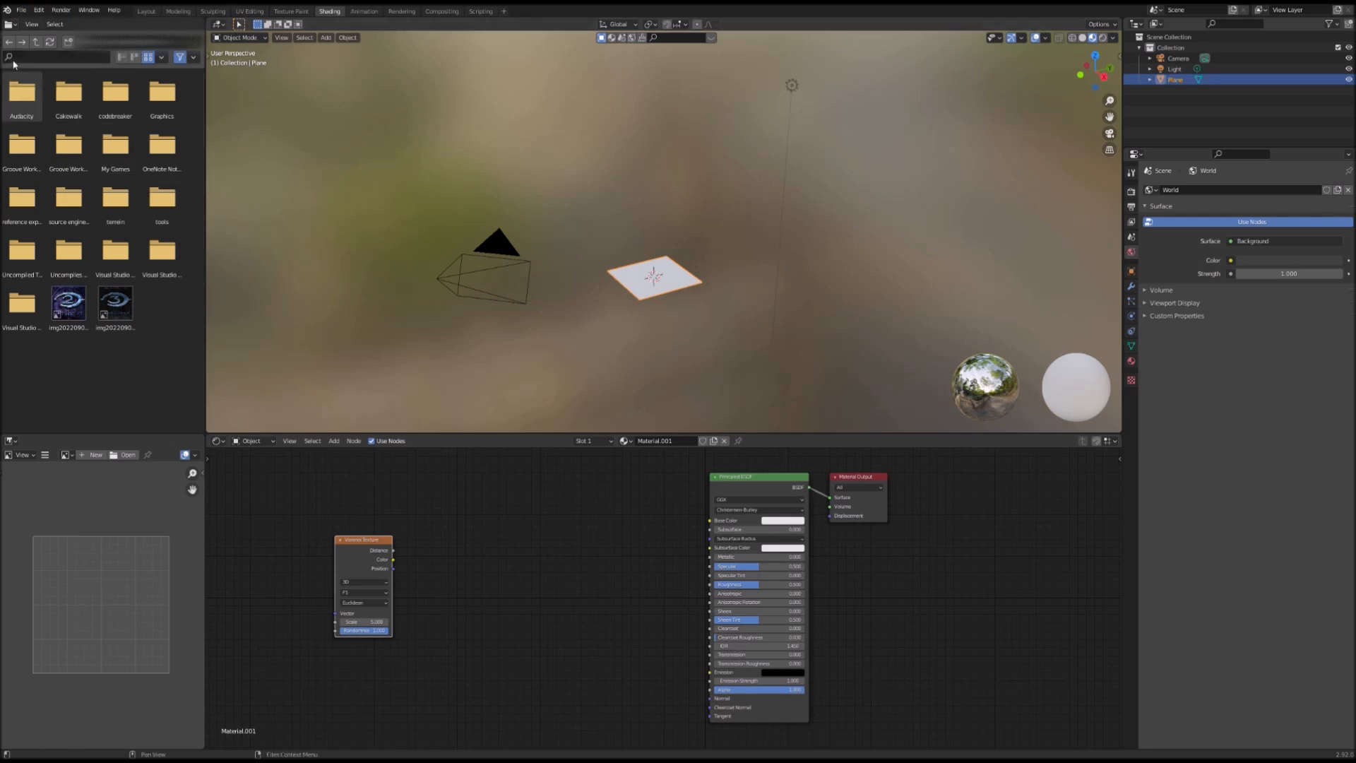
click(42, 12)
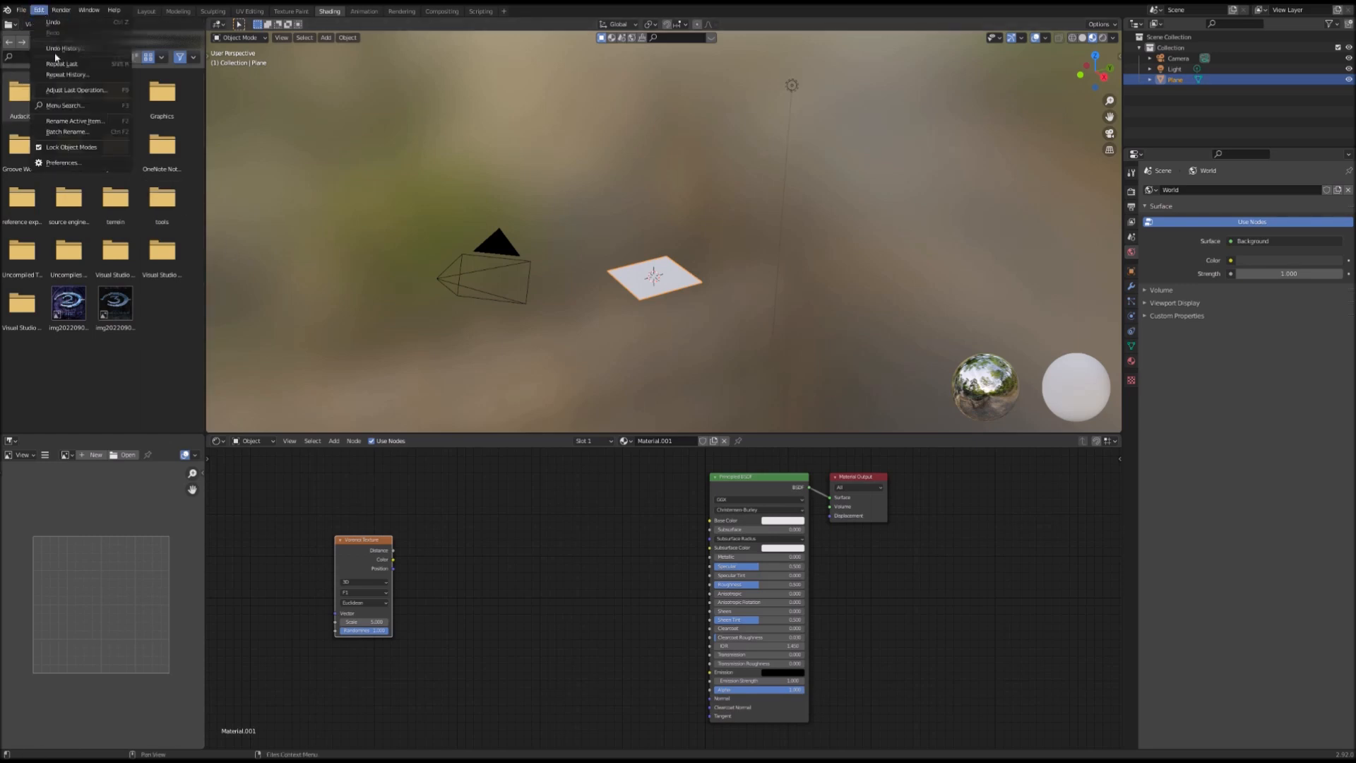
click(56, 162)
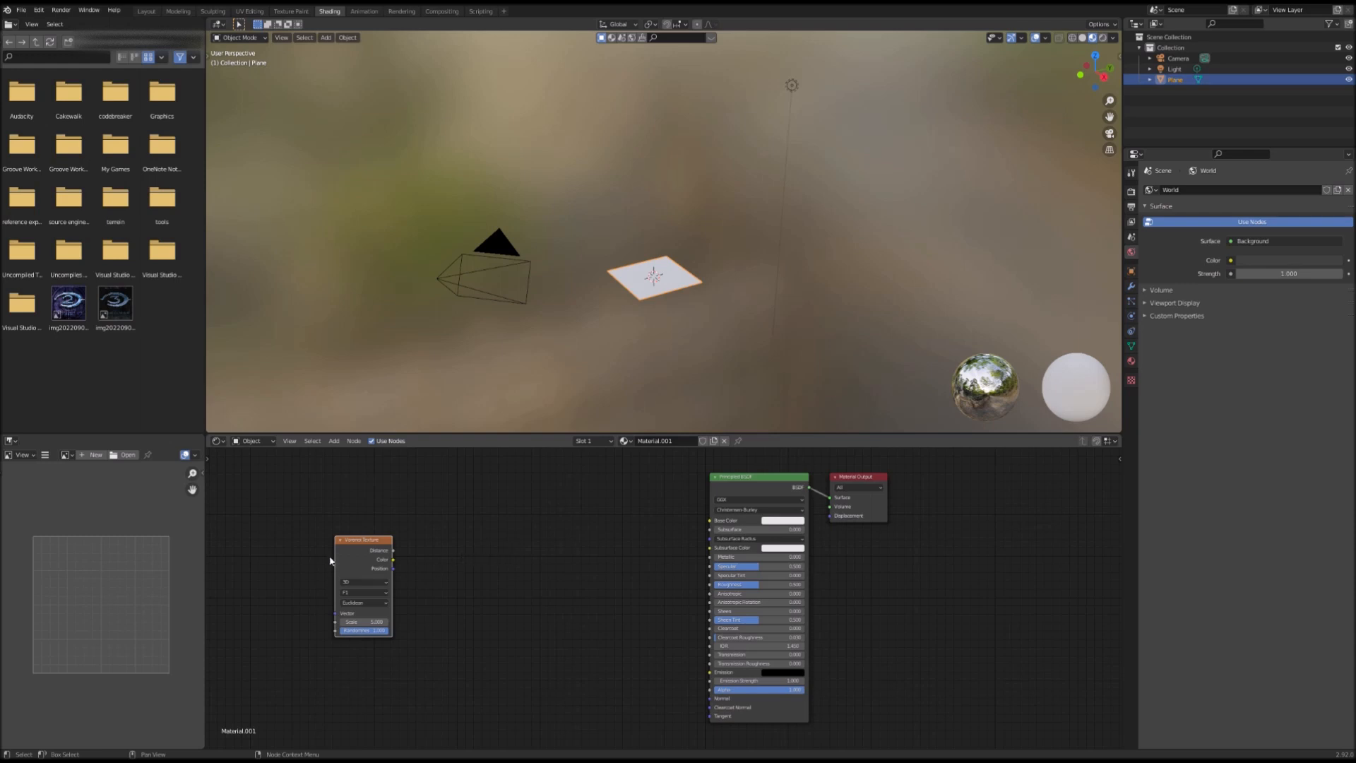
- Generate Texture Coordinate and Mapping nodes that feed the Voronoi Texture's Vector input
key(ctrl+t)
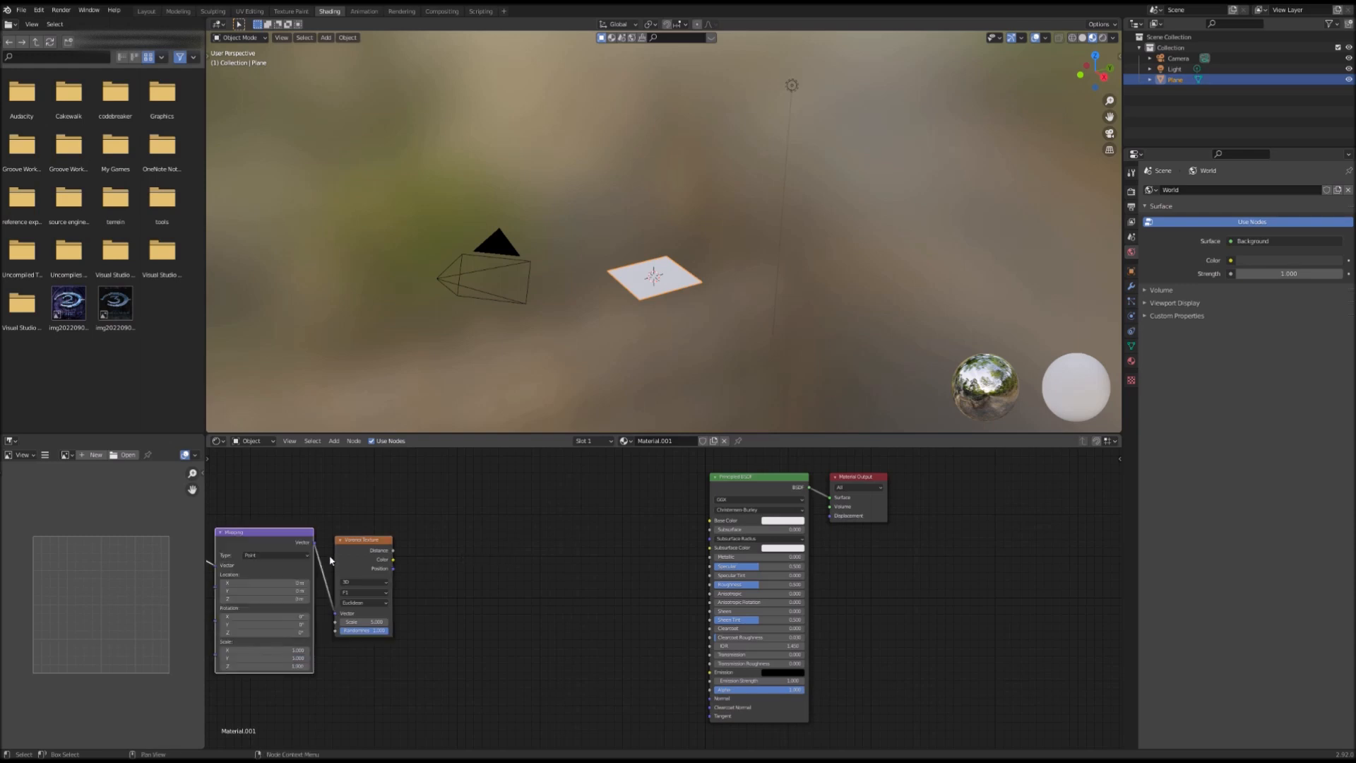
scroll(421, 563, down, 1)
middle_drag(423, 564, 509, 572)
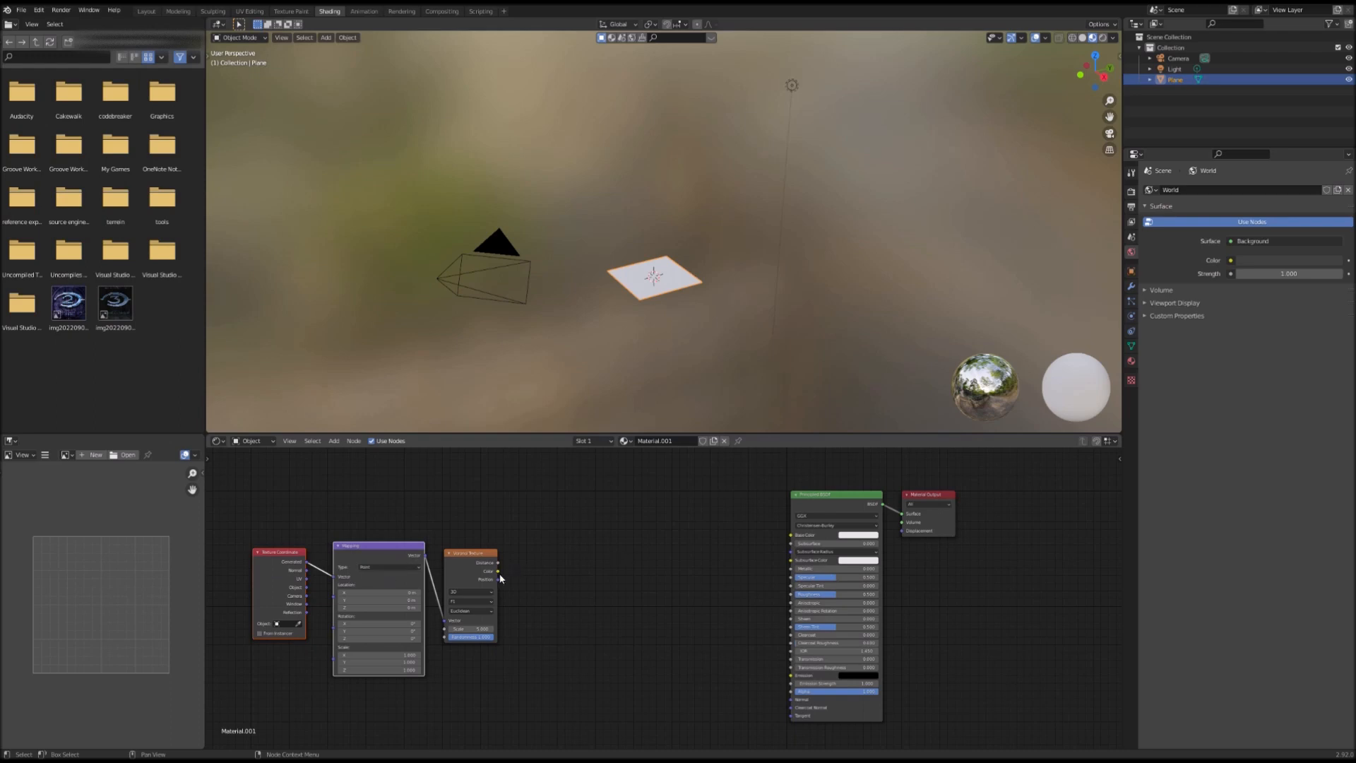
- Add a ColorRamp node just after the Voronoi Texture node
key(shift+a)
click(607, 578)
text(ramp)
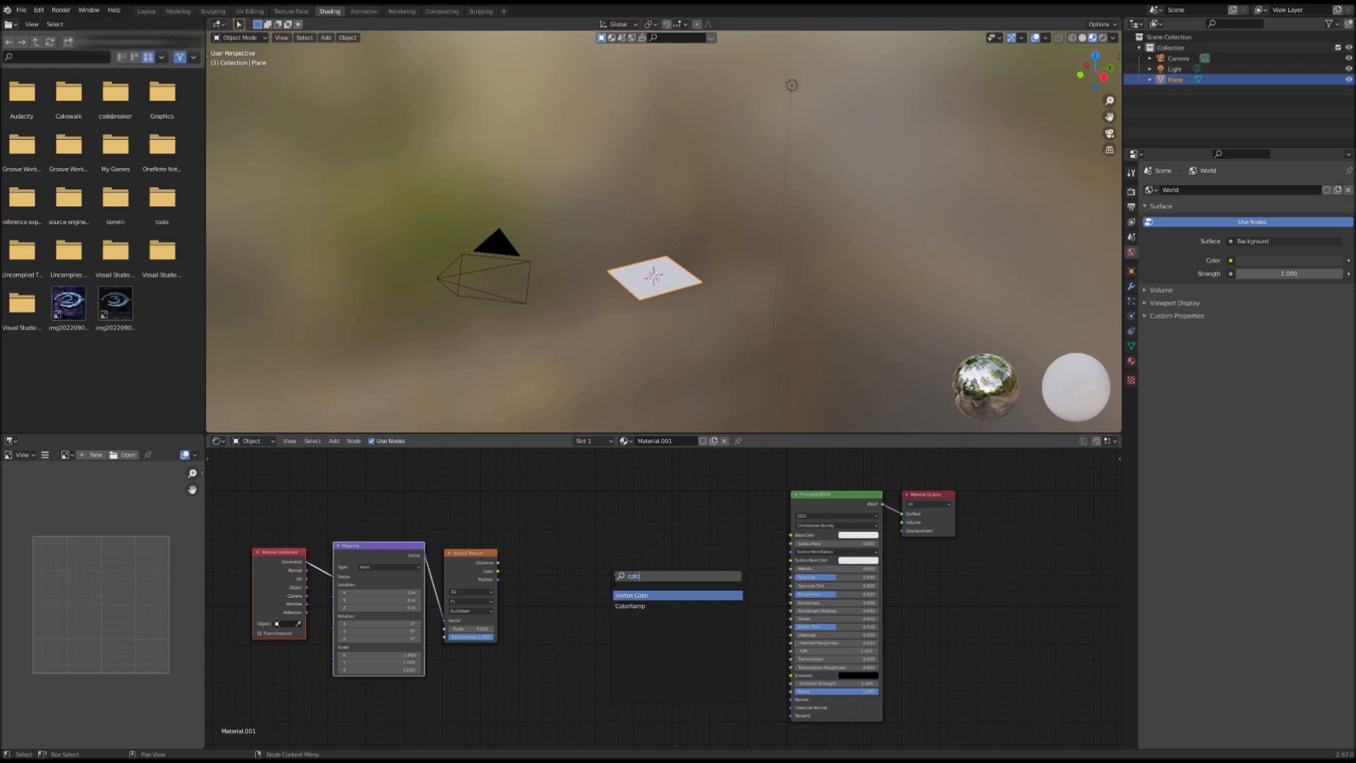
key(Return)
click(539, 563)
- Set the ColorRamp interpolation to Constant and connect the Voronoi Texture's Color output to the ramp's Fac input
click(609, 594)
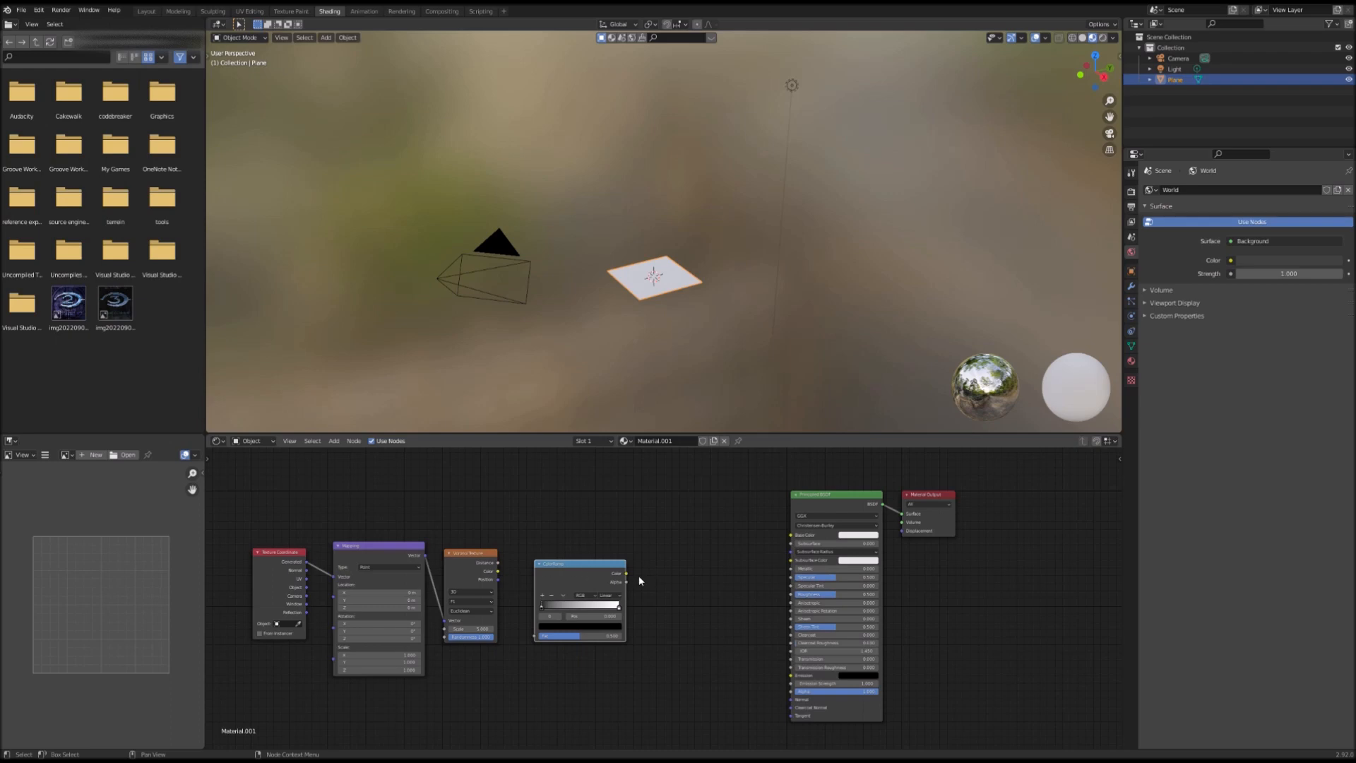
click(609, 595)
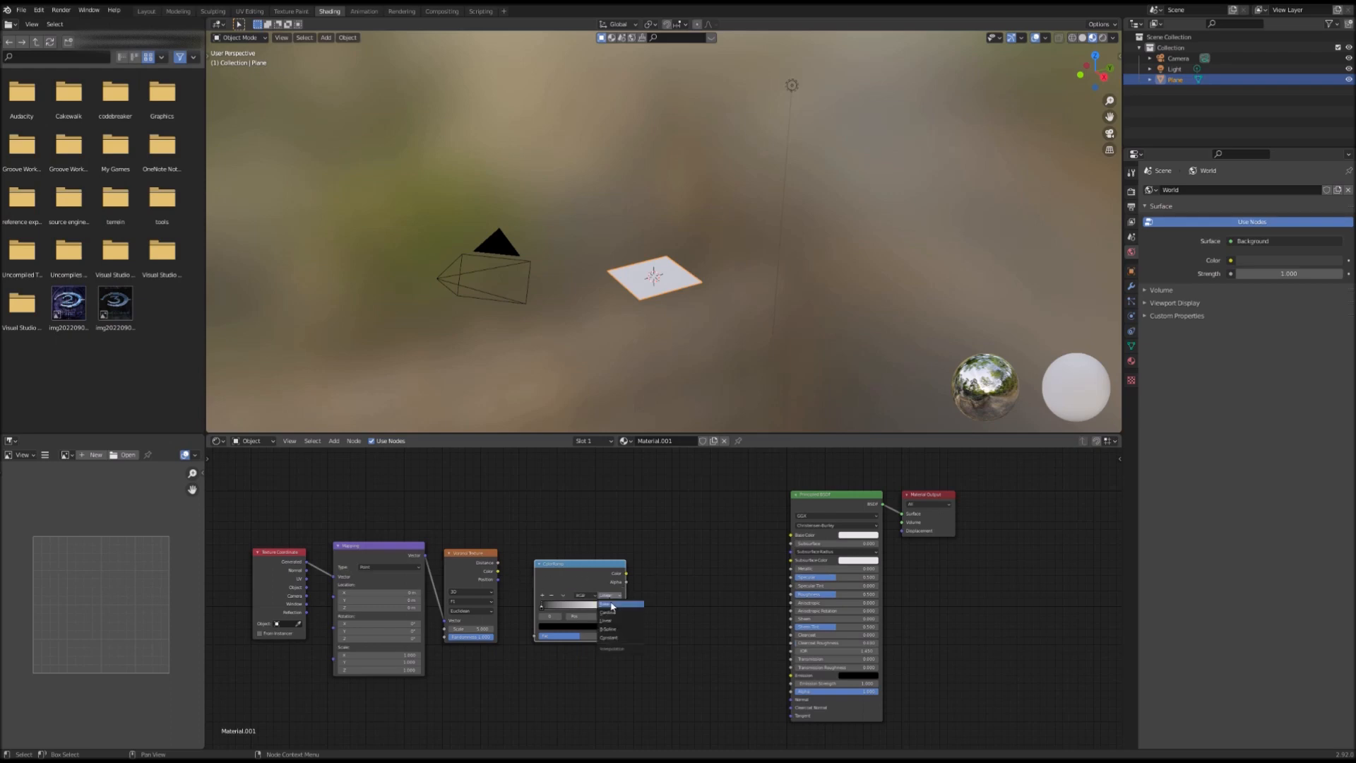
click(615, 637)
drag(498, 571, 535, 637)
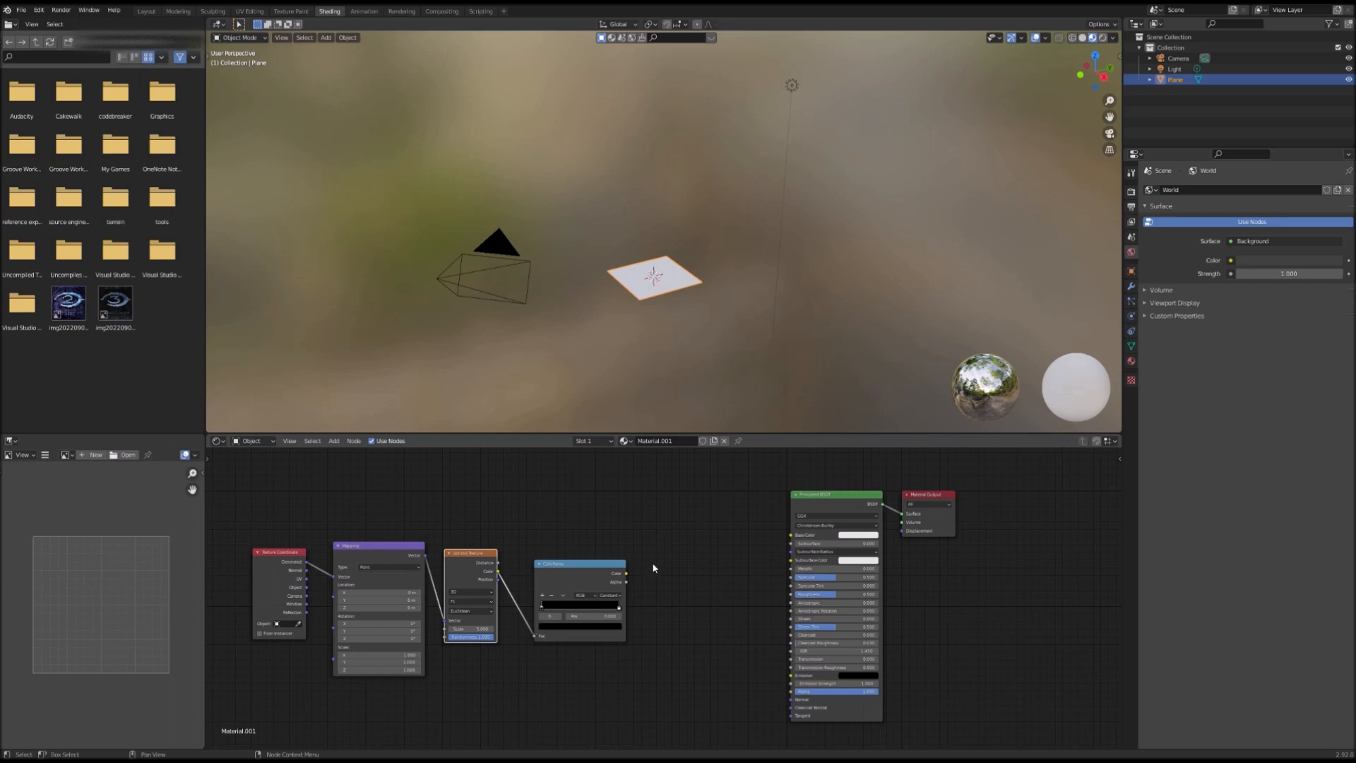
- Add a MixRGB node and place it between the ColorRamp and the Principled BSDF
key(shift+a)
click(683, 585)
text(mix)
key(Down)
key(Return)
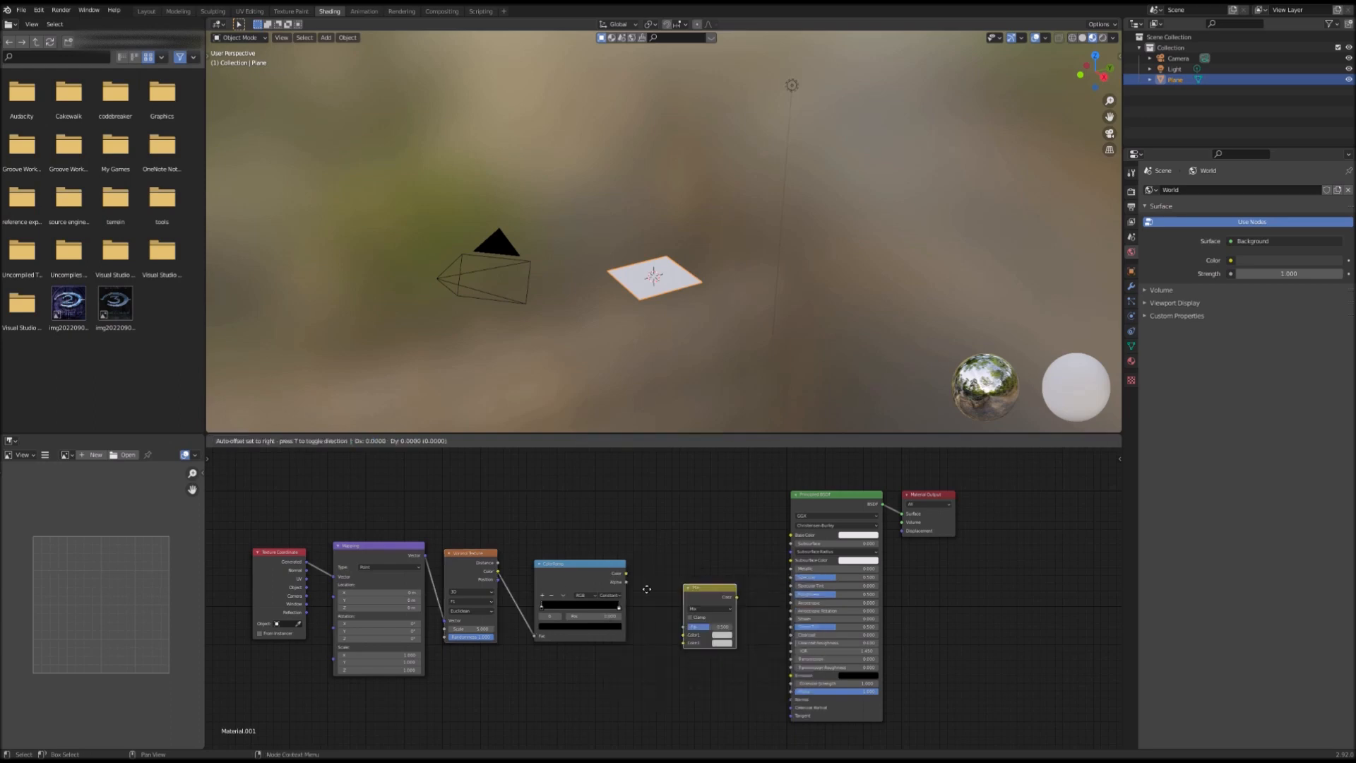
click(633, 574)
- Link the ColorRamp's Color to the Mix node's Fac and the Mix output to Base Color, with Color1 set to black
drag(626, 573, 794, 539)
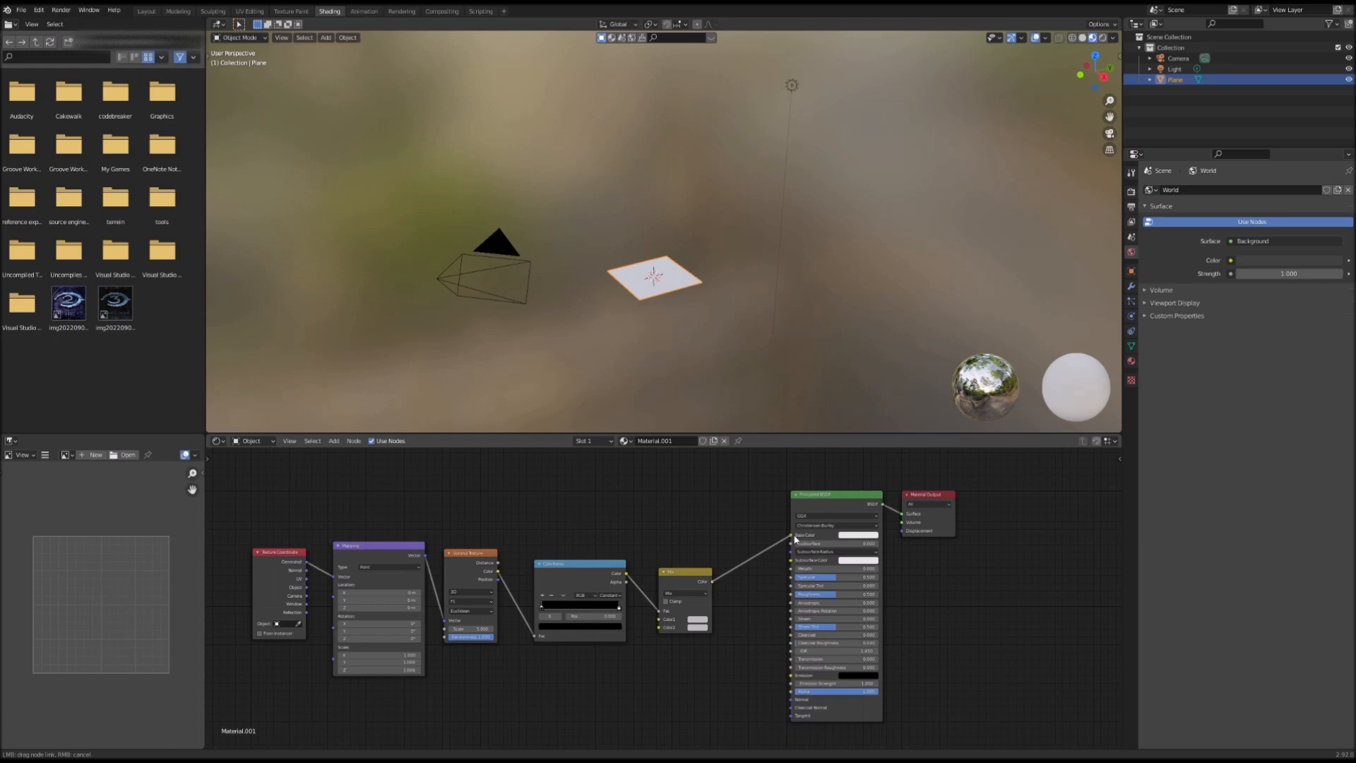
drag(794, 538, 795, 538)
middle_drag(734, 697, 795, 628)
click(761, 551)
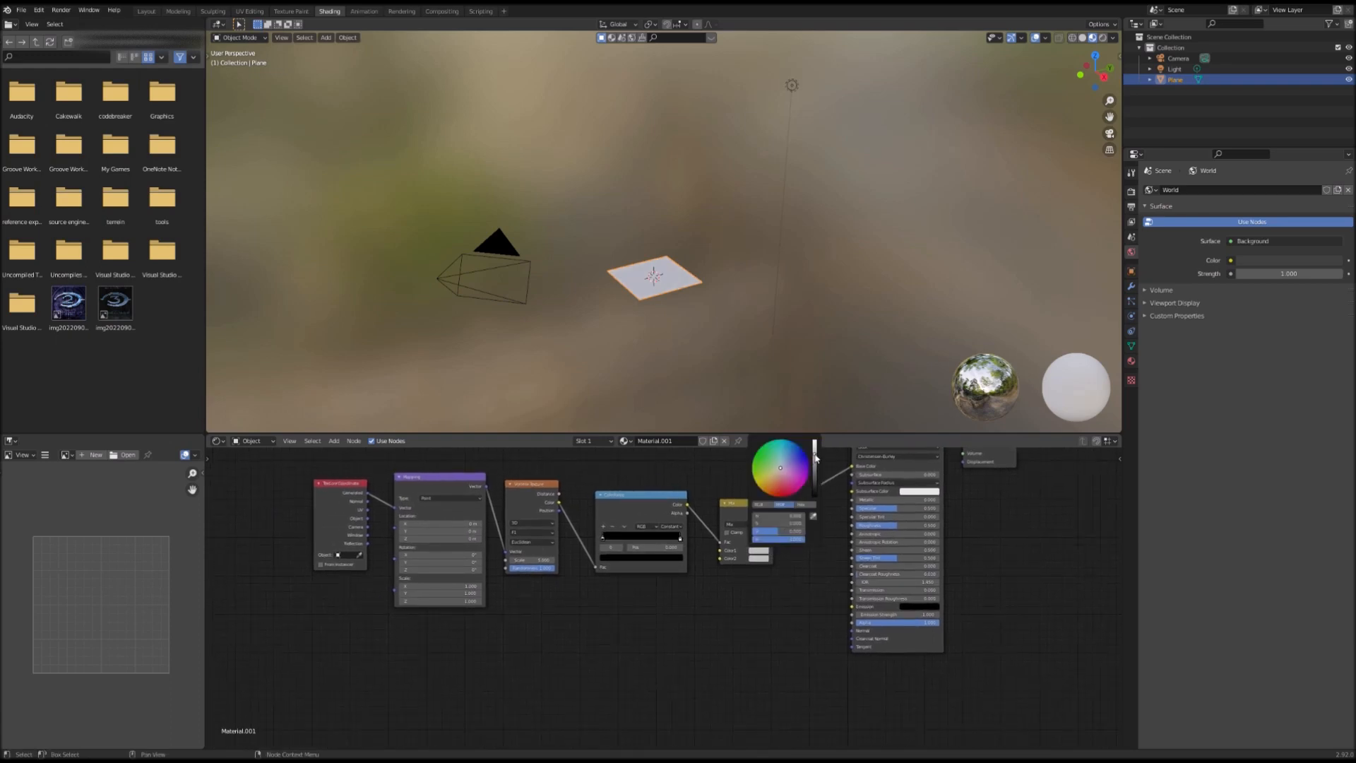
click(814, 495)
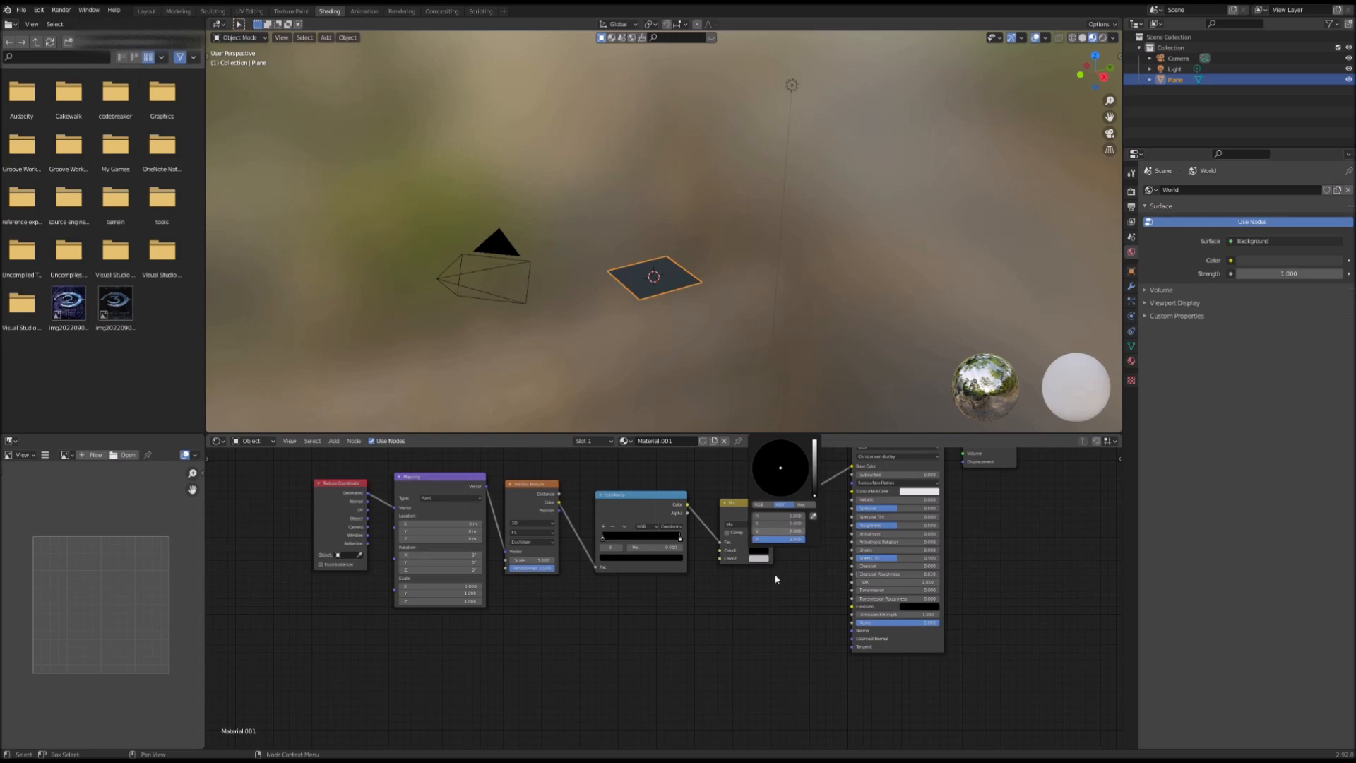
- Move the ColorRamp's black stop to about the middle and its white stop to 0.655 for a two-tone patch pattern
scroll(706, 600, up, 2)
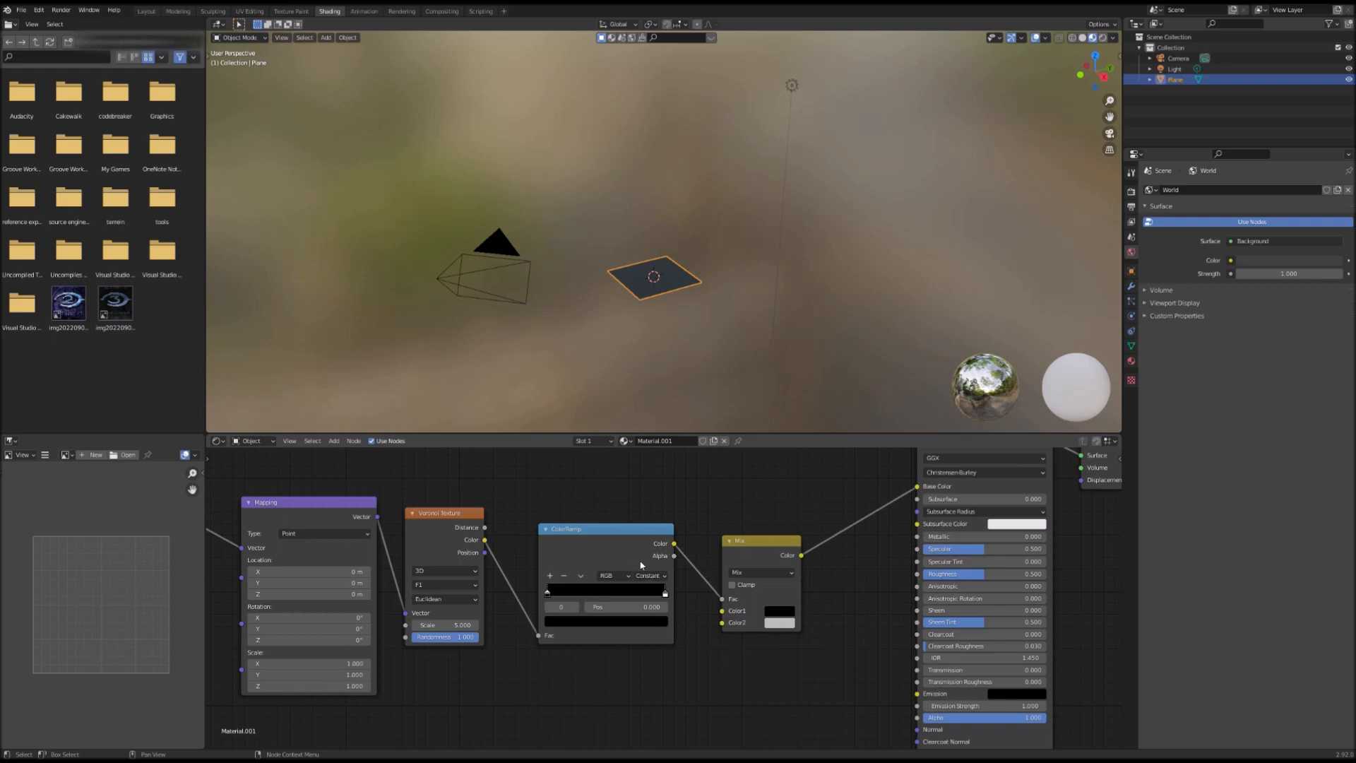
middle_drag(551, 599, 605, 601)
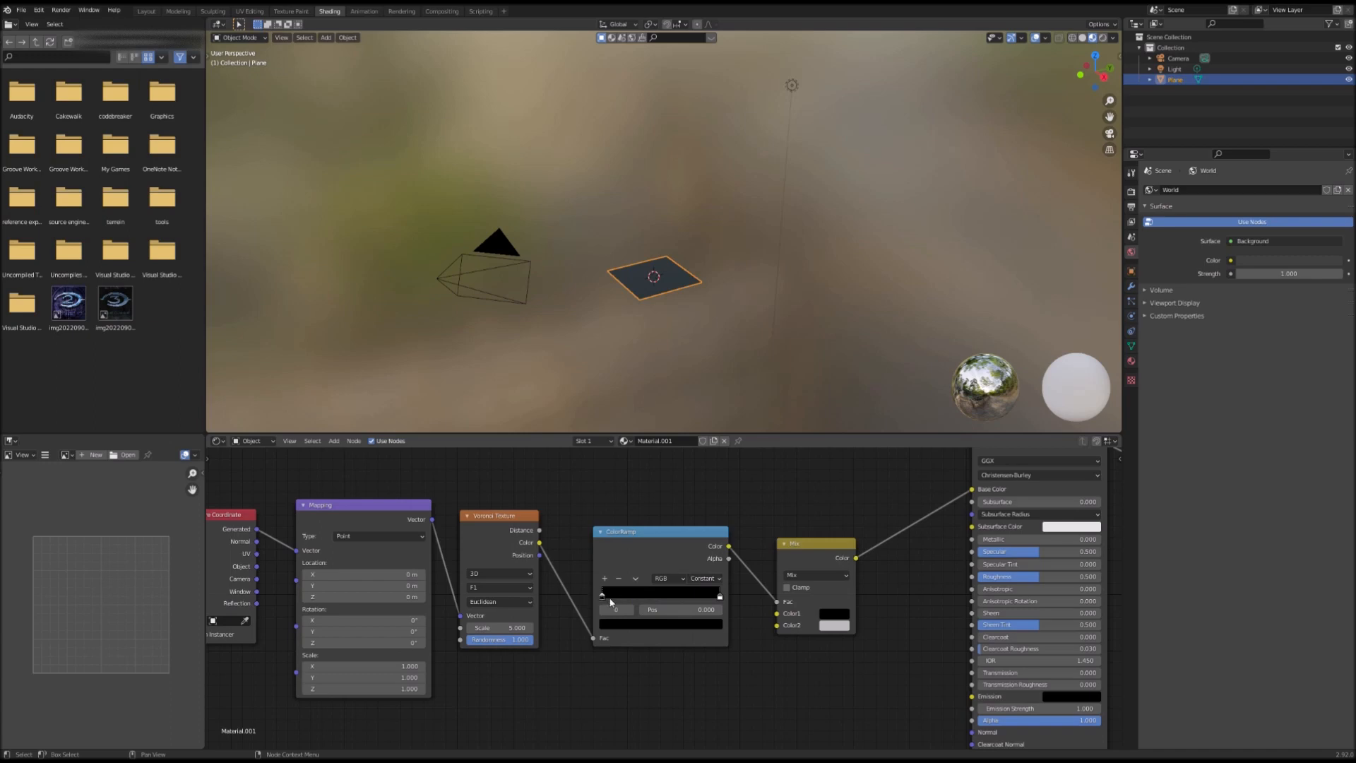
drag(605, 599, 689, 597)
middle_drag(611, 279, 629, 277)
scroll(664, 297, up, 4)
scroll(663, 278, up, 1)
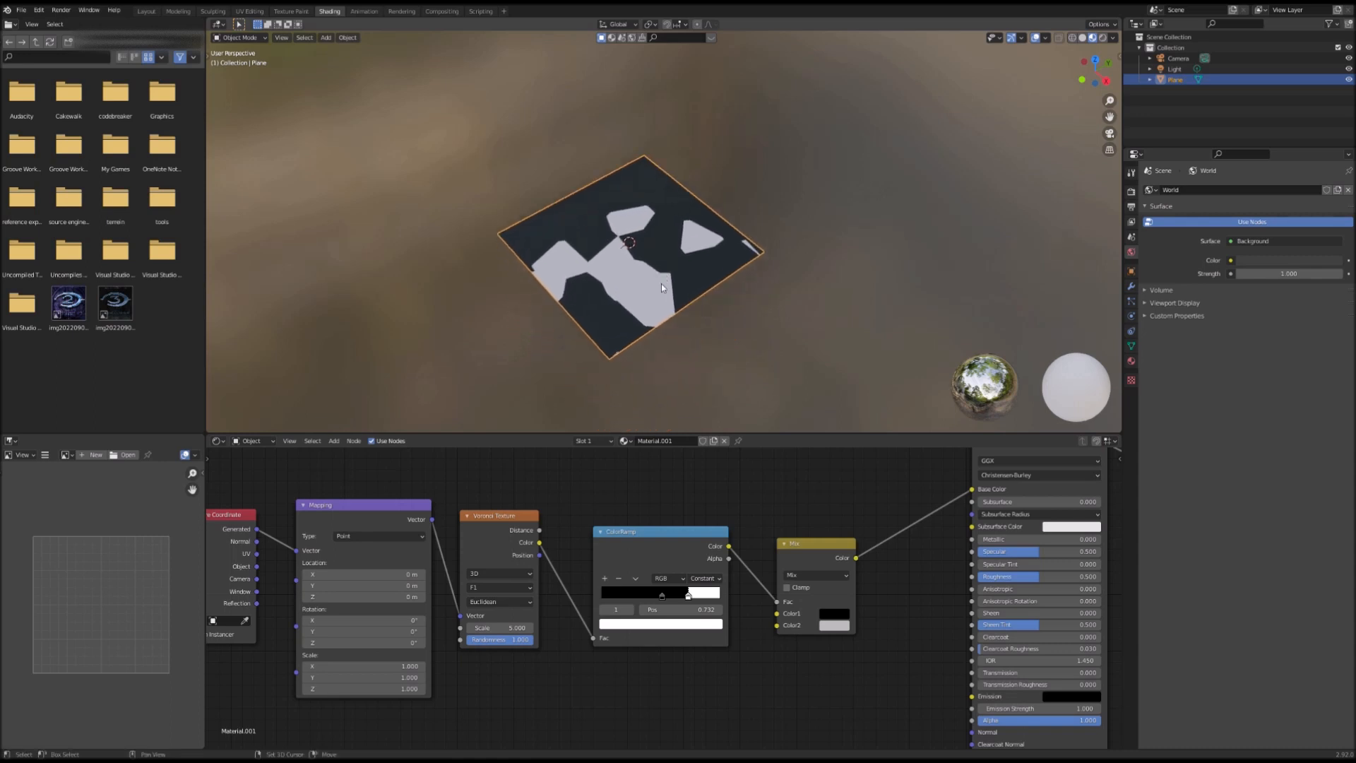
scroll(662, 277, up, 1)
mouse_move(687, 594)
mouse_down()
mouse_move(666, 596)
mouse_move(680, 595)
mouse_up()
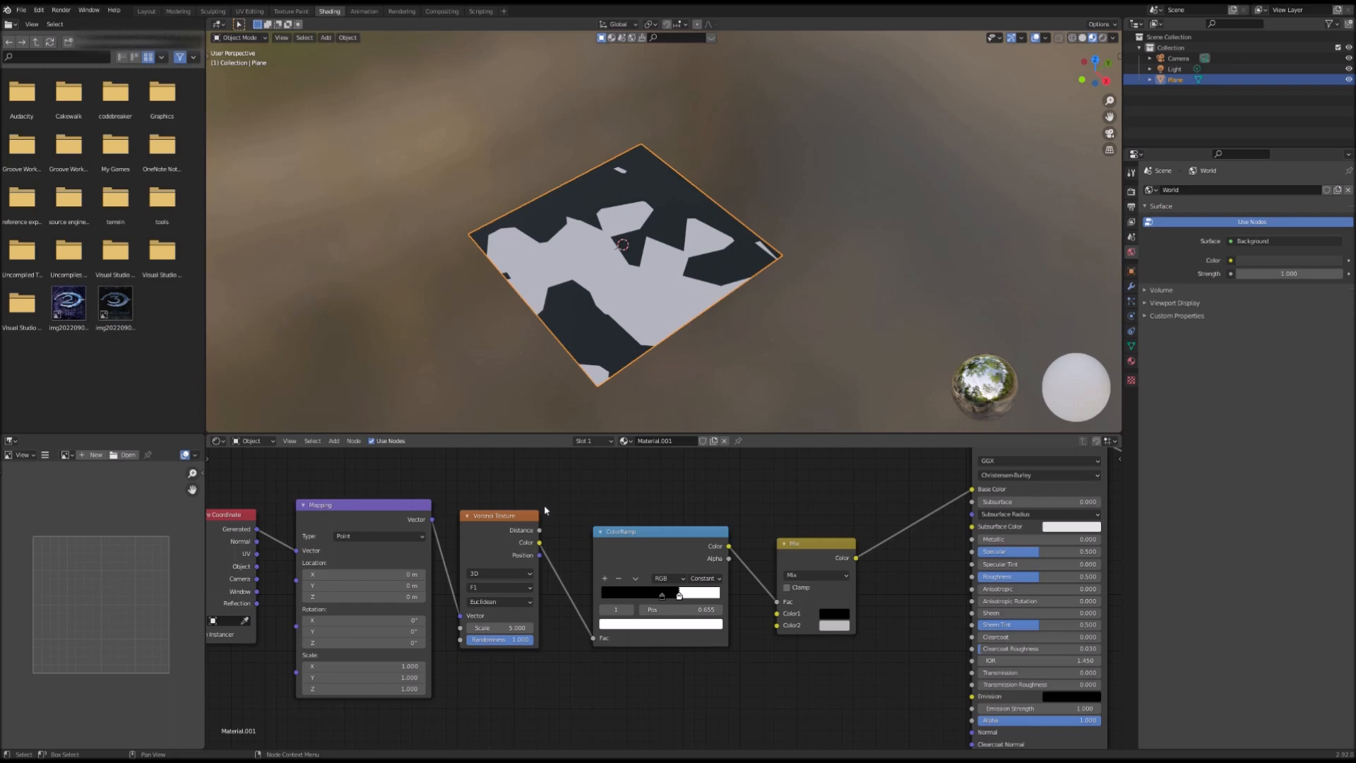
- Set the Voronoi Texture to Manhattan, scale 9.2 and randomness 0.475, and move the ColorRamp's white stop to 0.455
click(495, 602)
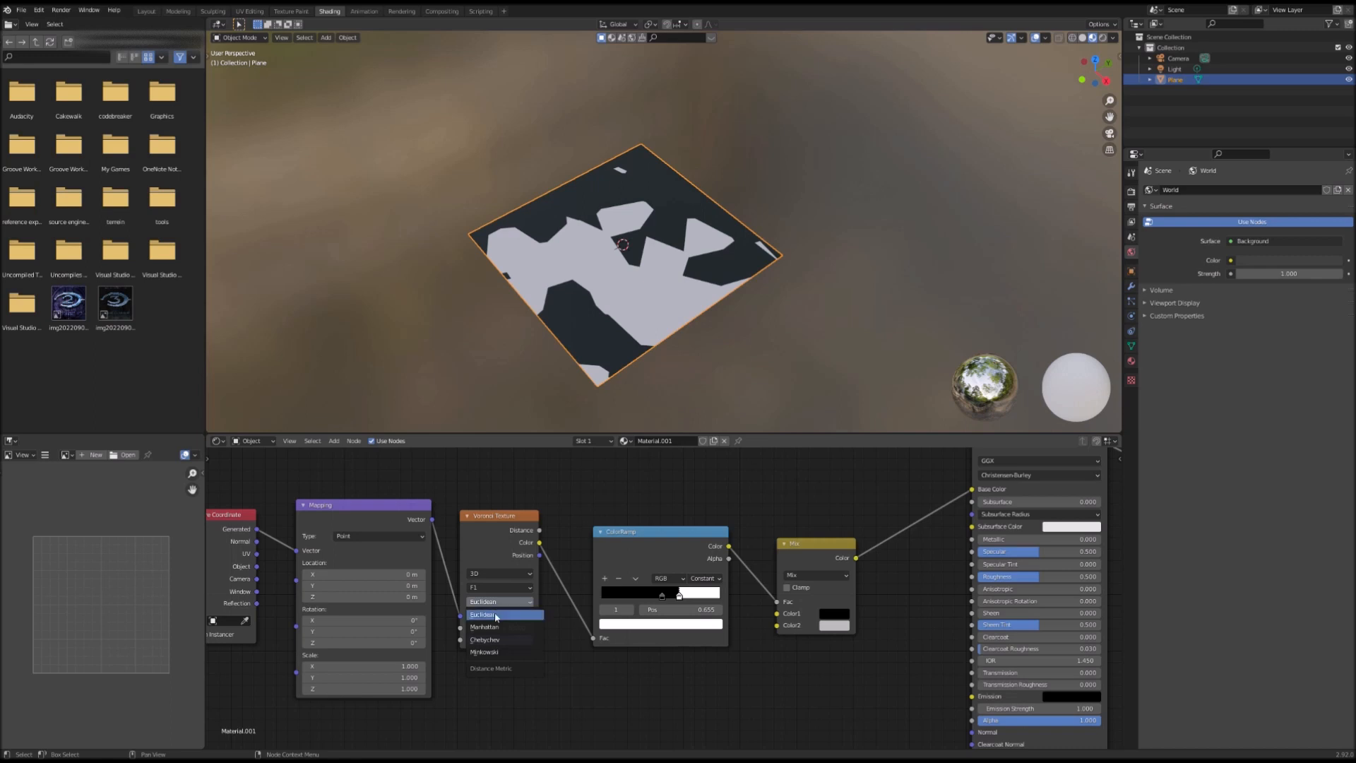
click(498, 629)
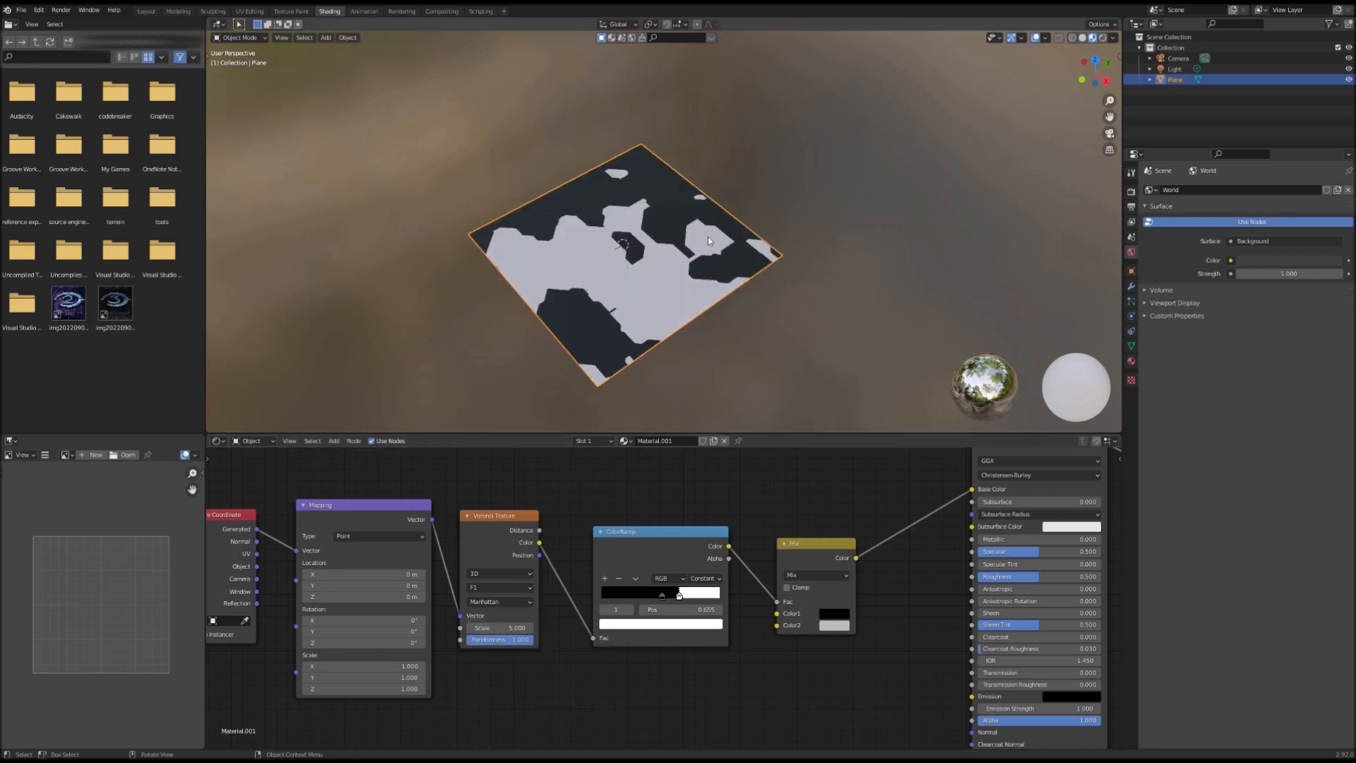
drag(505, 630, 472, 644)
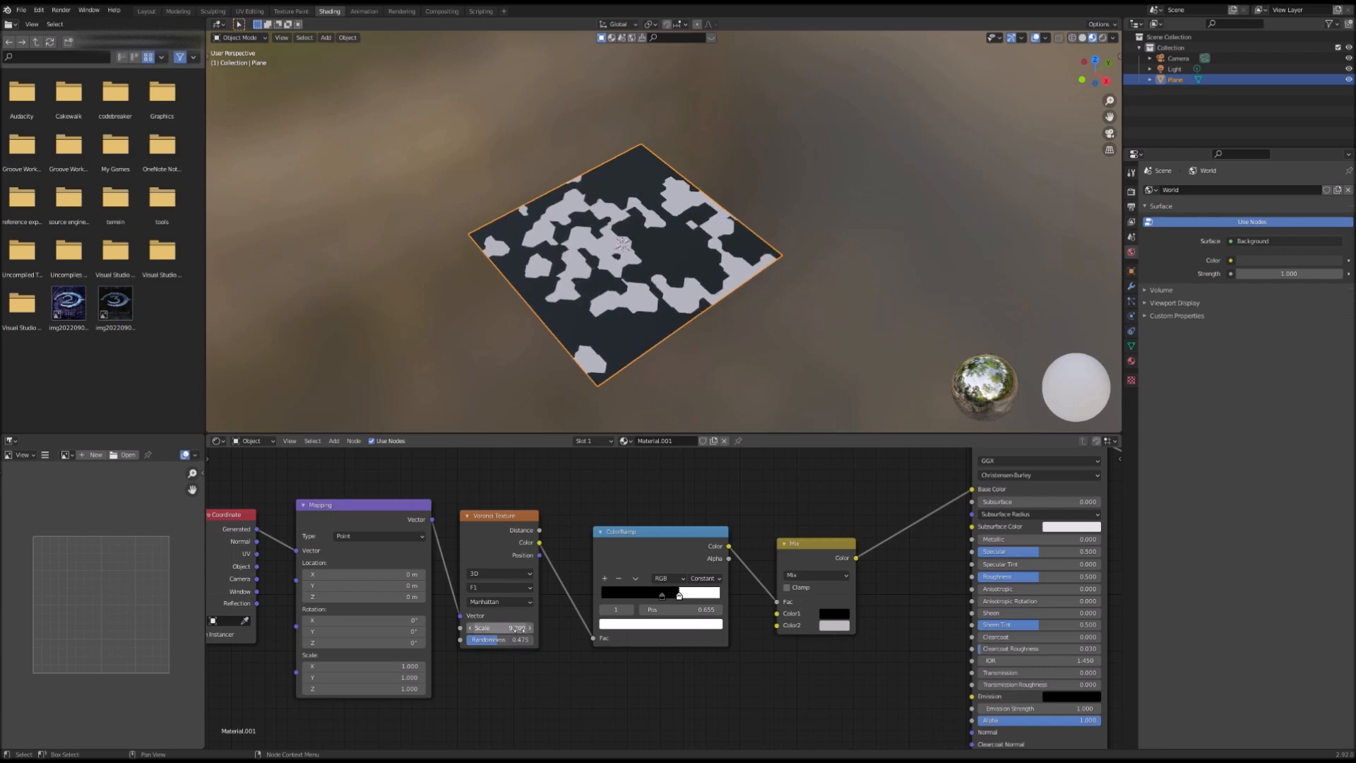
drag(676, 601, 650, 612)
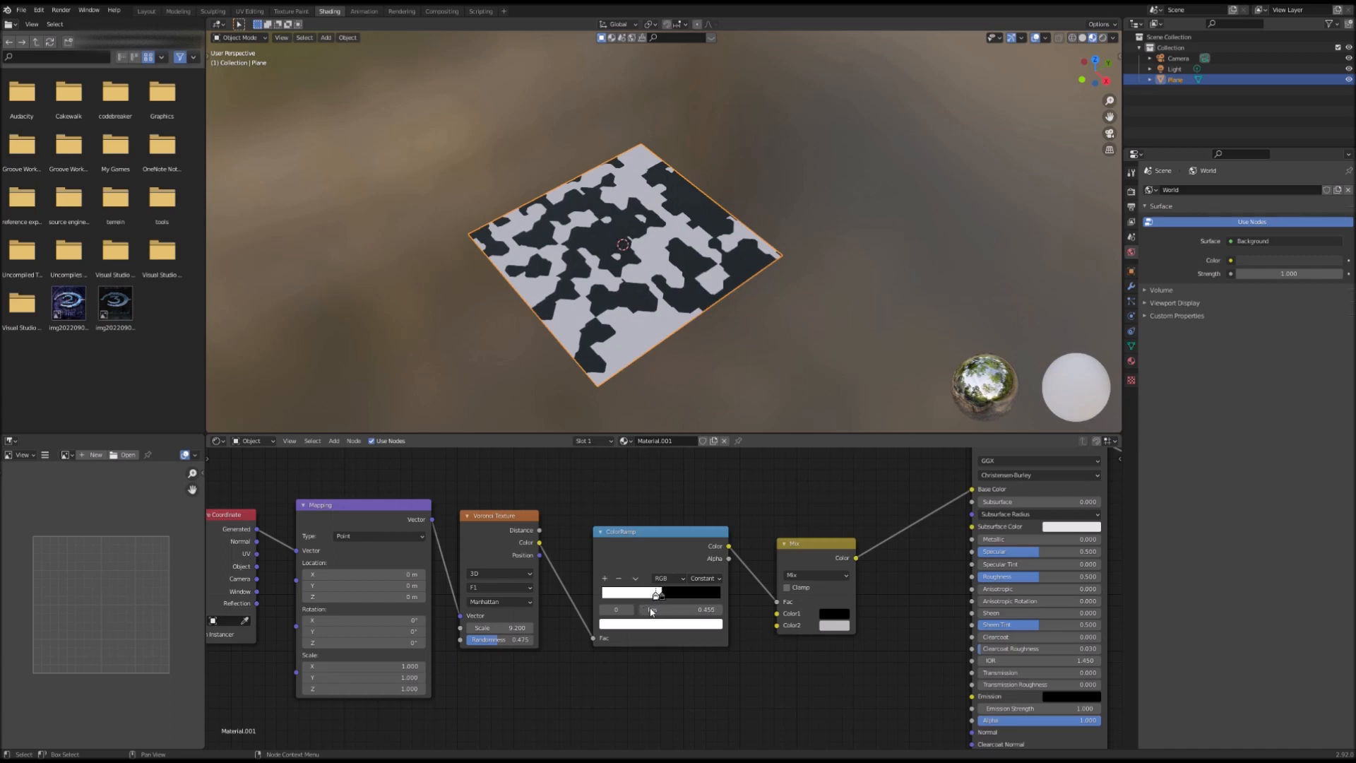
- Duplicate the node chain from Texture Coordinate through Mix and place the copy below the original chain
scroll(493, 638, down, 3)
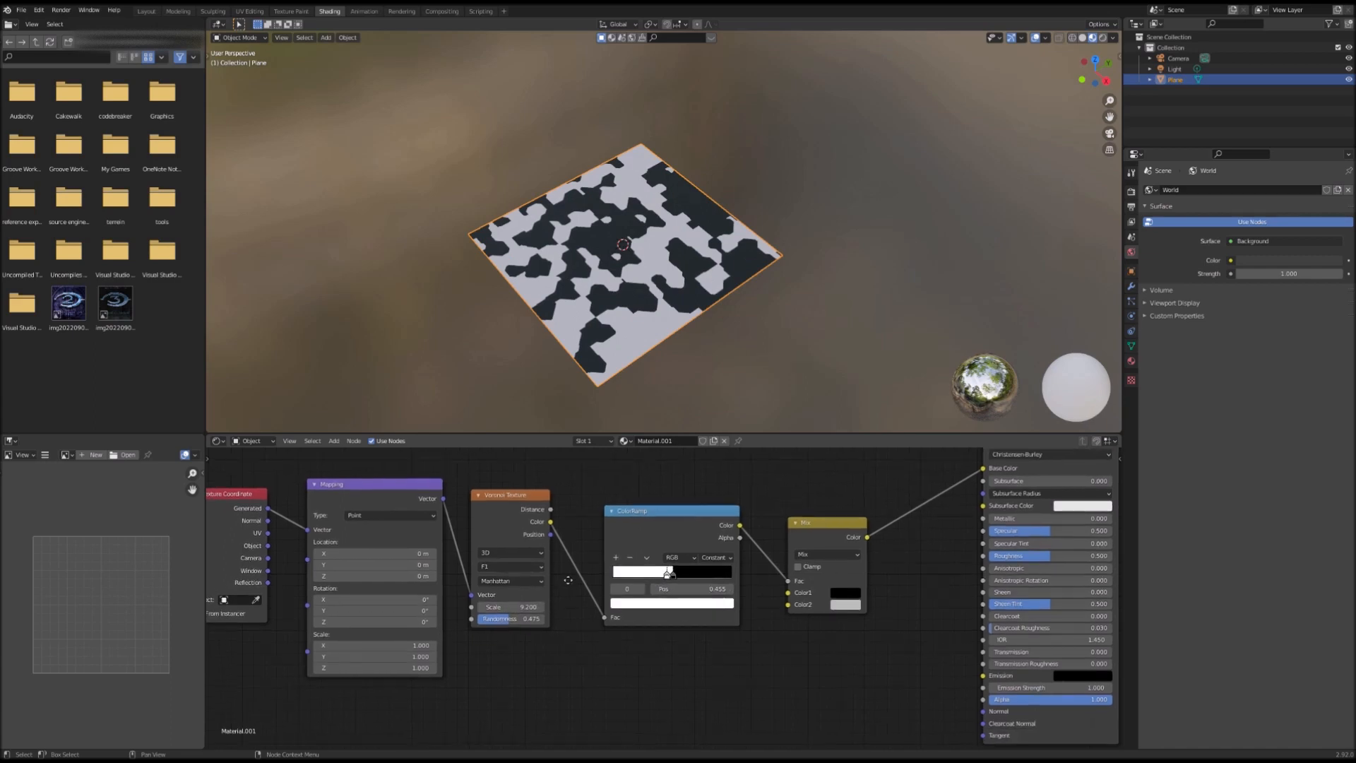
scroll(613, 541, down, 3)
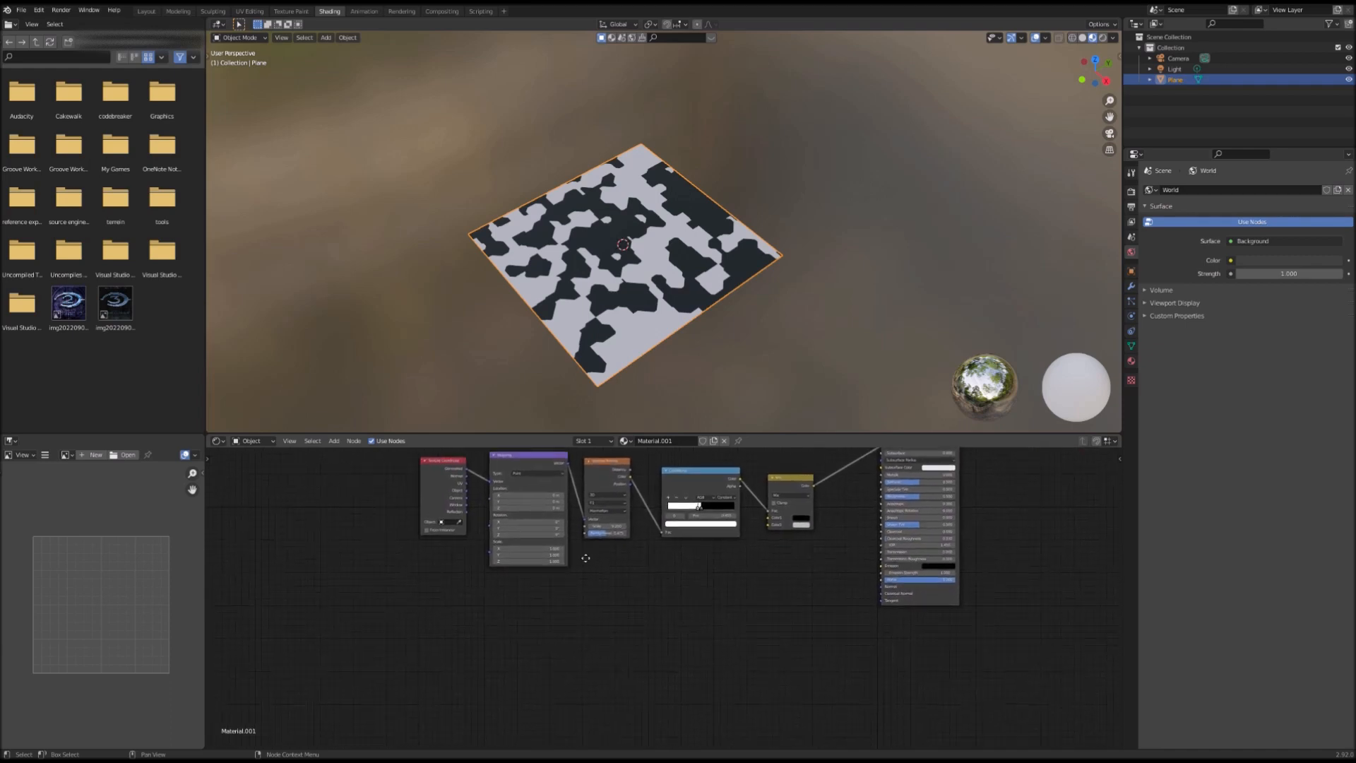
click(613, 541)
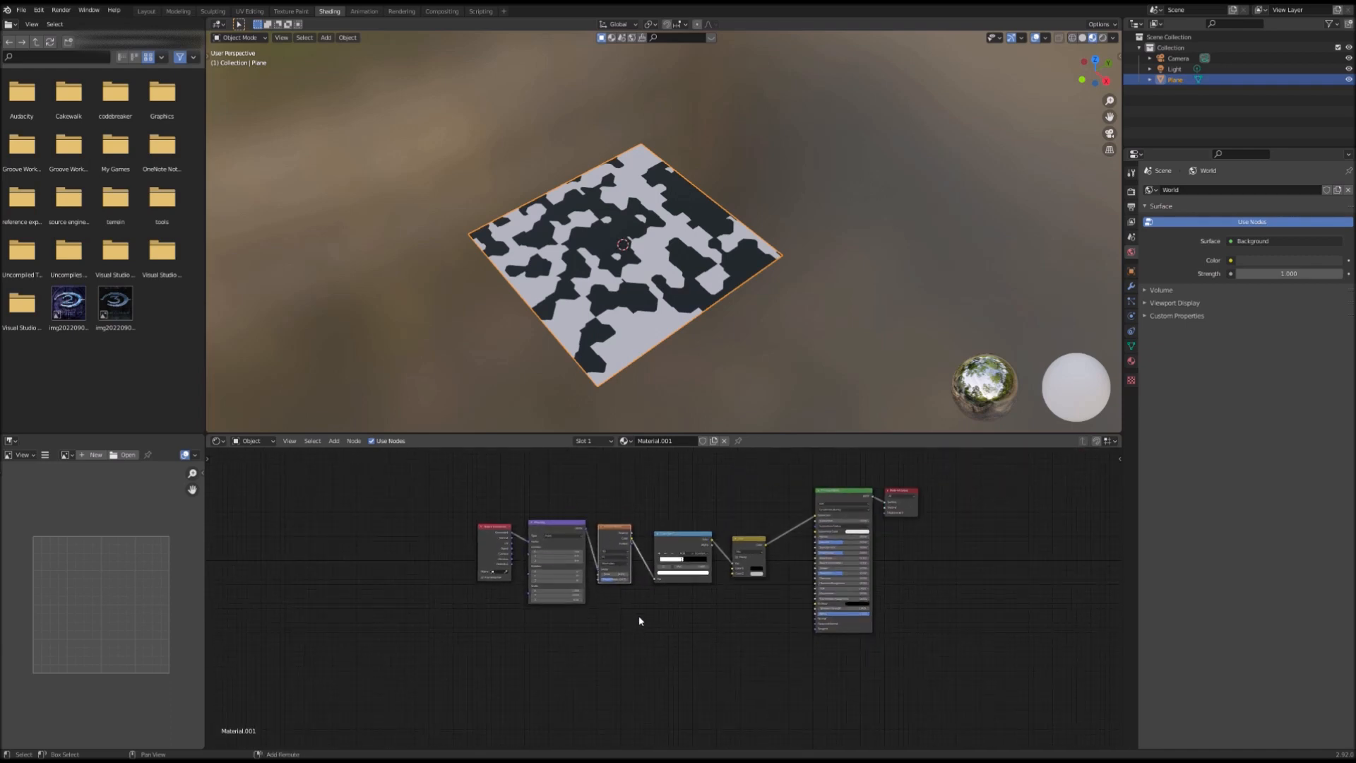
drag(423, 476, 799, 628)
key(shift+d)
click(640, 741)
middle_drag(766, 676, 784, 614)
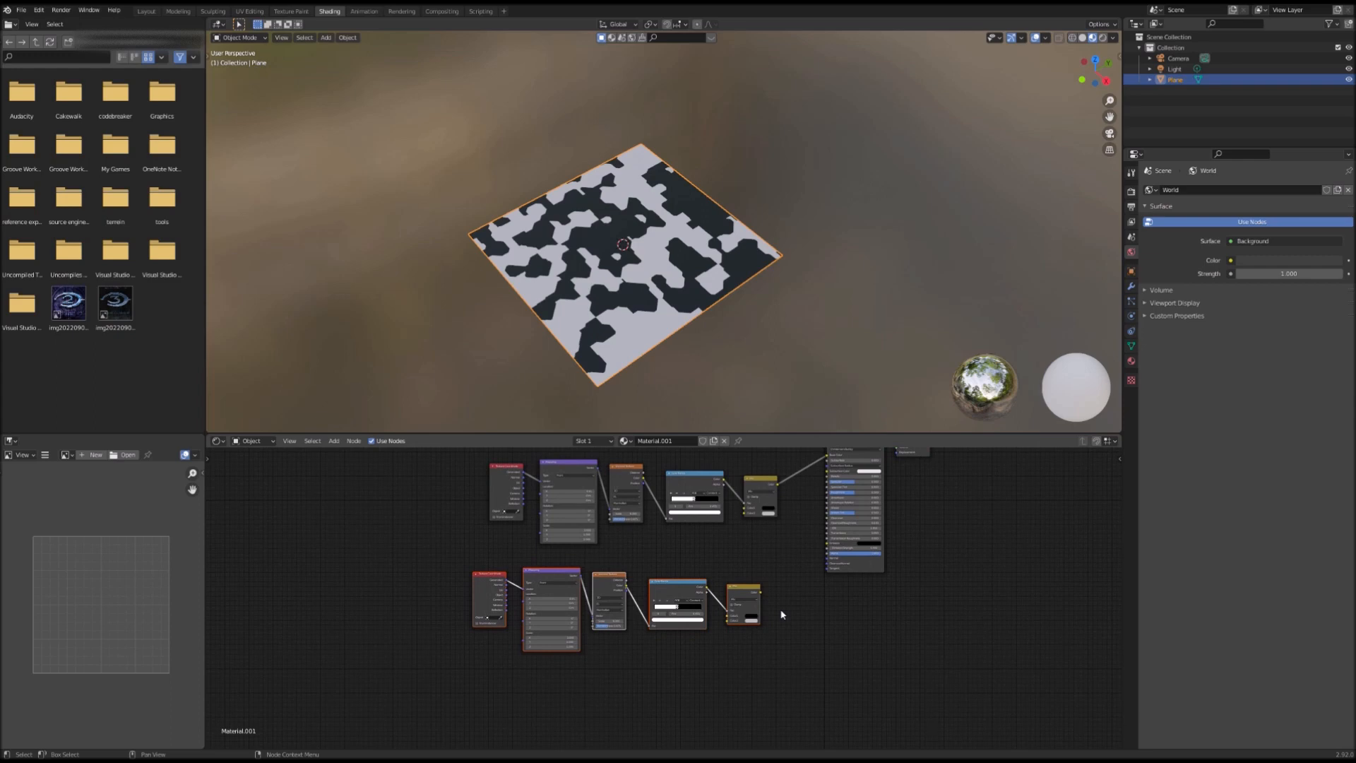
scroll(781, 615, up, 3)
middle_drag(587, 663, 536, 683)
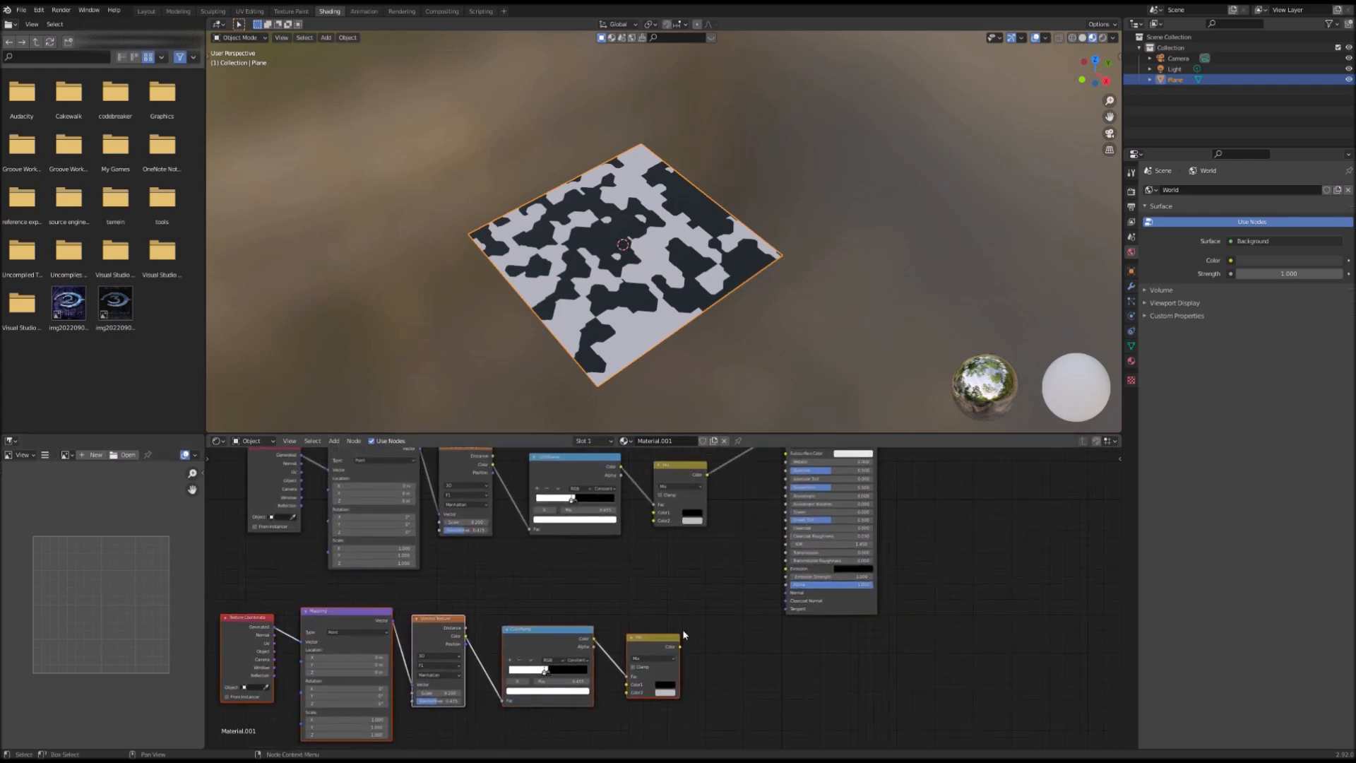
- Link the duplicated Mix node's Color output to the original Mix node's Color2 input
drag(680, 647, 659, 521)
drag(659, 521, 654, 520)
middle_drag(604, 625, 758, 587)
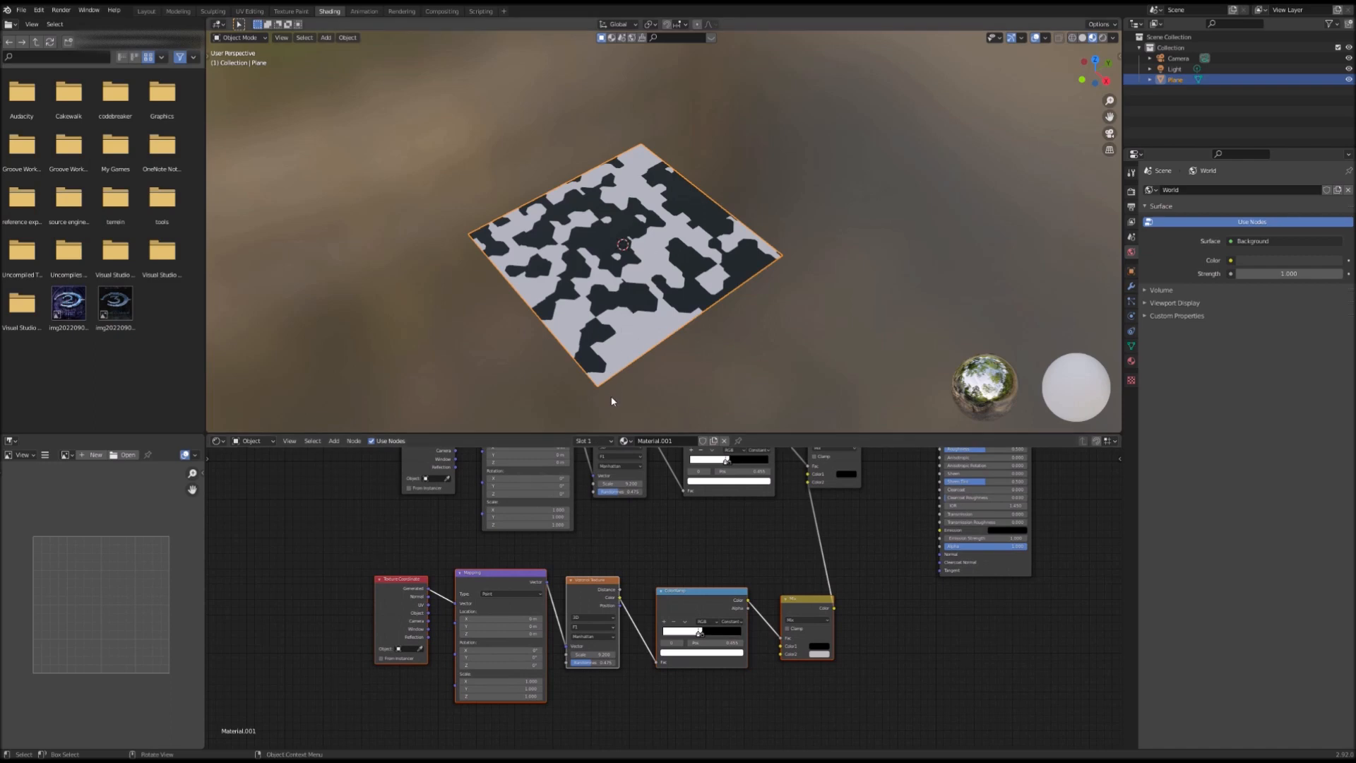
- Set the Z rotation of the duplicated chain's Mapping node to 90°
middle_drag(538, 668, 605, 574)
scroll(605, 574, up, 2)
click(604, 565)
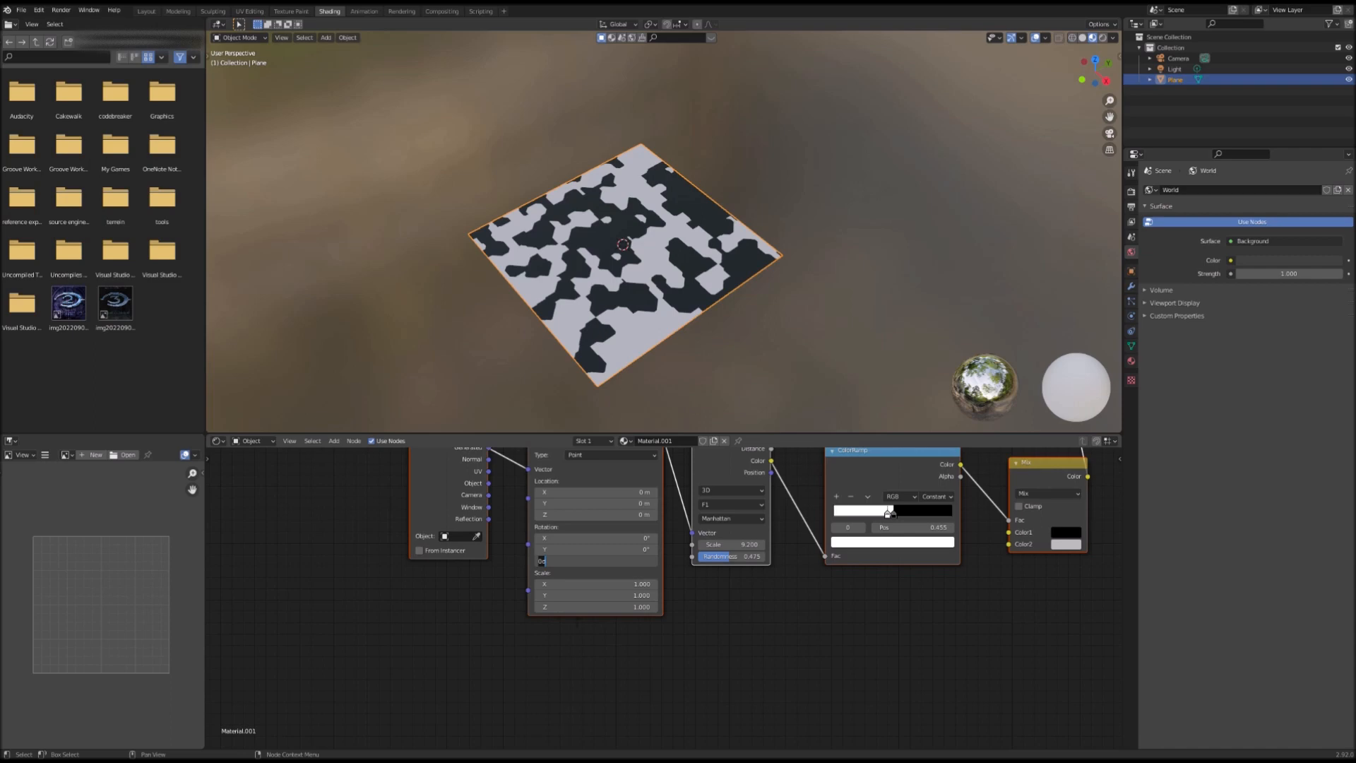
key(Return)
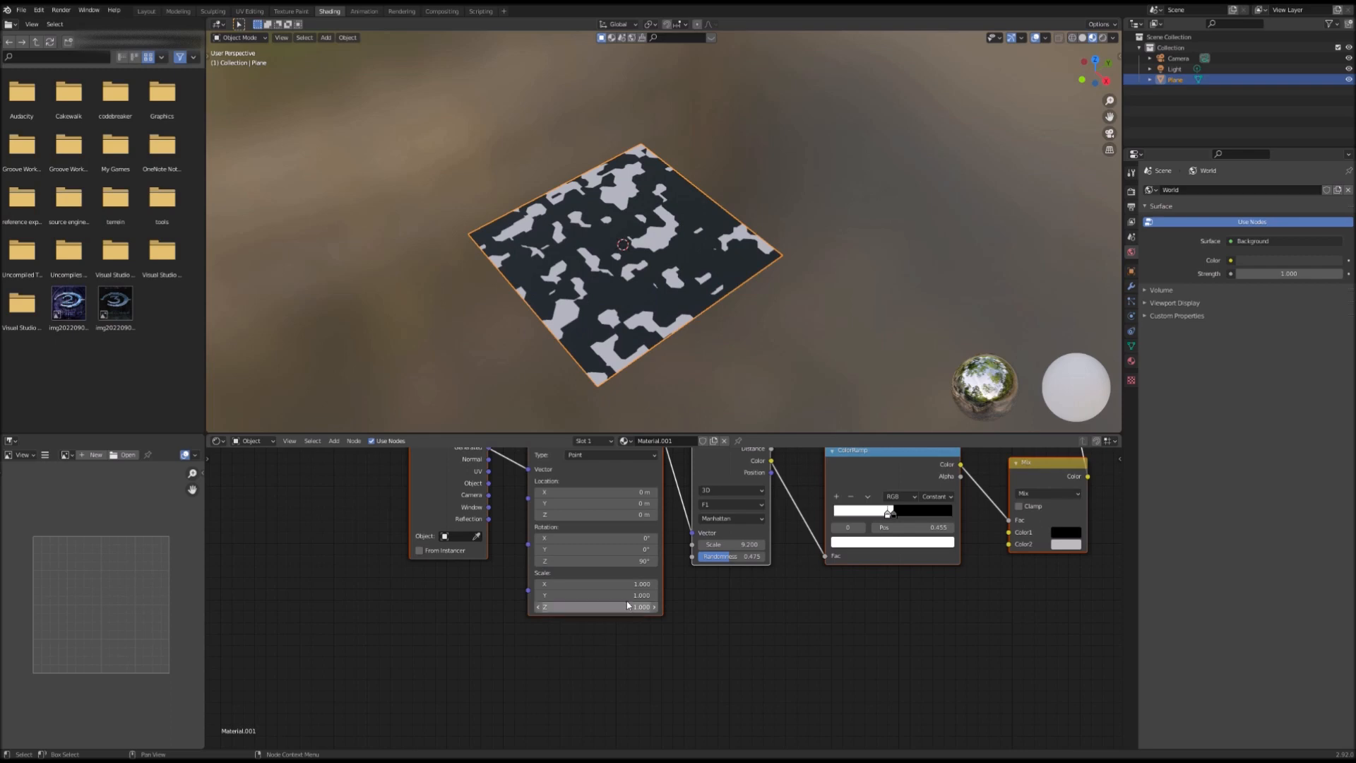
middle_drag(644, 295, 676, 331)
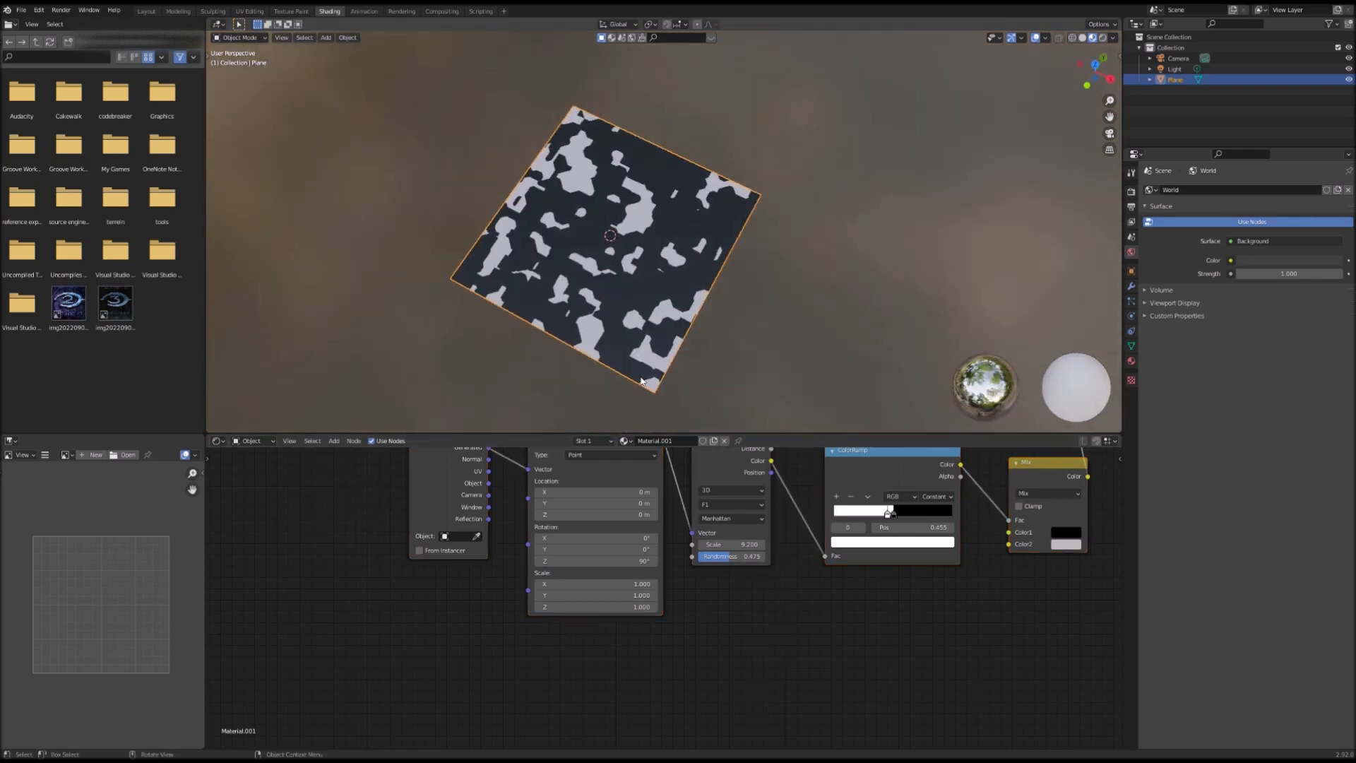
- Change Color1 of the duplicated Mix node to a dark grey to add a third camouflage tone
scroll(686, 559, down, 3)
middle_drag(686, 559, 627, 675)
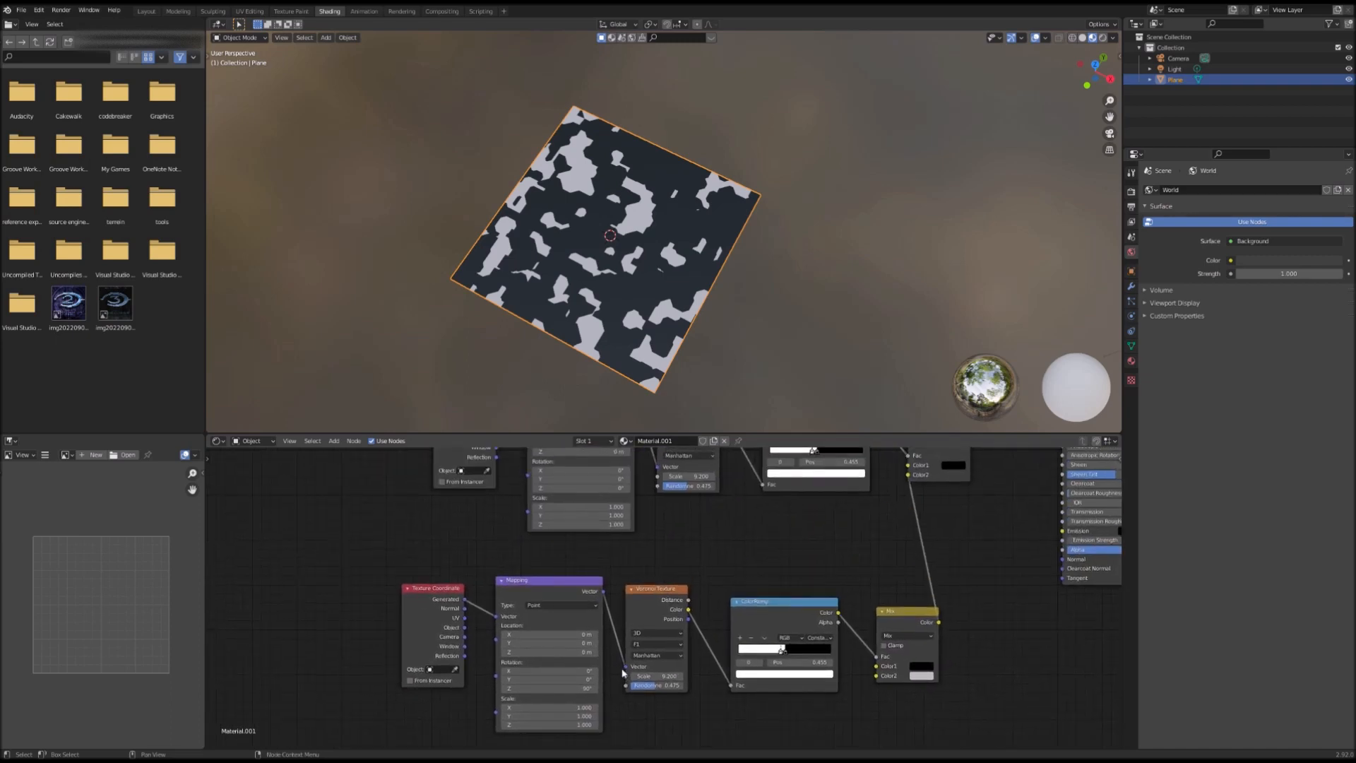
scroll(765, 642, up, 3)
click(1091, 707)
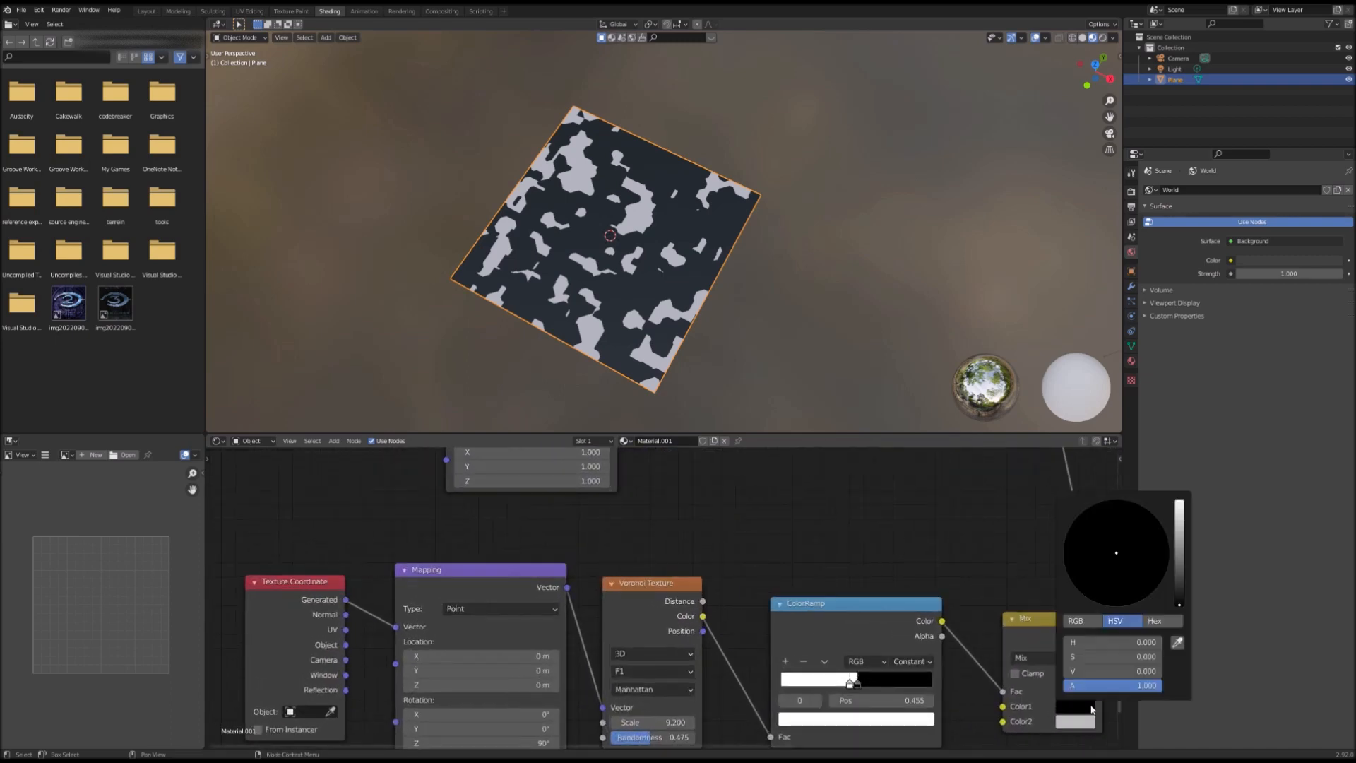
drag(1179, 604, 1178, 565)
middle_drag(812, 704, 650, 648)
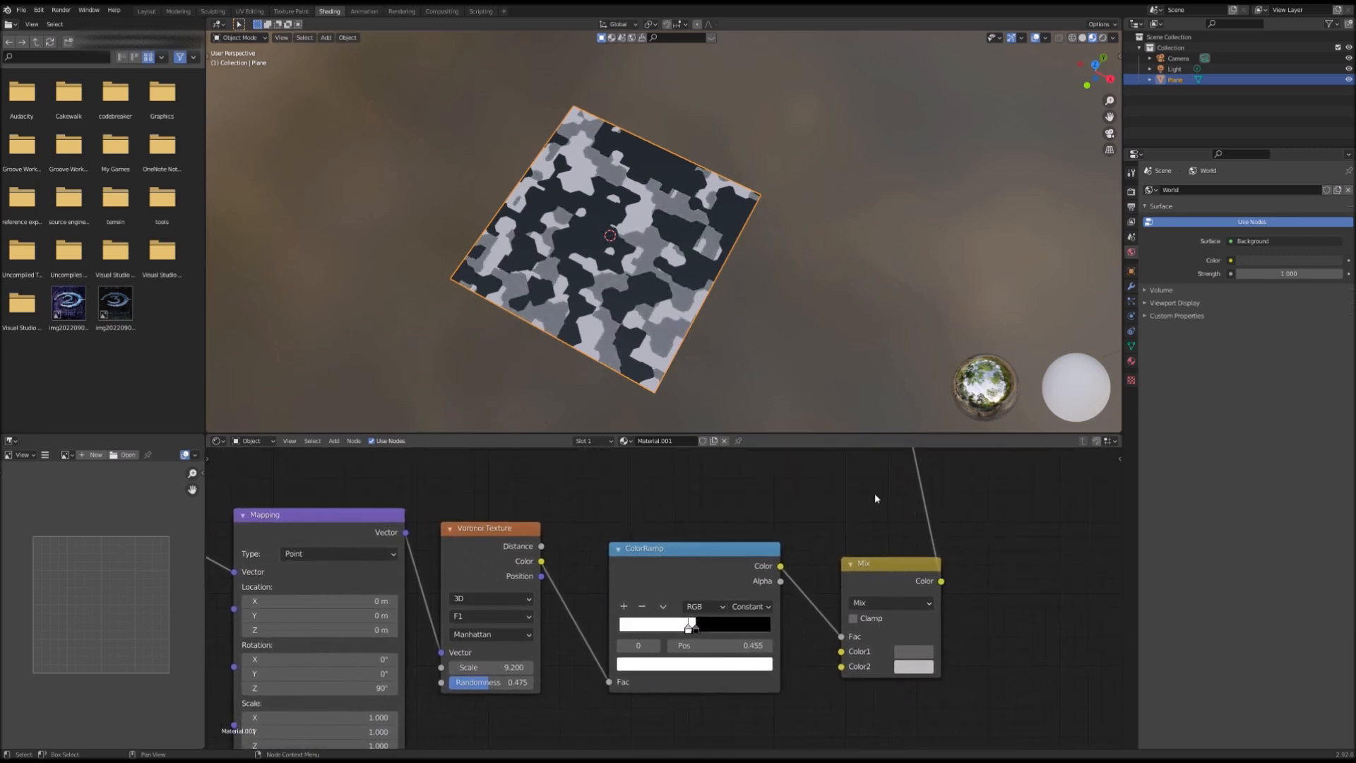
- Adjust the brightness of Color1 in the original Mix node to black
scroll(838, 587, down, 1)
middle_drag(838, 587, 732, 492)
scroll(699, 468, down, 2)
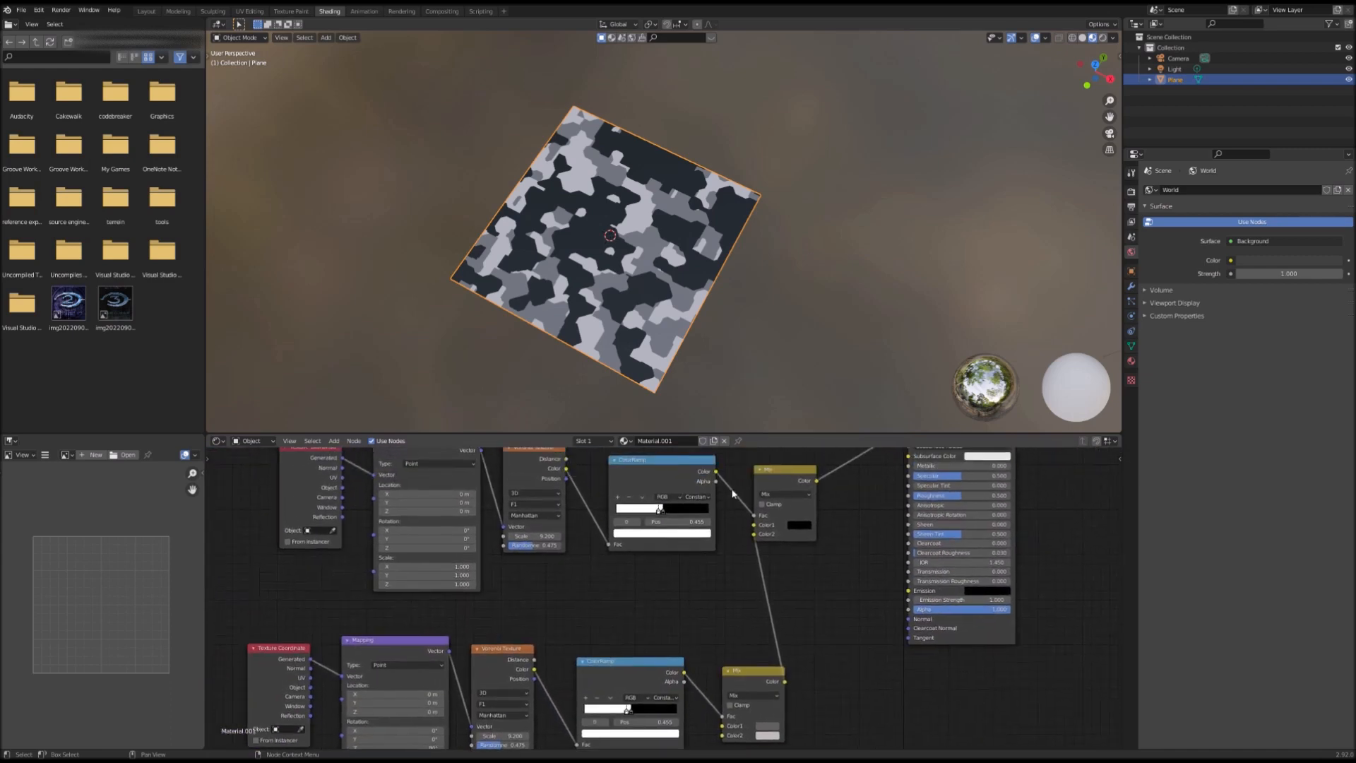
scroll(745, 516, down, 1)
scroll(611, 572, down, 1)
middle_drag(611, 572, 581, 570)
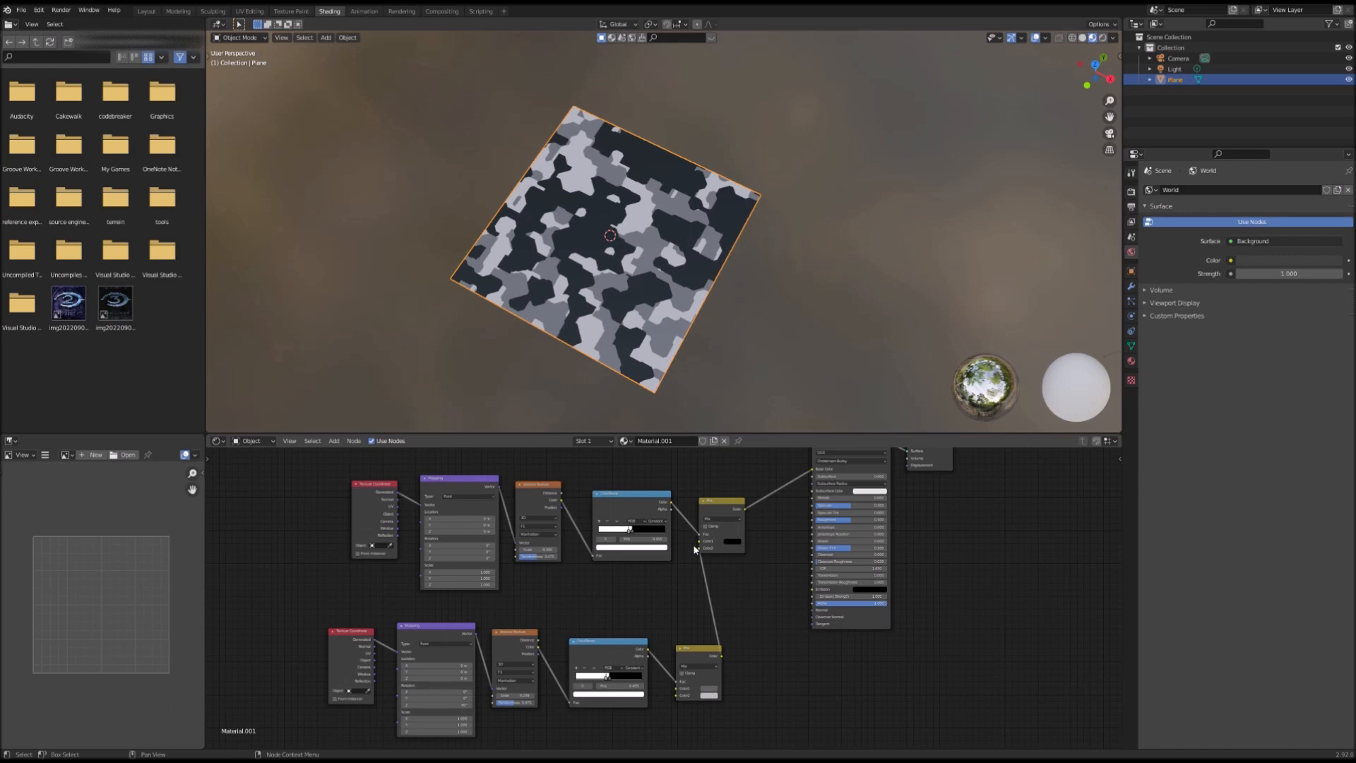
click(732, 542)
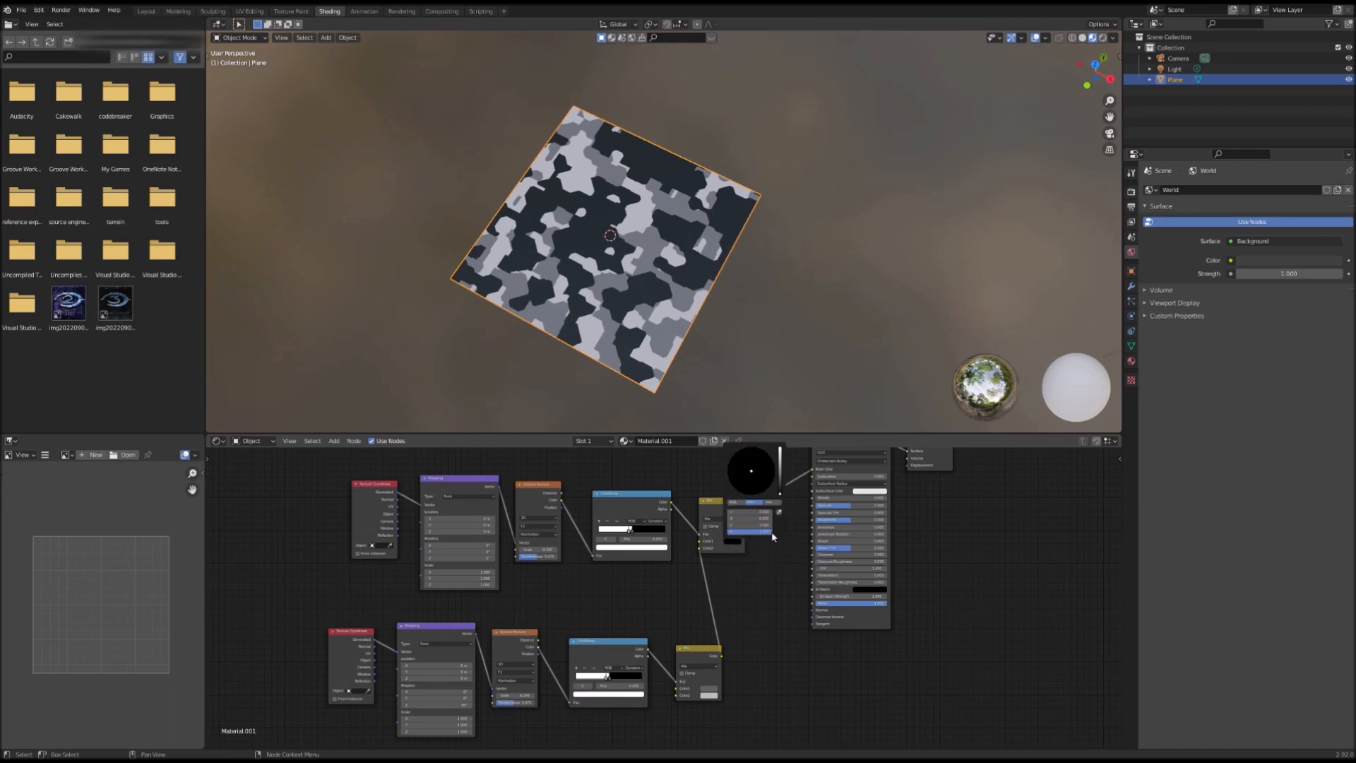
drag(781, 488, 781, 493)
- Add a new ColorRamp node in the empty area below the two node chains
scroll(600, 706, down, 1)
middle_drag(600, 708, 706, 693)
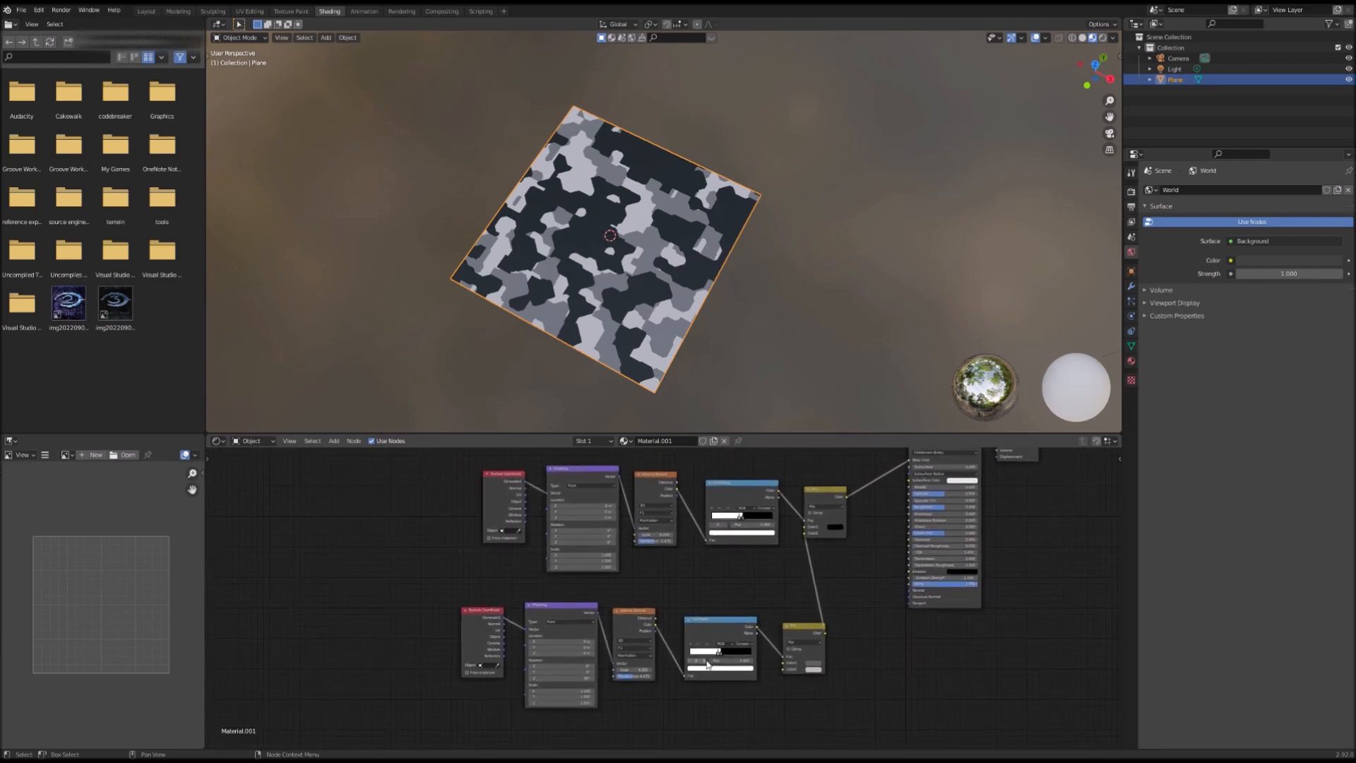
scroll(709, 662, down, 3)
middle_drag(710, 663, 672, 602)
scroll(706, 648, down, 4)
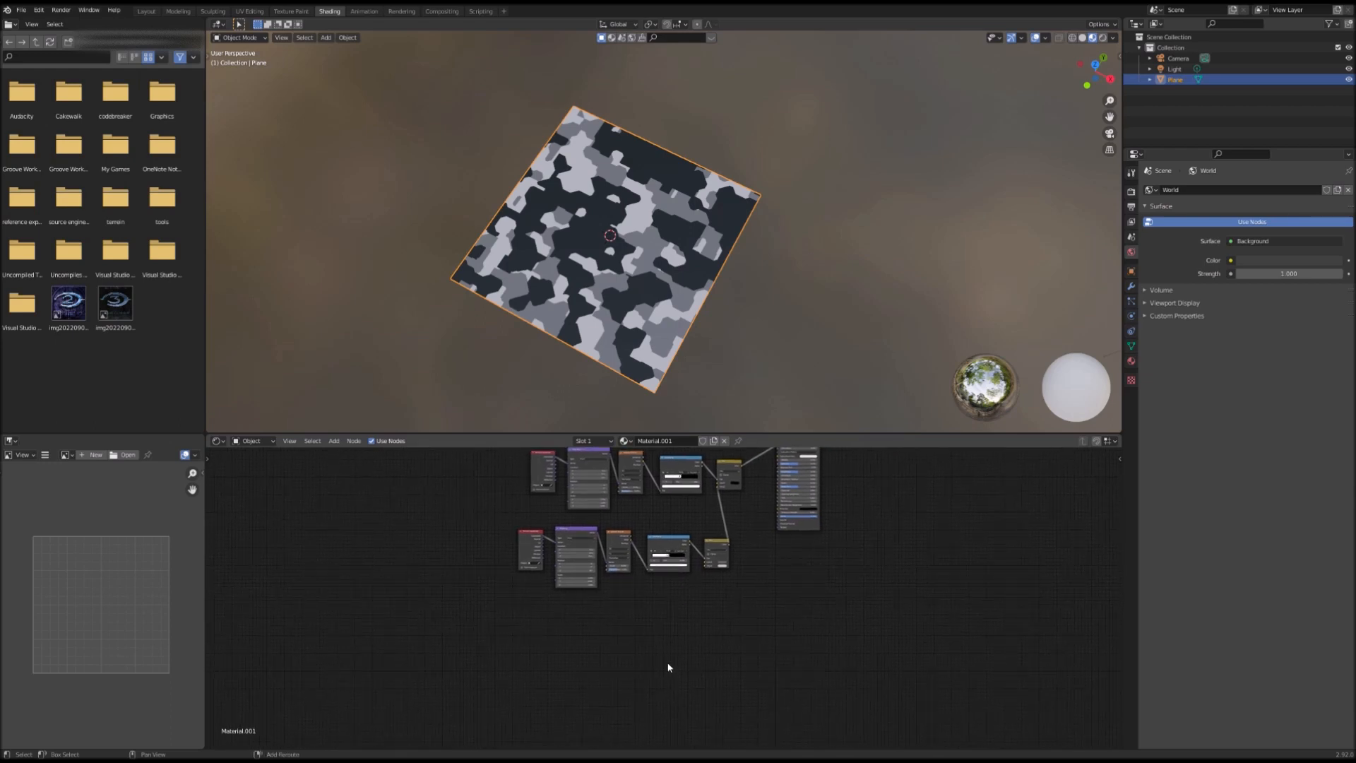
key(shift+a)
click(636, 646)
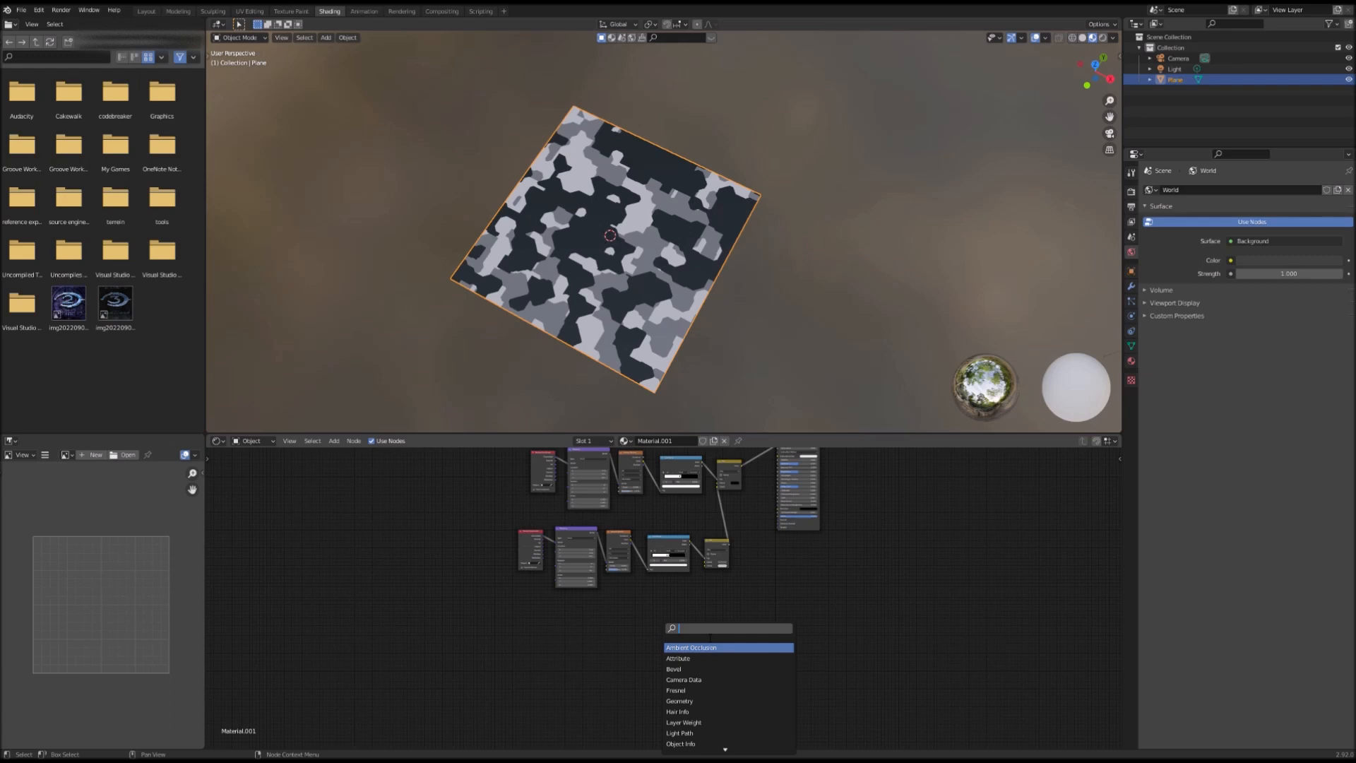
text(c)
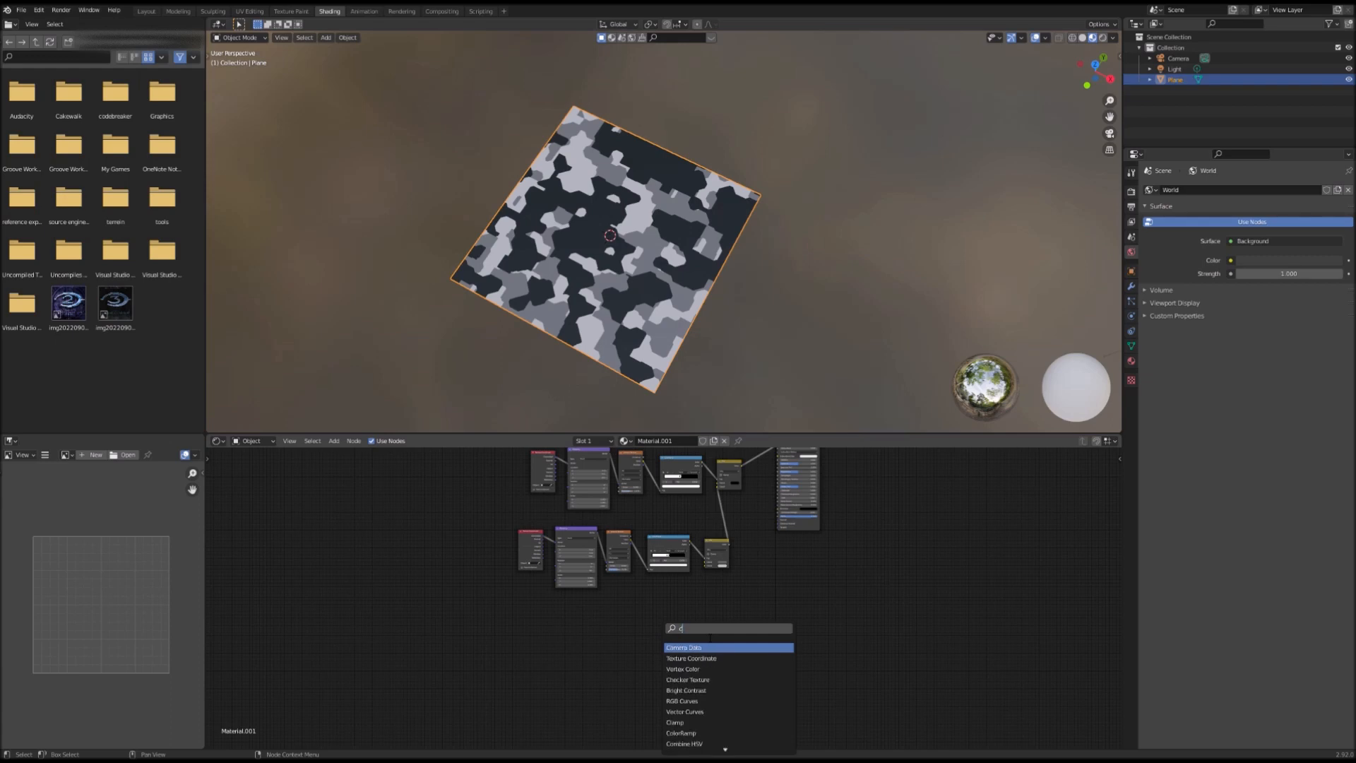
text(olorramp)
key(Return)
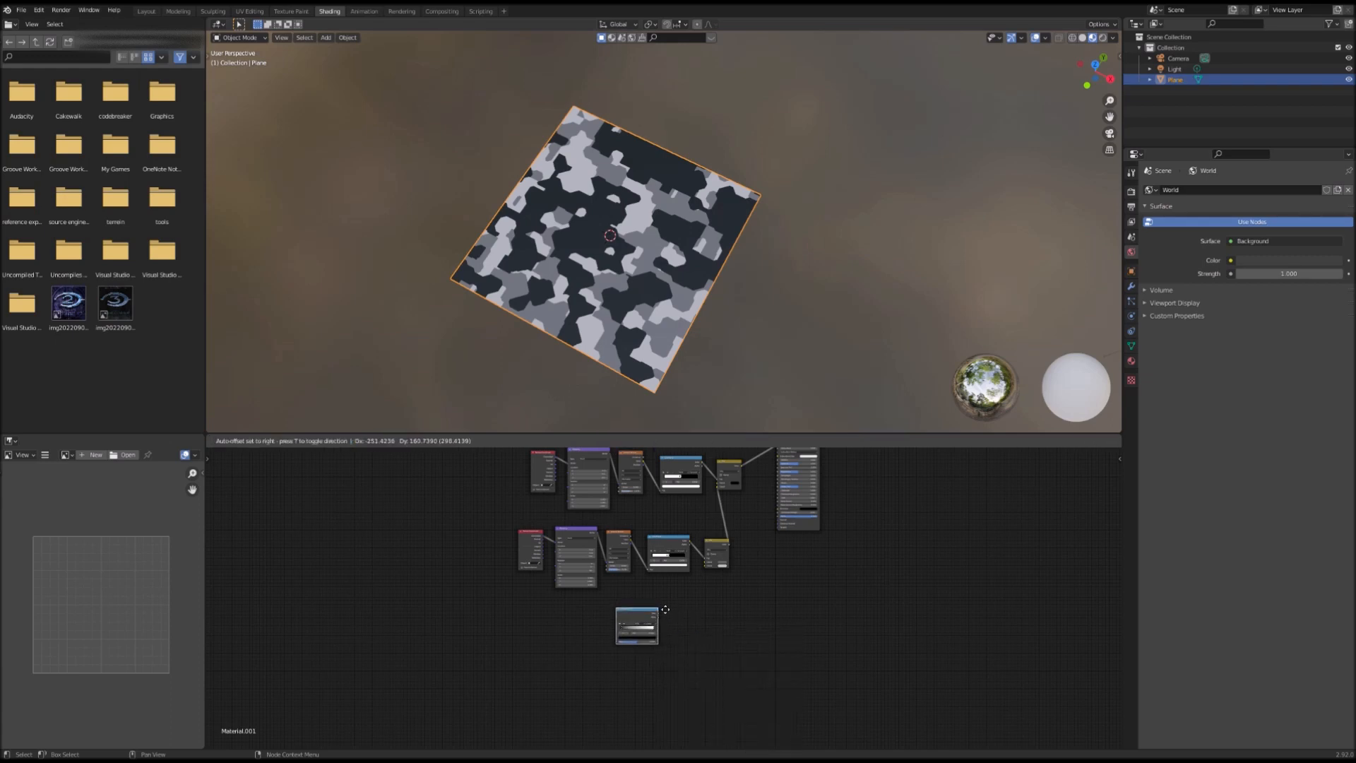
click(675, 633)
- Add a Bump node to the right of the new ColorRamp
key(shift+a)
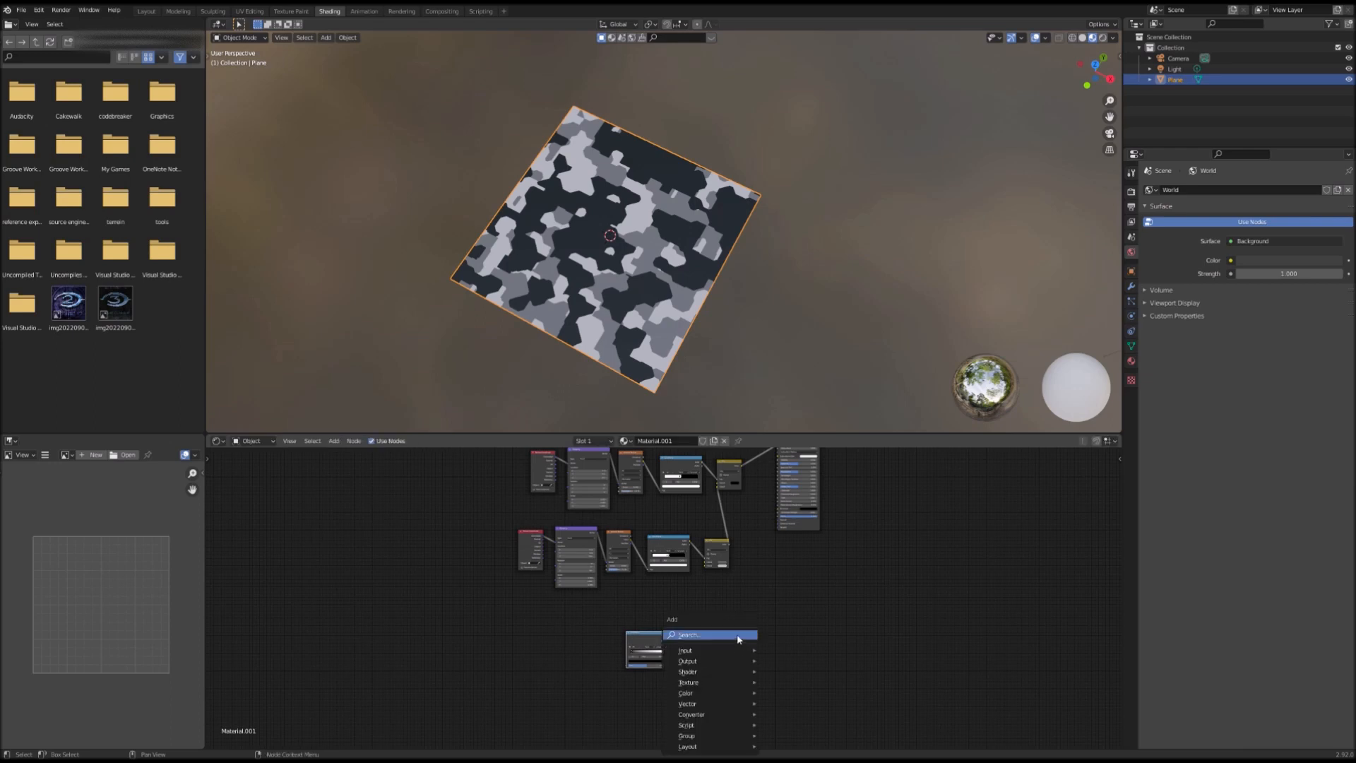
click(738, 640)
text(bum)
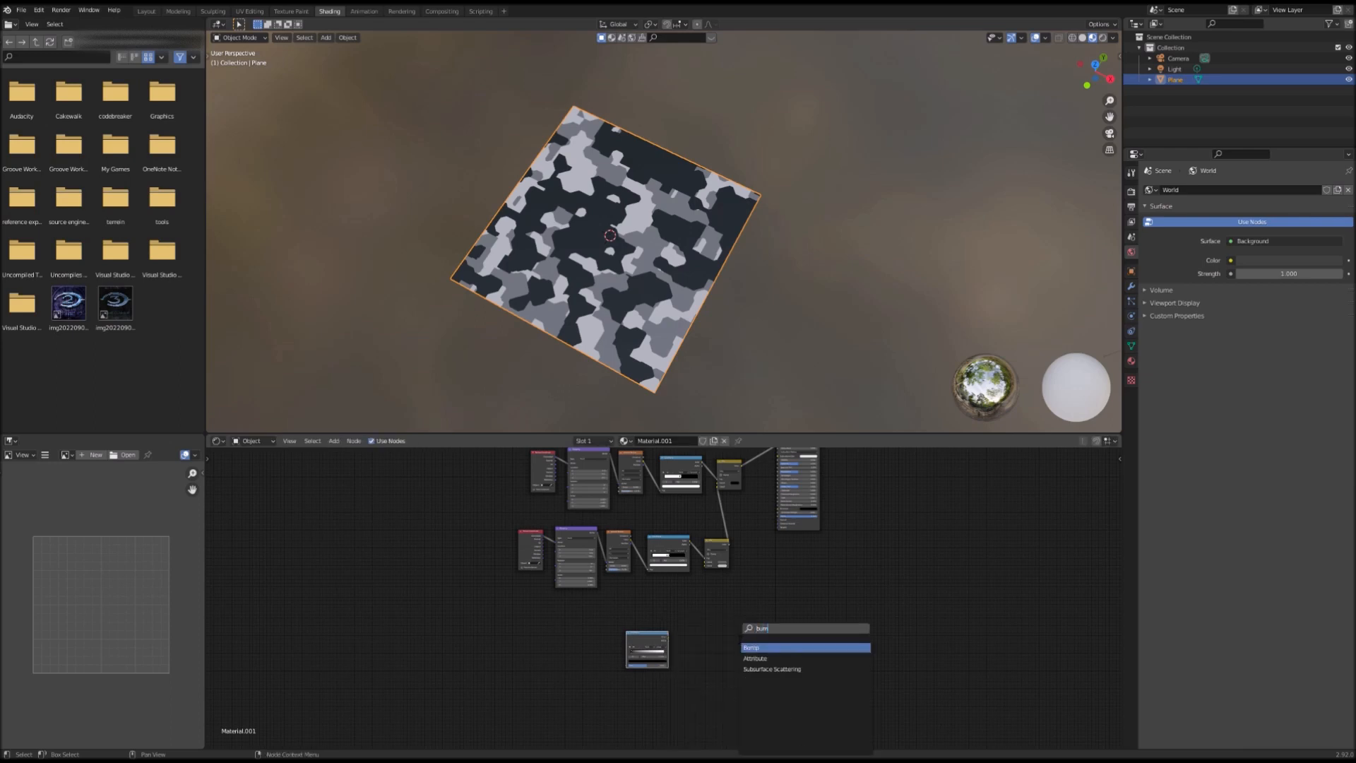
key(Return)
click(749, 631)
scroll(754, 612, down, 2)
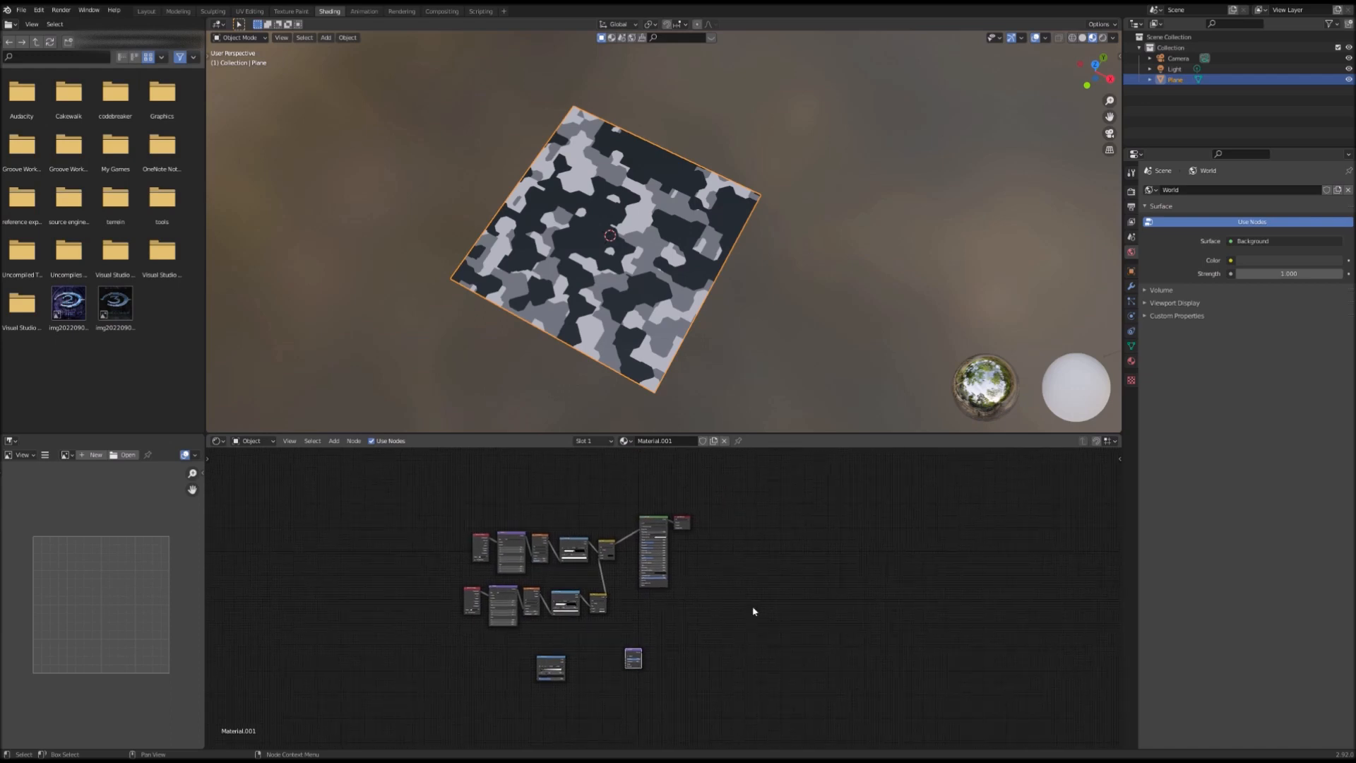
- Move the Principled BSDF and Material Output farther right and link the Bump node's Normal output to the shader's Normal input
drag(651, 536, 727, 537)
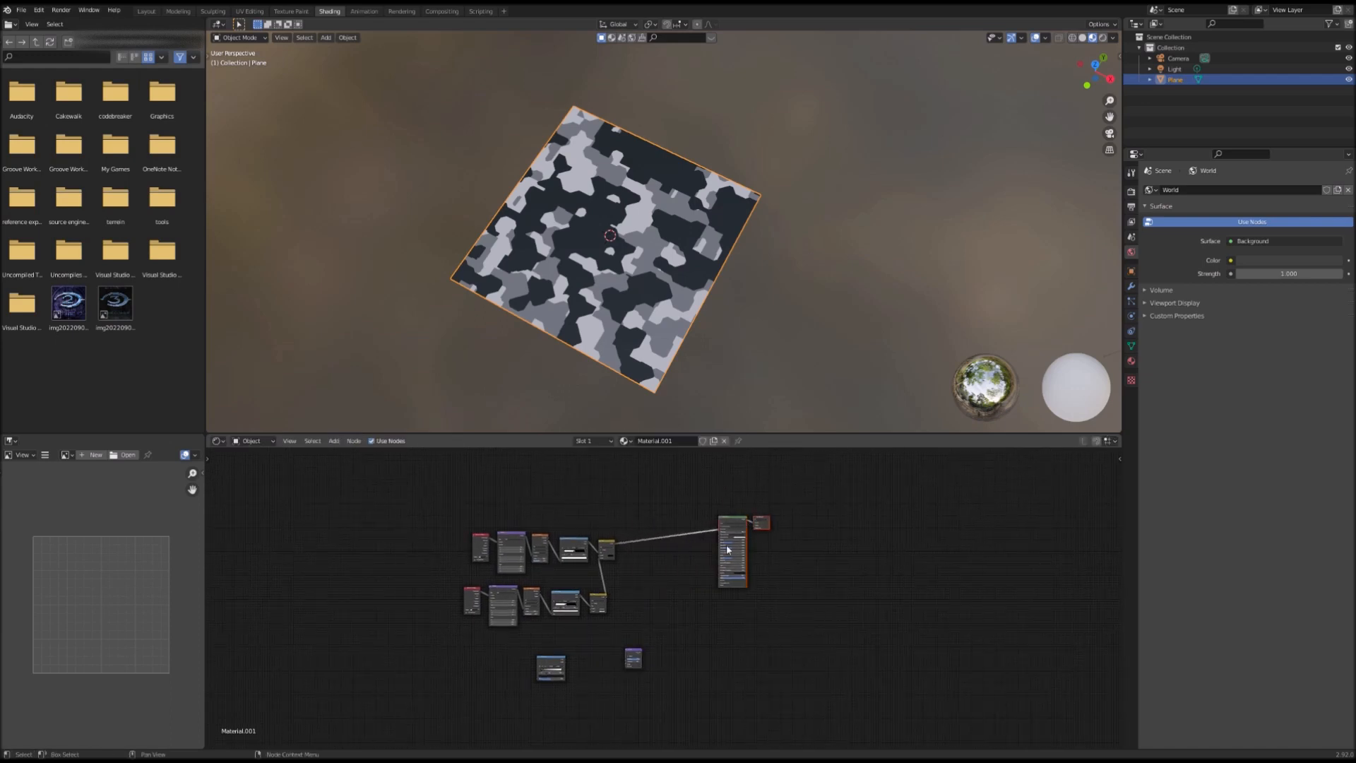
scroll(650, 632, up, 2)
scroll(657, 631, up, 3)
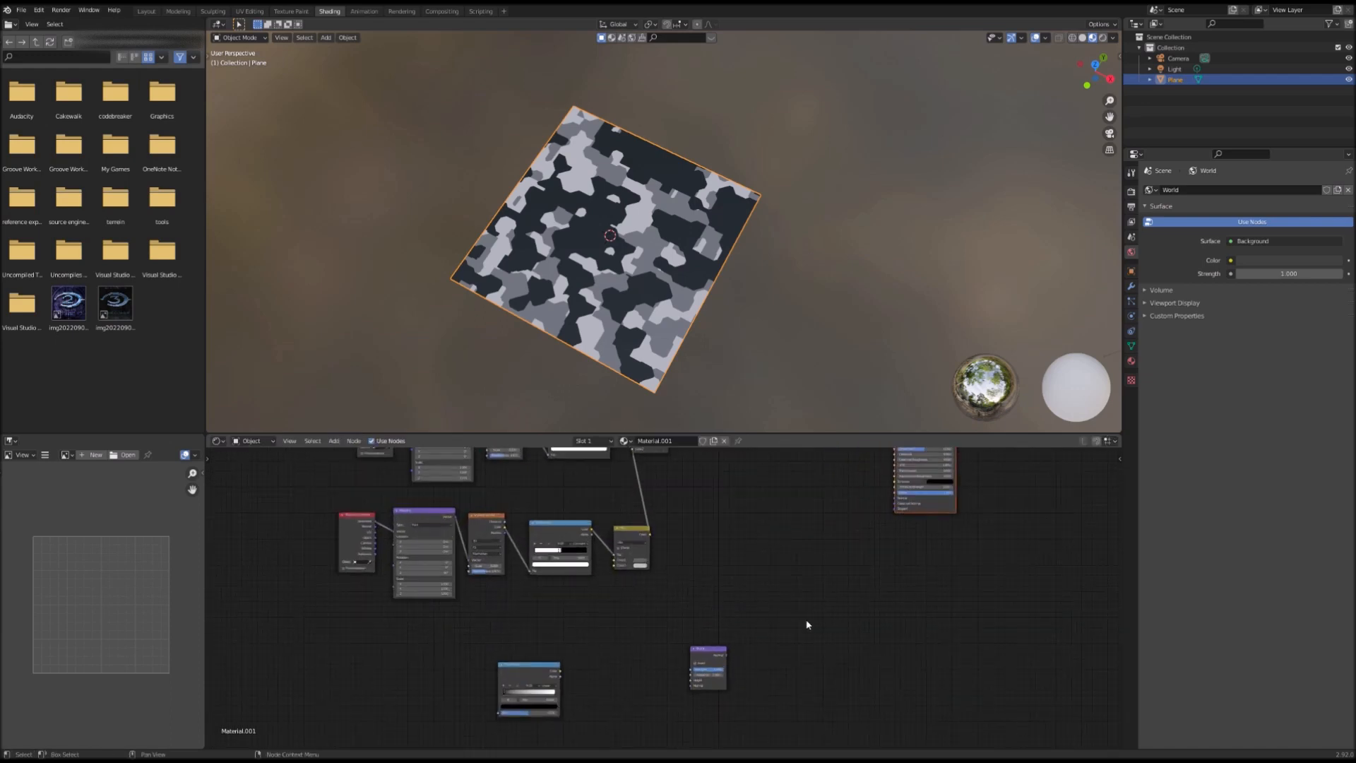
drag(728, 657, 896, 501)
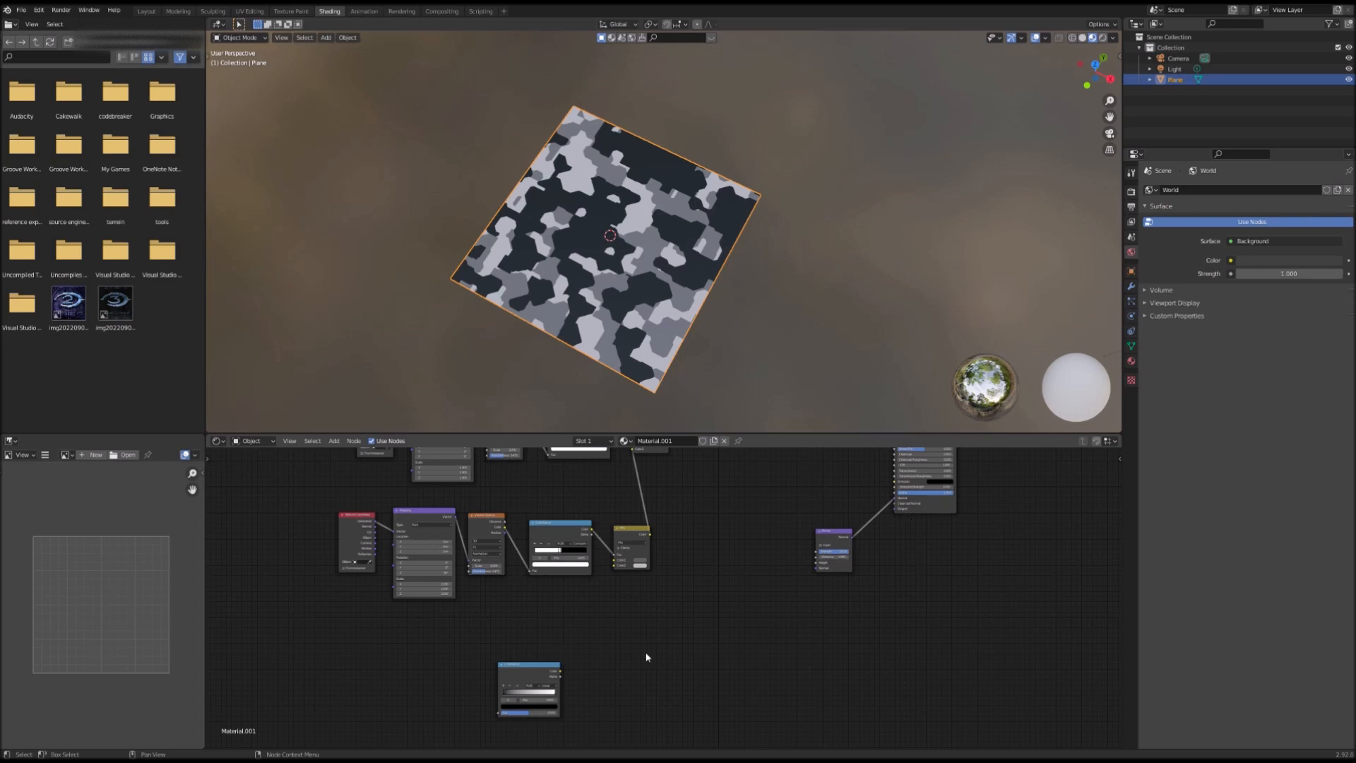
- Reposition the new ColorRamp below the duplicated chain and link the original Voronoi Texture's Color output to its Fac input
drag(531, 669, 601, 647)
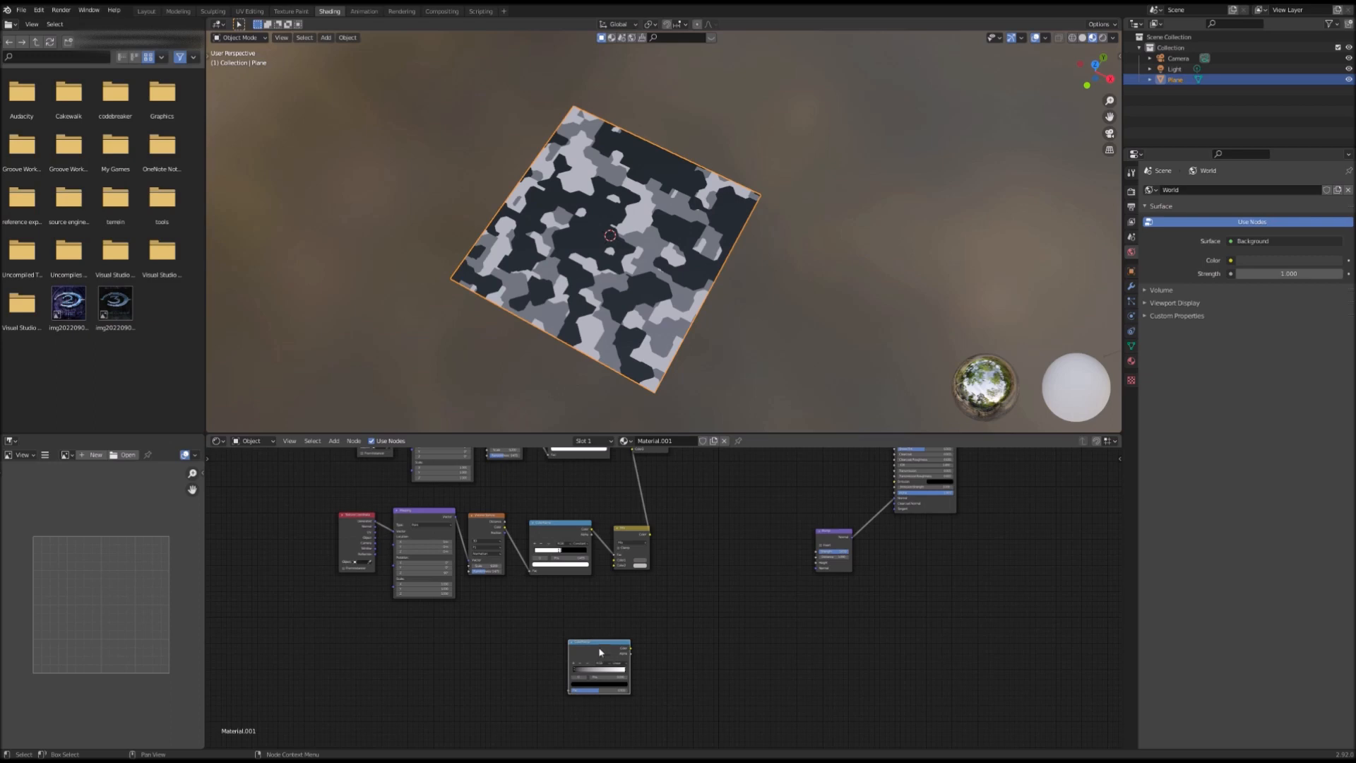
mouse_move(601, 646)
mouse_down()
mouse_move(601, 632)
mouse_move(562, 656)
mouse_move(576, 652)
mouse_up()
scroll(546, 503, down, 1)
scroll(545, 503, down, 1)
middle_drag(538, 506, 529, 551)
drag(529, 480, 553, 722)
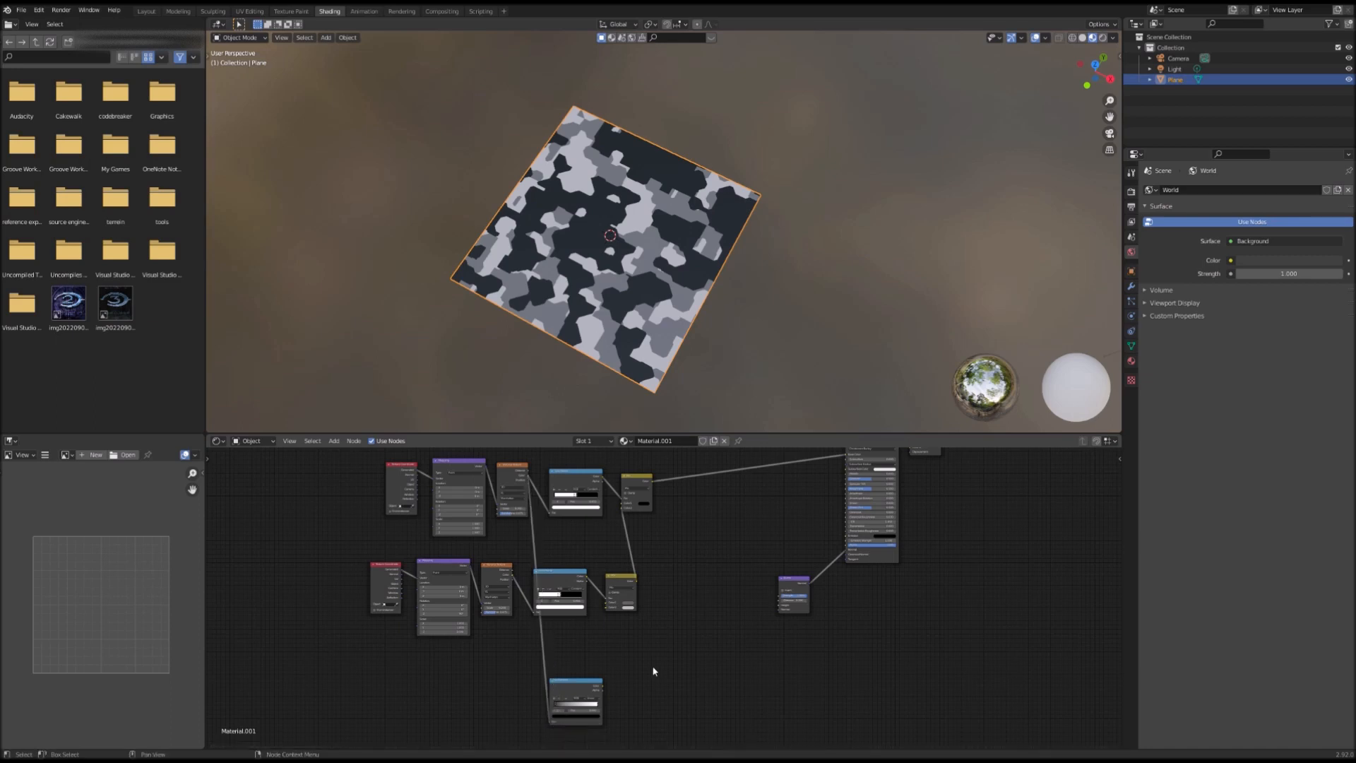
- Add a MixRGB node to the right of the new ColorRamp
middle_drag(650, 672, 636, 599)
scroll(629, 612, up, 3)
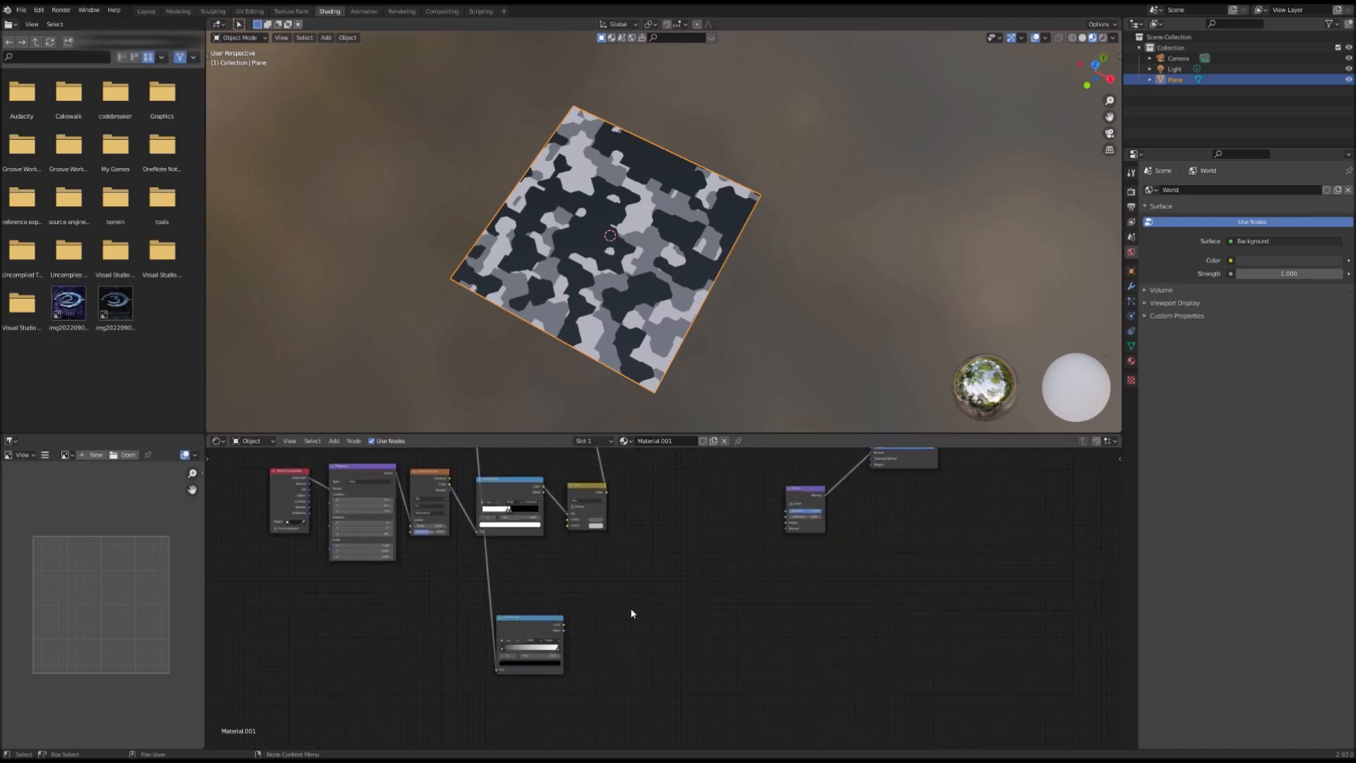
key(shift+a)
click(548, 637)
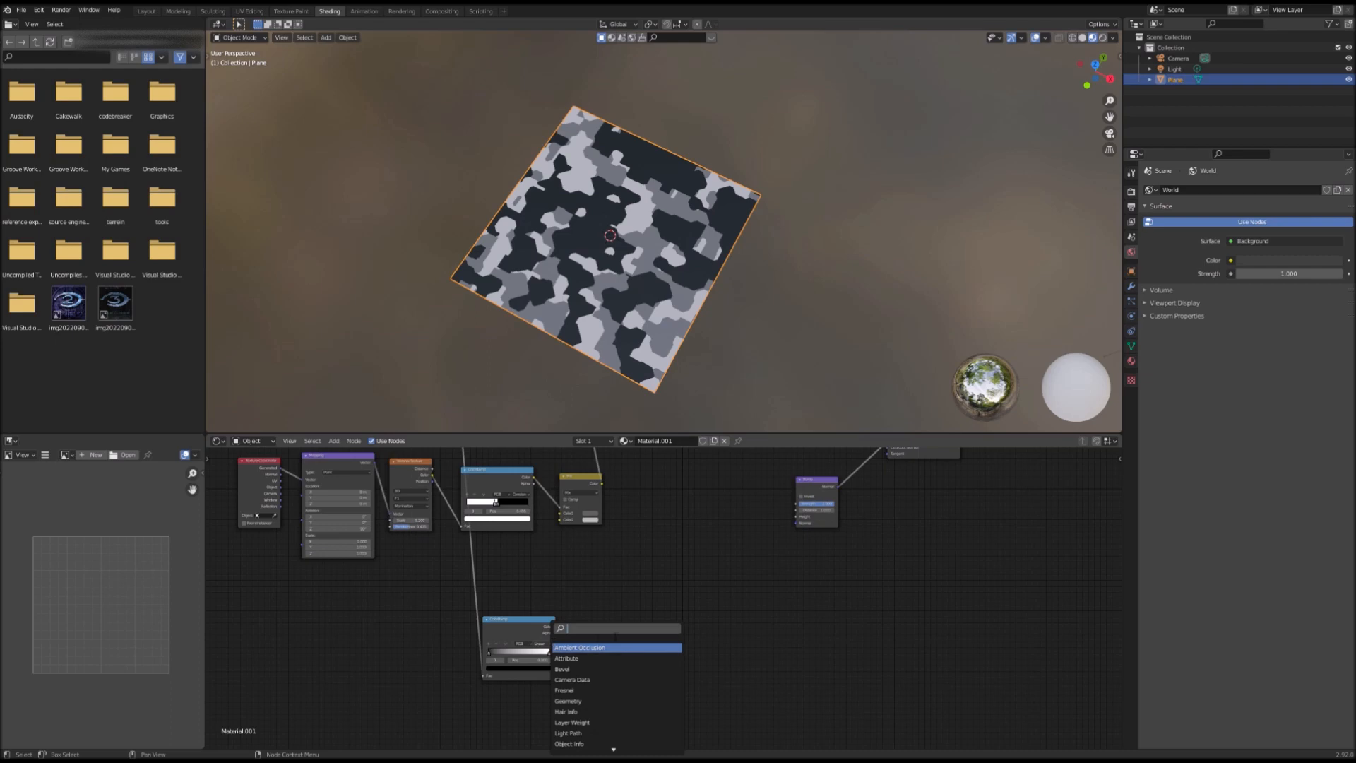
text(mix)
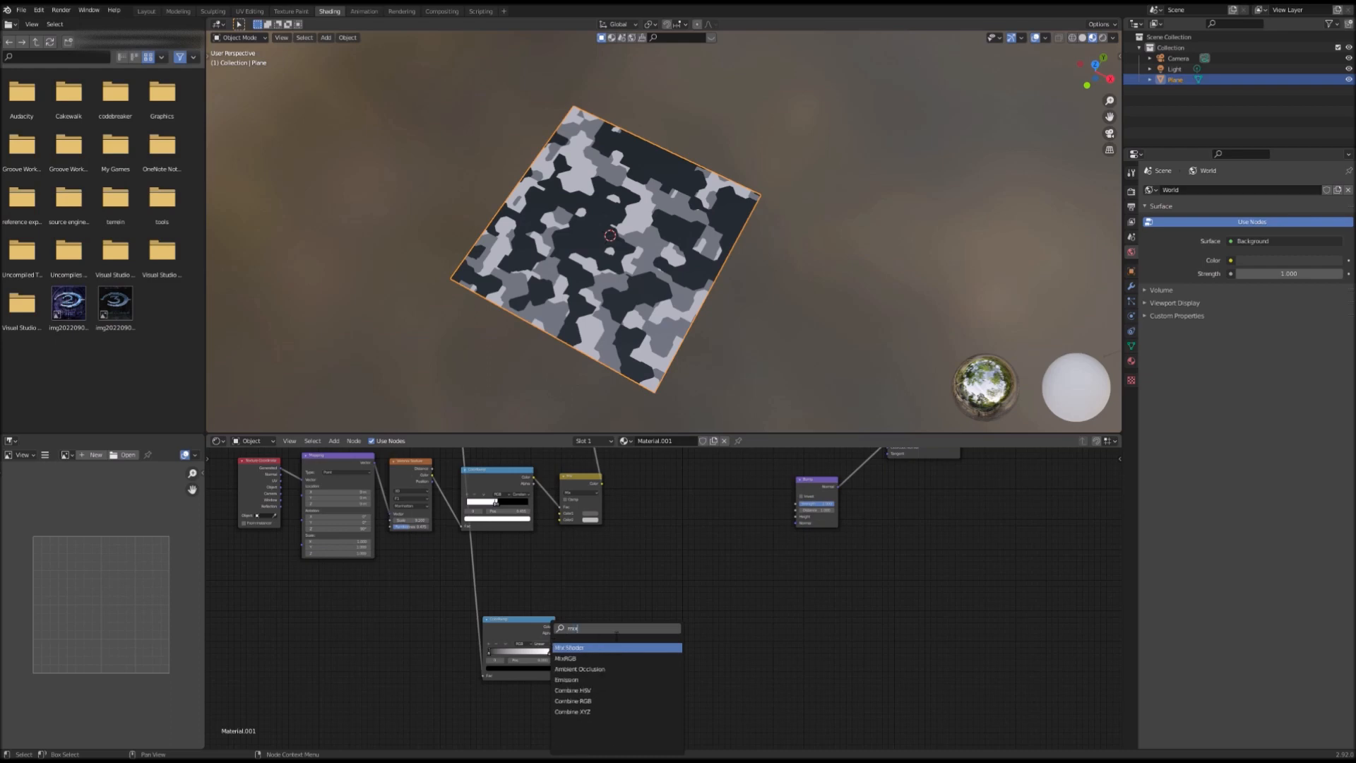
click(579, 658)
click(636, 622)
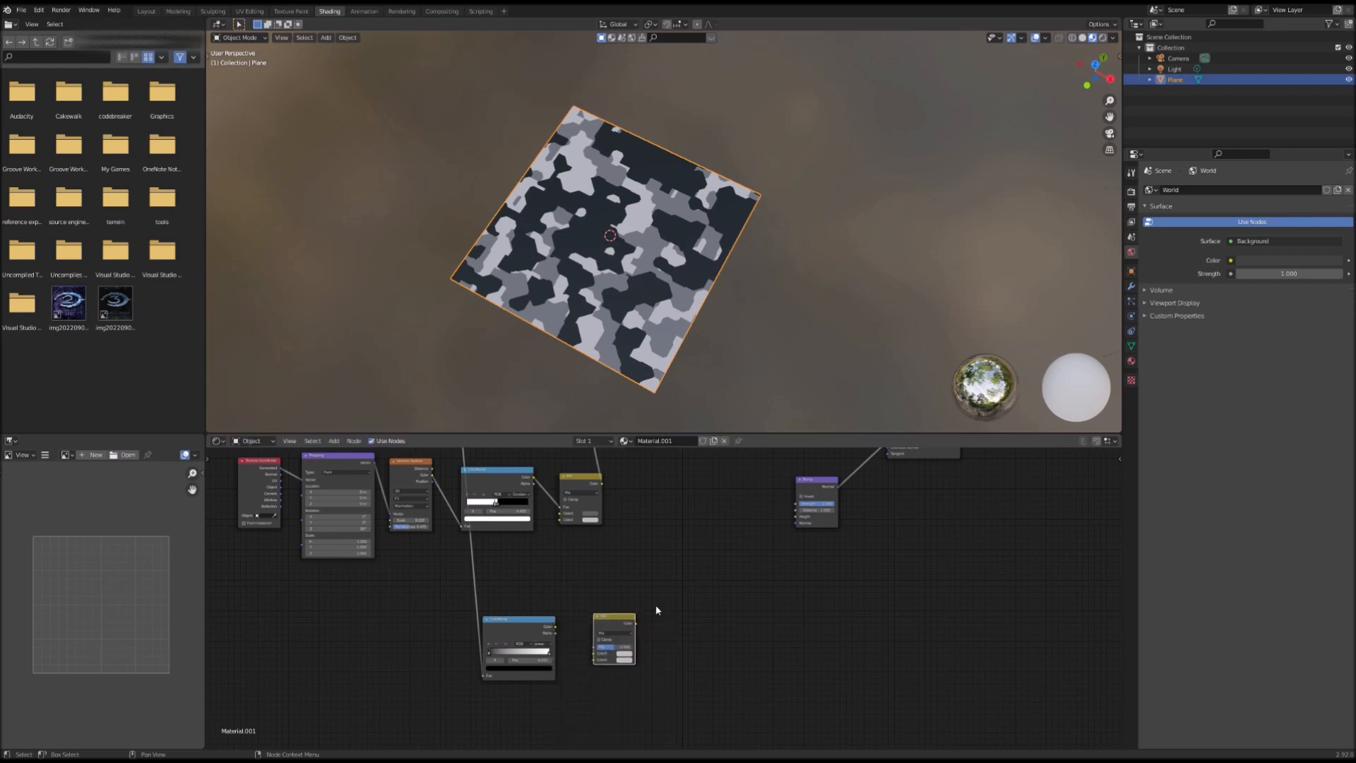
- Link the new ColorRamp's Color to the new Mix node's Fac and the Mix output to the Bump node's Height
drag(557, 630, 602, 654)
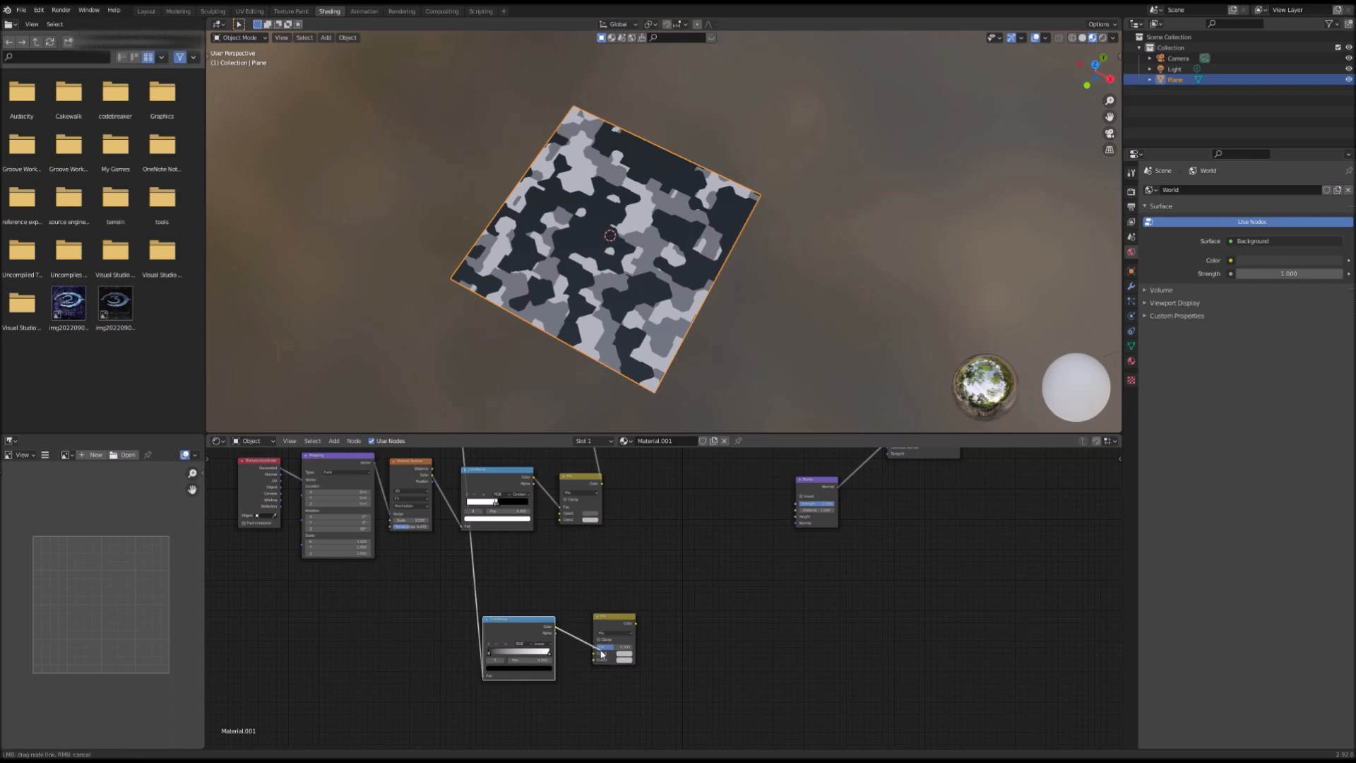
drag(595, 651, 800, 520)
middle_drag(684, 383, 620, 441)
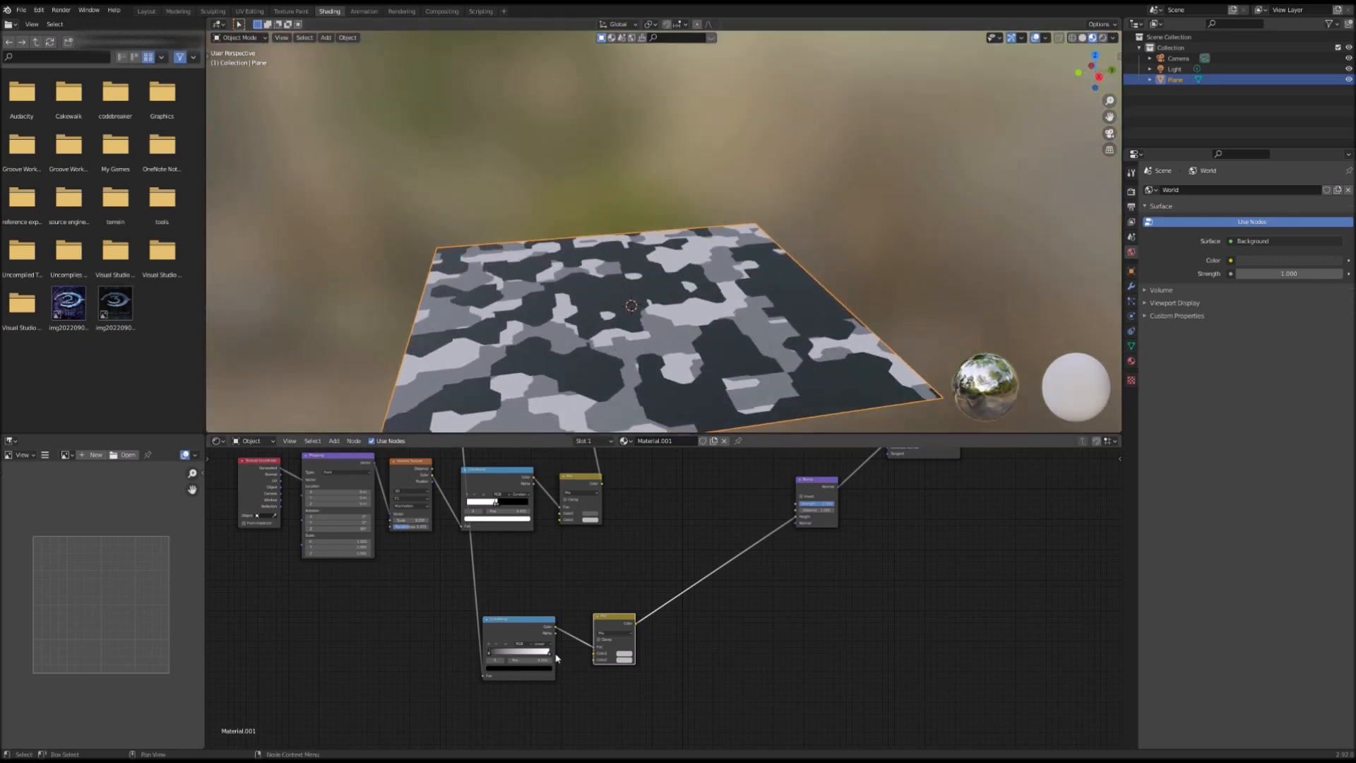
- Set Color1 of the new Mix node feeding the Bump to black
click(624, 659)
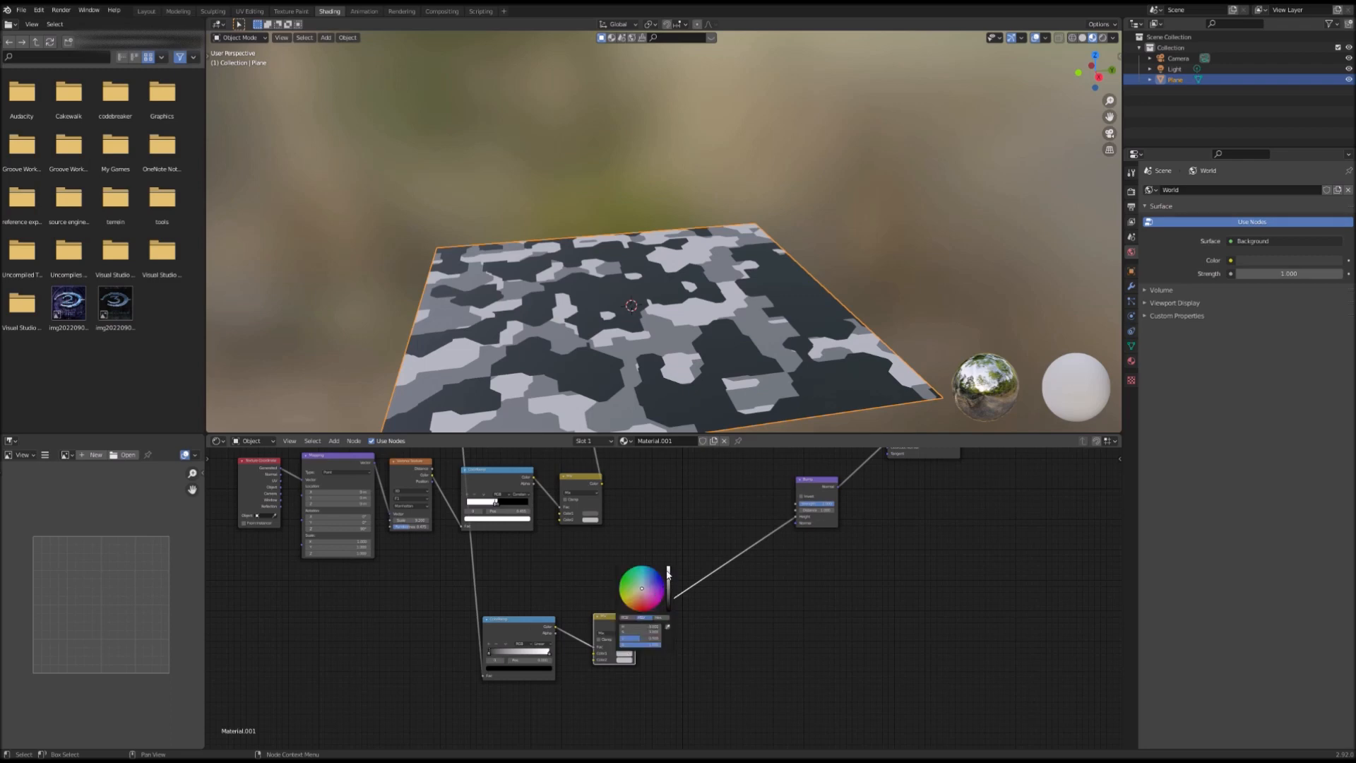
drag(669, 580, 668, 609)
scroll(652, 523, up, 5)
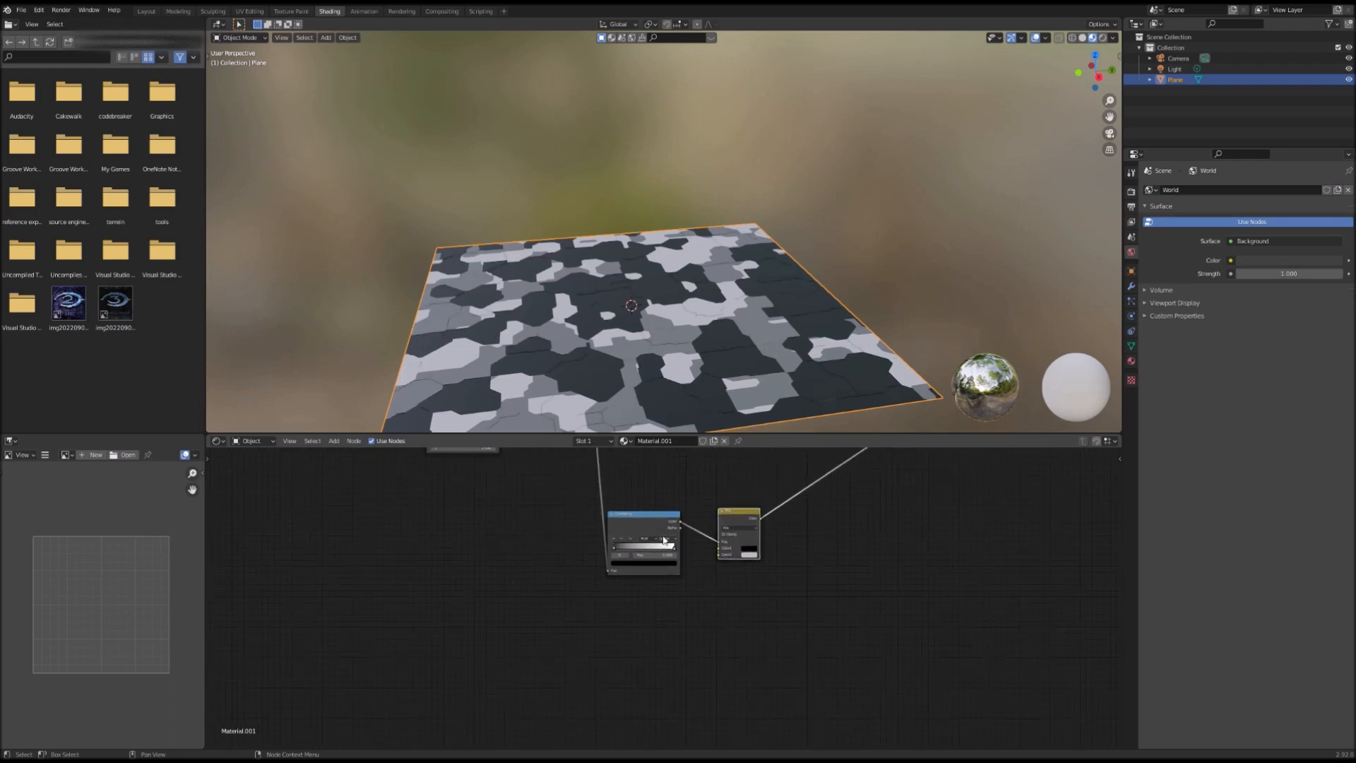
- Flip the new ColorRamp's gradient and place its white stop at about 0.15 and its black stop at about 0.92
middle_drag(652, 507, 643, 577)
scroll(644, 577, up, 3)
drag(542, 577, 595, 576)
drag(678, 578, 642, 583)
scroll(643, 582, down, 2)
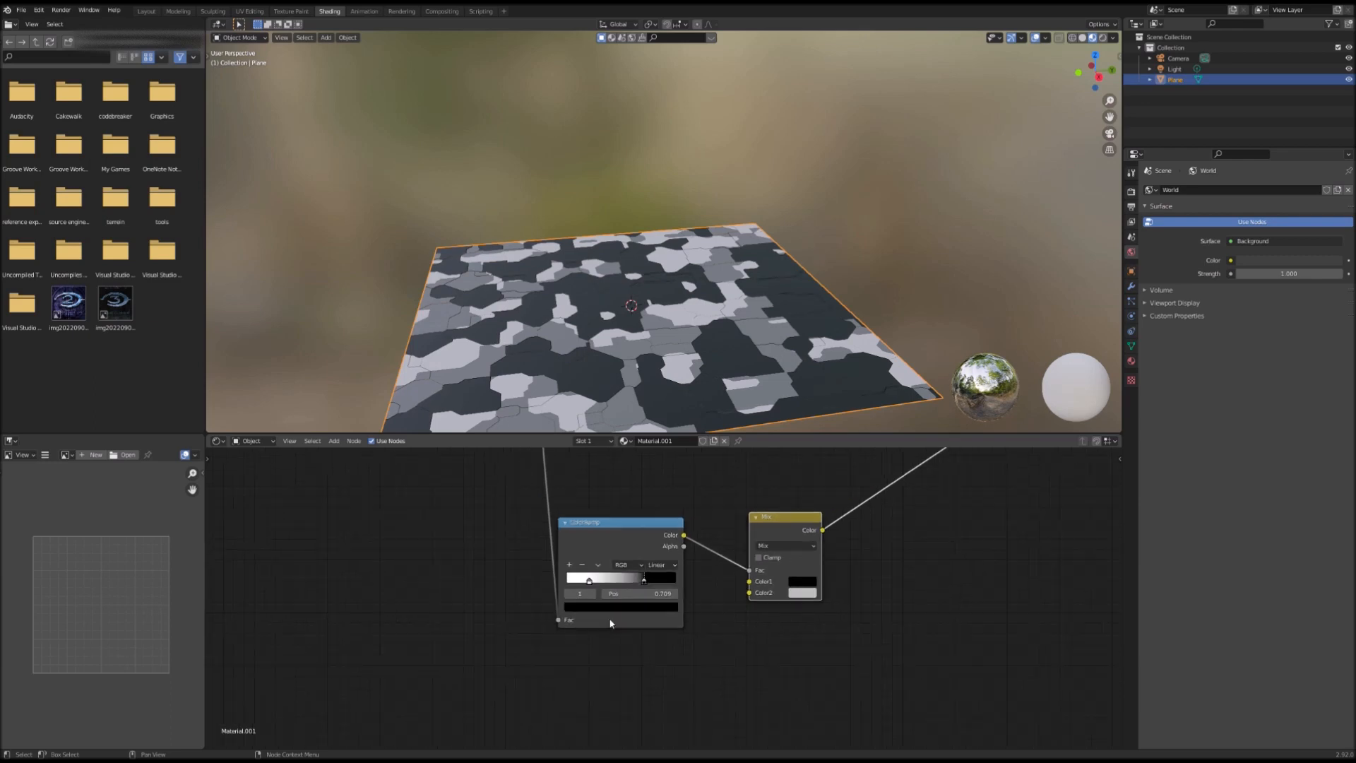
click(572, 602)
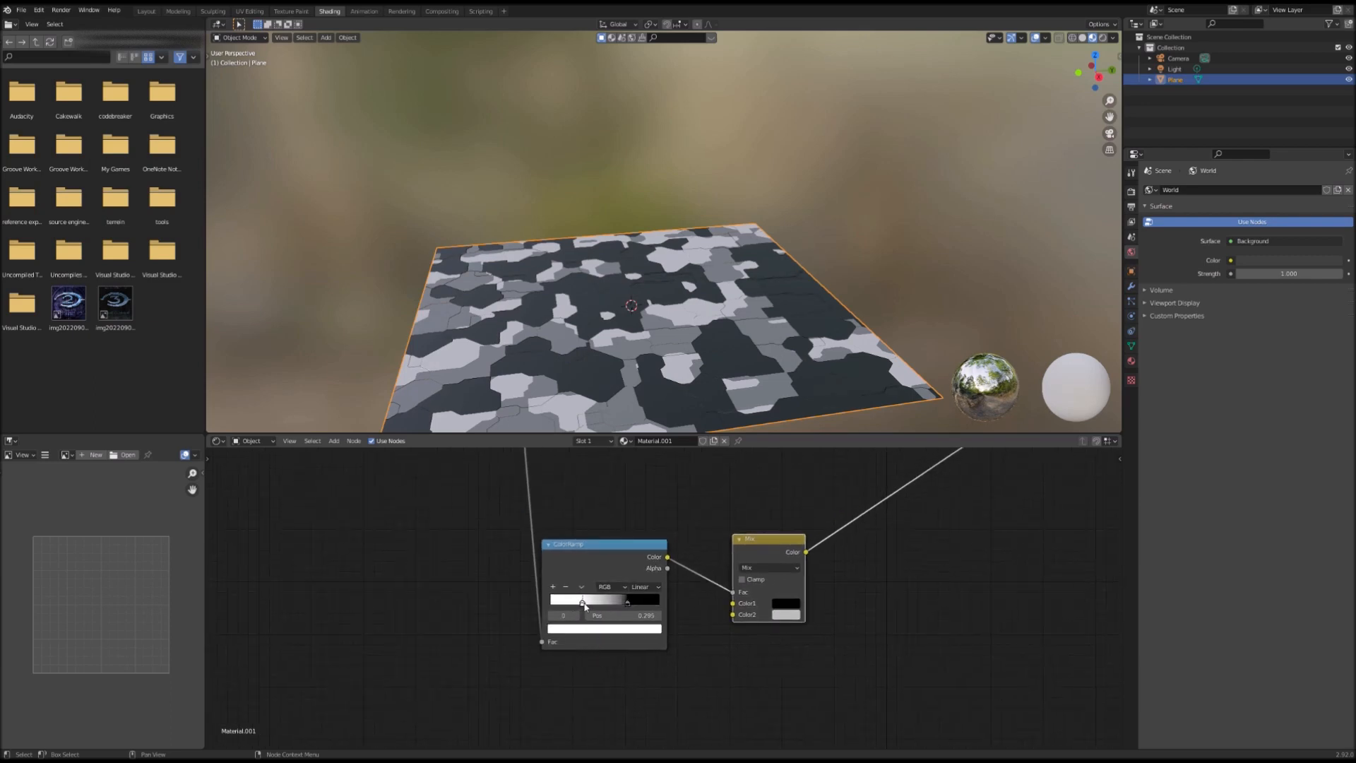
drag(569, 609, 654, 611)
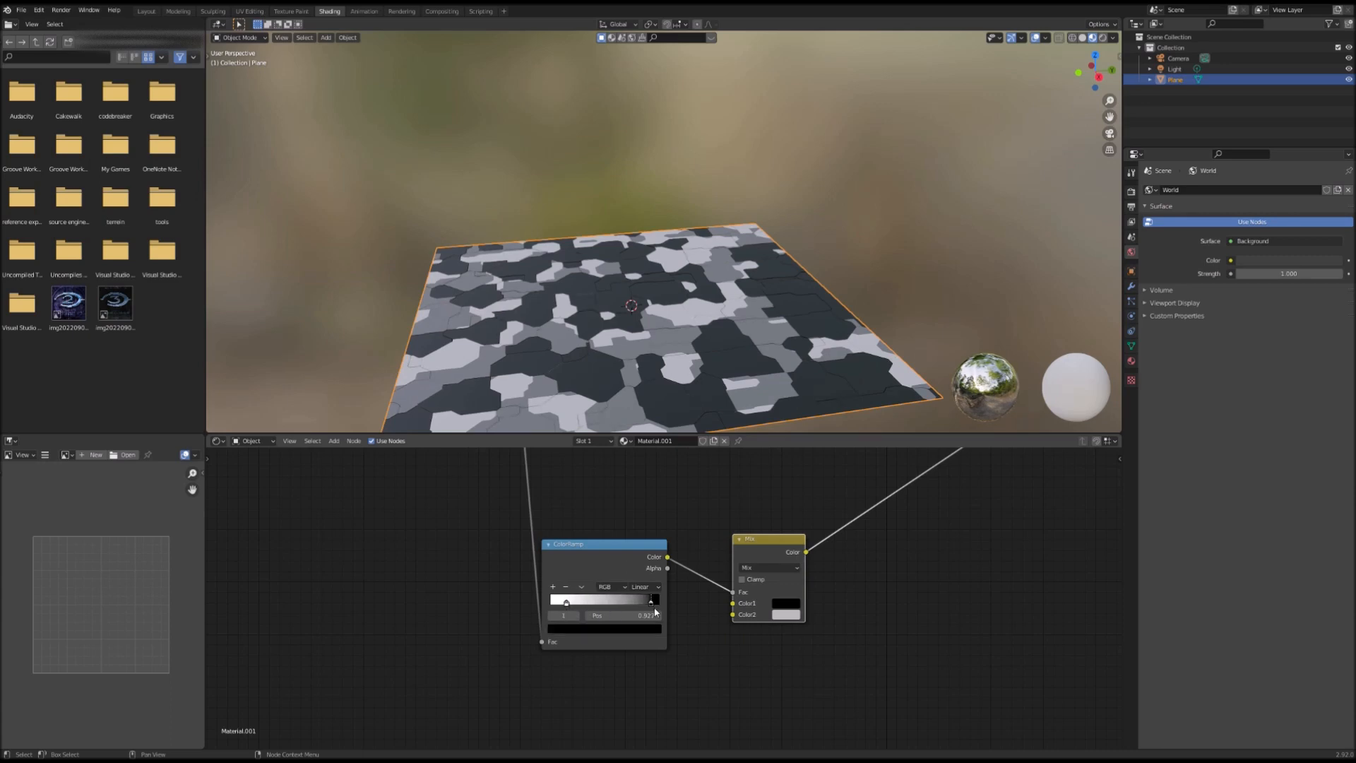
scroll(777, 546, down, 5)
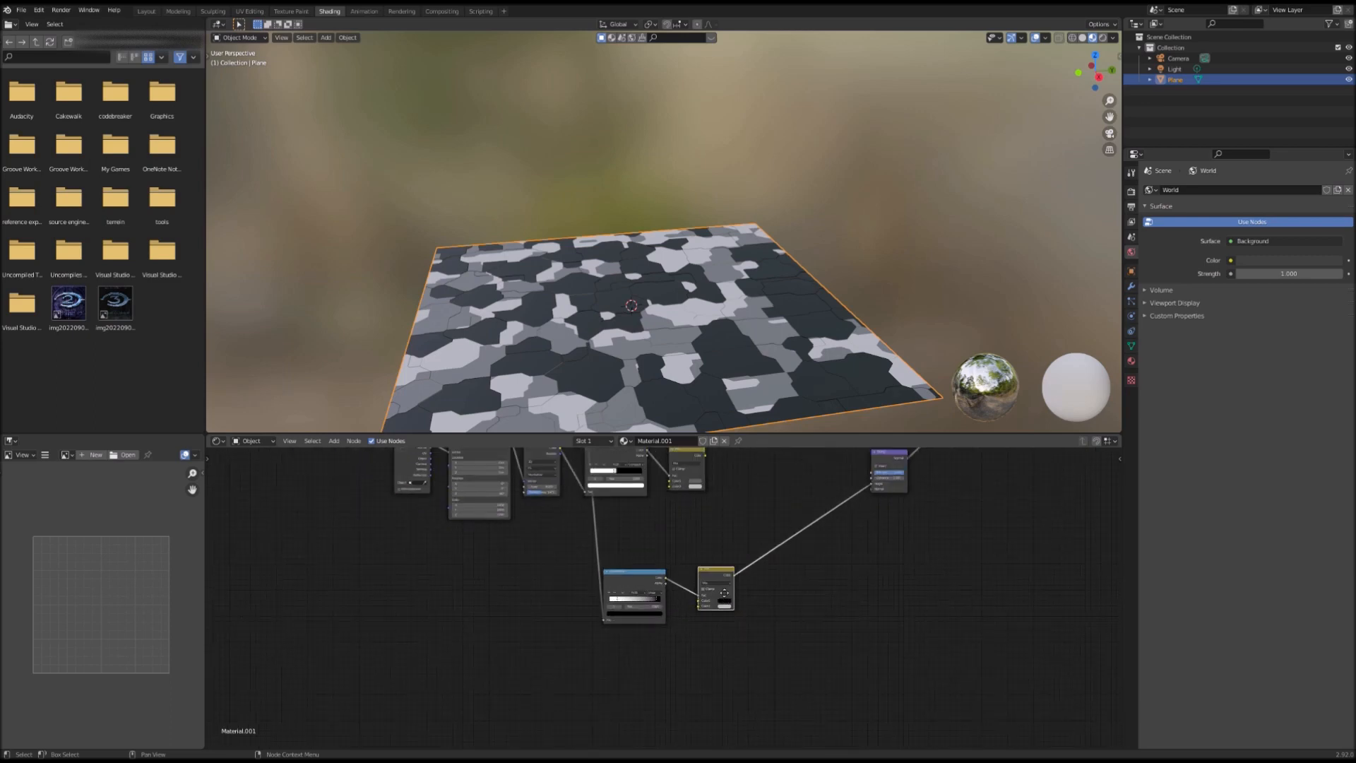
- Duplicate the Mix and ColorRamp nodes of the bump branch and place the copies directly below the originals
scroll(720, 660, down, 2)
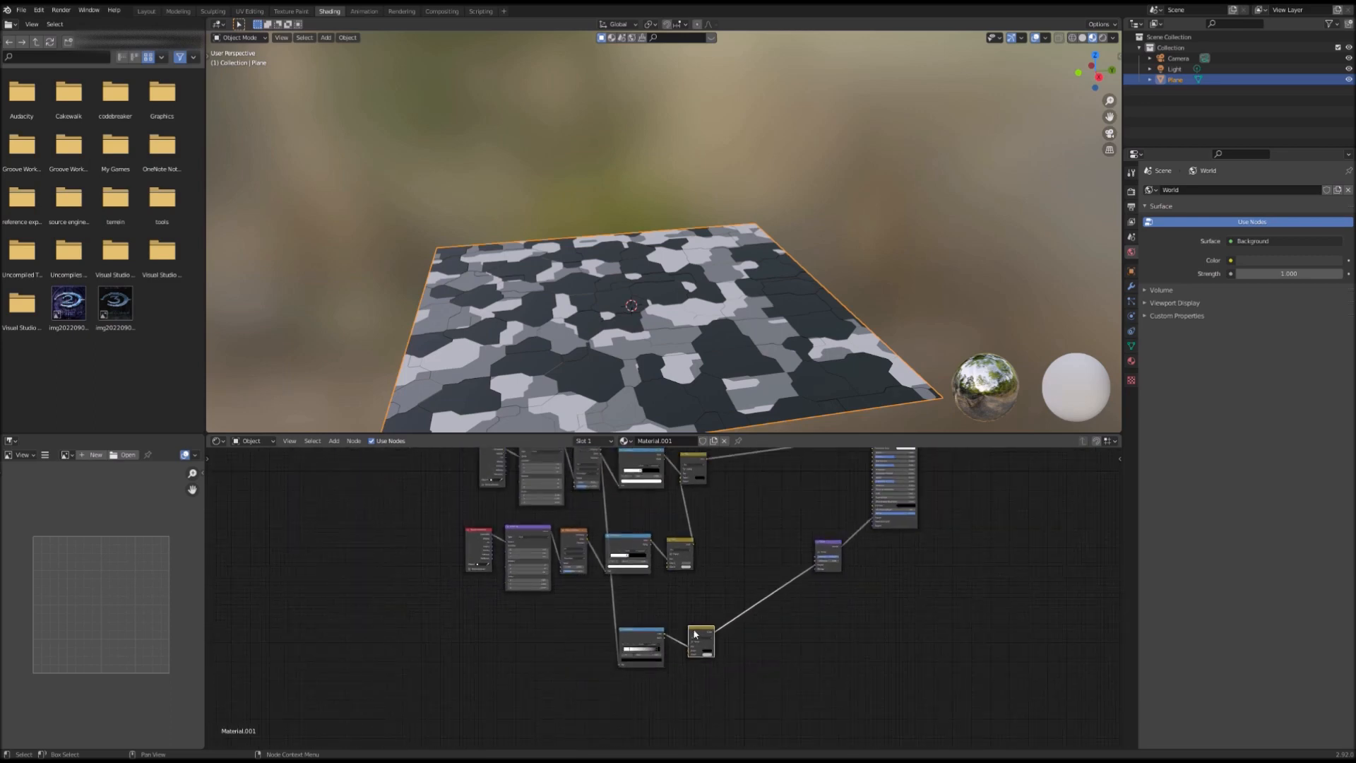
key(shift+d)
click(669, 689)
click(647, 640)
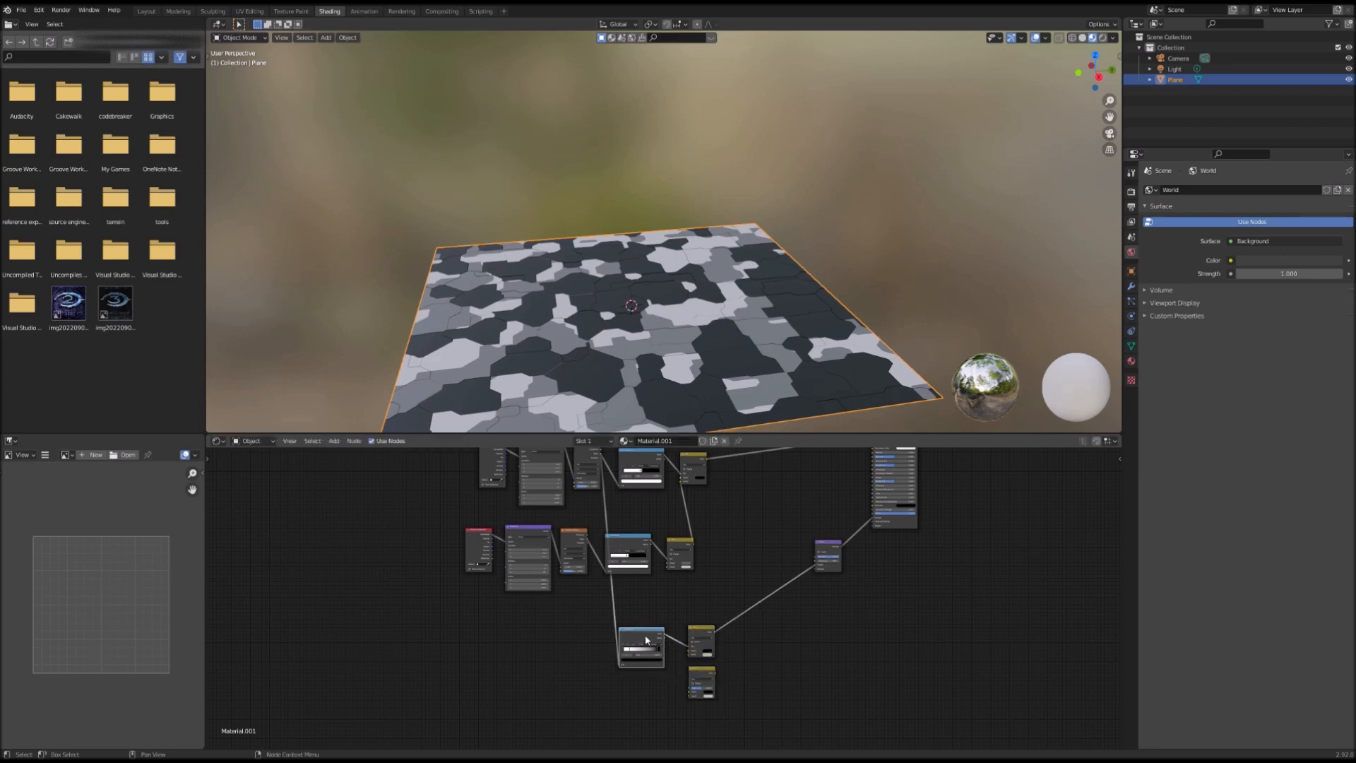
key(shift+d)
click(641, 690)
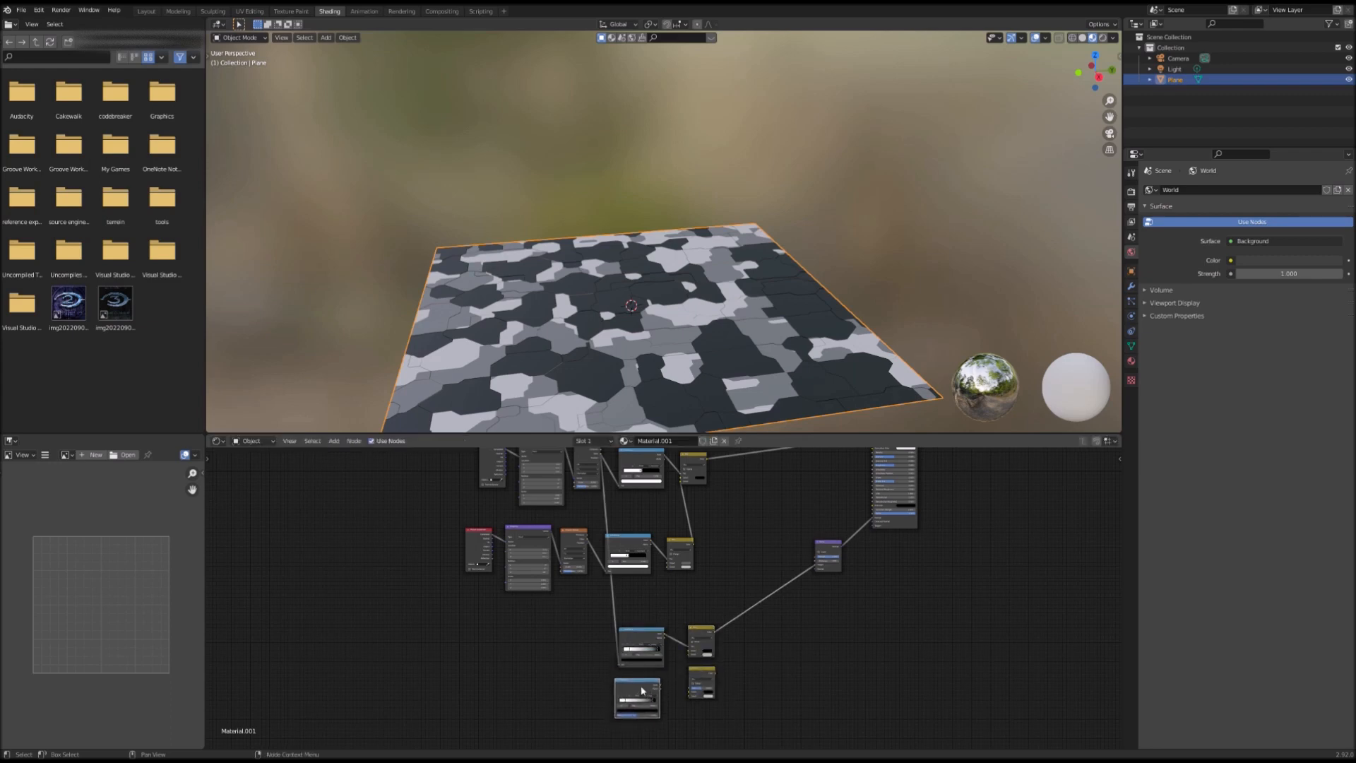
- Insert a MixRGB node between the upper bump Mix and the Bump node, feeding the upper Mix's Color into its Fac
middle_drag(699, 689, 703, 634)
scroll(700, 630, up, 3)
scroll(704, 618, up, 1)
click(725, 562)
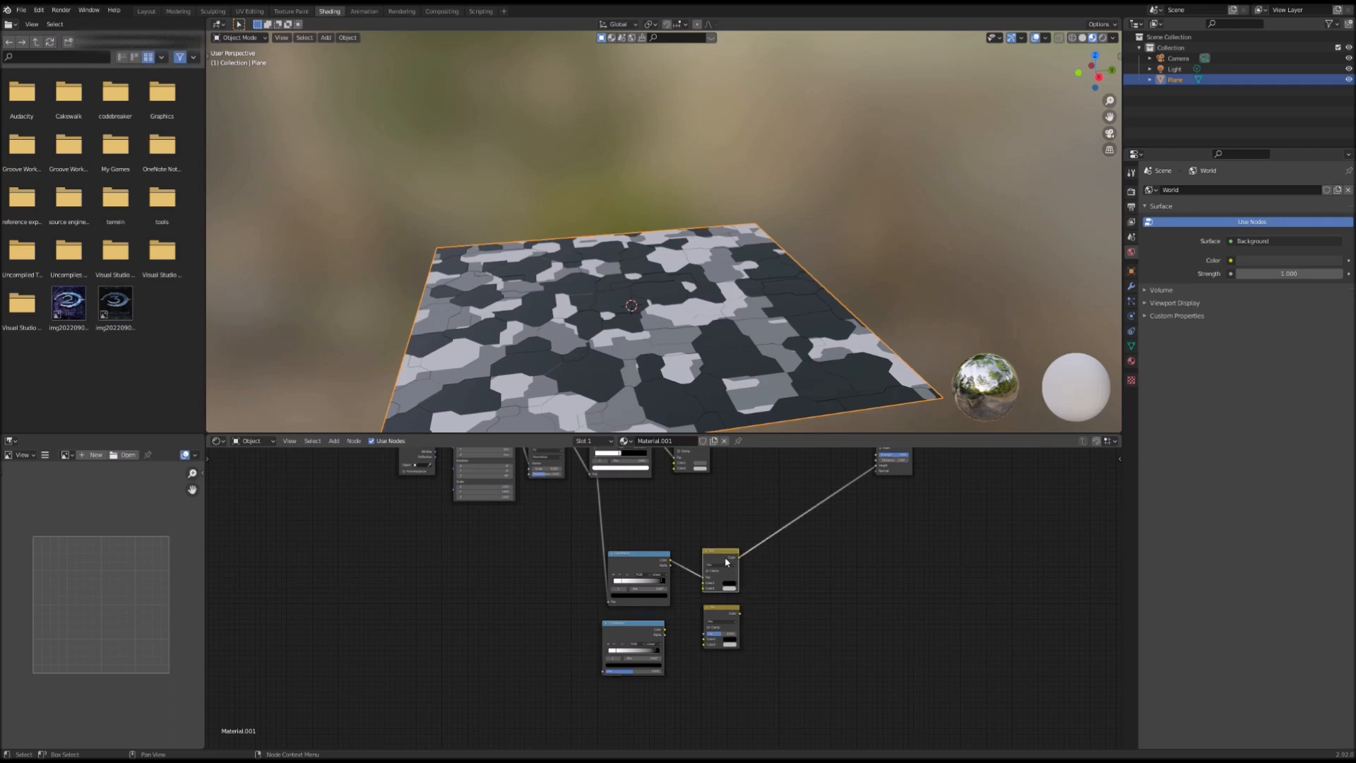
key(shift+a)
text(mix)
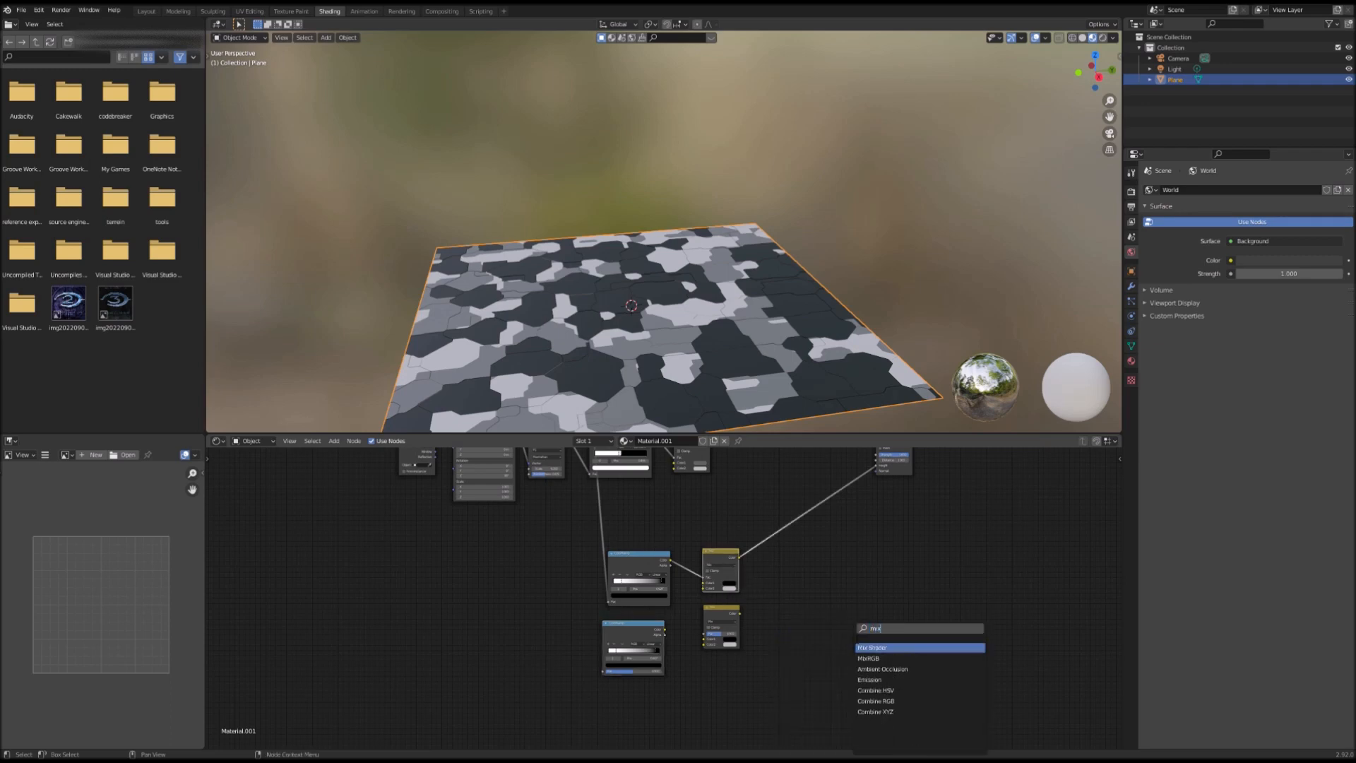
click(868, 658)
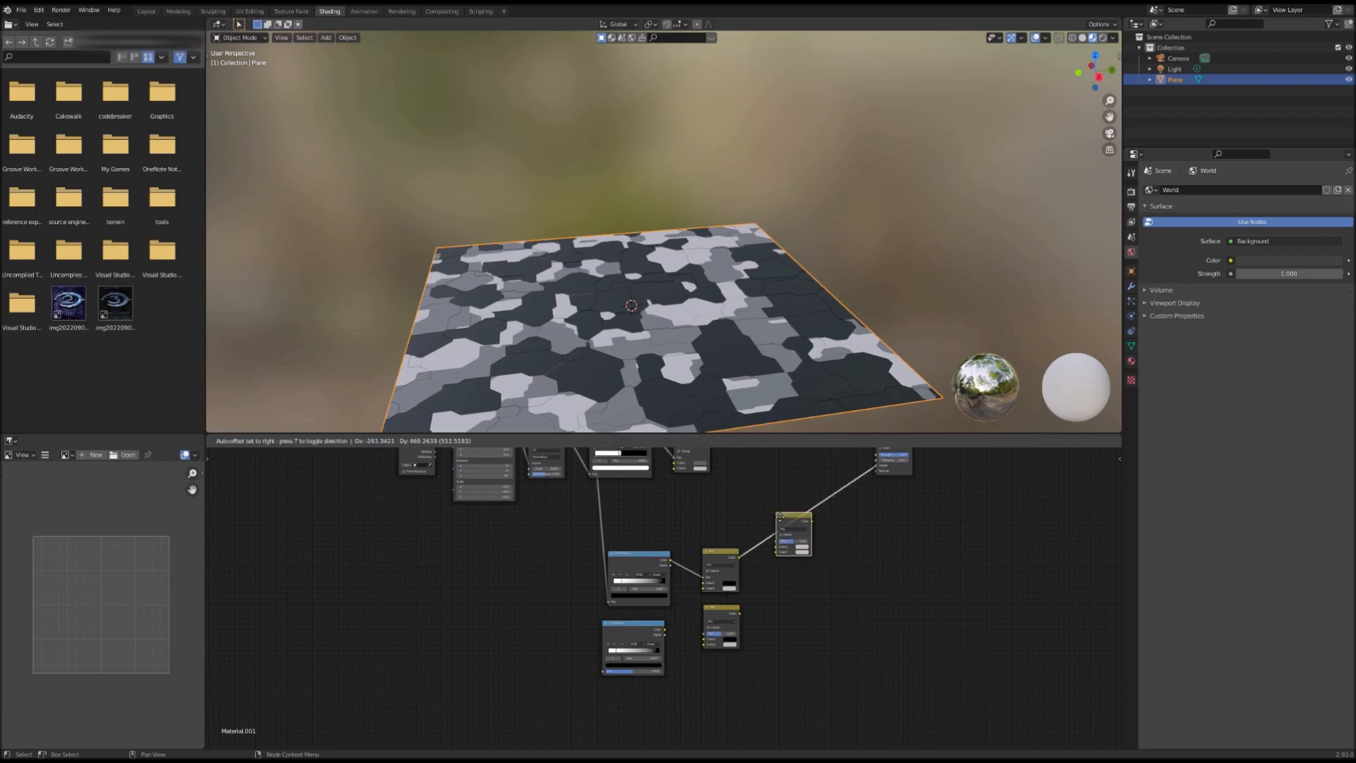
click(781, 528)
drag(777, 549, 776, 541)
- Set Color1 of the new combining Mix node before the Bump to black
middle_drag(760, 640, 702, 674)
scroll(721, 607, up, 2)
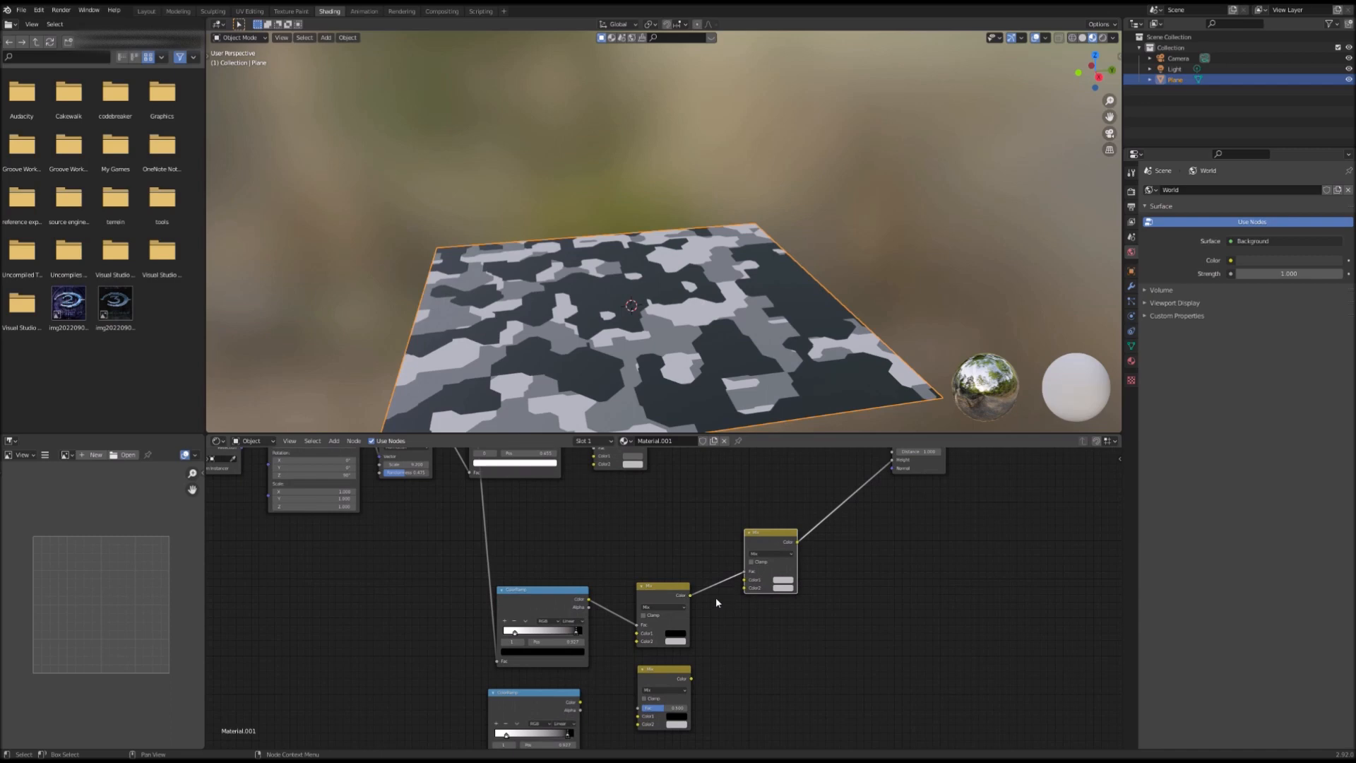
drag(651, 595, 650, 598)
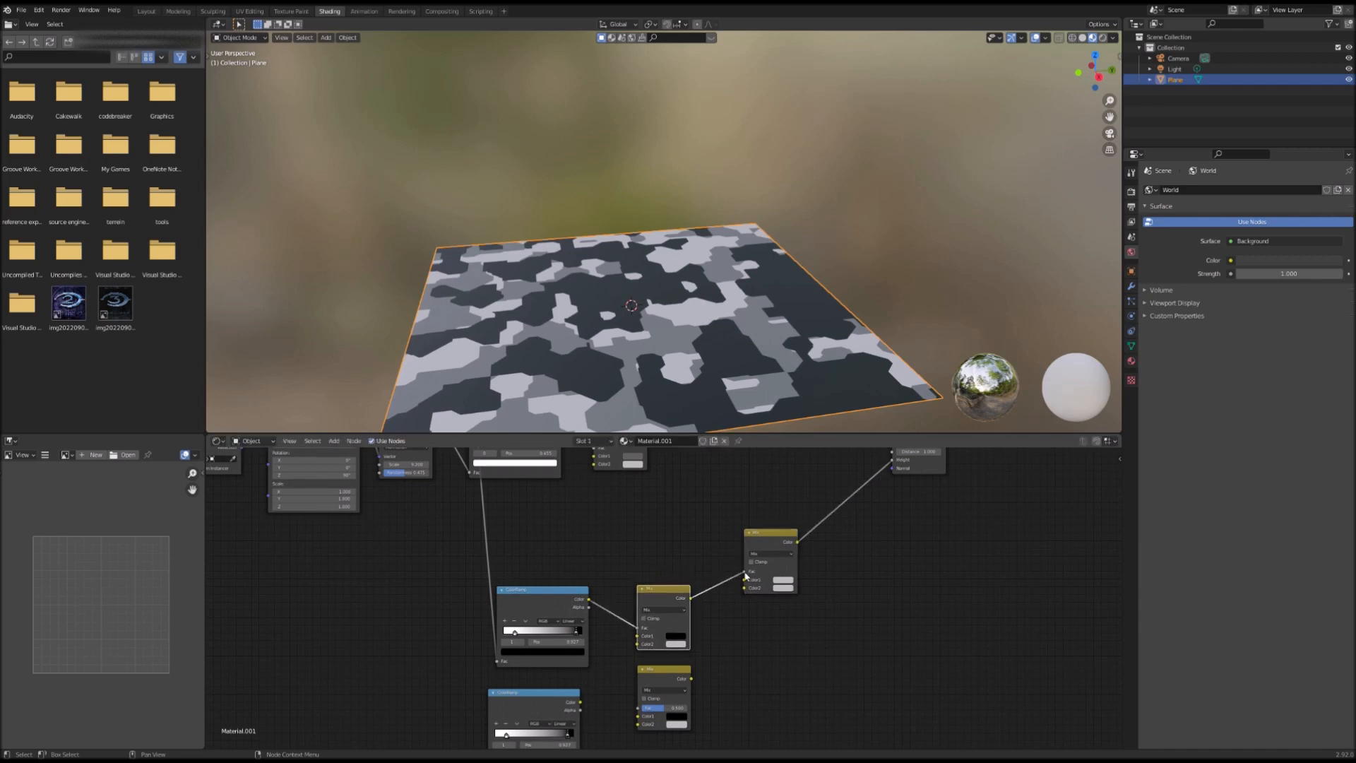
mouse_move(734, 667)
middle_down()
mouse_move(727, 637)
mouse_move(722, 656)
middle_up()
click(771, 569)
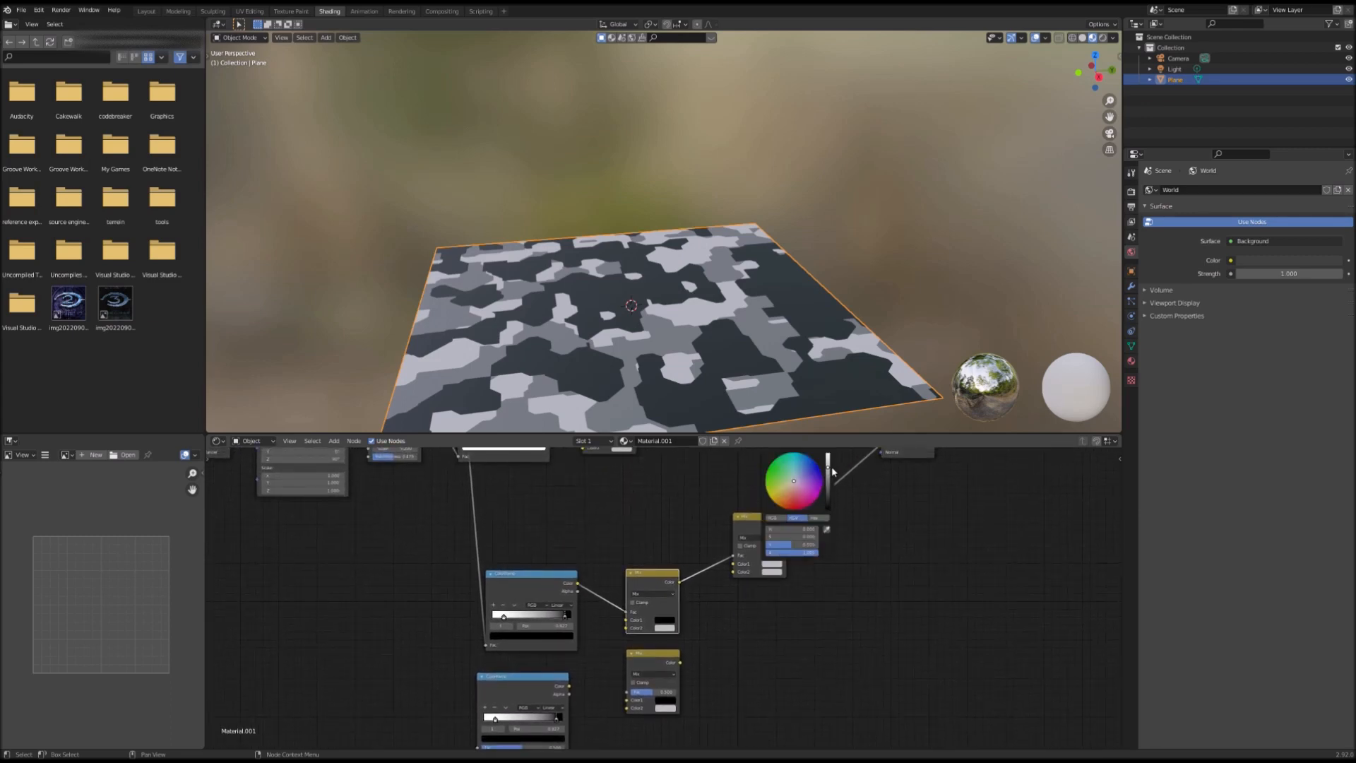
drag(829, 467, 828, 507)
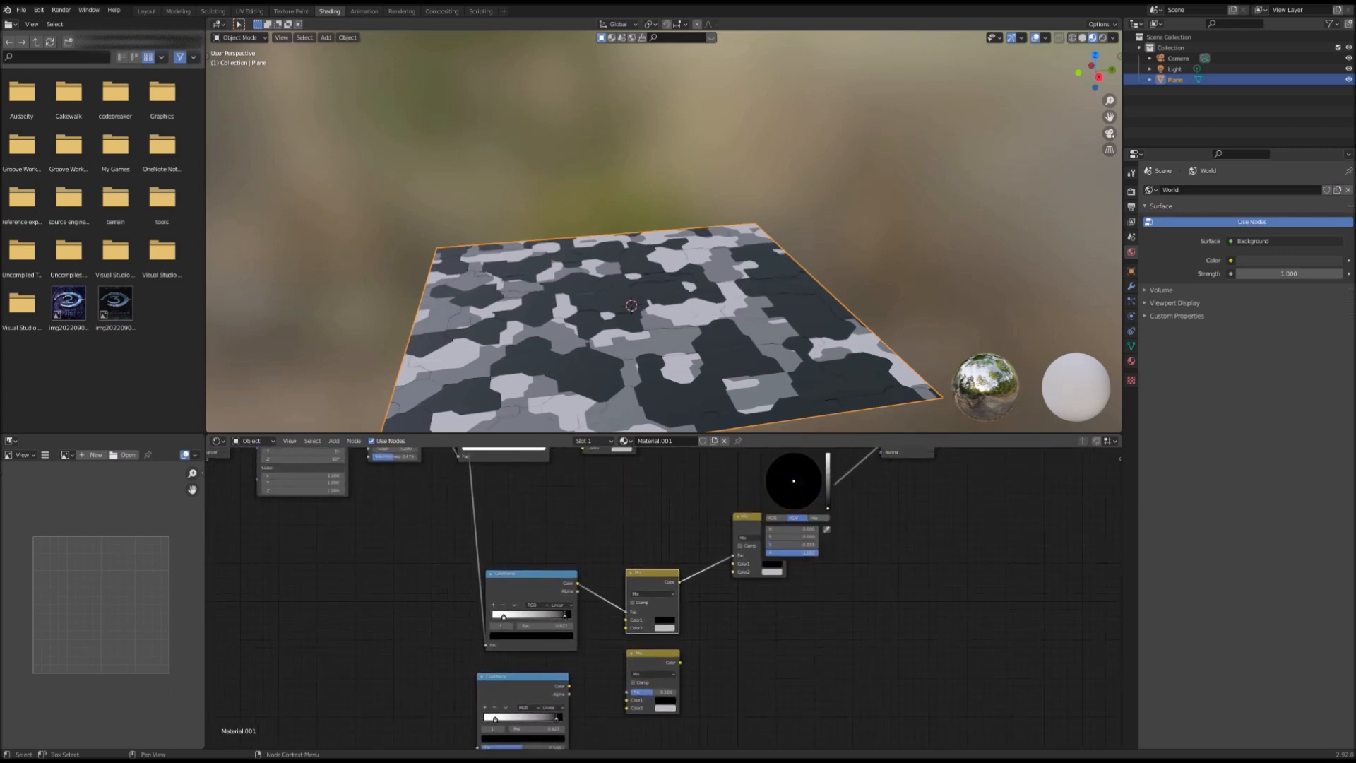
- Link the lower Mix's Color to the combining Mix's Color2 and the lower ColorRamp's Color to the lower Mix's Fac
middle_drag(769, 686, 730, 634)
click(645, 613)
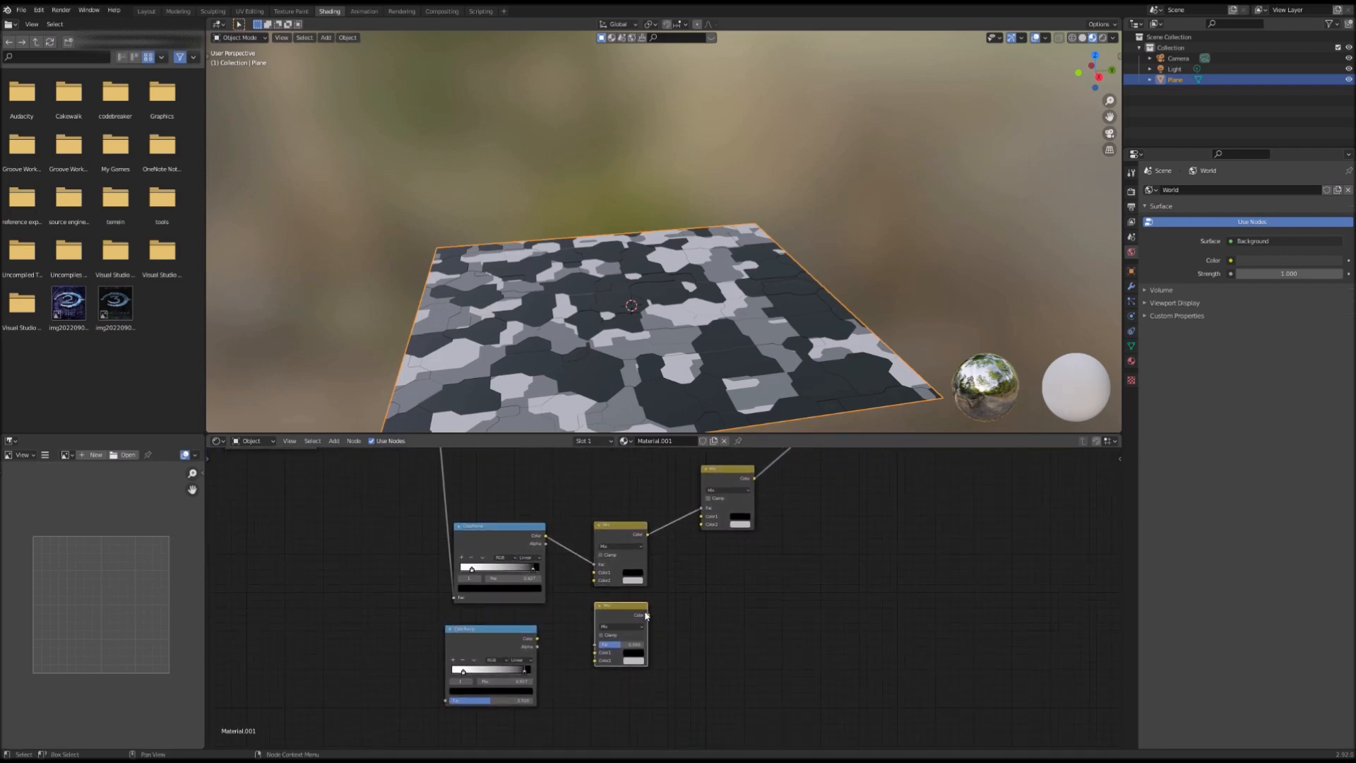
drag(647, 614, 700, 524)
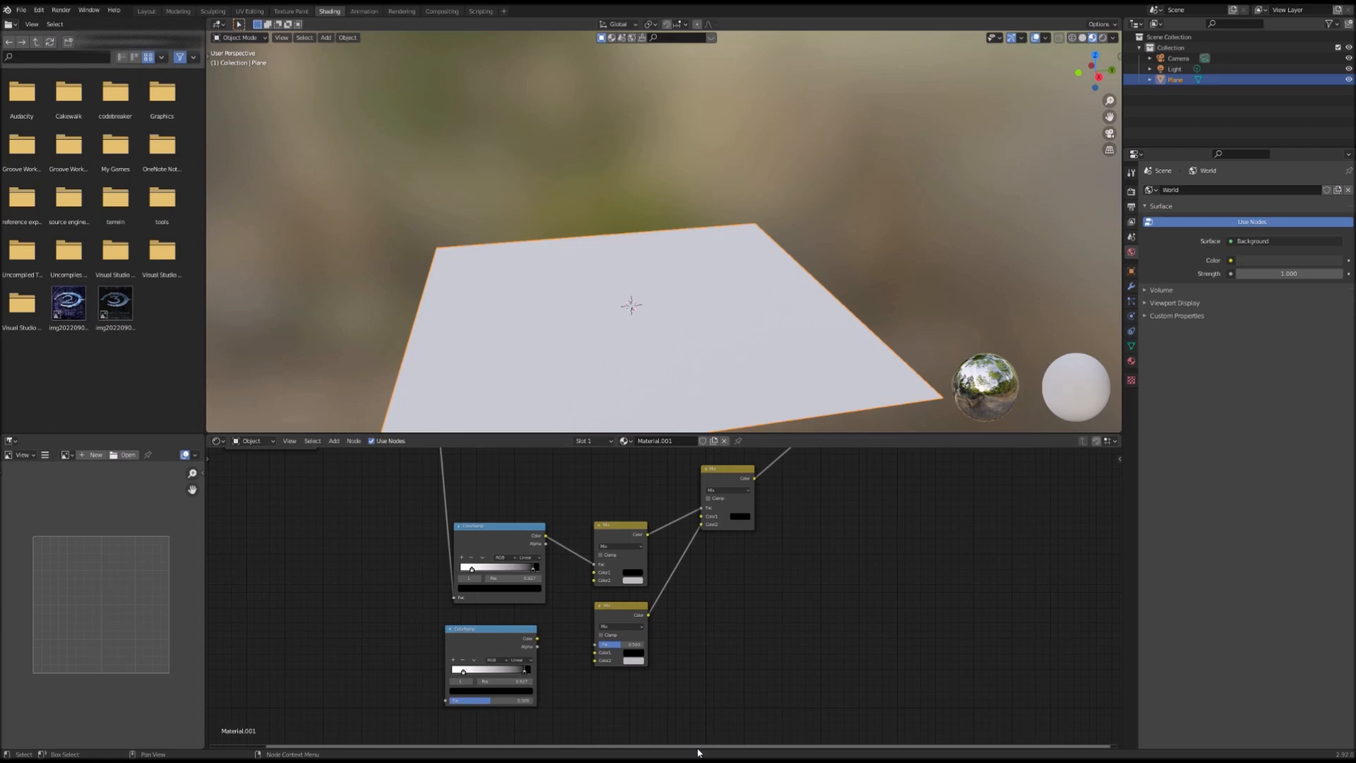
drag(537, 640, 601, 645)
- Link the second-row Voronoi Texture's output to the Fac of the lowest ColorRamp
middle_drag(785, 658, 914, 688)
middle_drag(827, 656, 923, 637)
scroll(908, 645, down, 4)
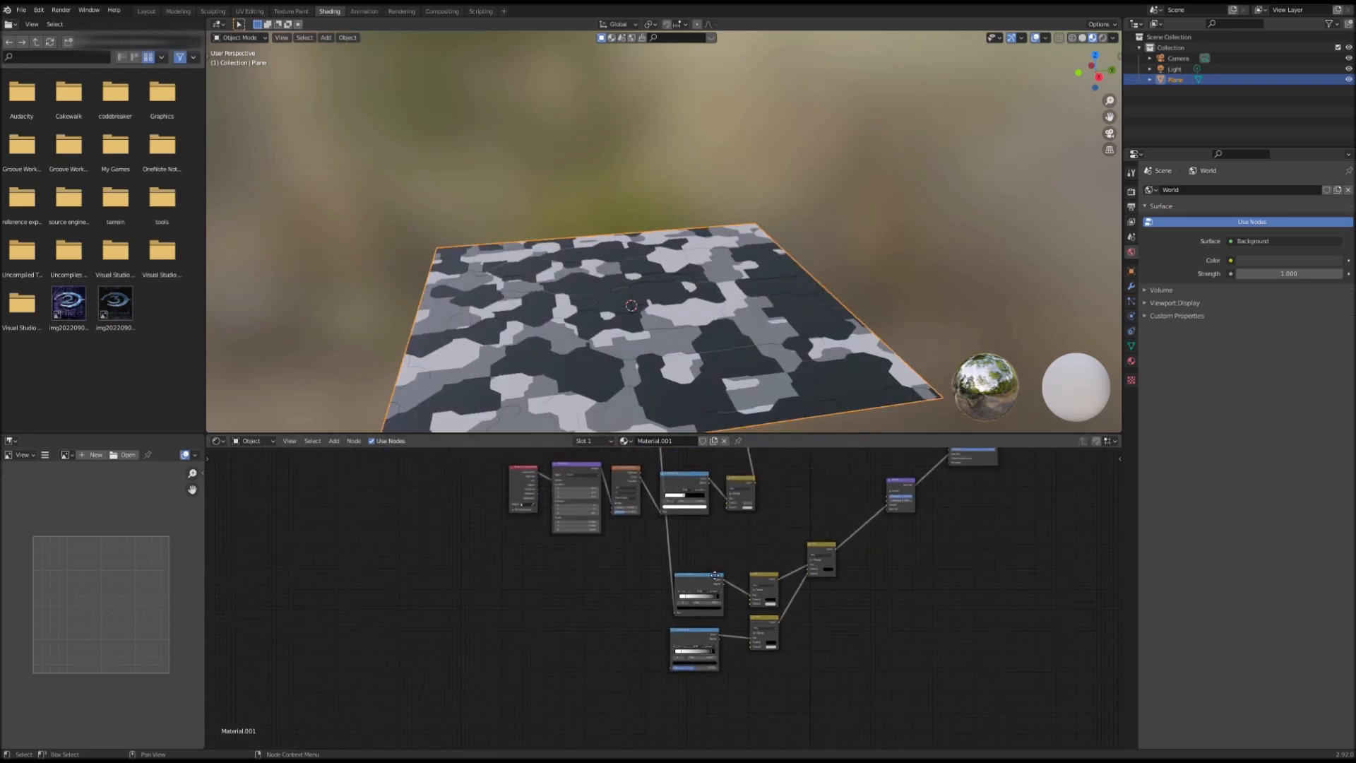
drag(631, 482, 663, 669)
- Narrow the lowest ColorRamp's gradient, with the white stop at about 0.26 and the black stop near the middle
middle_drag(789, 631, 690, 596)
scroll(734, 578, up, 6)
scroll(596, 639, up, 1)
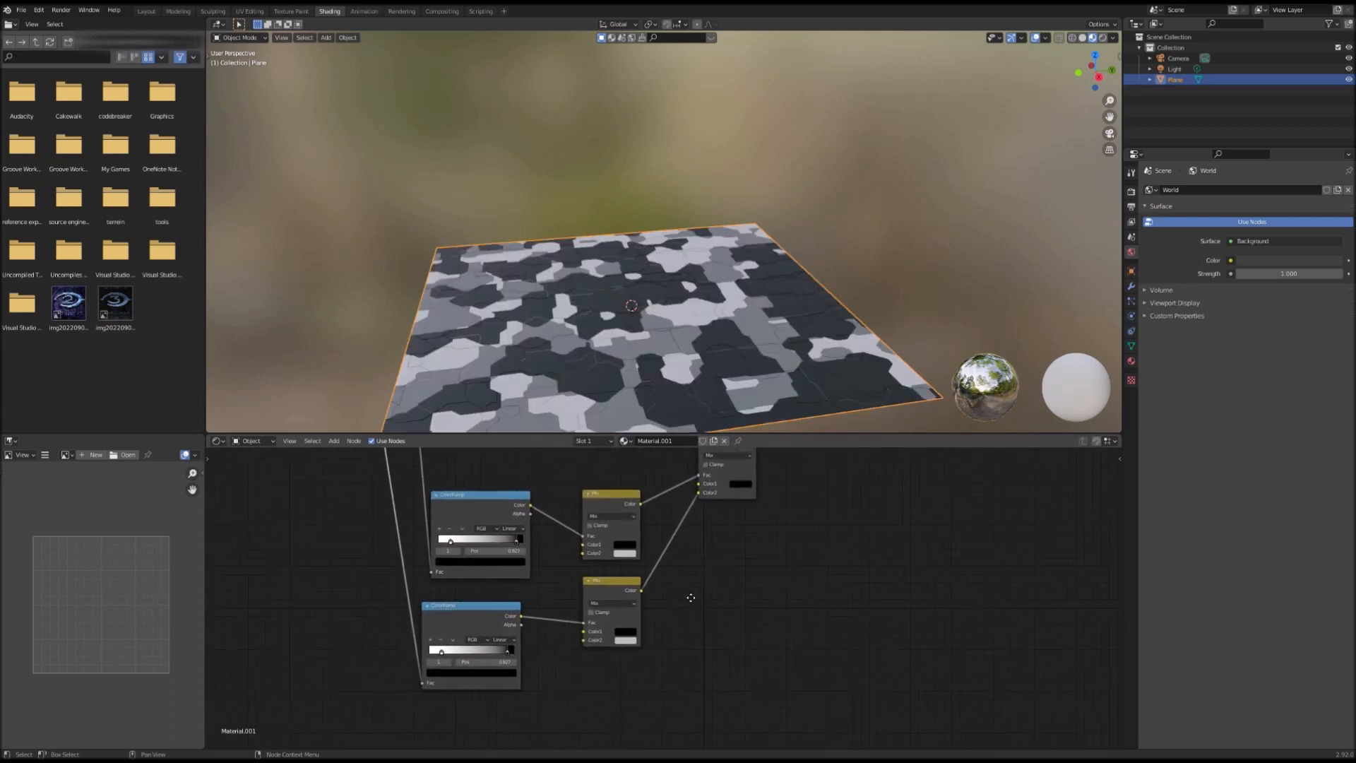
scroll(690, 596, up, 2)
middle_drag(693, 297, 727, 427)
drag(452, 672, 375, 678)
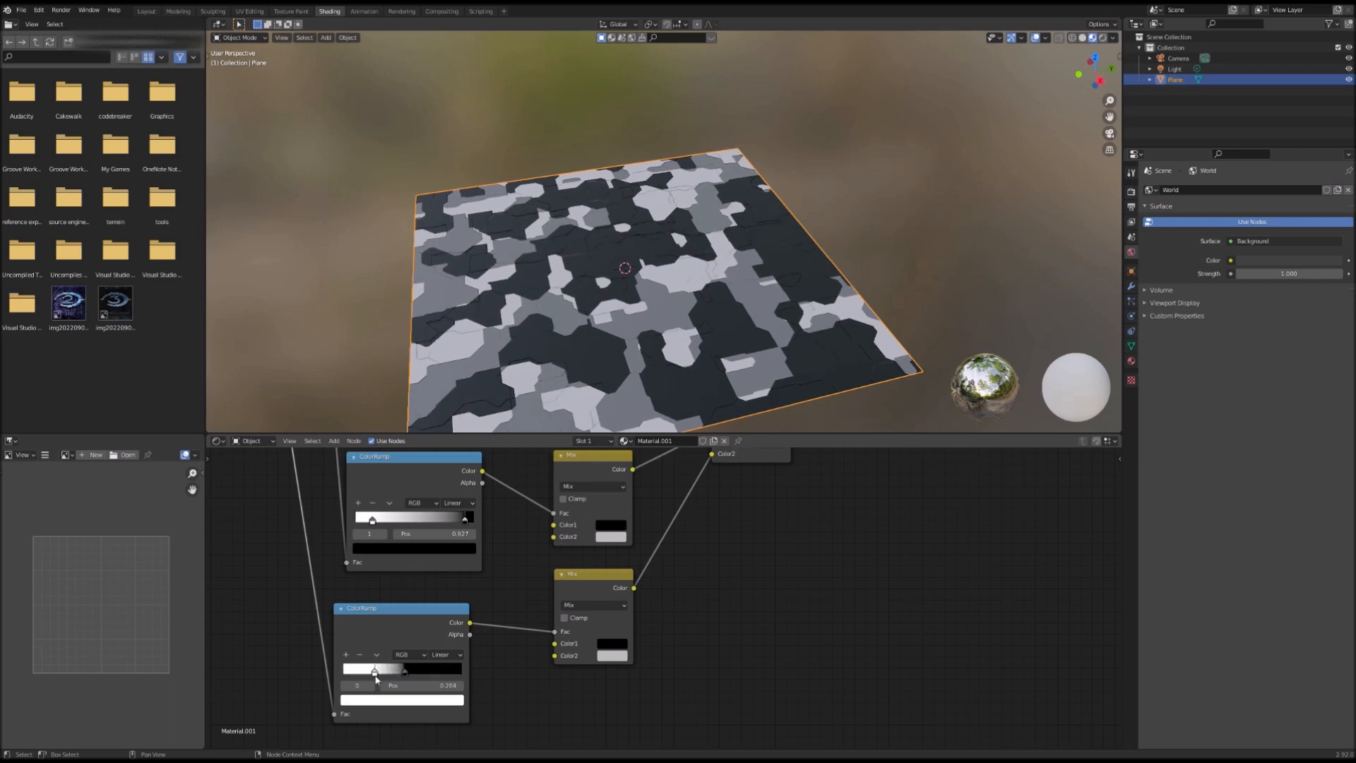
- Set Color1 of the lower bump Mix node to white
click(611, 642)
drag(692, 556, 694, 482)
mouse_move(693, 483)
mouse_down()
mouse_move(694, 517)
mouse_move(694, 481)
mouse_up()
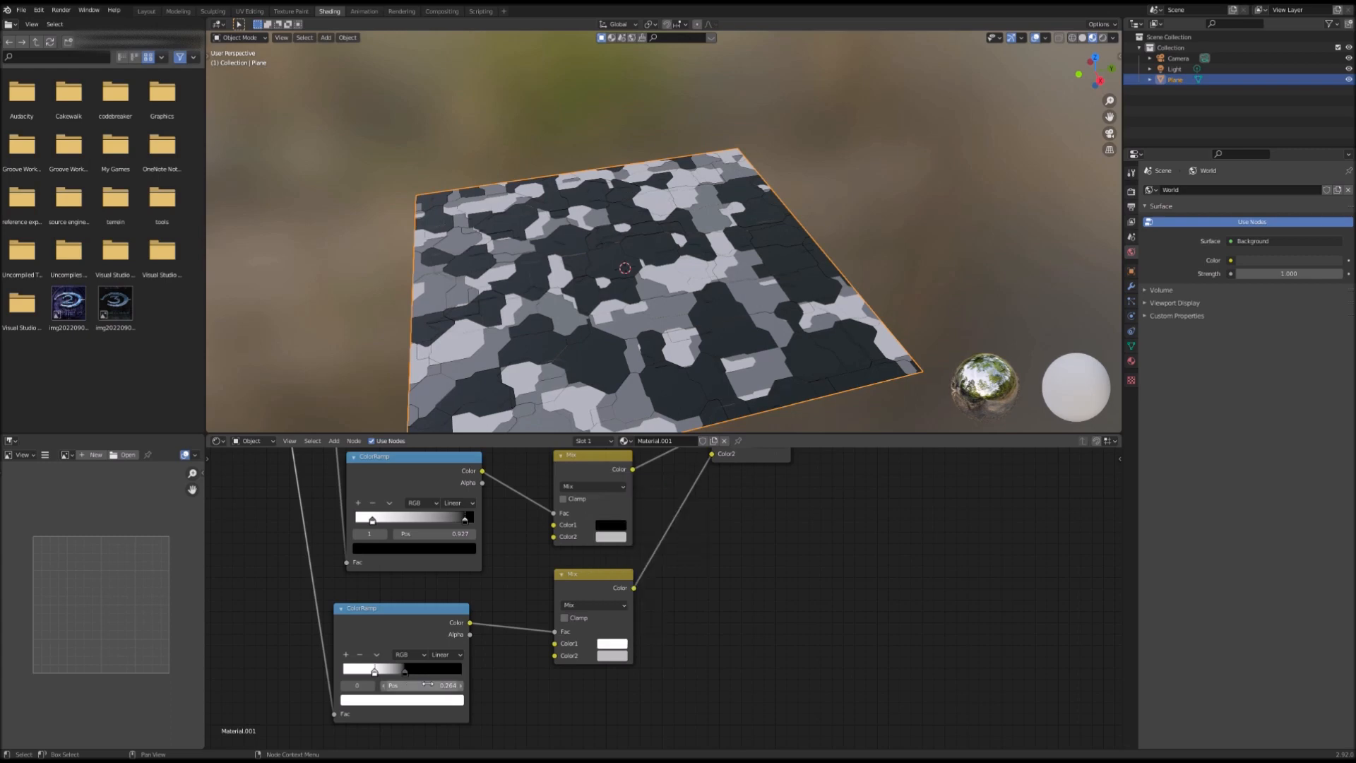
- Widen the lowest ColorRamp's gradient by moving its black stop to the far end and its white stop to 0
click(406, 670)
drag(411, 672, 468, 670)
drag(374, 673, 339, 675)
- Set Color1 of the combining Mix node before the Bump to near-white
middle_drag(601, 613, 518, 702)
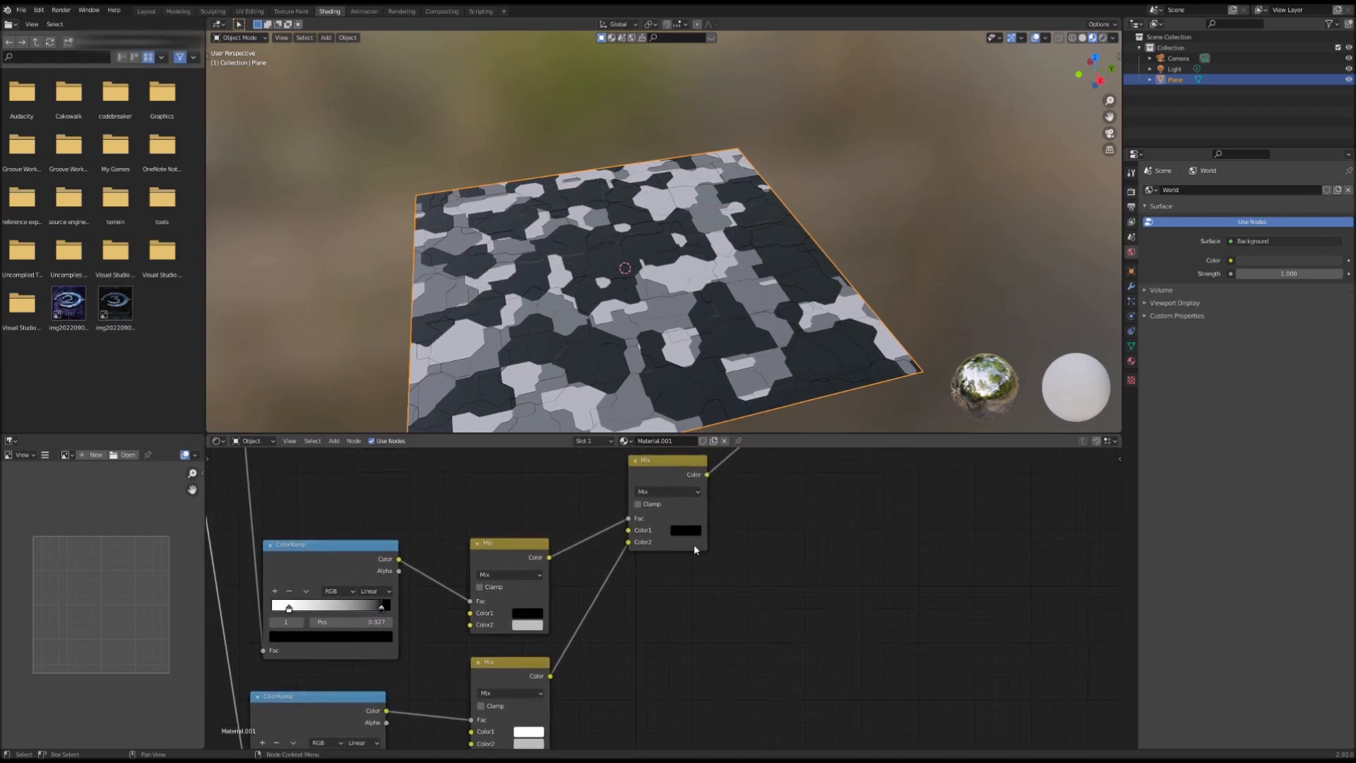
click(689, 534)
drag(769, 448, 768, 379)
- Move the lowest ColorRamp's black stop to about 0.85 and set the upper bump Mix's Color1 to dark grey, value 0.061
middle_drag(614, 669, 741, 615)
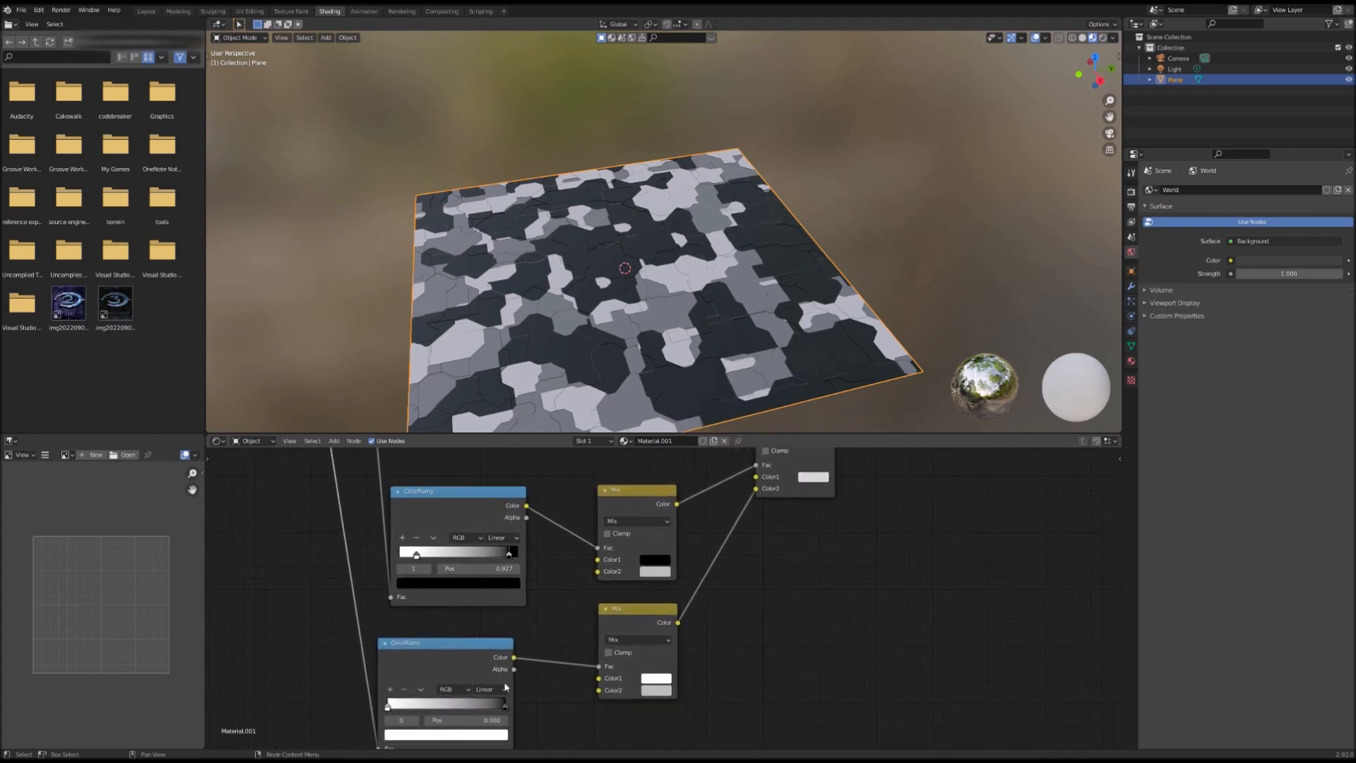
mouse_move(507, 705)
mouse_down()
mouse_move(419, 711)
mouse_move(488, 705)
mouse_up()
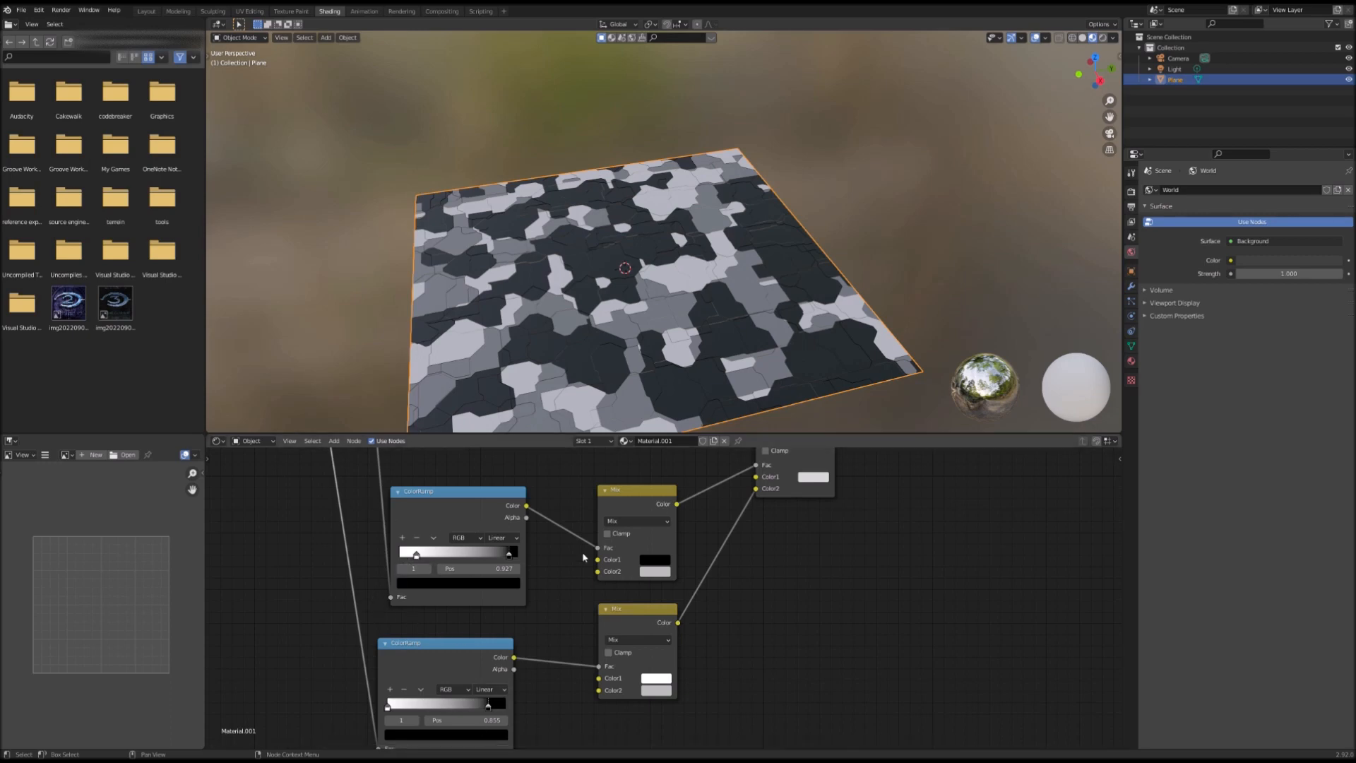
click(653, 561)
mouse_move(738, 467)
mouse_down()
mouse_move(737, 408)
mouse_move(737, 457)
mouse_up()
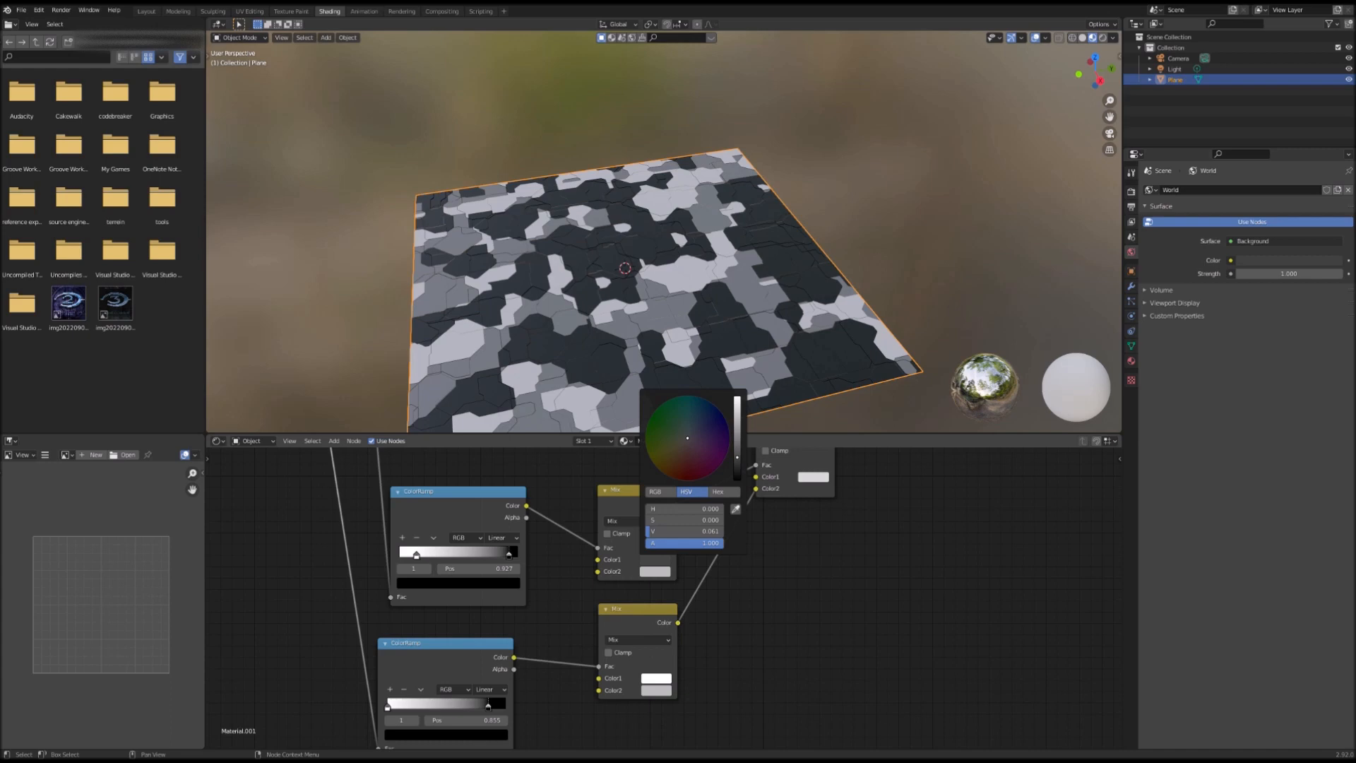
- Switch the 3D viewport to rendered shading to check the camouflage plane under scene lighting
scroll(811, 618, down, 1)
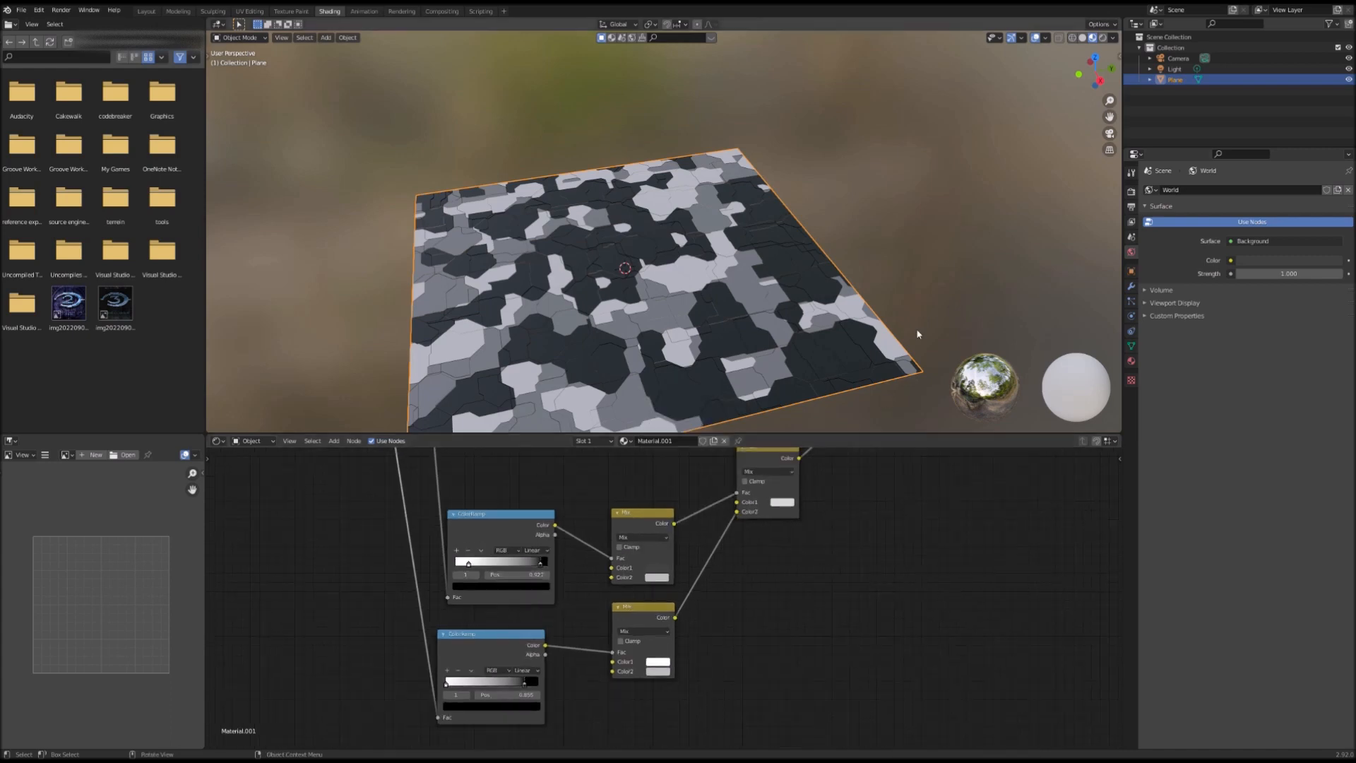
middle_drag(654, 305, 691, 408)
scroll(757, 524, down, 4)
middle_drag(757, 525, 542, 701)
scroll(601, 686, down, 7)
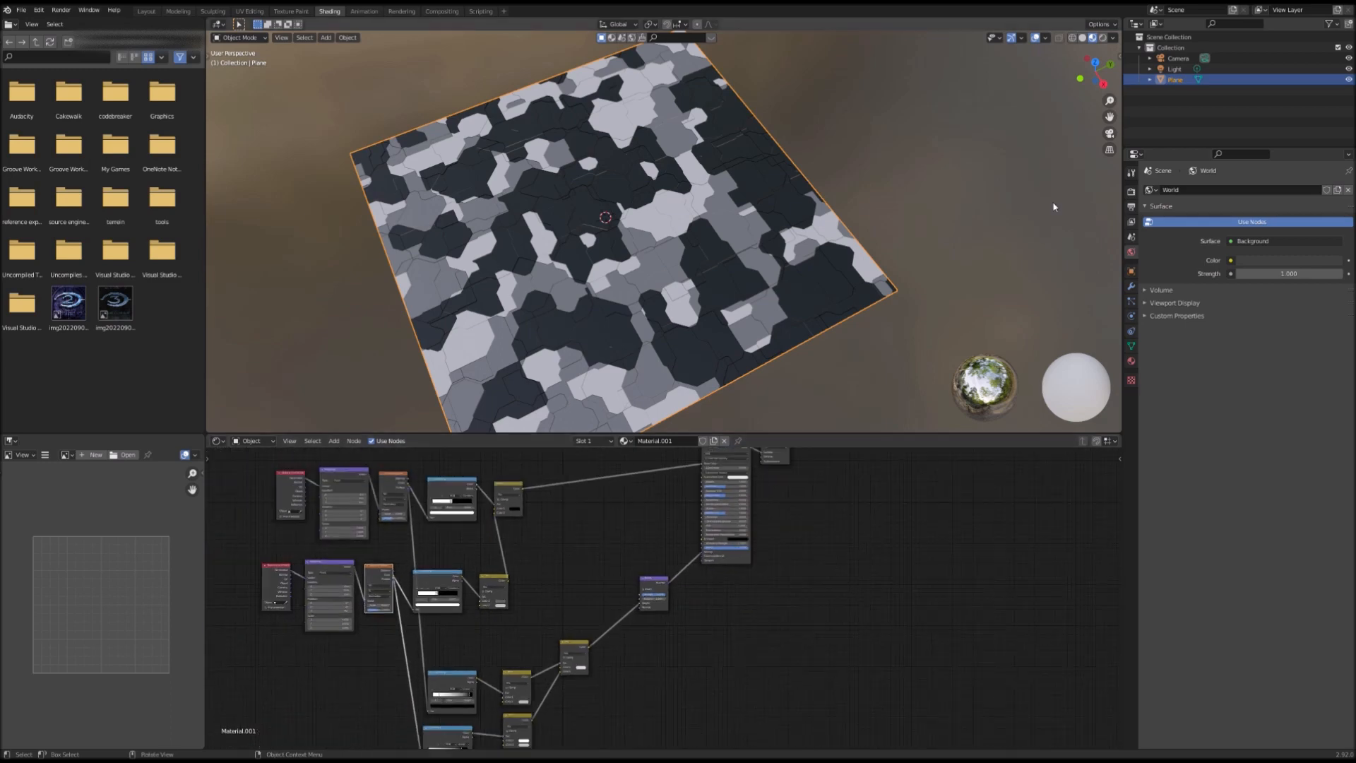
click(1102, 37)
middle_drag(702, 319, 718, 293)
- Set the render engine to Cycles and its device to GPU Compute
click(1132, 192)
click(1263, 191)
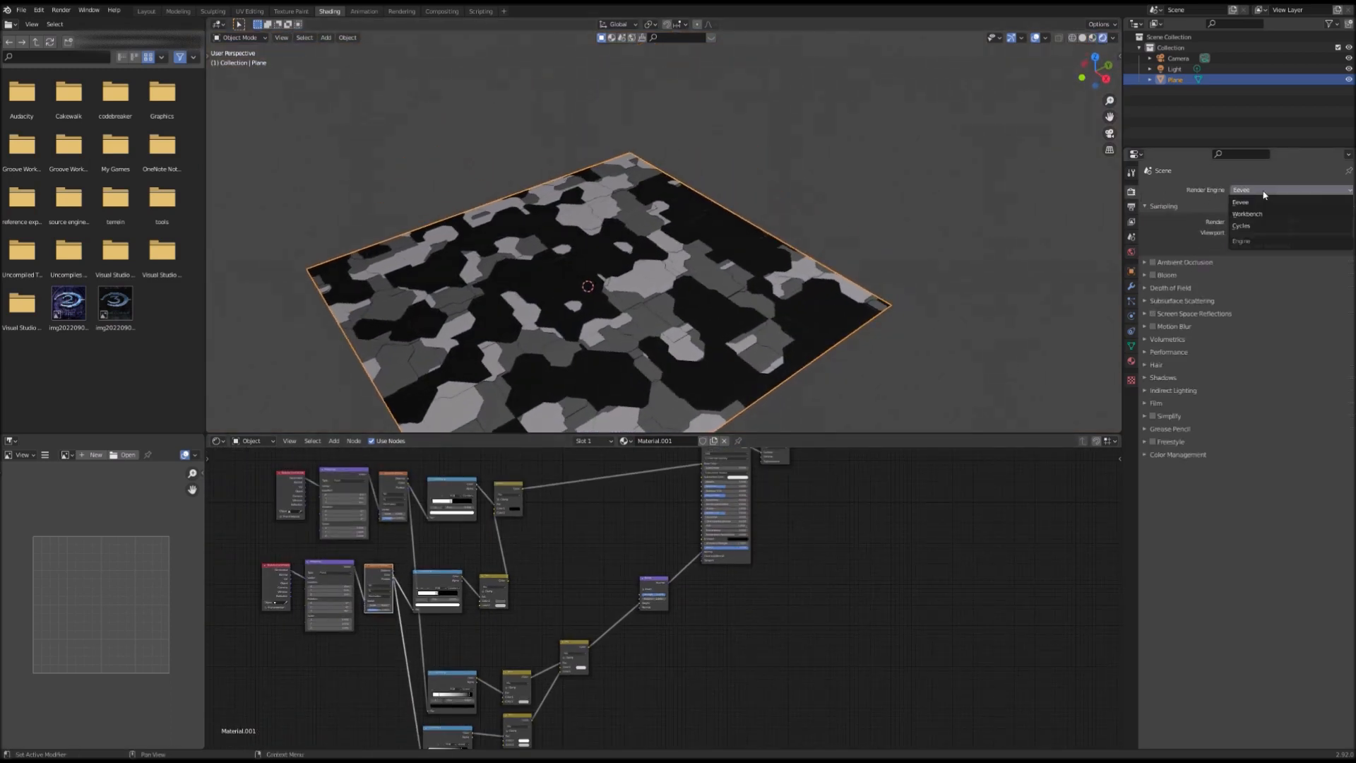
click(1255, 226)
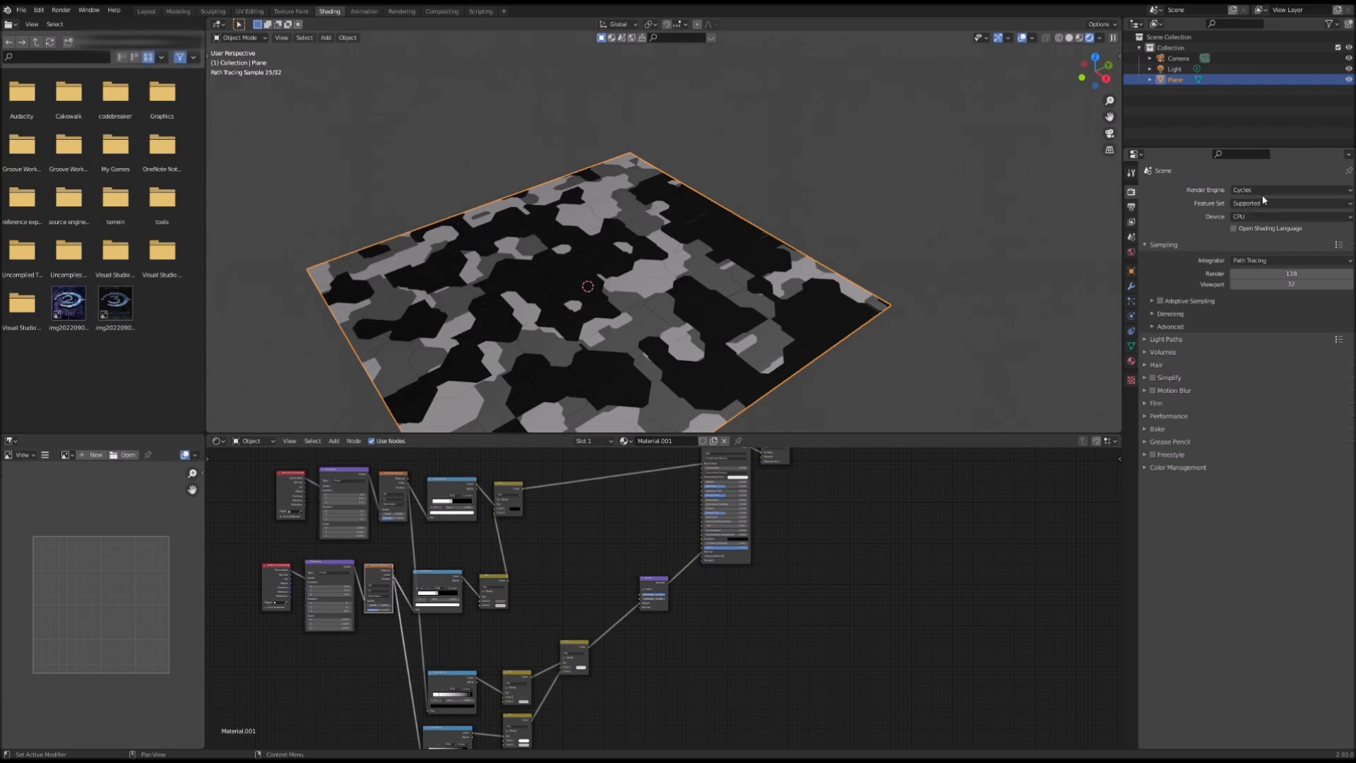
click(1256, 216)
click(1241, 241)
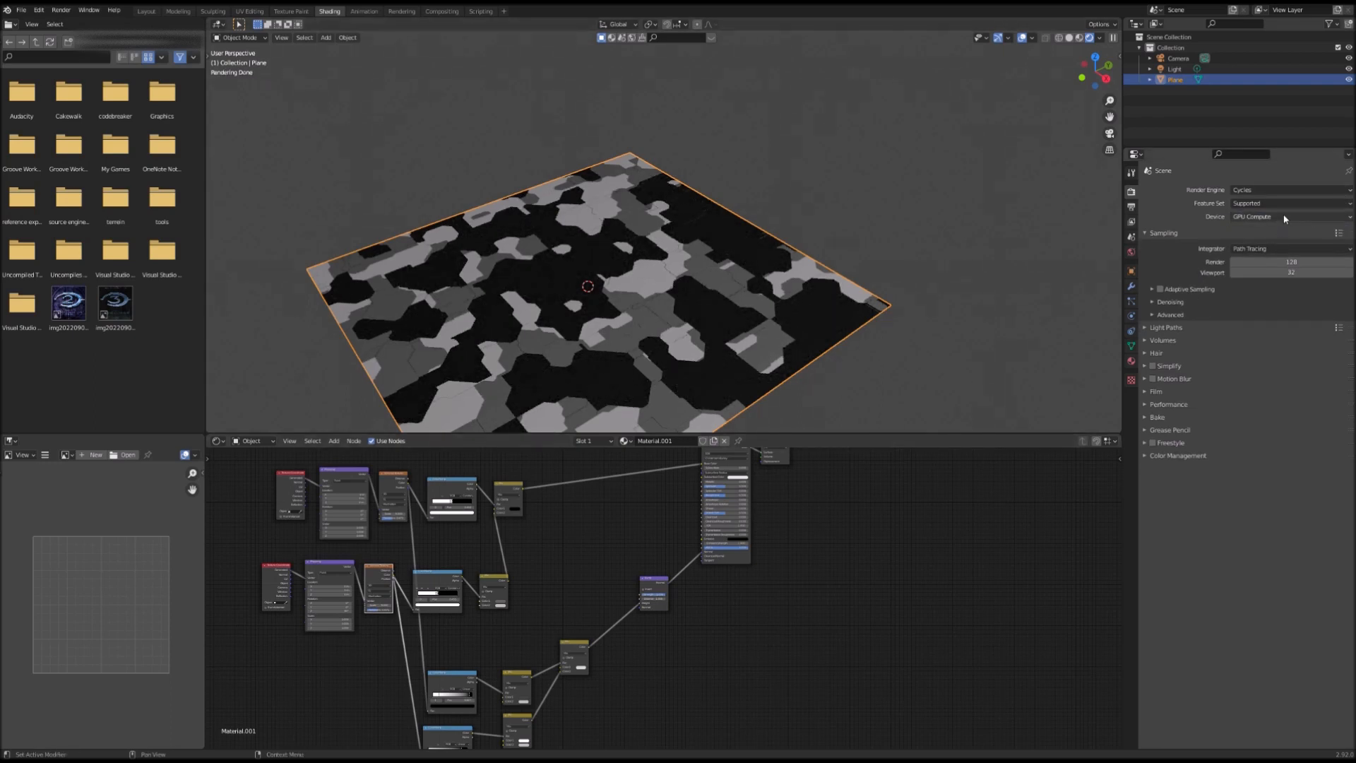
- Enable denoising for both the final render and the viewport
click(1154, 301)
click(1235, 318)
click(1234, 332)
- Move the Light down to about Z 1.6 m and along negative X to about -2.8 m so it lights the plane closely
middle_drag(842, 413, 784, 403)
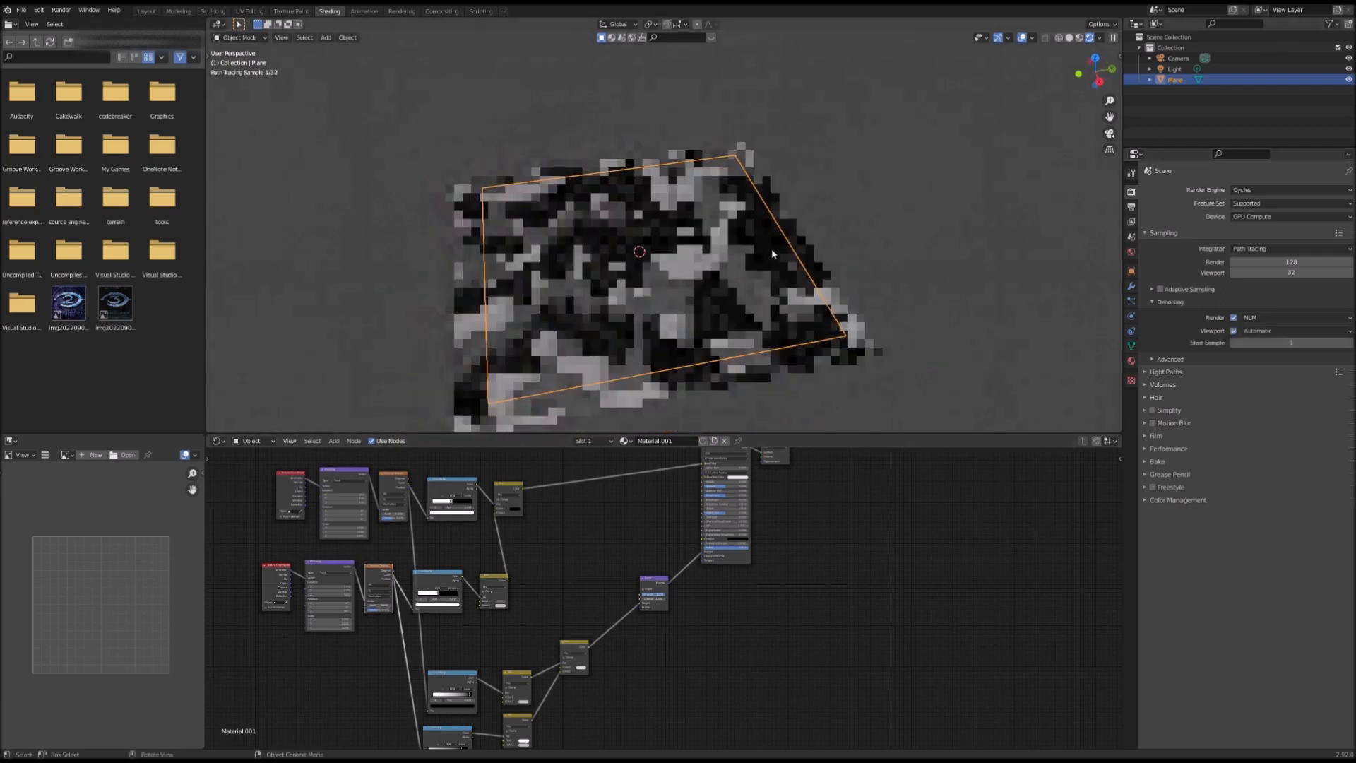
click(1158, 69)
scroll(448, 303, down, 6)
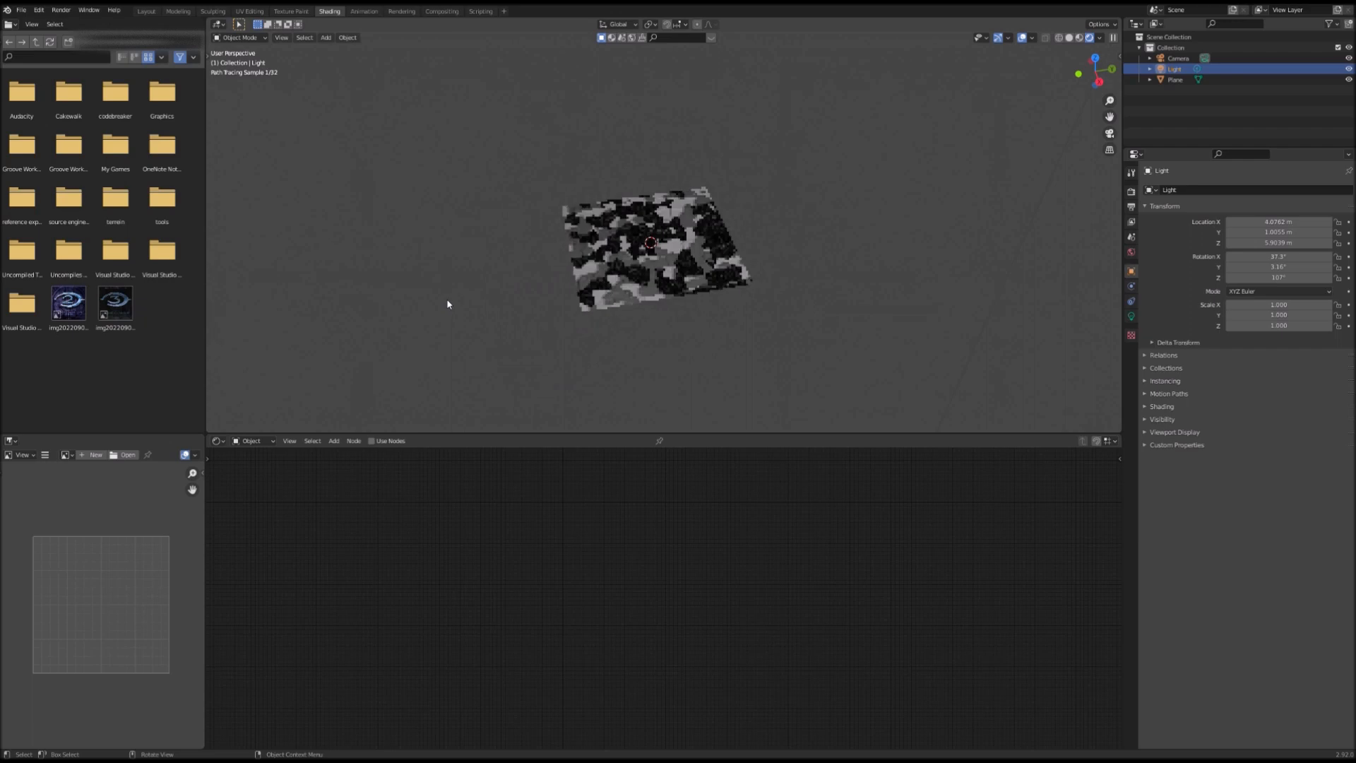
click(214, 56)
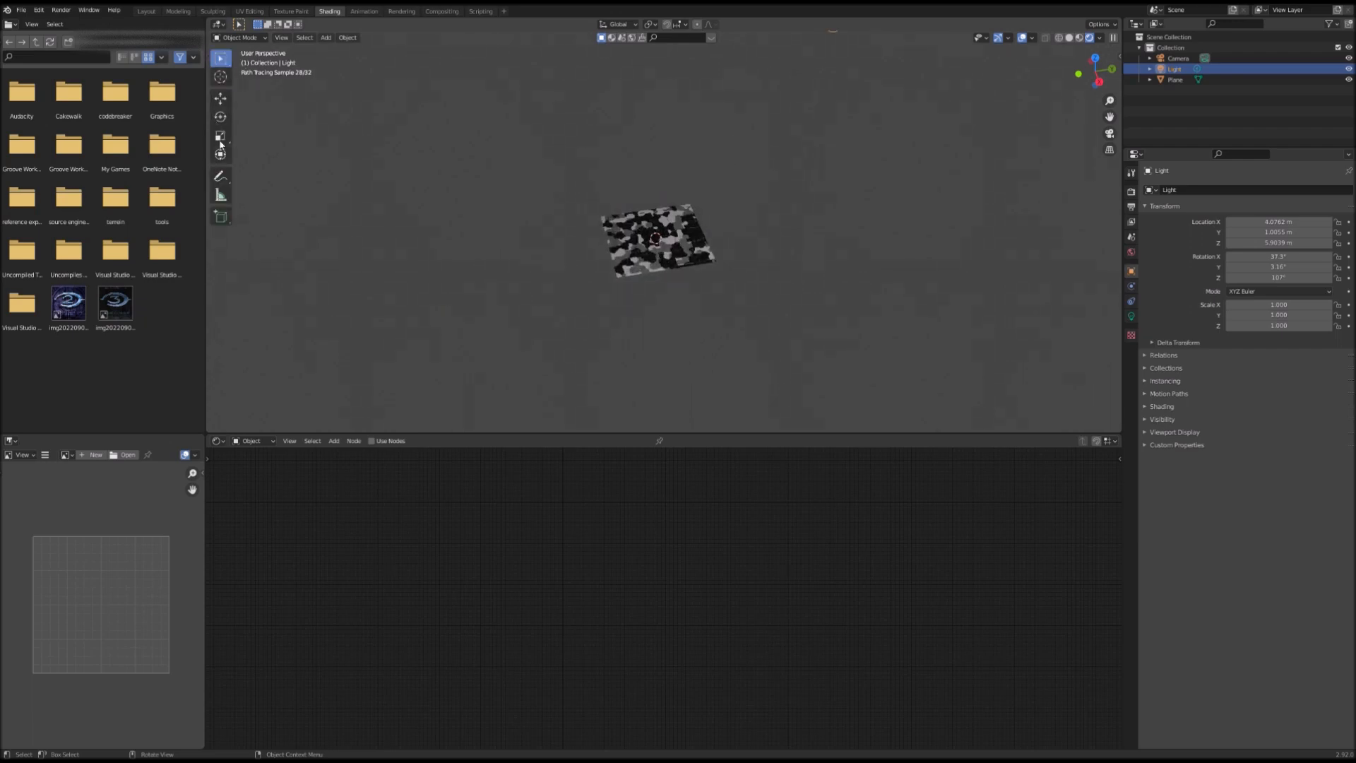
click(221, 99)
scroll(753, 101, down, 3)
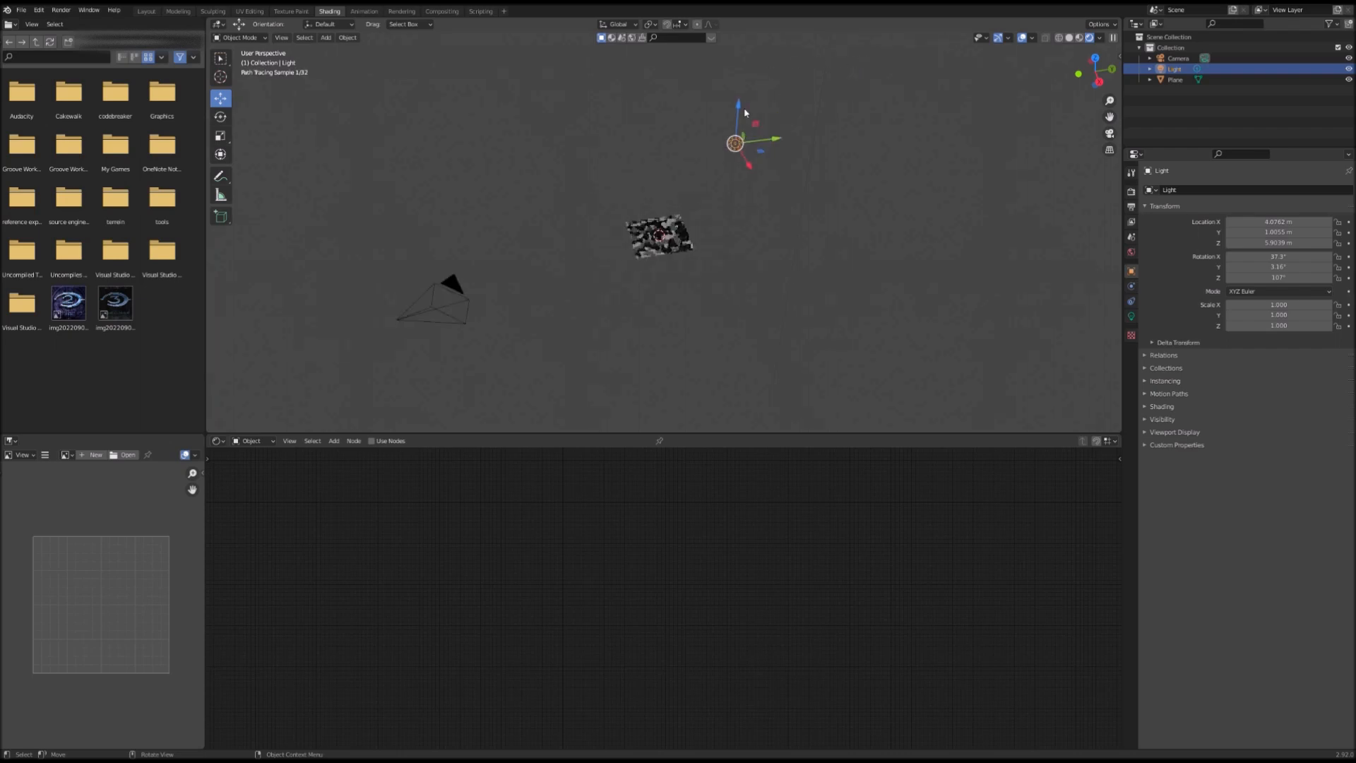
drag(735, 107, 727, 235)
drag(741, 298, 722, 214)
scroll(700, 268, up, 6)
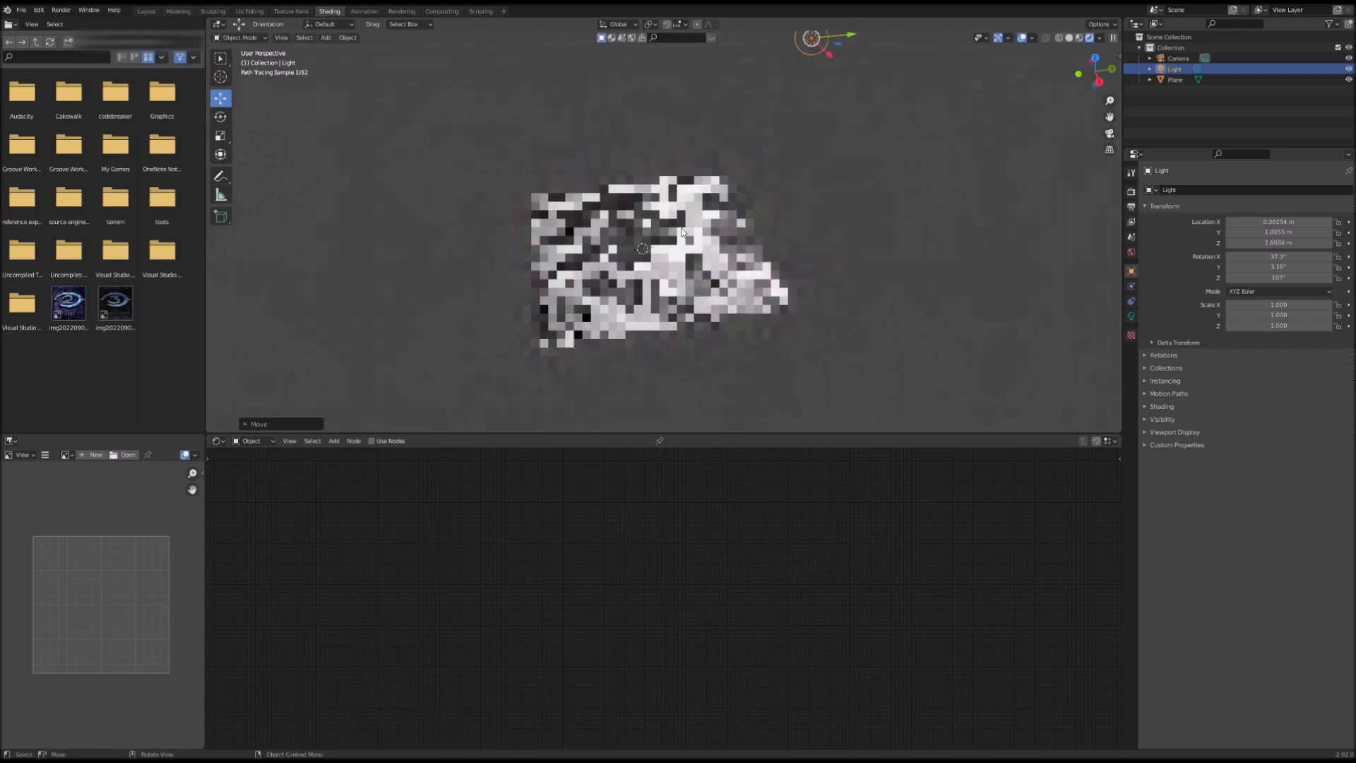
scroll(705, 305, up, 2)
middle_drag(705, 307, 685, 376)
- Select the plane and move its Principled BSDF and Material Output nodes further right, away from the Bump node
click(685, 376)
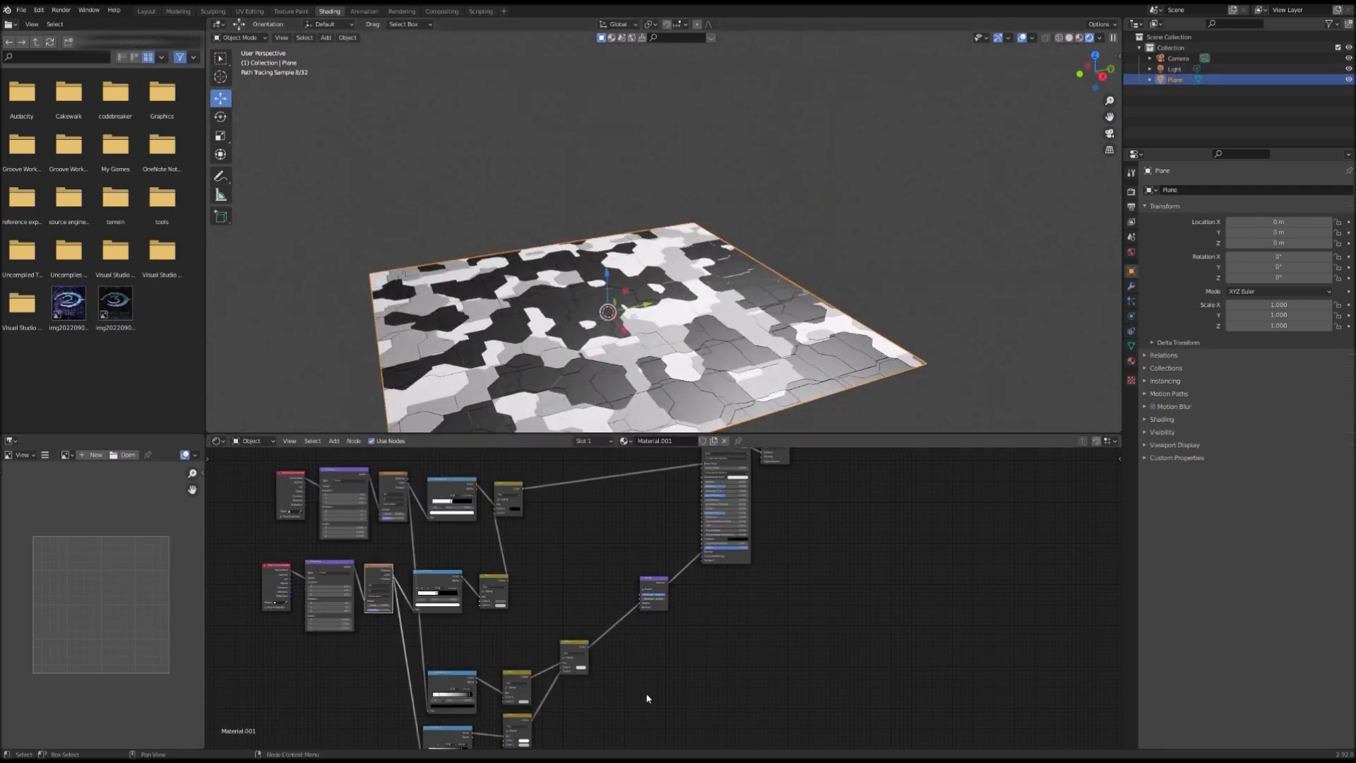
middle_drag(660, 653, 799, 553)
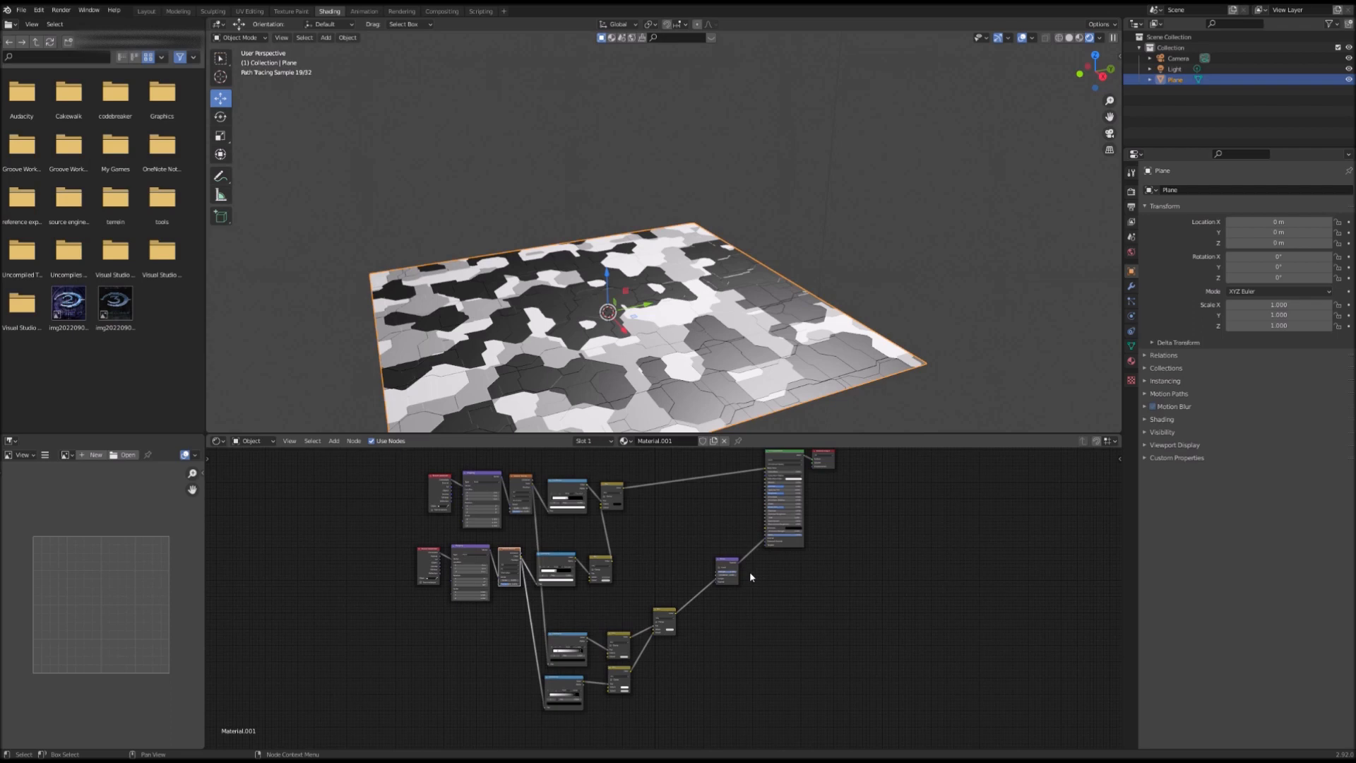
scroll(750, 577, down, 3)
drag(628, 596, 729, 712)
shift+drag(699, 545, 786, 611)
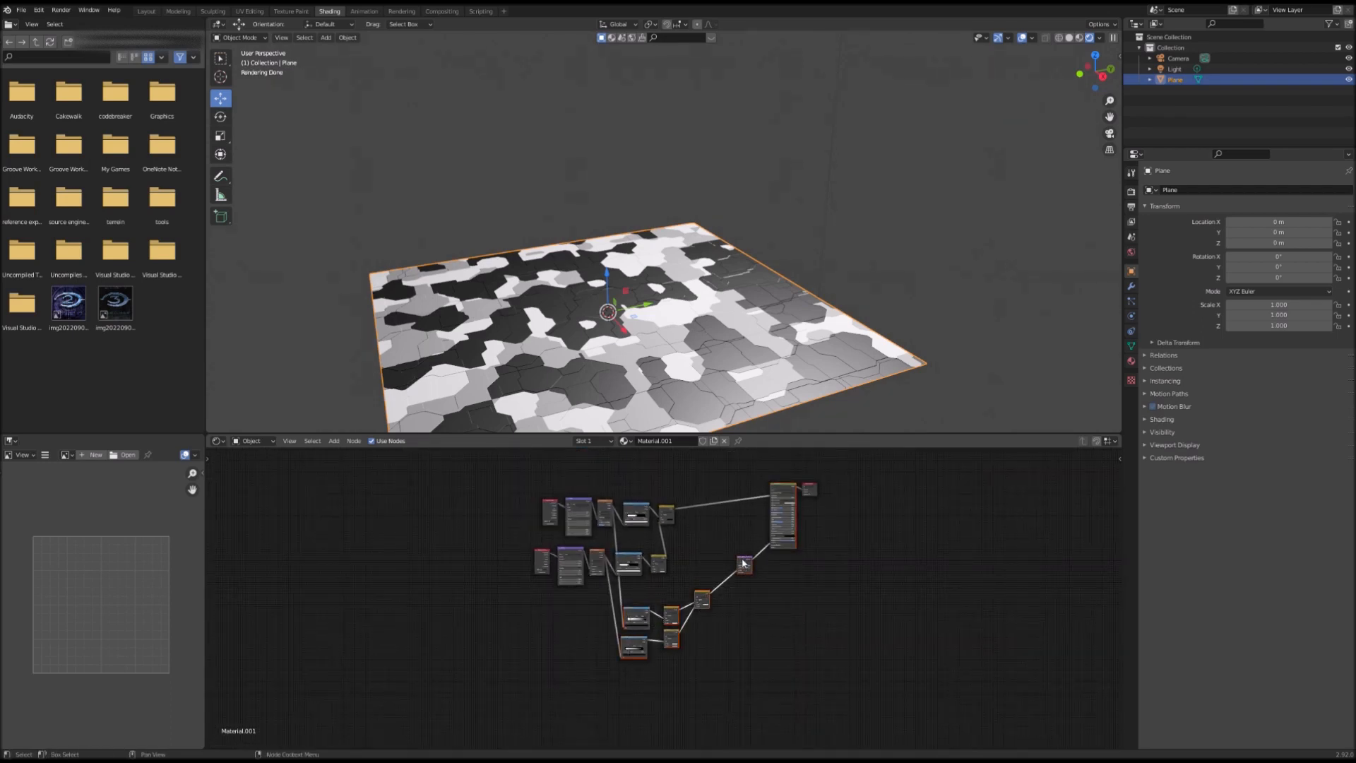
drag(767, 458, 830, 585)
drag(783, 522, 841, 521)
- Shift the two bump ColorRamps and their three Mix nodes left under the Voronoi rows, and select the Bump node
drag(703, 542, 763, 613)
drag(750, 667, 573, 583)
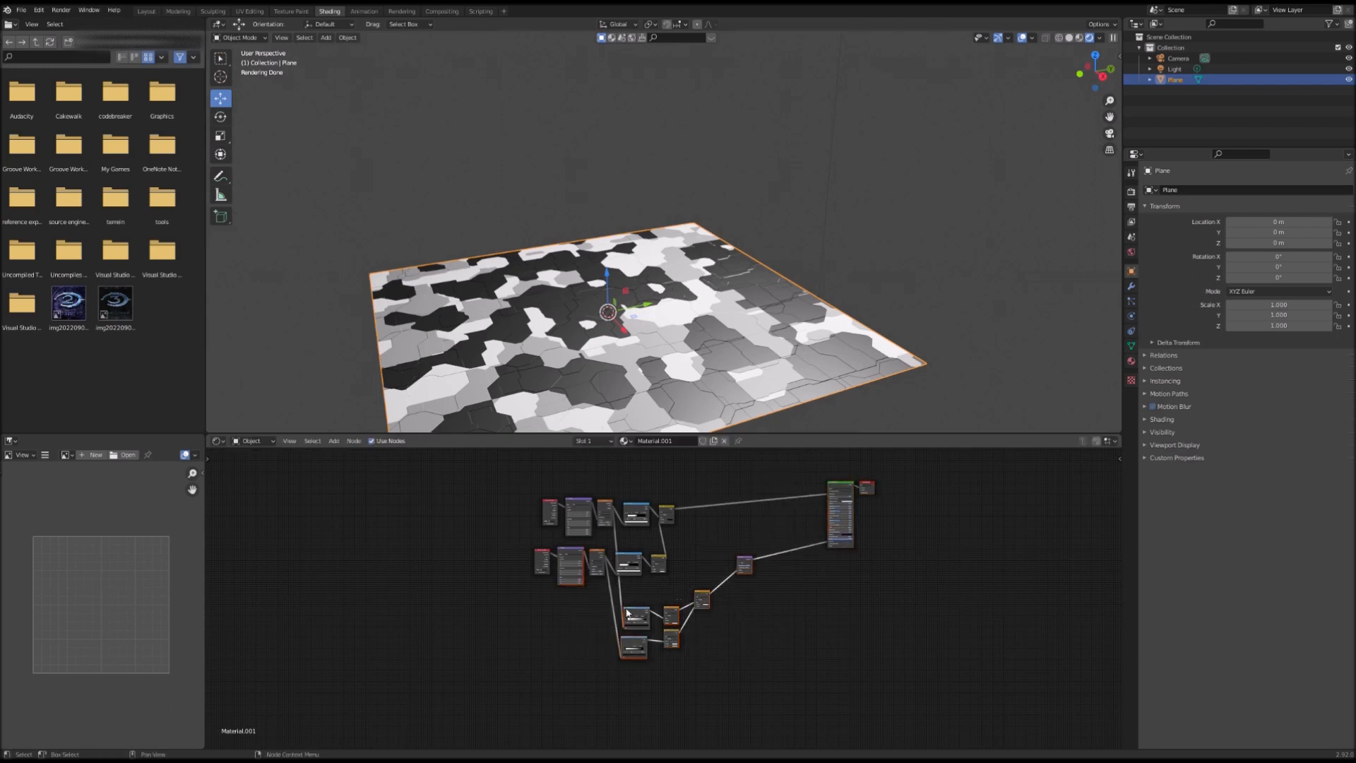
drag(739, 725, 573, 618)
click(743, 563)
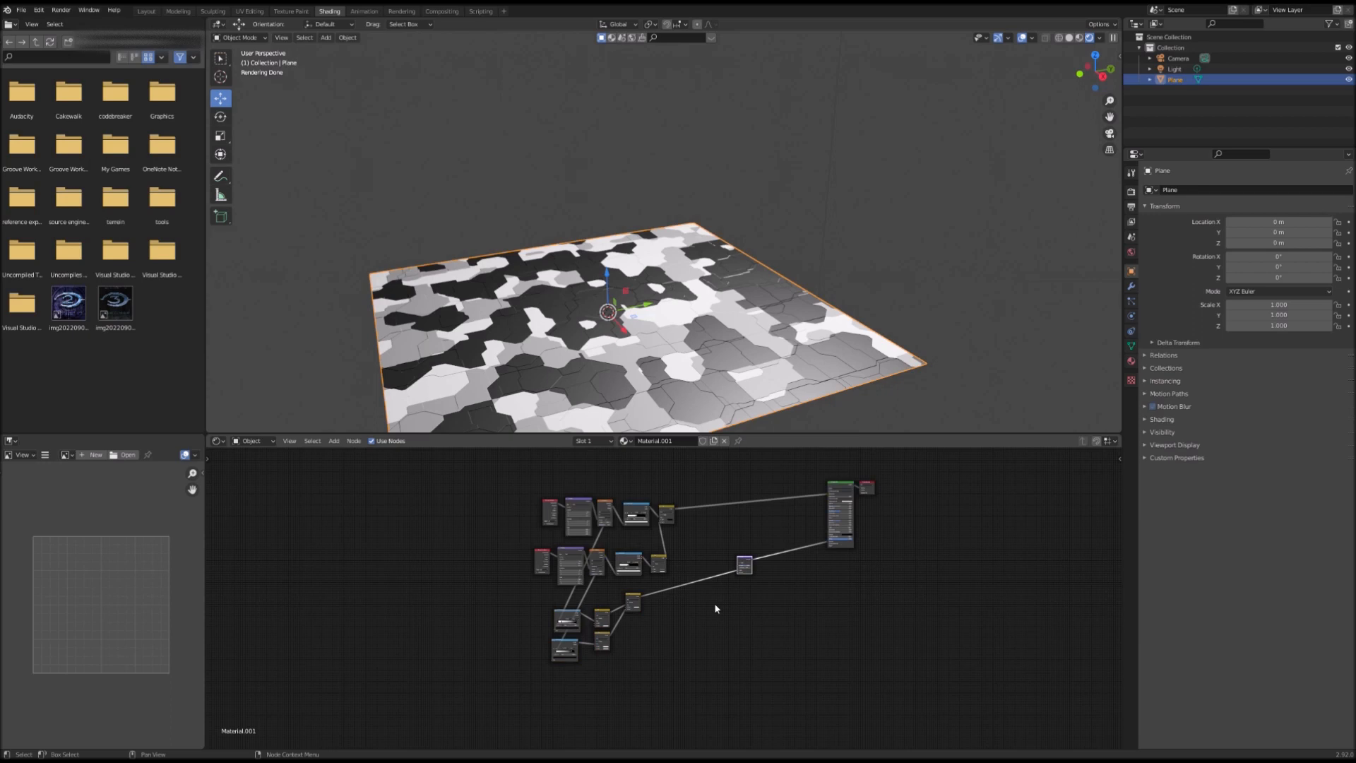
- Move the Bump node beside the last bump Mix node, and duplicate the two bump ColorRamps with their three Mix nodes below the originals
drag(746, 563, 670, 613)
middle_drag(916, 608, 868, 580)
scroll(738, 556, up, 6)
middle_drag(770, 559, 901, 482)
middle_drag(589, 534, 563, 581)
drag(555, 503, 746, 646)
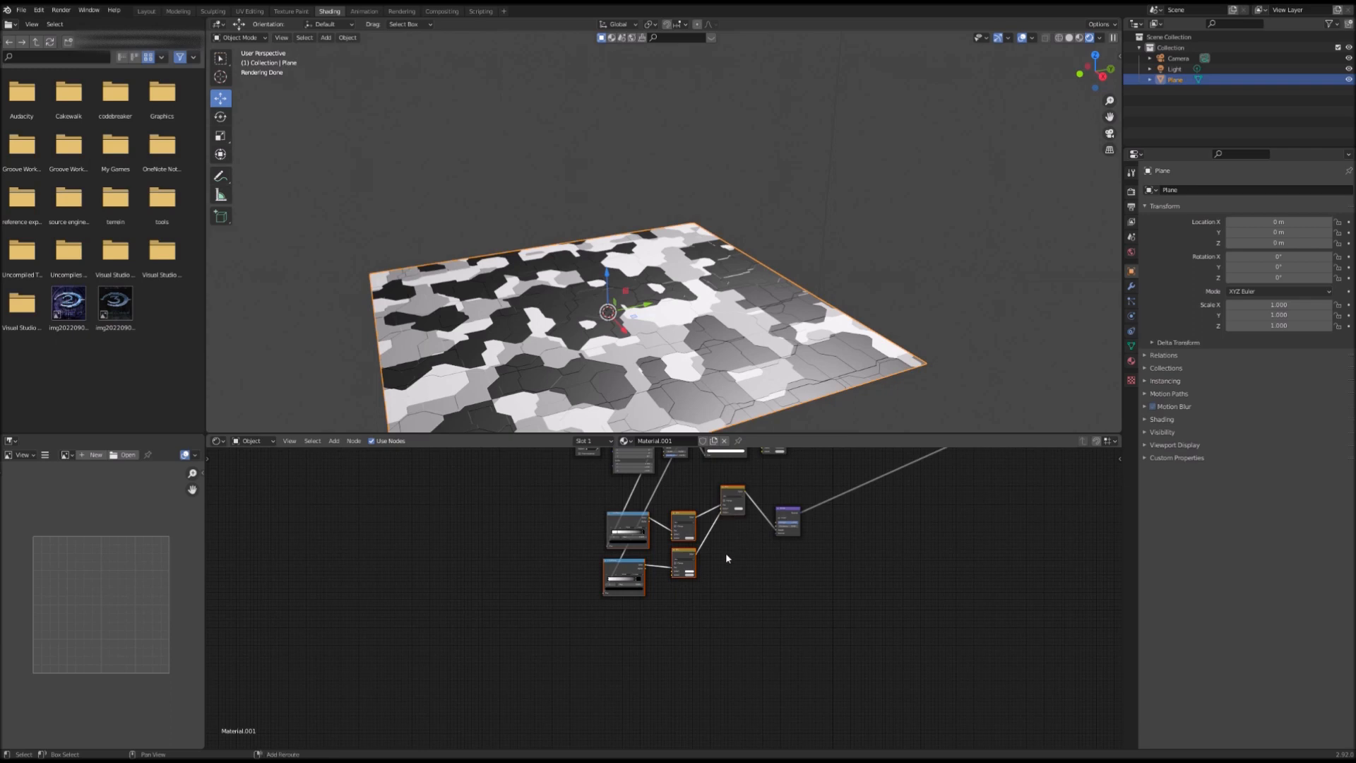
key(shift+d)
click(809, 599)
shift+scroll(827, 642, down, 2)
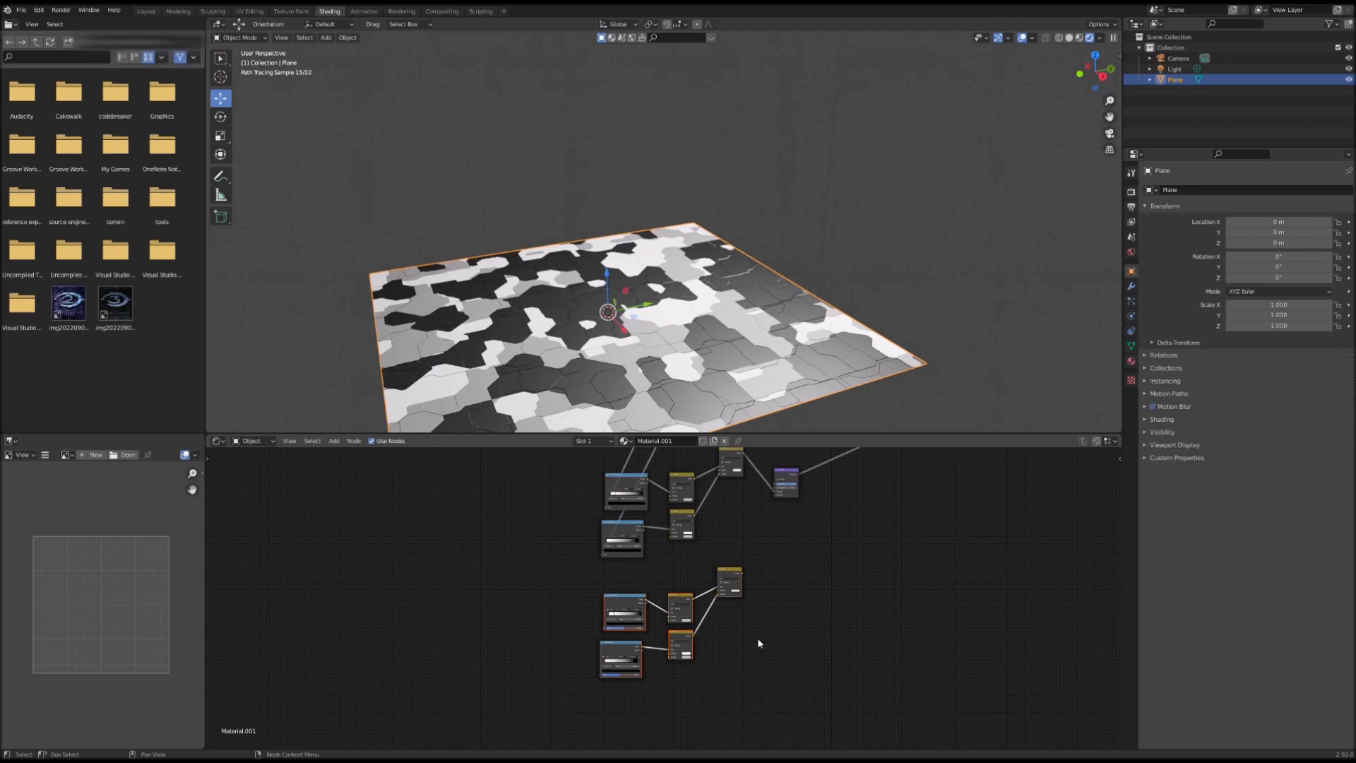
- Connect the upper Voronoi Texture to the first duplicated ColorRamp's Fac and the lower Voronoi Texture to the second duplicate's Fac
middle_drag(656, 571, 621, 642)
scroll(621, 642, down, 2)
middle_drag(710, 608, 659, 653)
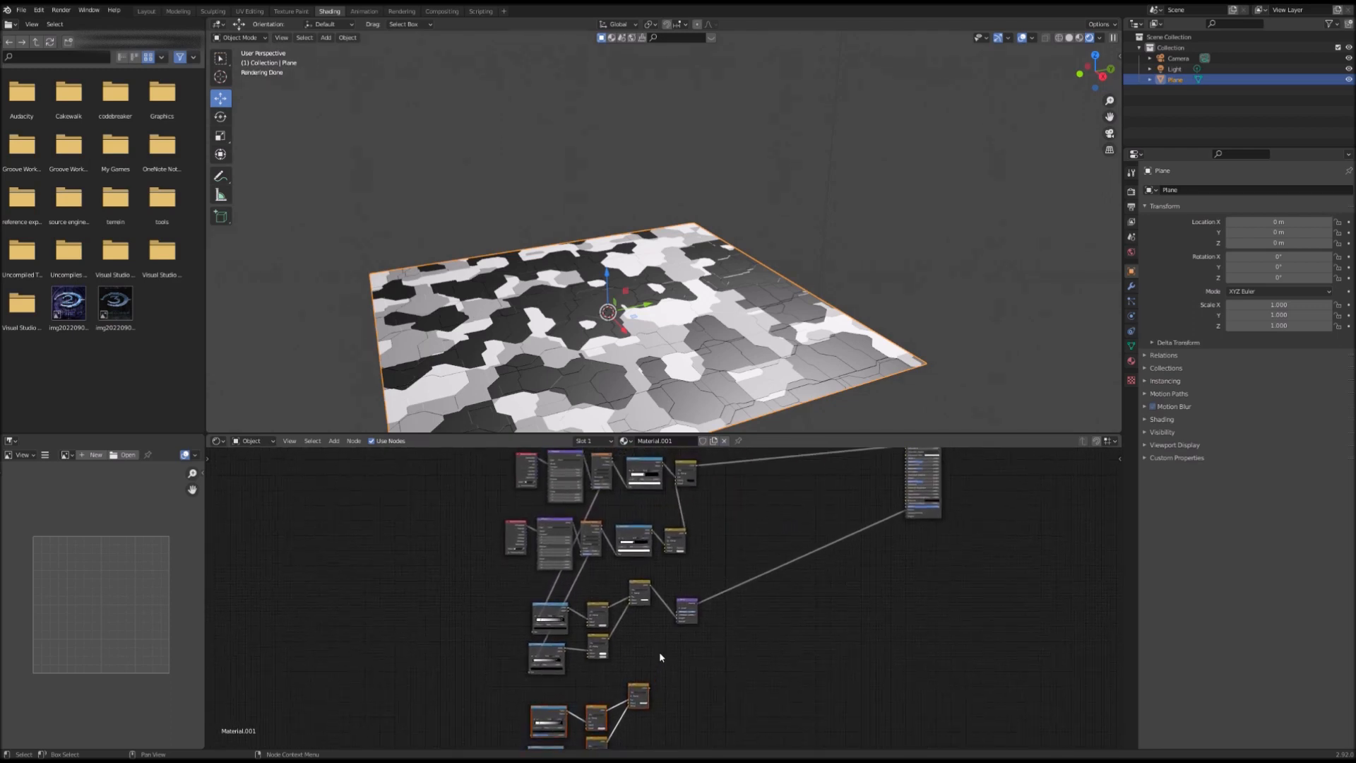
middle_drag(592, 592, 647, 603)
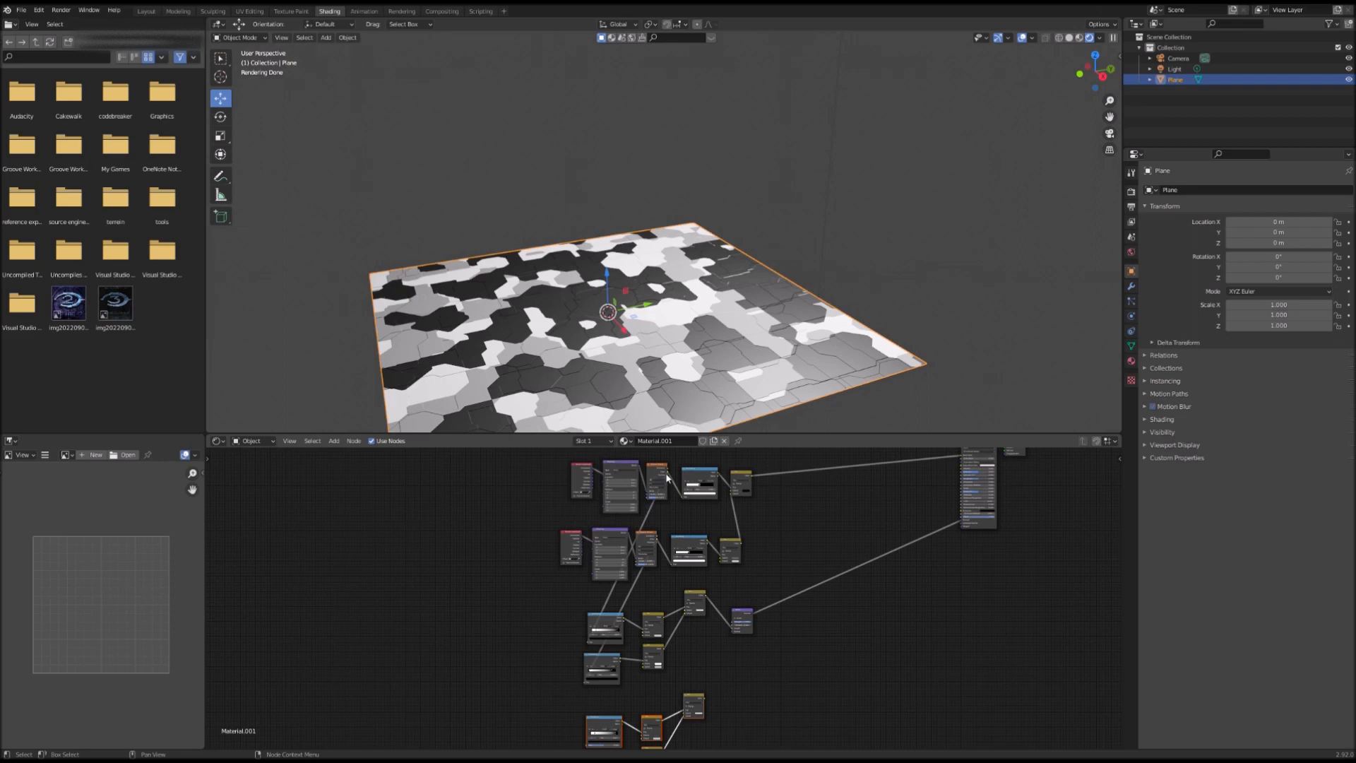
drag(667, 475, 589, 744)
scroll(770, 680, down, 1)
middle_drag(770, 680, 779, 561)
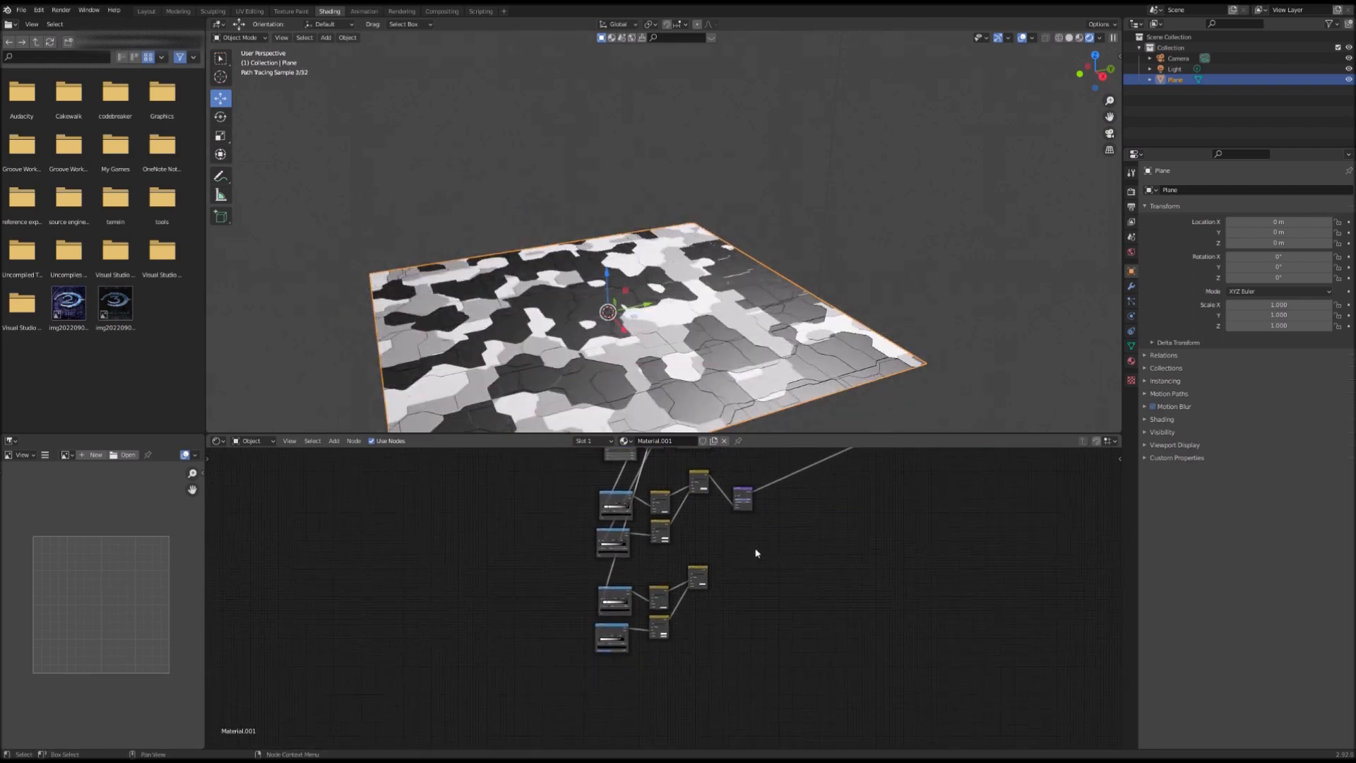
middle_drag(618, 514, 605, 618)
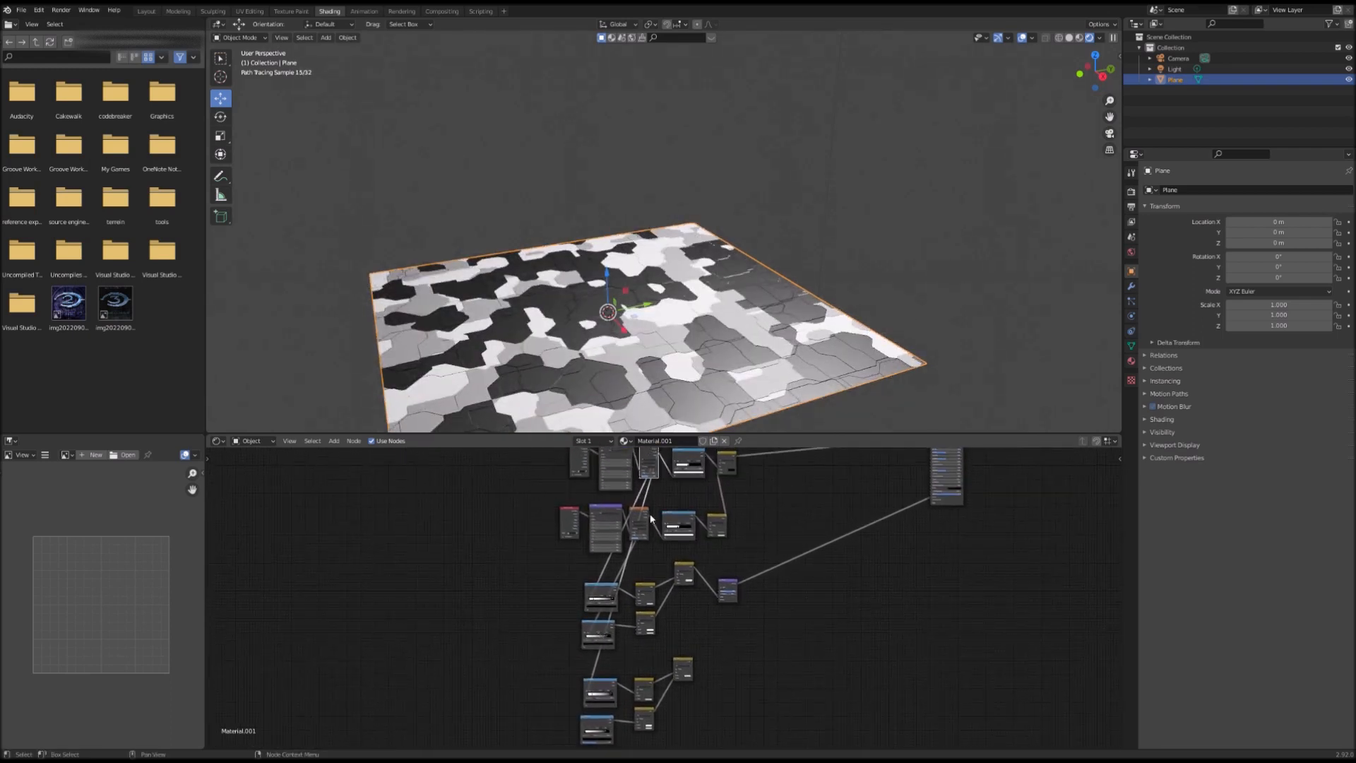
drag(650, 519, 695, 571)
drag(650, 683, 584, 745)
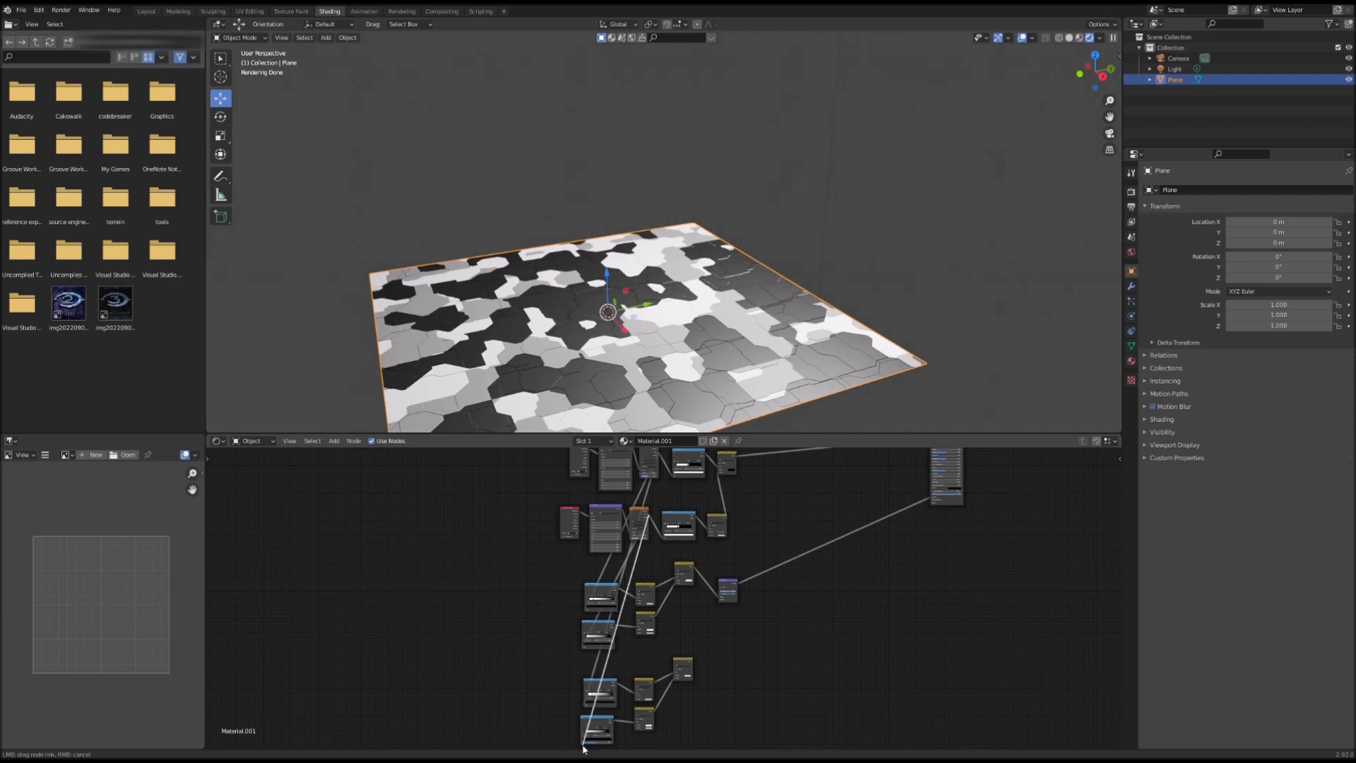
- Connect the Color output of the last duplicated Mix node to the Principled BSDF's Roughness input
mouse_move(791, 660)
middle_down()
mouse_move(695, 598)
mouse_move(557, 687)
mouse_move(592, 708)
middle_up()
scroll(695, 597, up, 3)
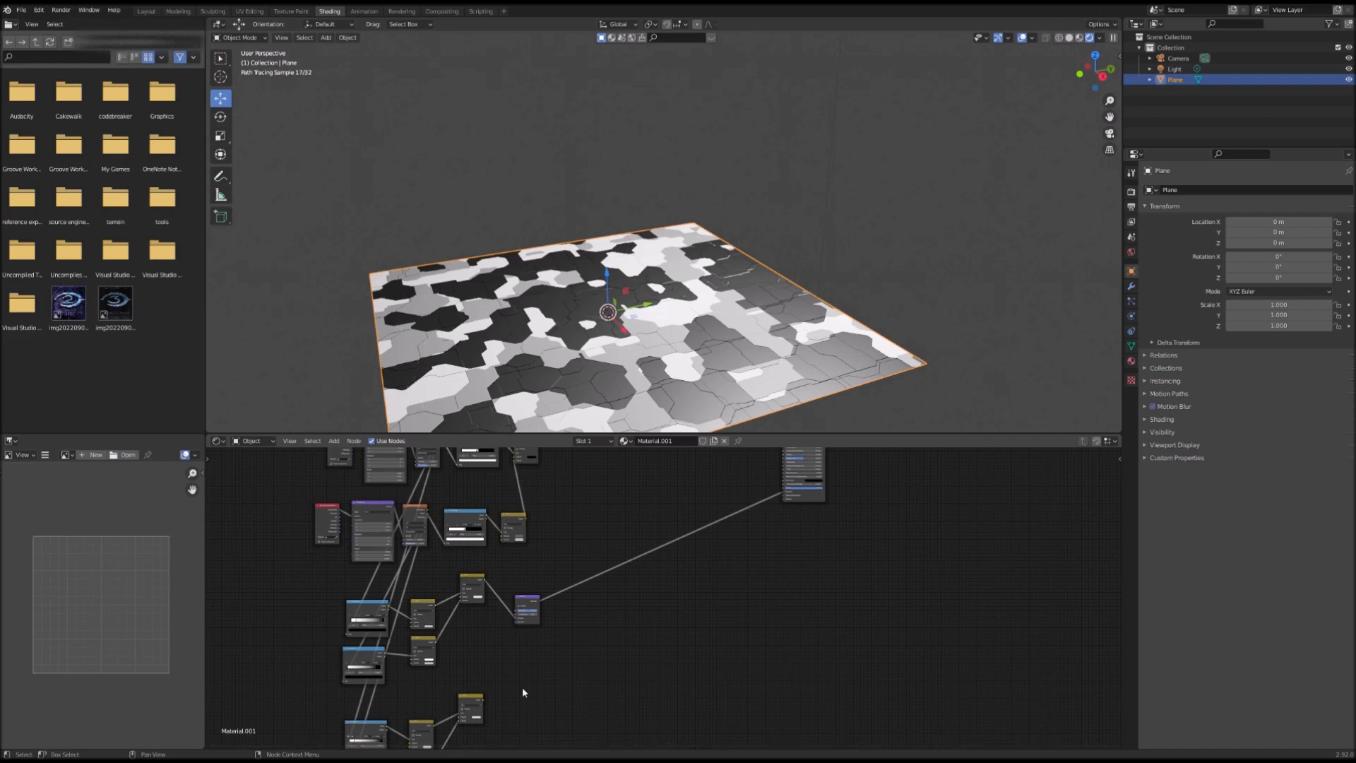
middle_drag(487, 712, 464, 730)
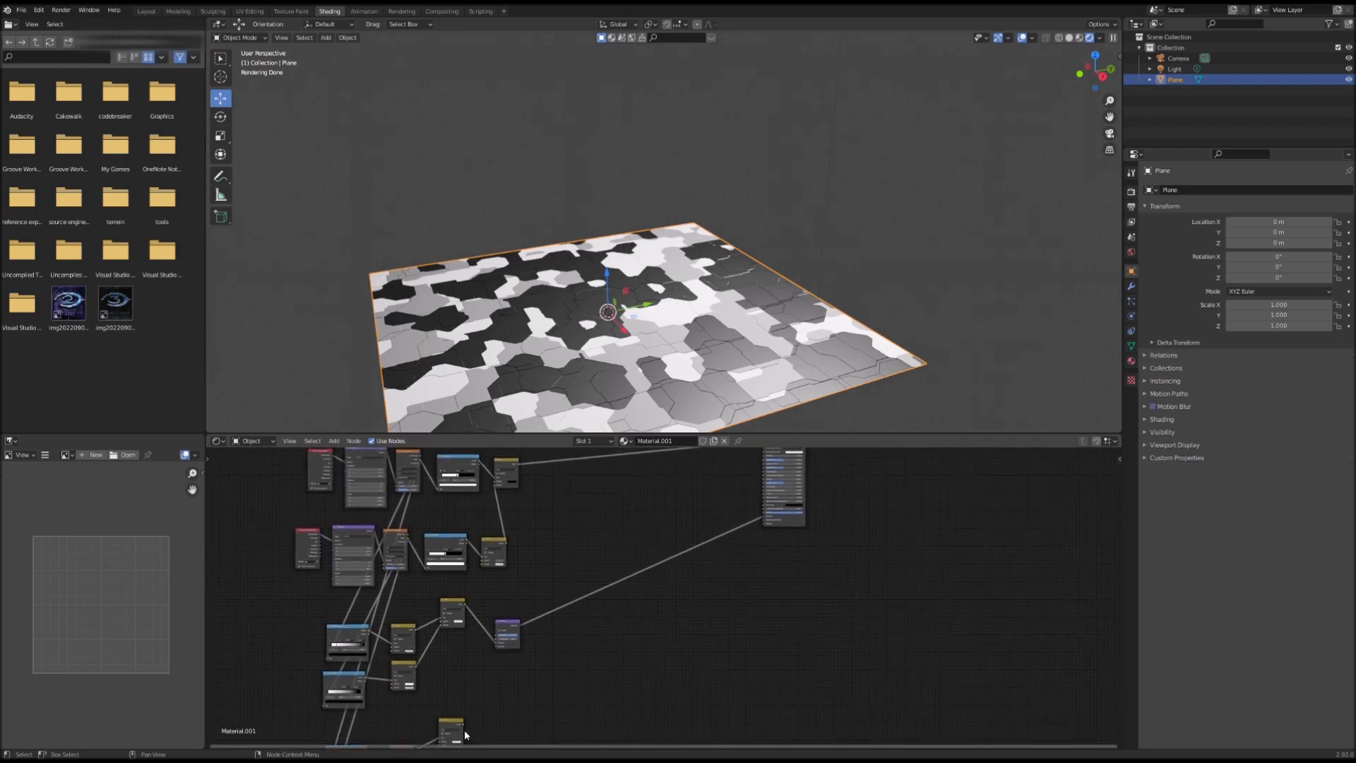
drag(464, 722, 764, 472)
- Darken Color1 of the last duplicated Mix node to a dark grey
middle_drag(672, 677, 855, 444)
scroll(656, 545, up, 8)
click(583, 608)
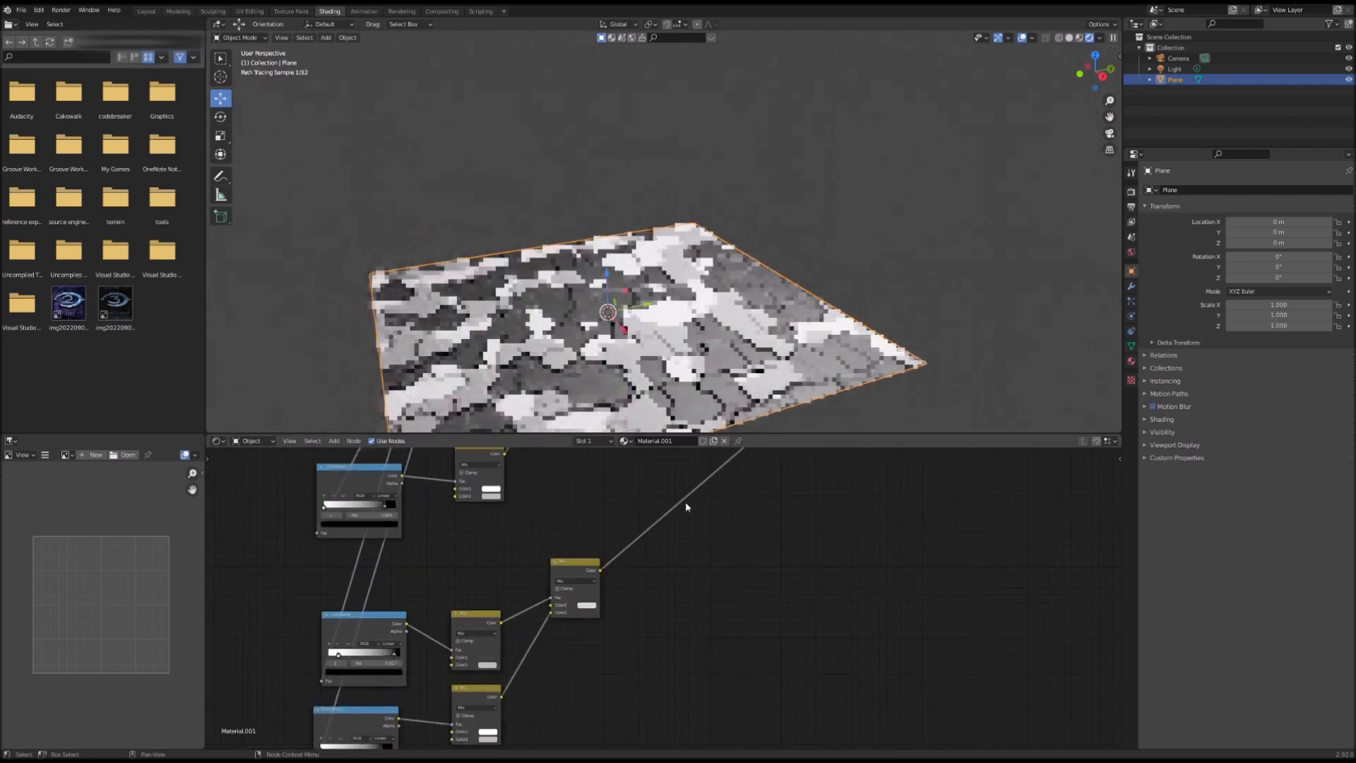
click(588, 606)
mouse_move(640, 526)
mouse_down()
mouse_move(639, 549)
mouse_move(639, 537)
mouse_up()
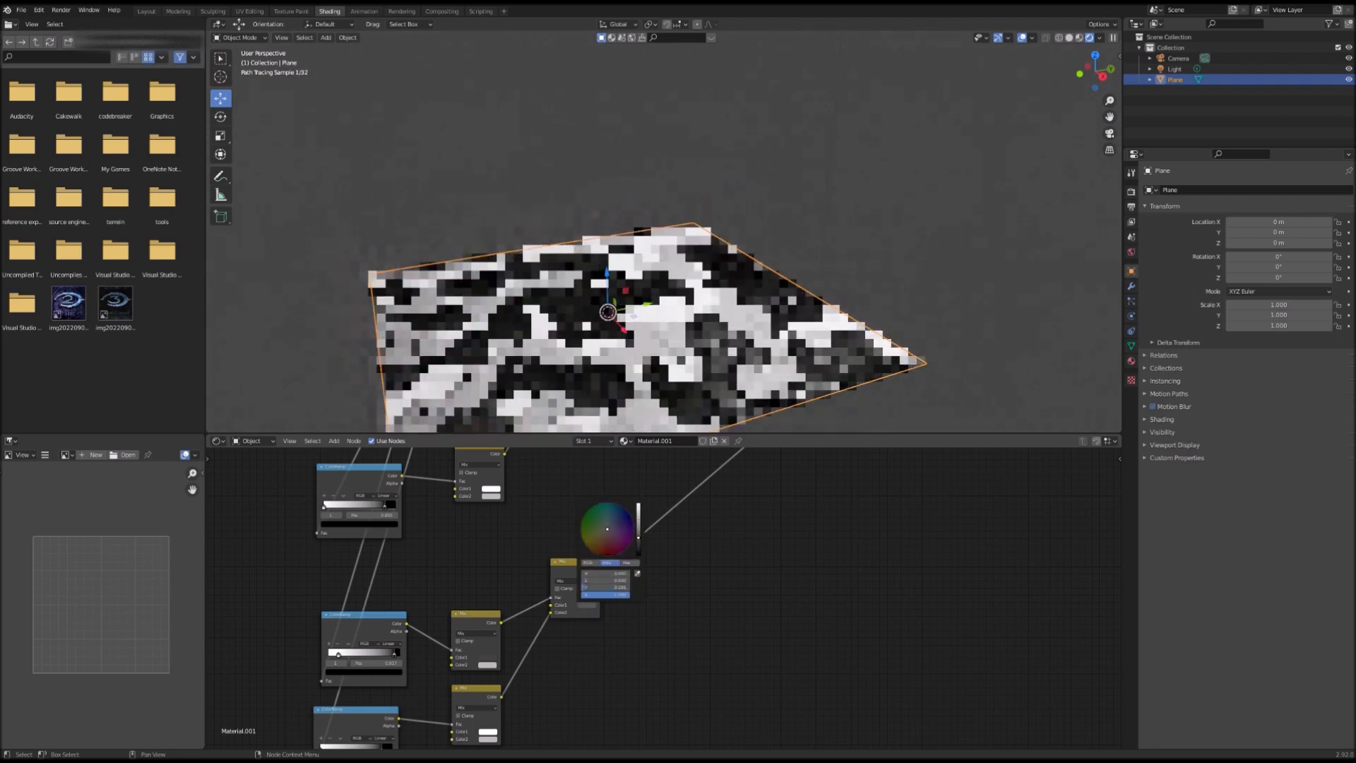
- Set Color1 of the upper duplicated Mix node to dark grey and darken Color2 of the lower duplicated Mix node
middle_drag(605, 674, 782, 564)
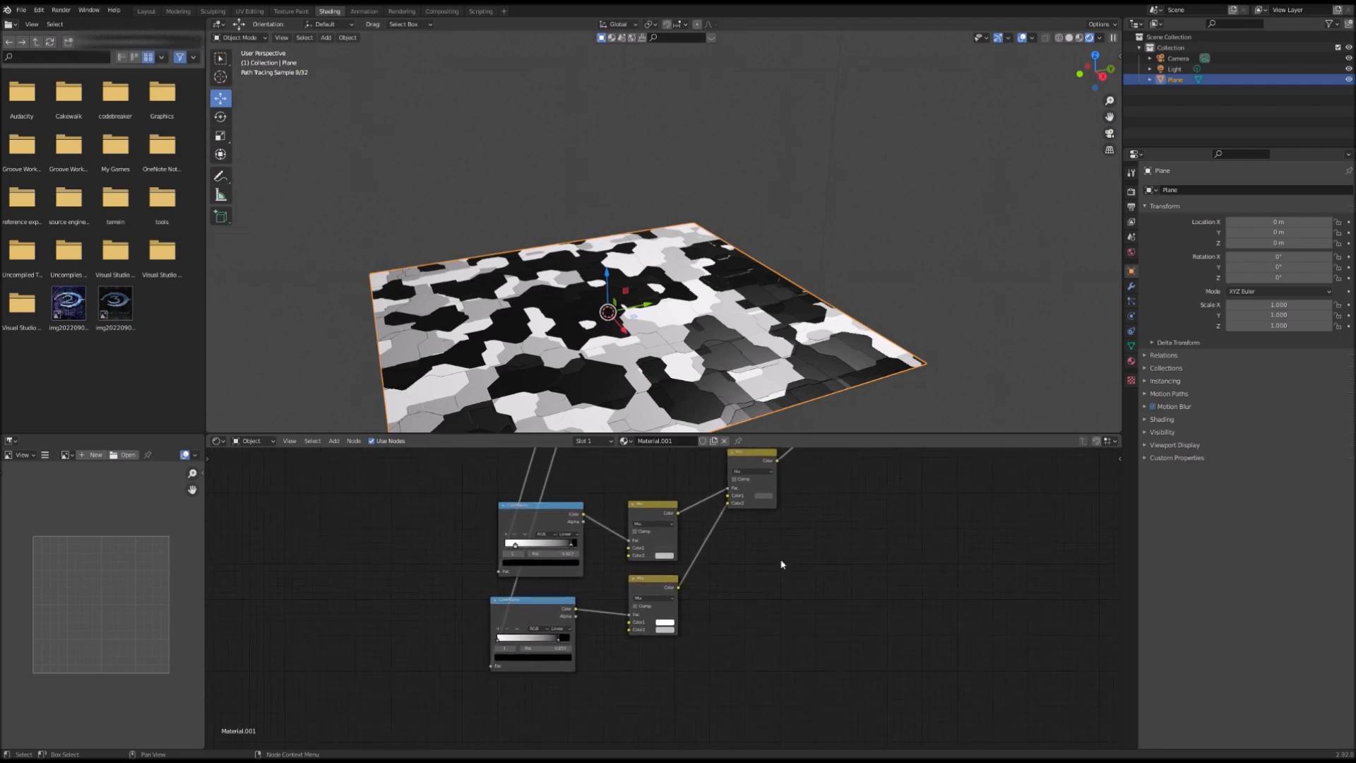
scroll(697, 609, up, 2)
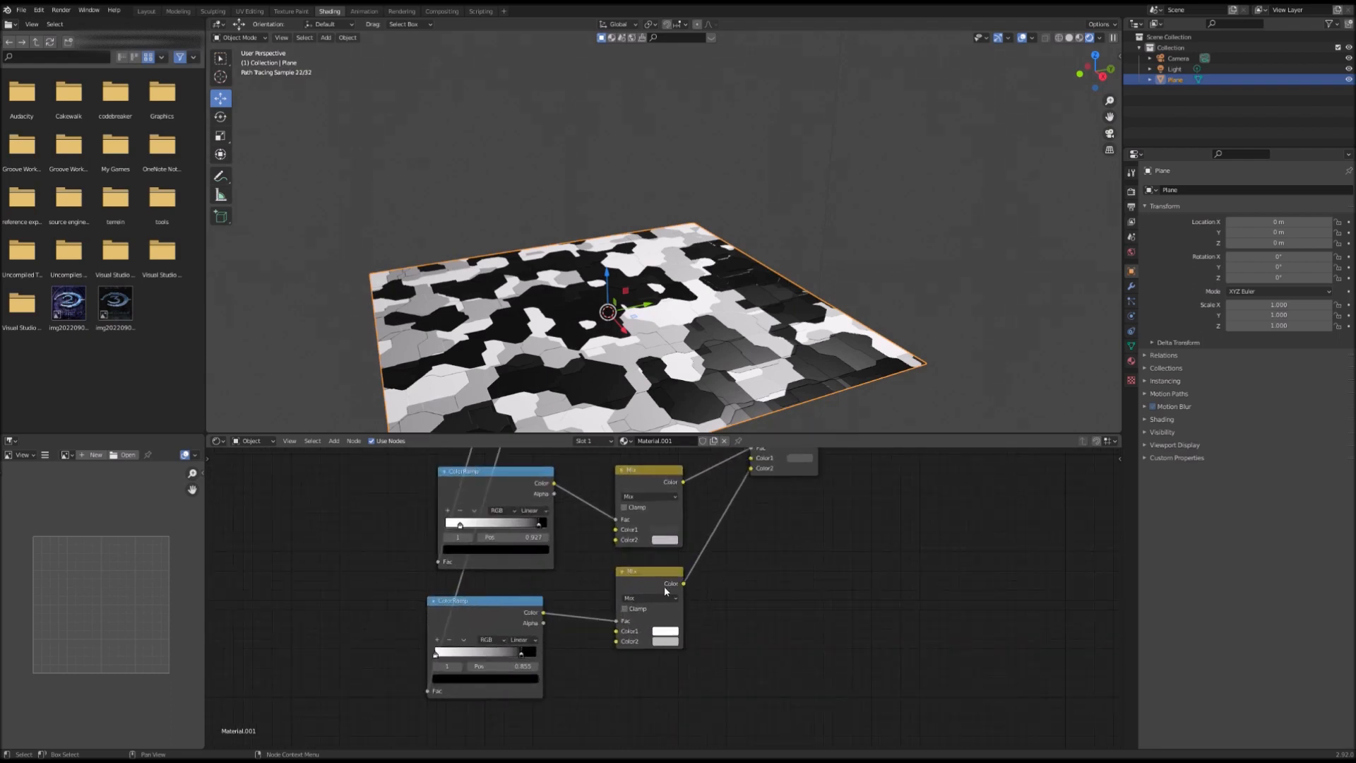
middle_drag(645, 604, 583, 677)
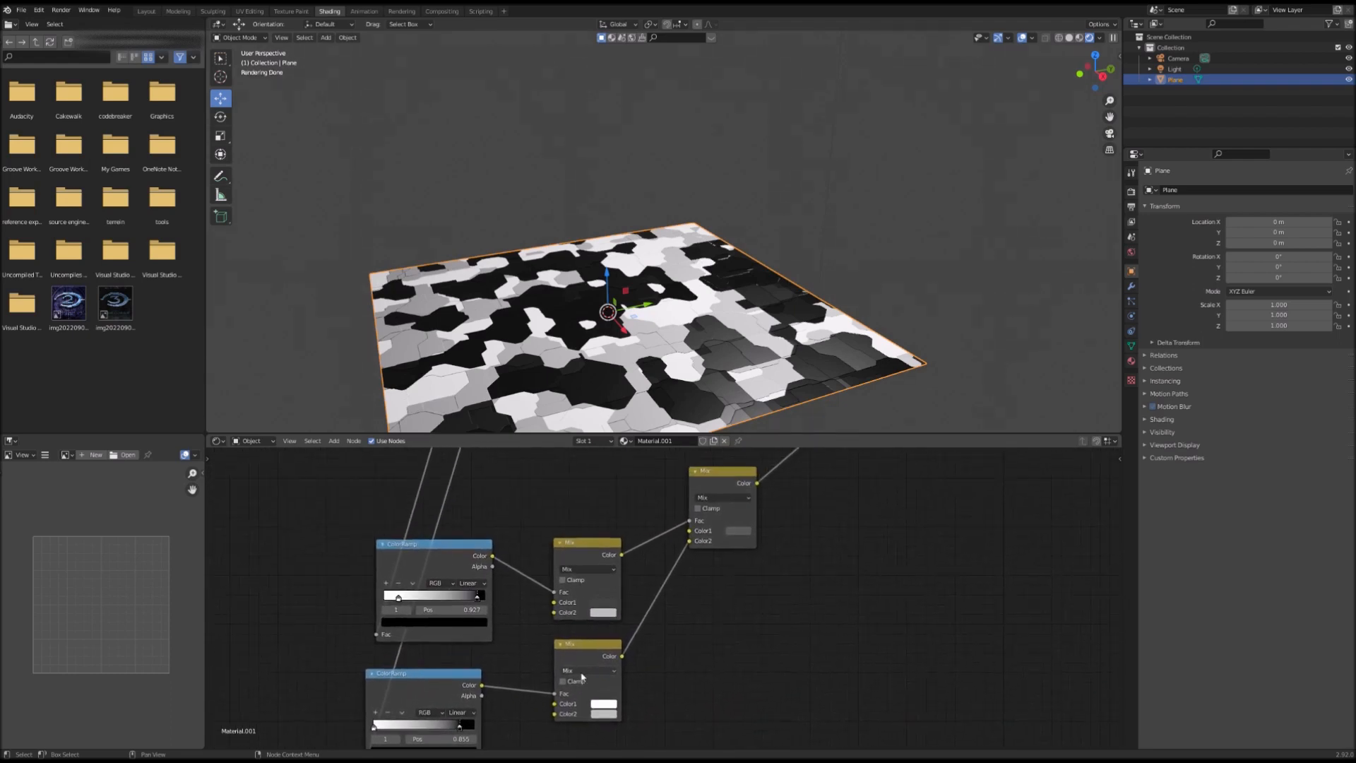
click(601, 603)
mouse_move(673, 516)
mouse_down()
mouse_move(673, 483)
mouse_move(673, 501)
mouse_up()
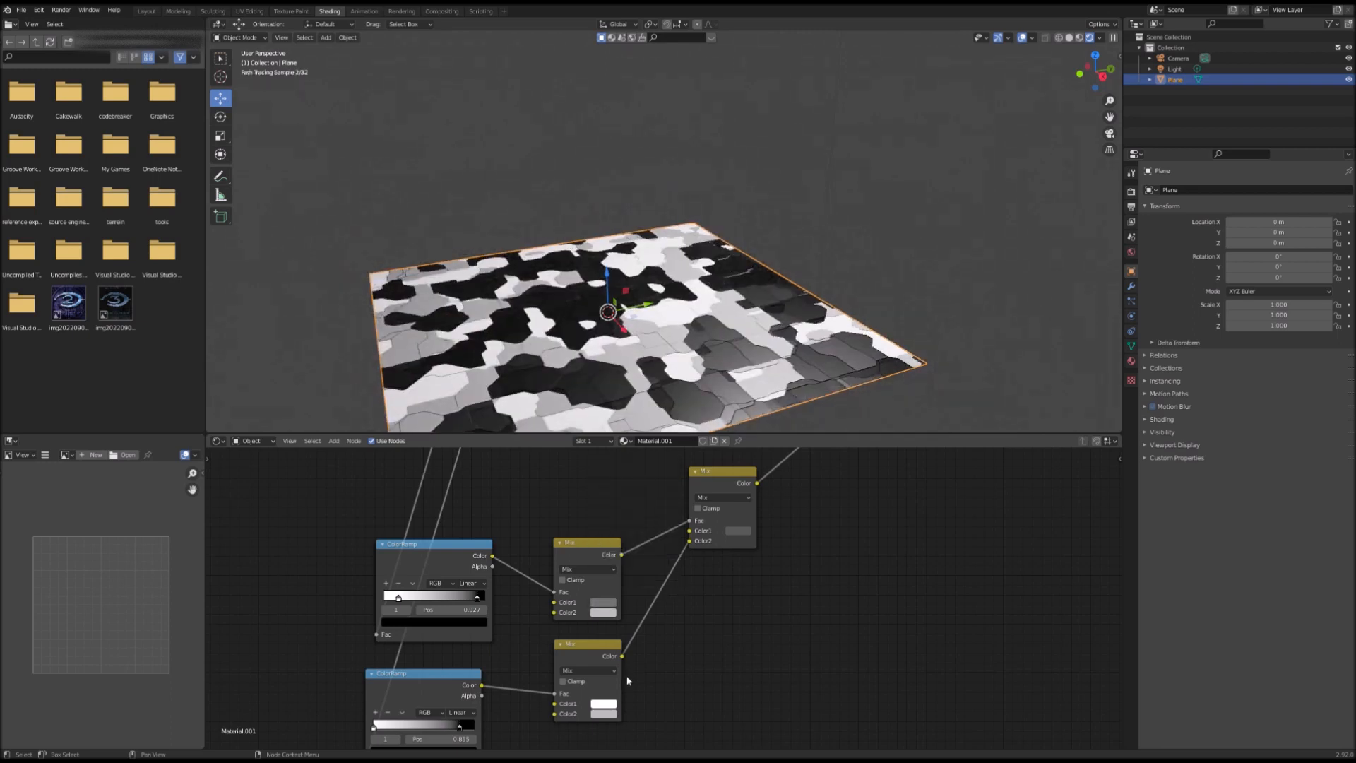
click(603, 704)
mouse_move(674, 593)
mouse_down()
mouse_move(674, 628)
mouse_move(674, 613)
mouse_up()
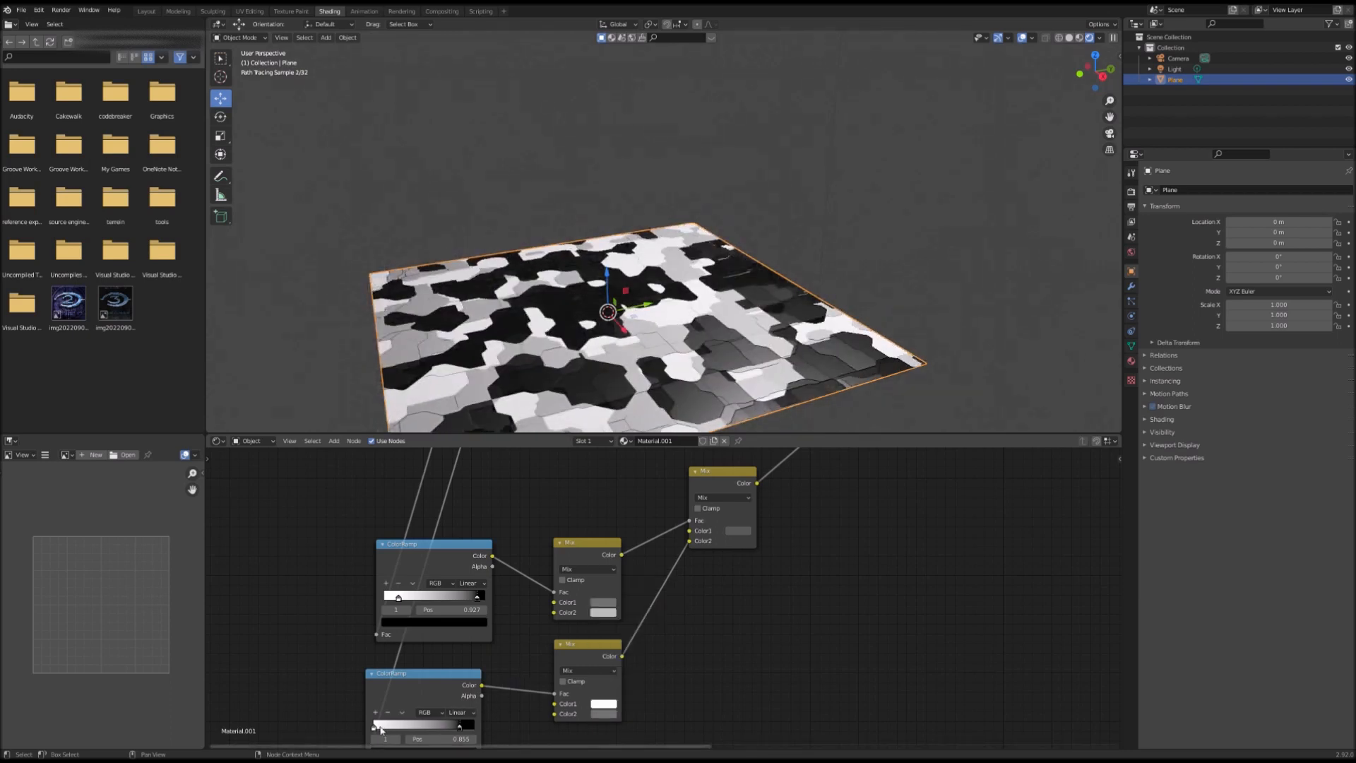
- Move the white stop of the lower duplicated ColorRamp to 0.141 and the black stop of the upper one to 0.809
mouse_move(387, 729)
mouse_down()
mouse_move(424, 731)
mouse_move(396, 732)
mouse_up()
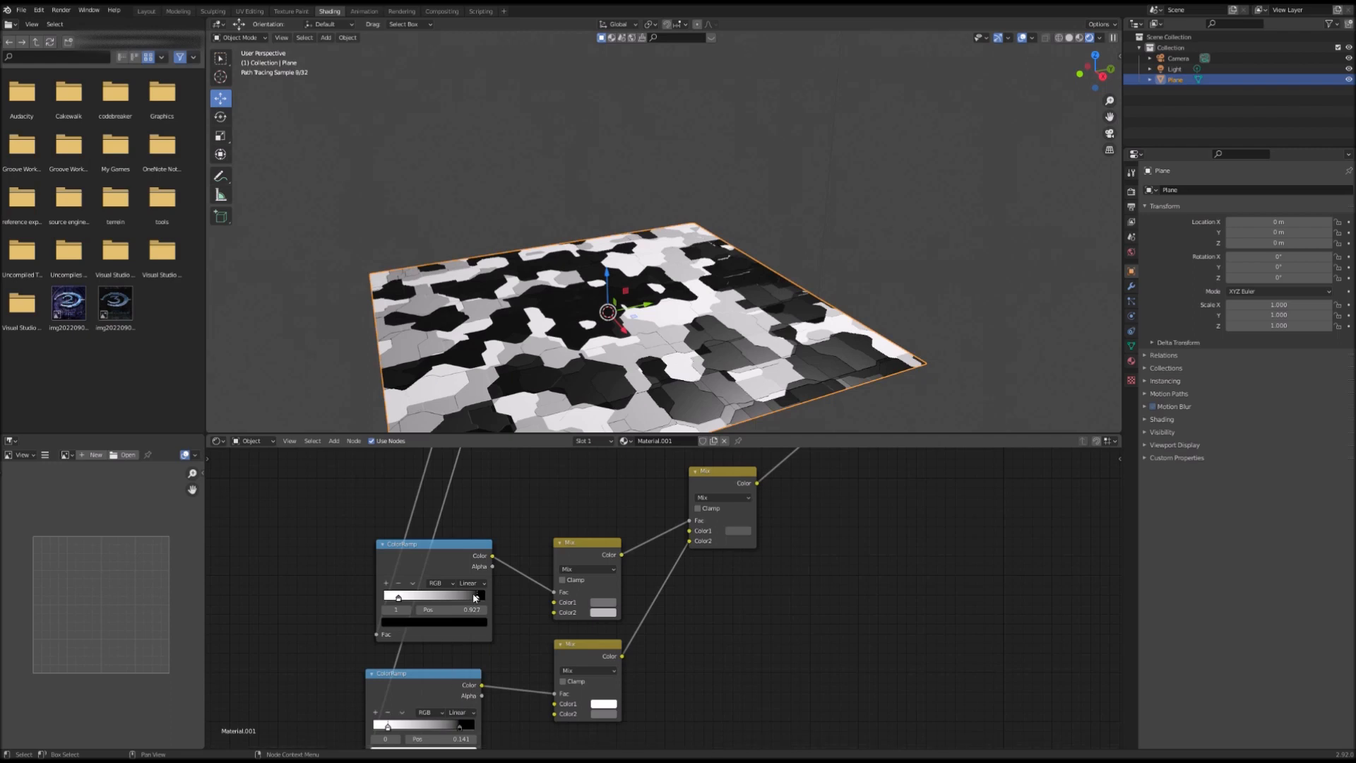
mouse_move(475, 599)
mouse_down()
mouse_move(453, 603)
mouse_move(466, 599)
mouse_up()
- Lighten Color2 of the lower duplicated Mix node and raise the upper one's Color1 to a grey of value about 0.275
click(608, 714)
drag(676, 617, 674, 596)
middle_drag(829, 577, 769, 659)
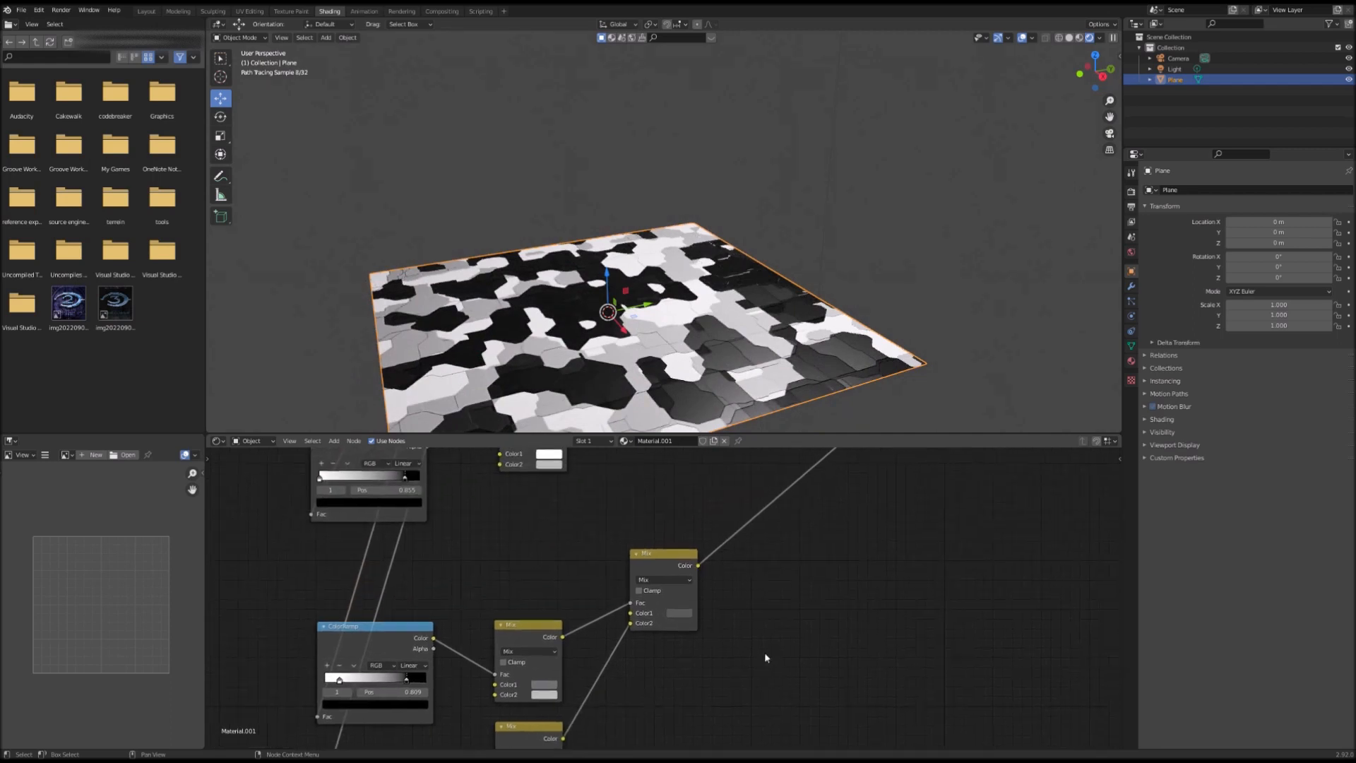
click(545, 684)
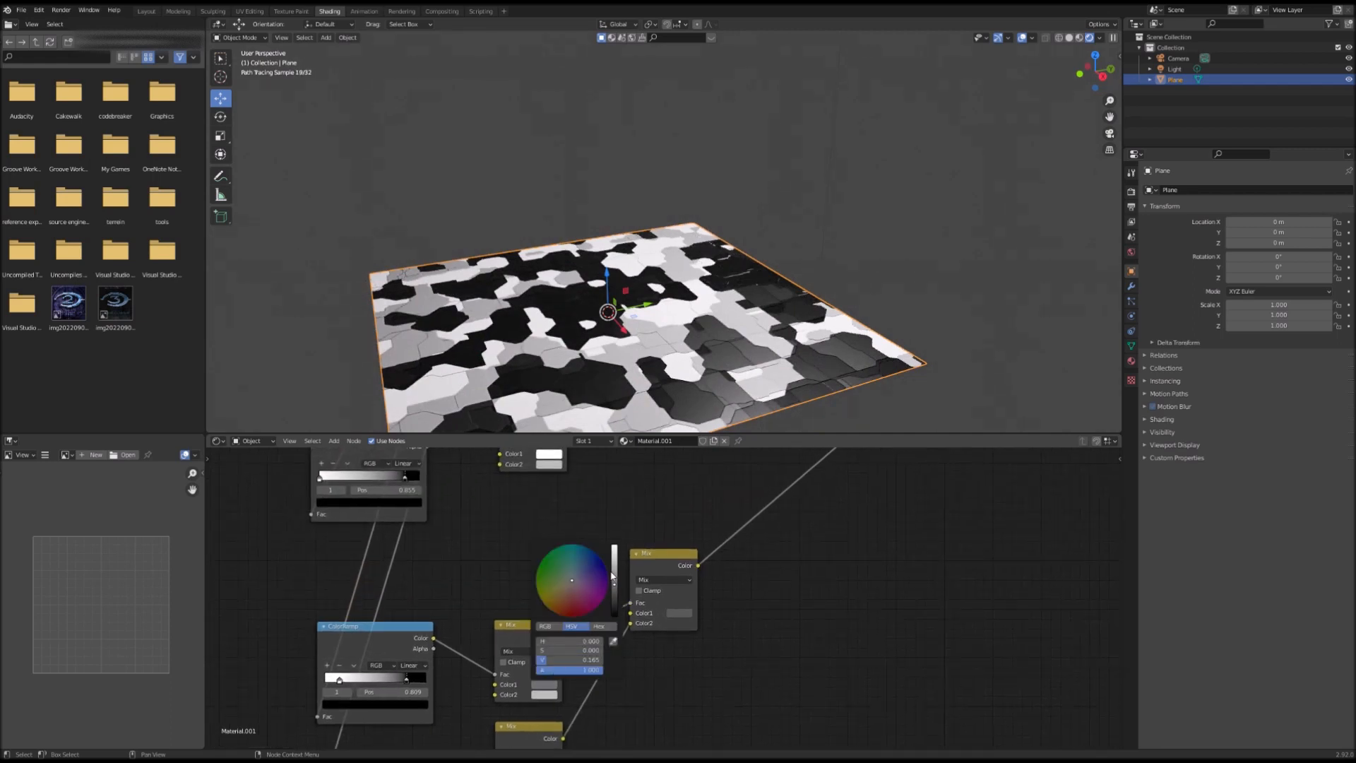
drag(611, 585, 611, 569)
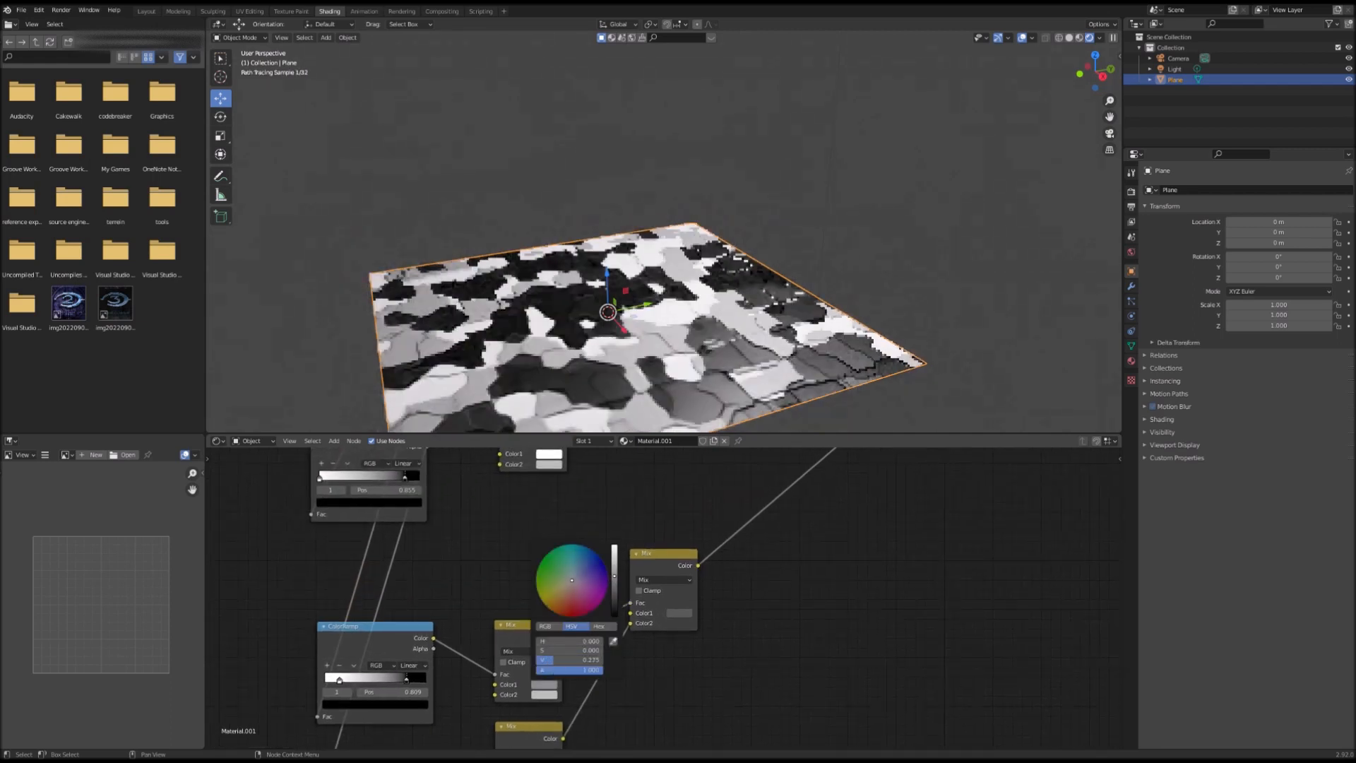
- Move the Mix node that feeds Roughness up beside the Principled BSDF
middle_drag(872, 573, 539, 741)
scroll(635, 396, down, 6)
scroll(777, 586, down, 8)
scroll(684, 314, up, 5)
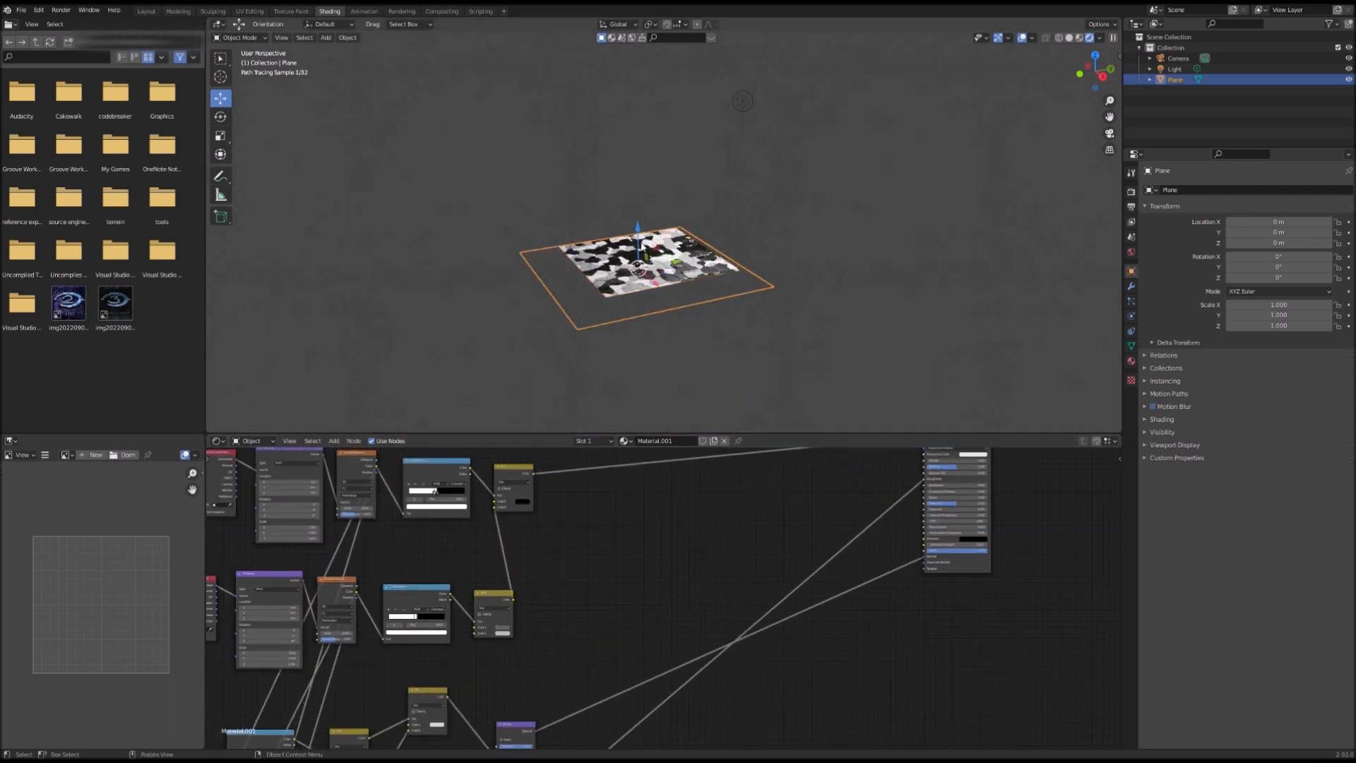
scroll(684, 314, up, 1)
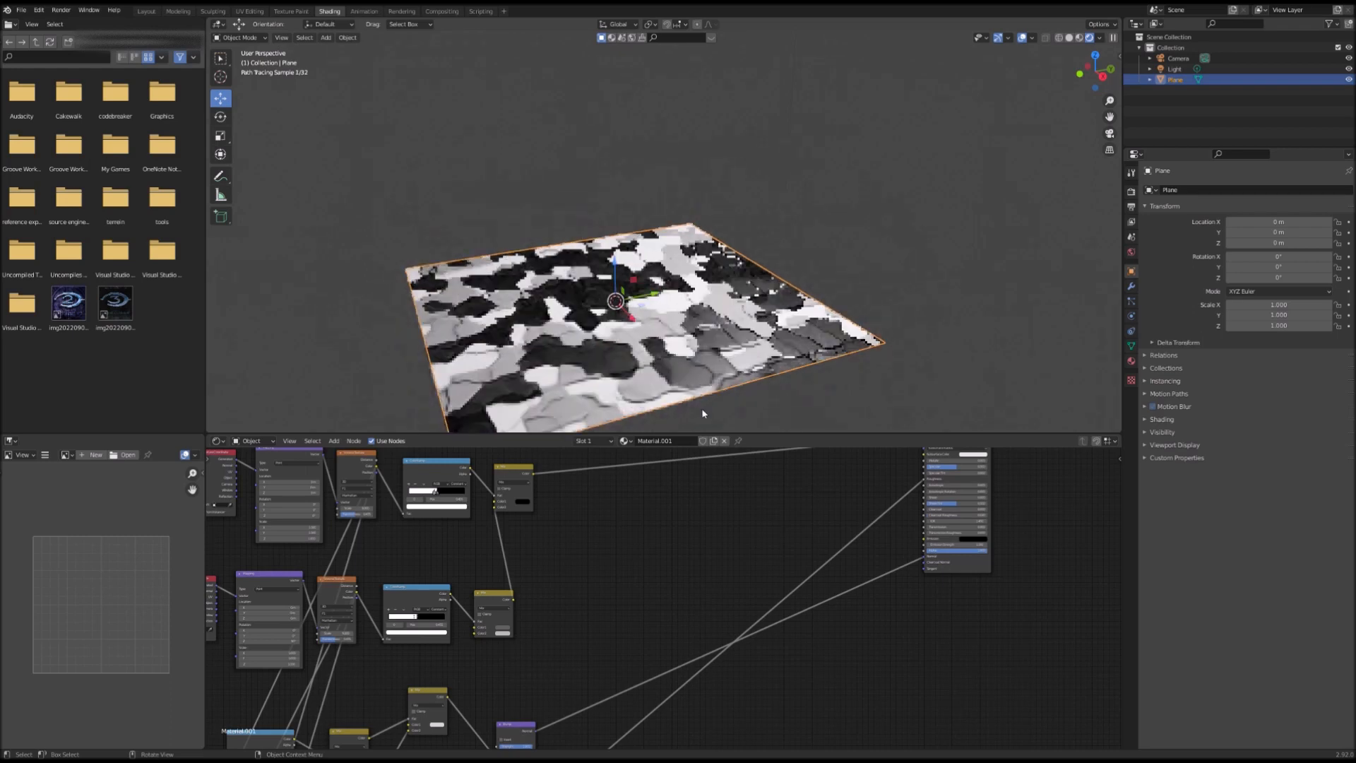
scroll(827, 624, down, 2)
middle_drag(826, 624, 866, 467)
mouse_move(584, 593)
middle_down()
mouse_move(470, 726)
mouse_move(504, 698)
middle_up()
scroll(469, 722, down, 1)
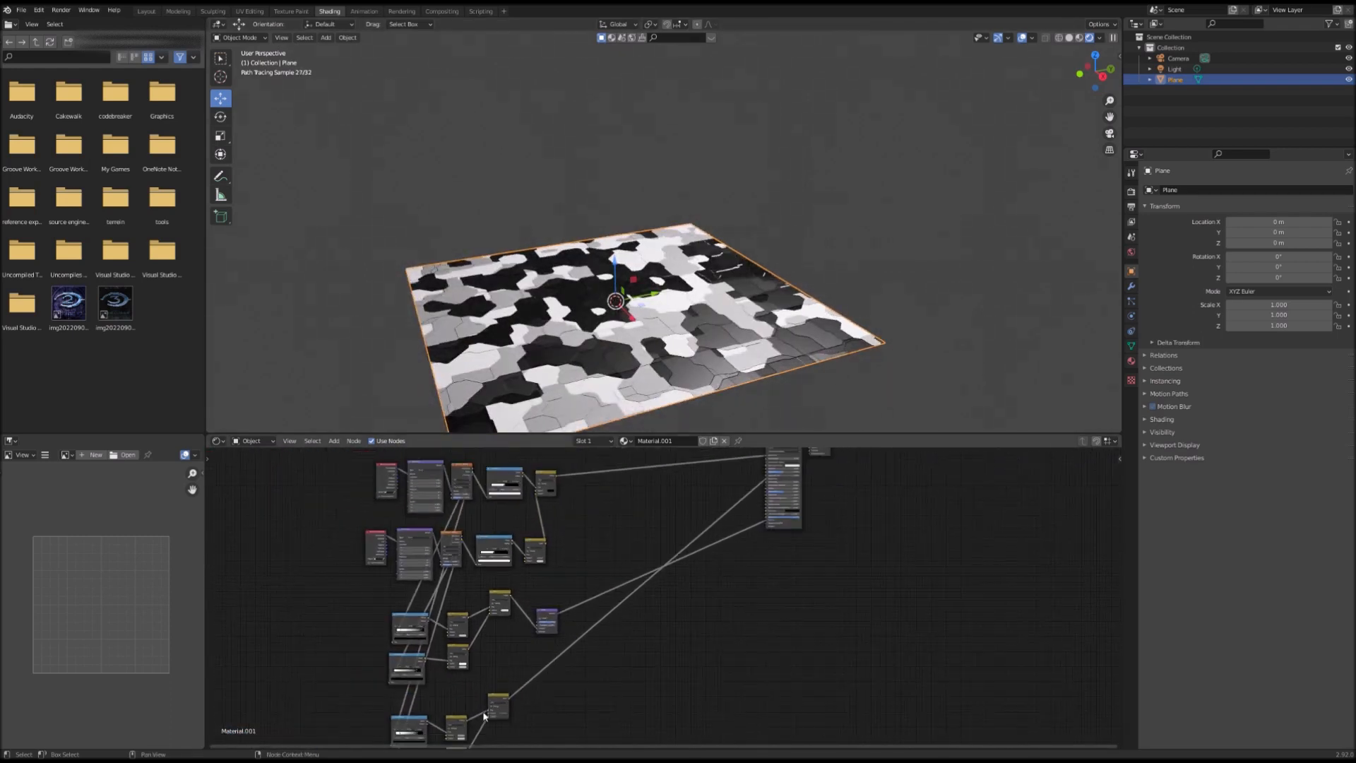
drag(504, 698, 744, 479)
- Connect the Color output of the roughness Mix node to the Principled BSDF's Metallic input as well
scroll(744, 479, up, 5)
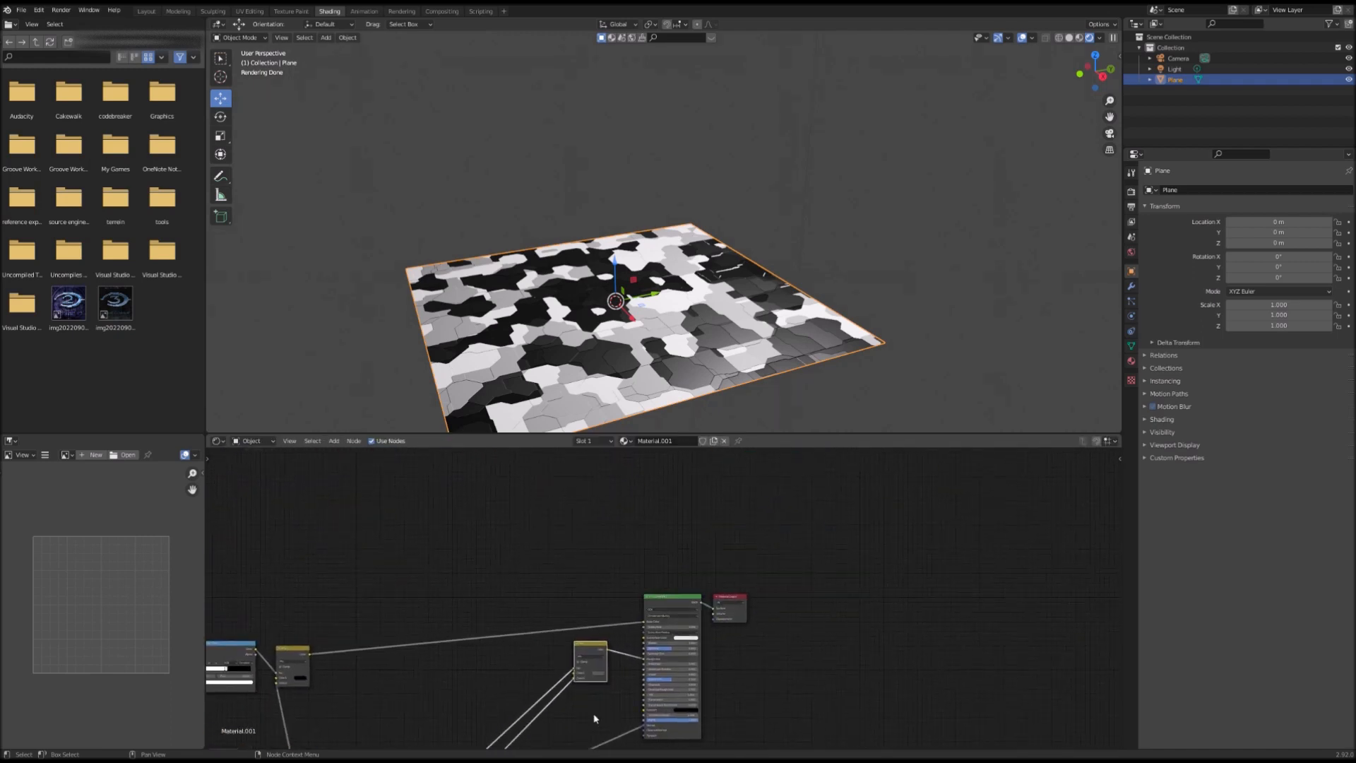
scroll(662, 606, up, 2)
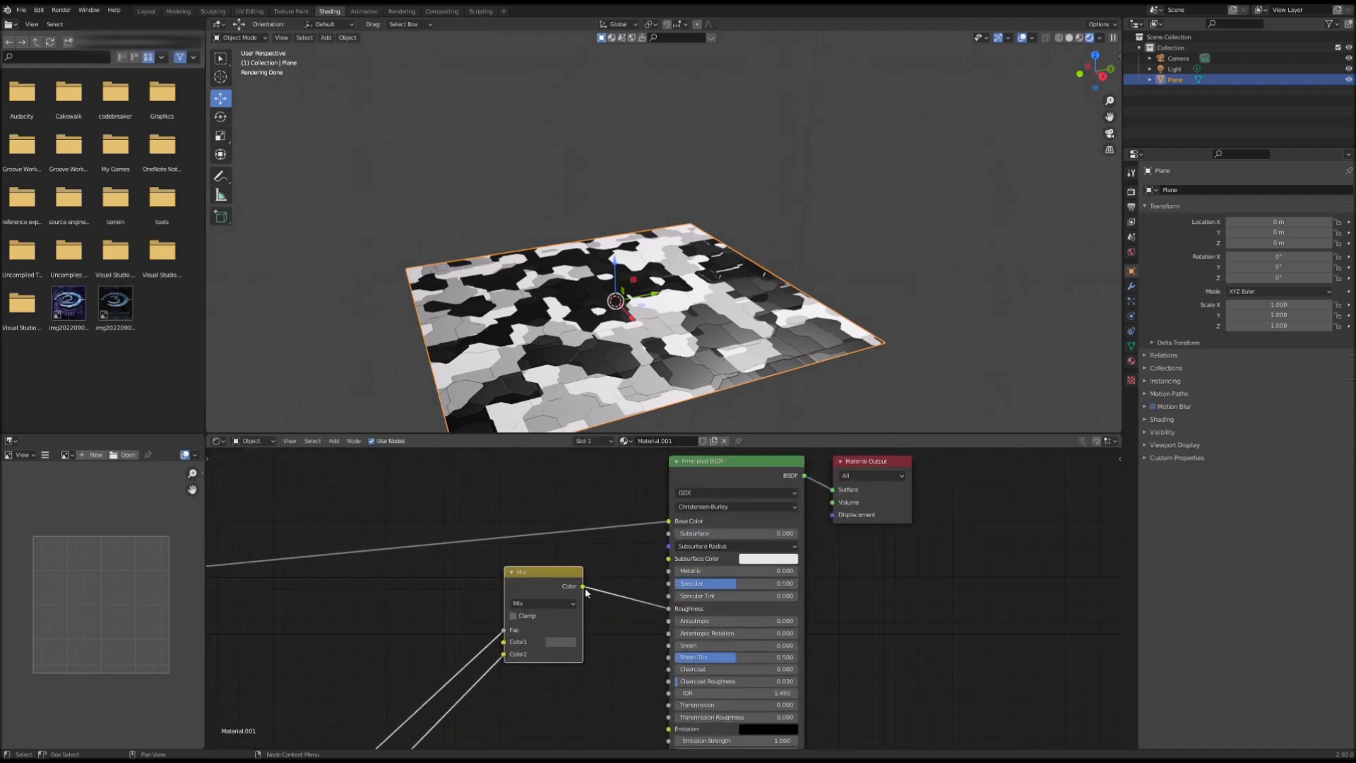
drag(582, 589, 638, 577)
drag(676, 577, 676, 577)
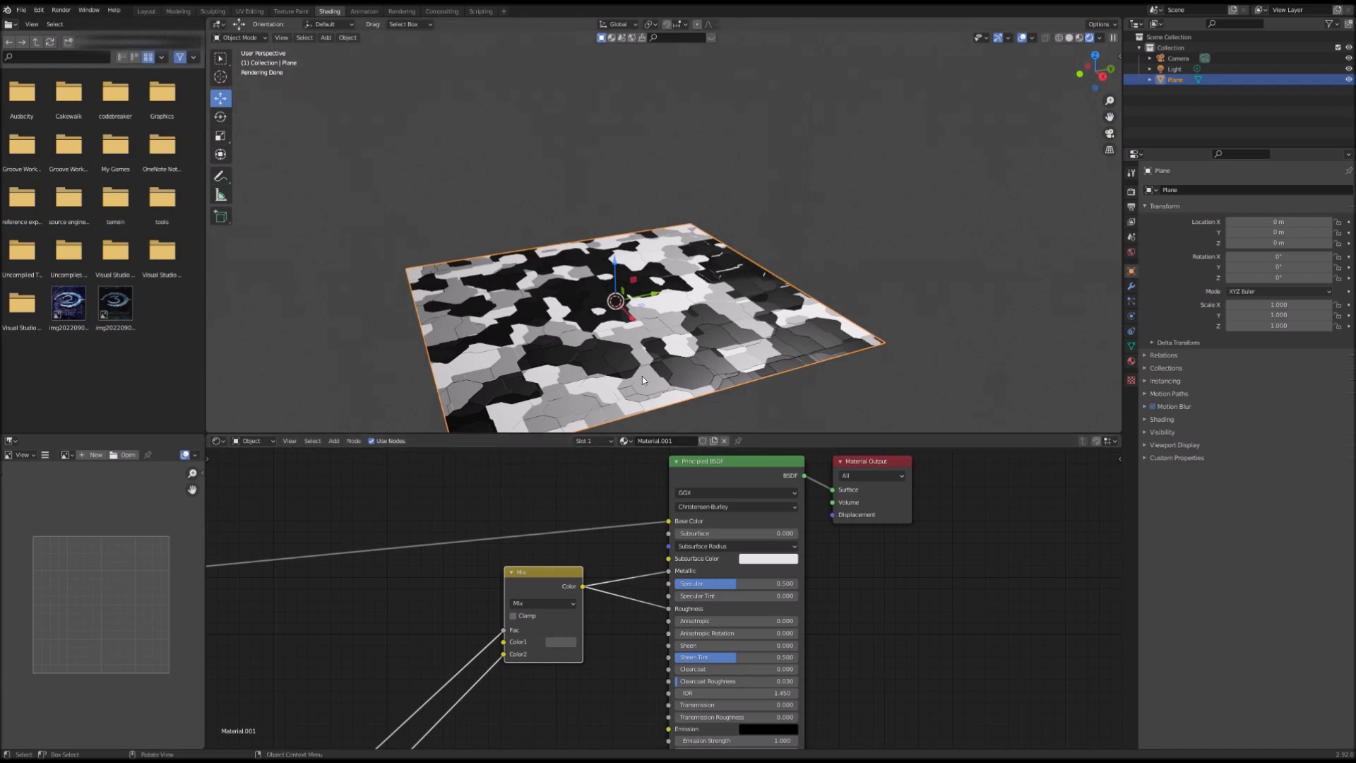
- Lighten Color1 of the upper camouflage Mix node from black to a very dark grey
scroll(625, 689, down, 1)
middle_drag(642, 658, 492, 484)
scroll(620, 498, down, 1)
click(692, 481)
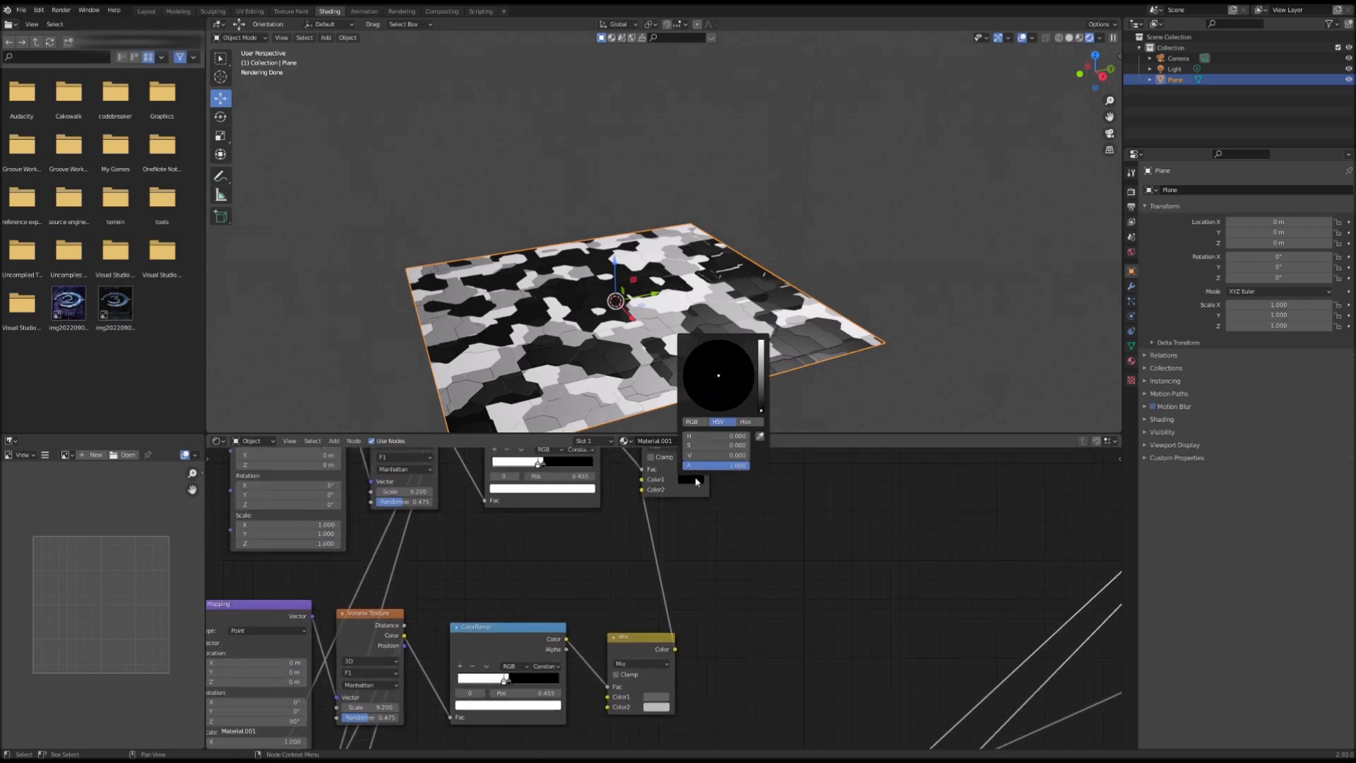
drag(765, 400, 757, 393)
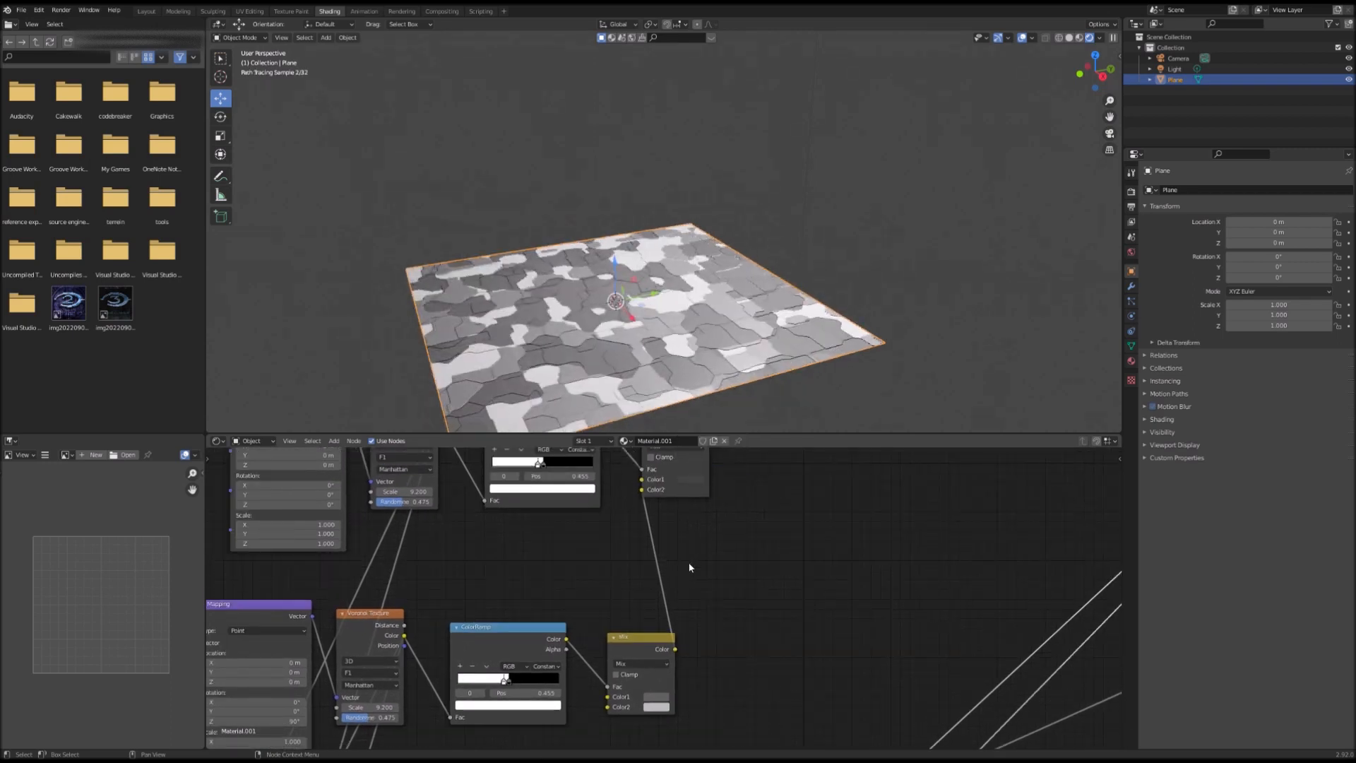
- Give Color1 of the lower camouflage Mix node a slight green tint and make it a little brighter
click(663, 696)
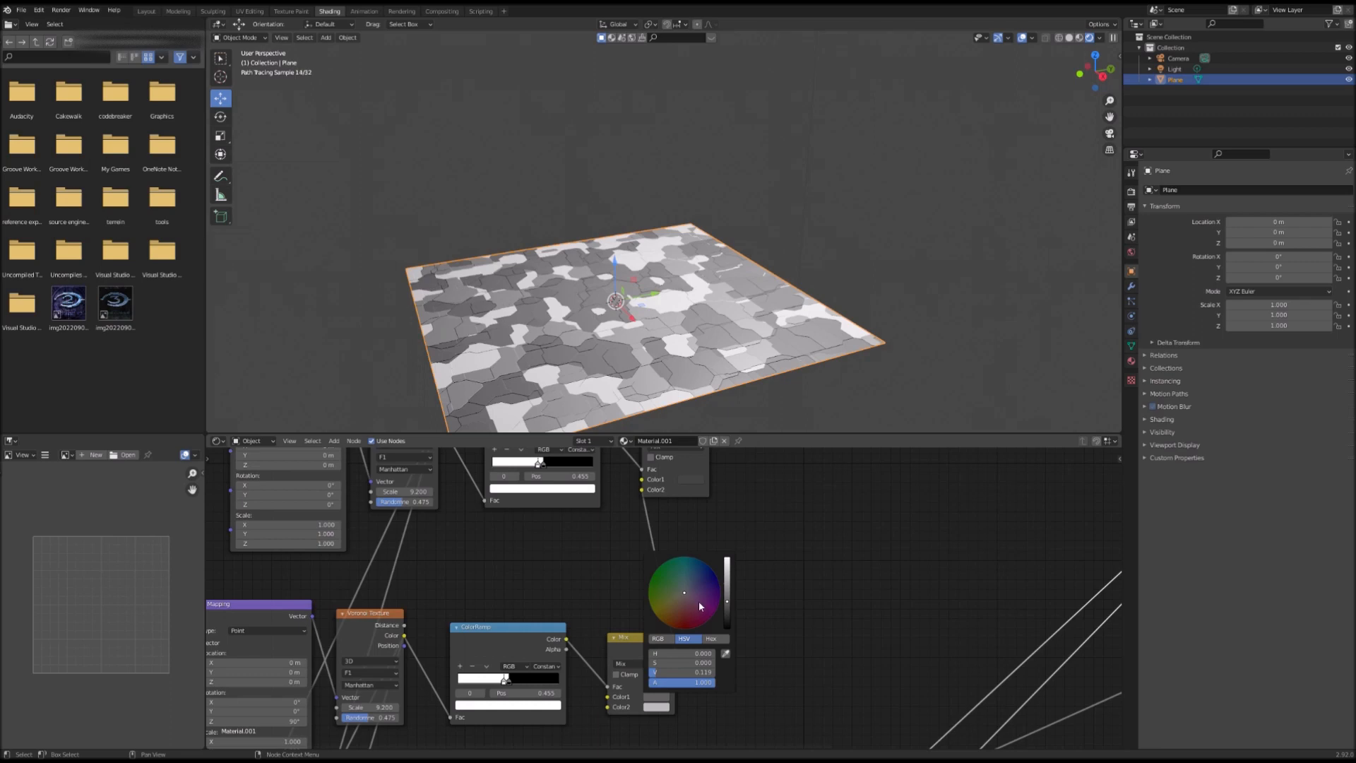
mouse_move(682, 597)
mouse_down()
mouse_move(671, 607)
mouse_move(682, 593)
mouse_up()
drag(727, 600, 727, 588)
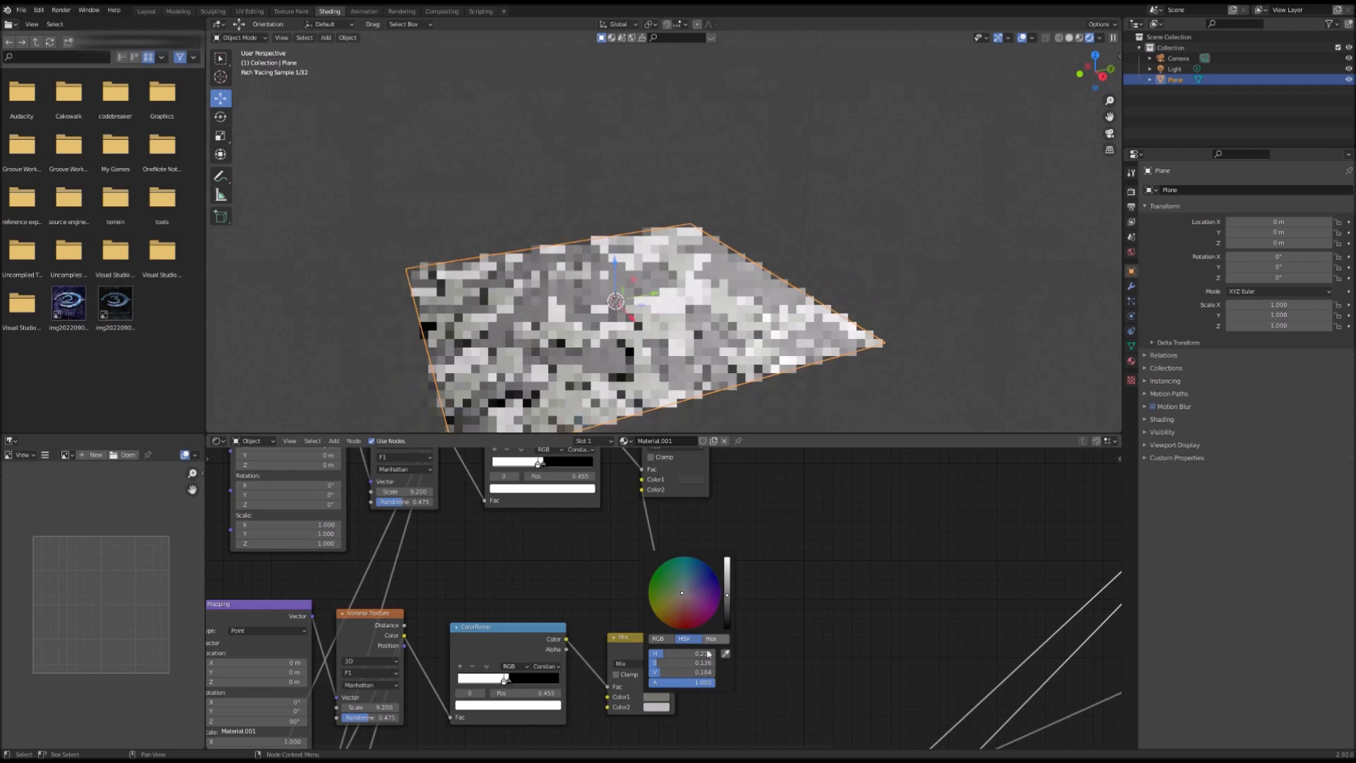
- Set Color2 of the lower camouflage Mix node to a muted grey-green of medium brightness
click(658, 706)
click(674, 609)
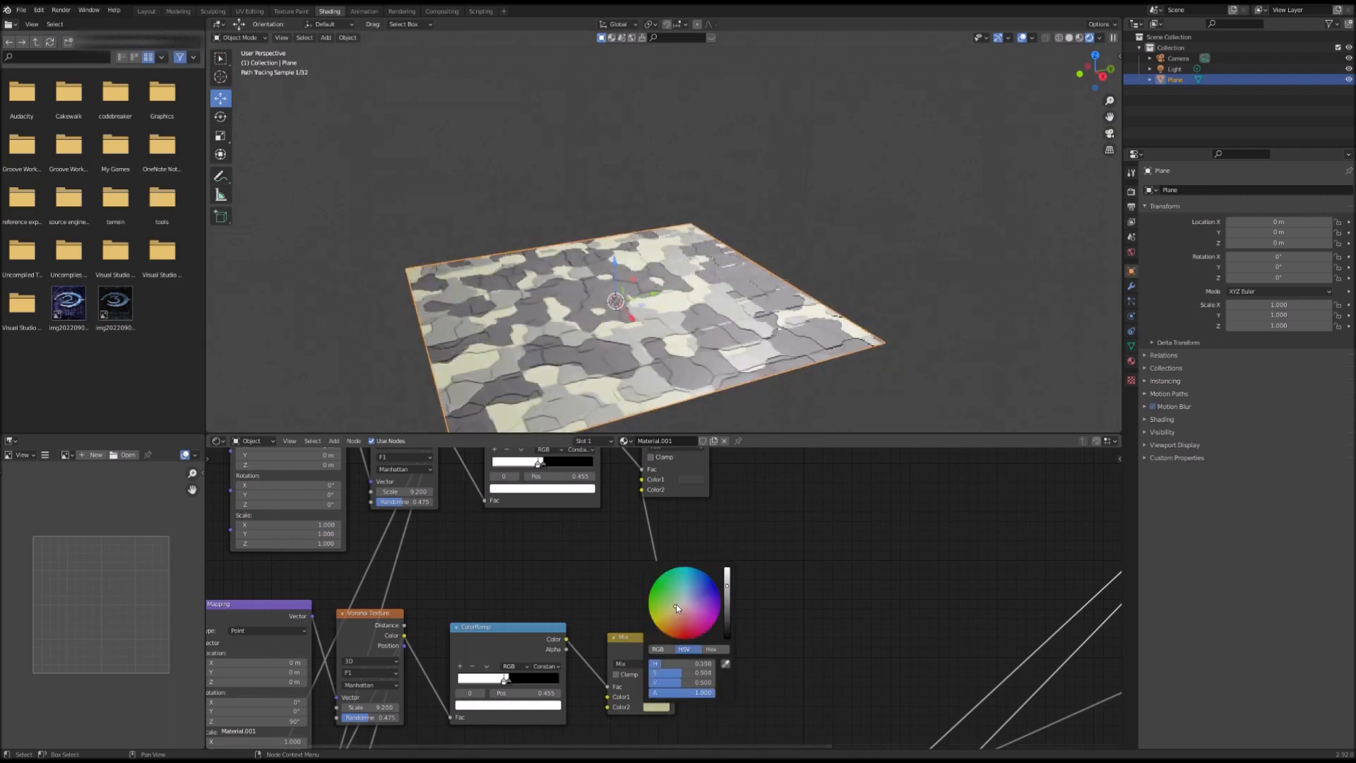
drag(676, 604, 730, 594)
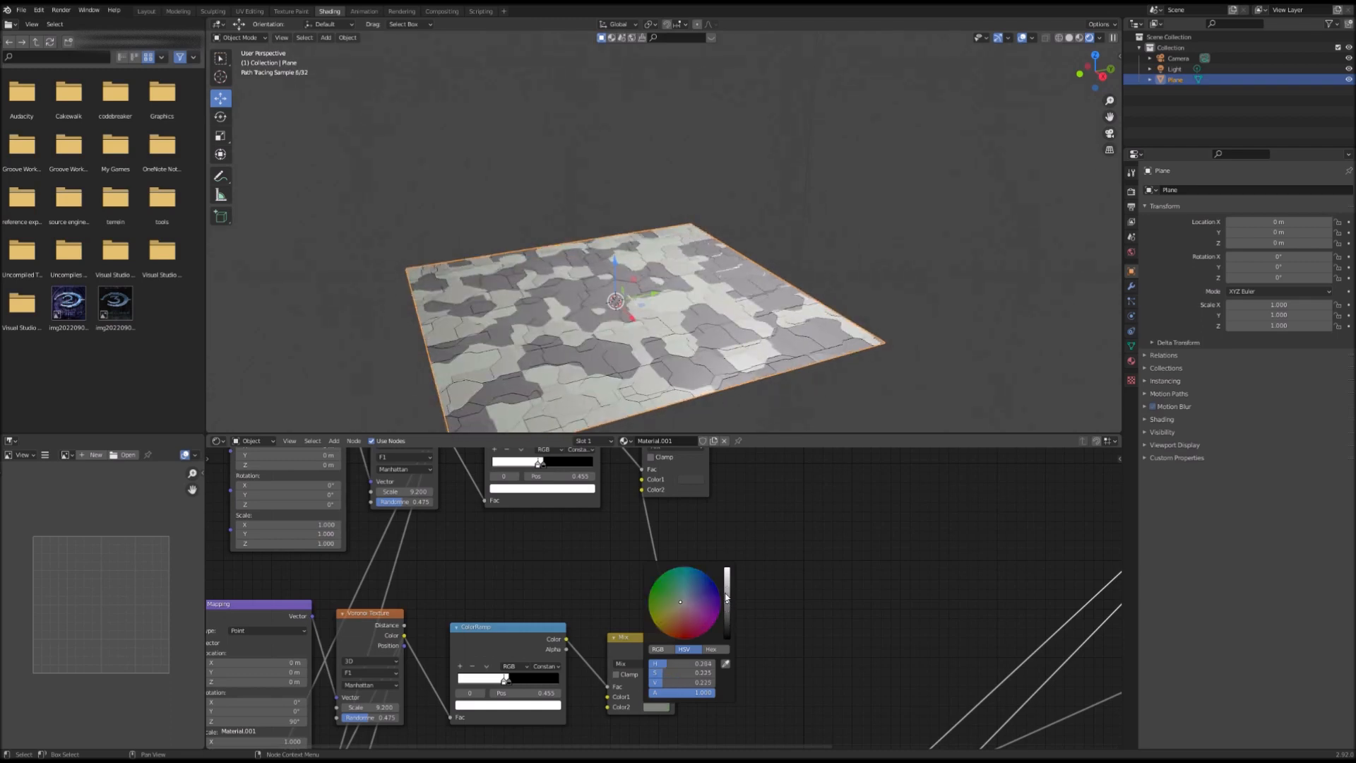
click(727, 592)
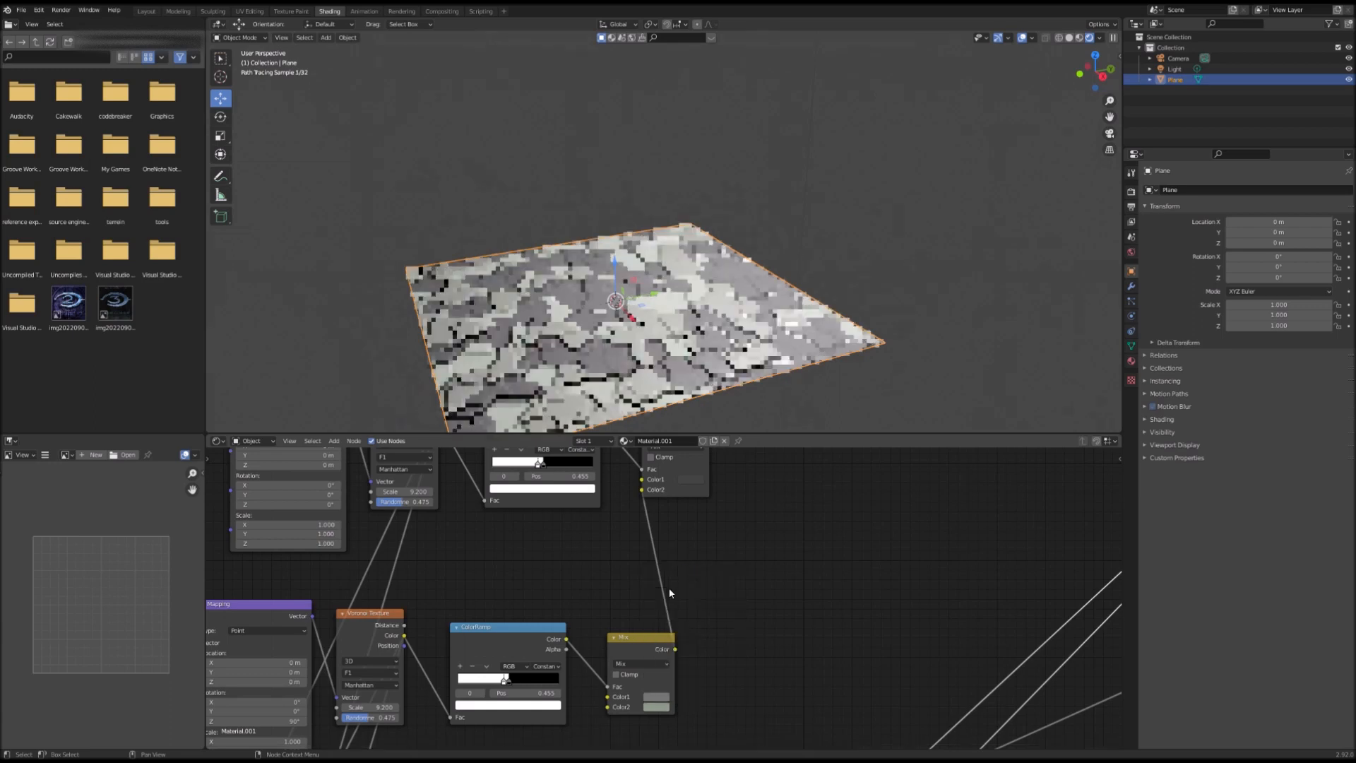
- Brighten Color1 of the upper camouflage Mix node to a medium grey
middle_drag(692, 557, 665, 656)
click(661, 577)
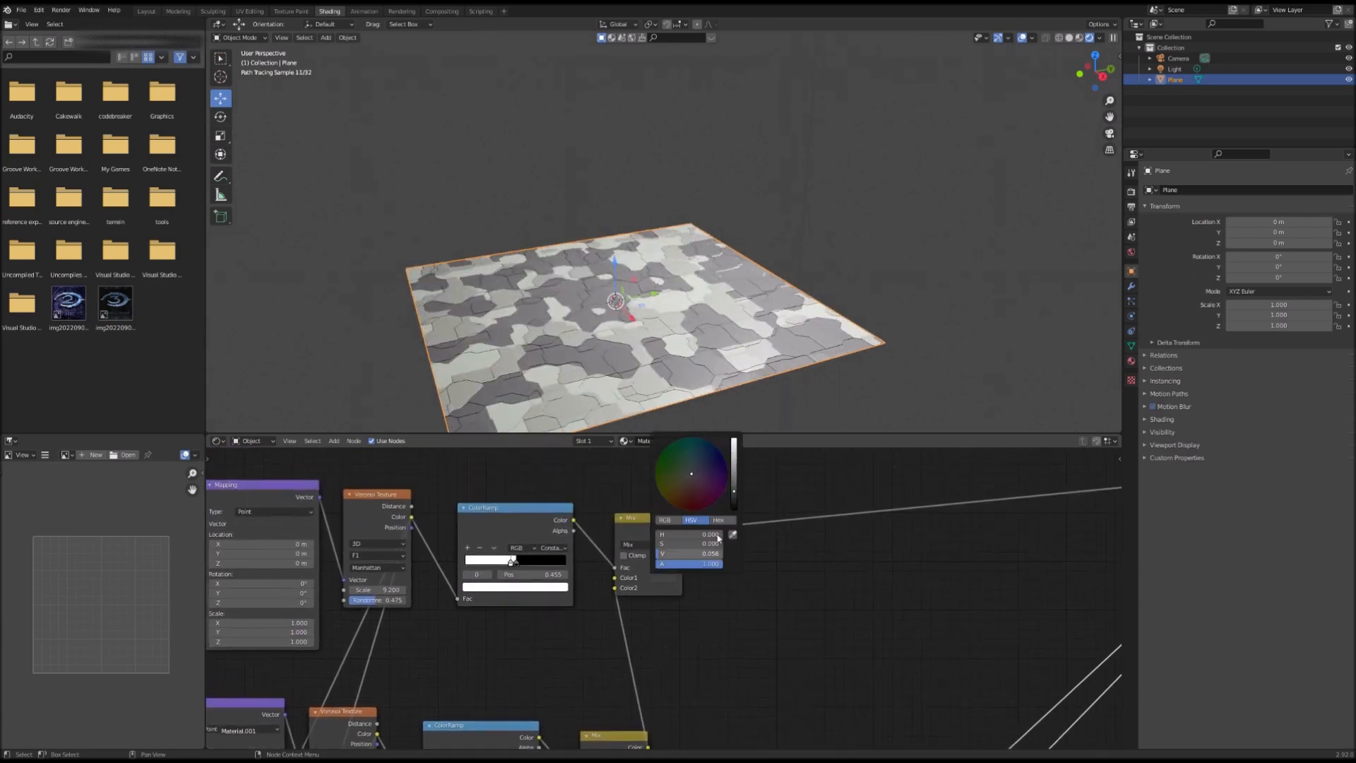
click(735, 485)
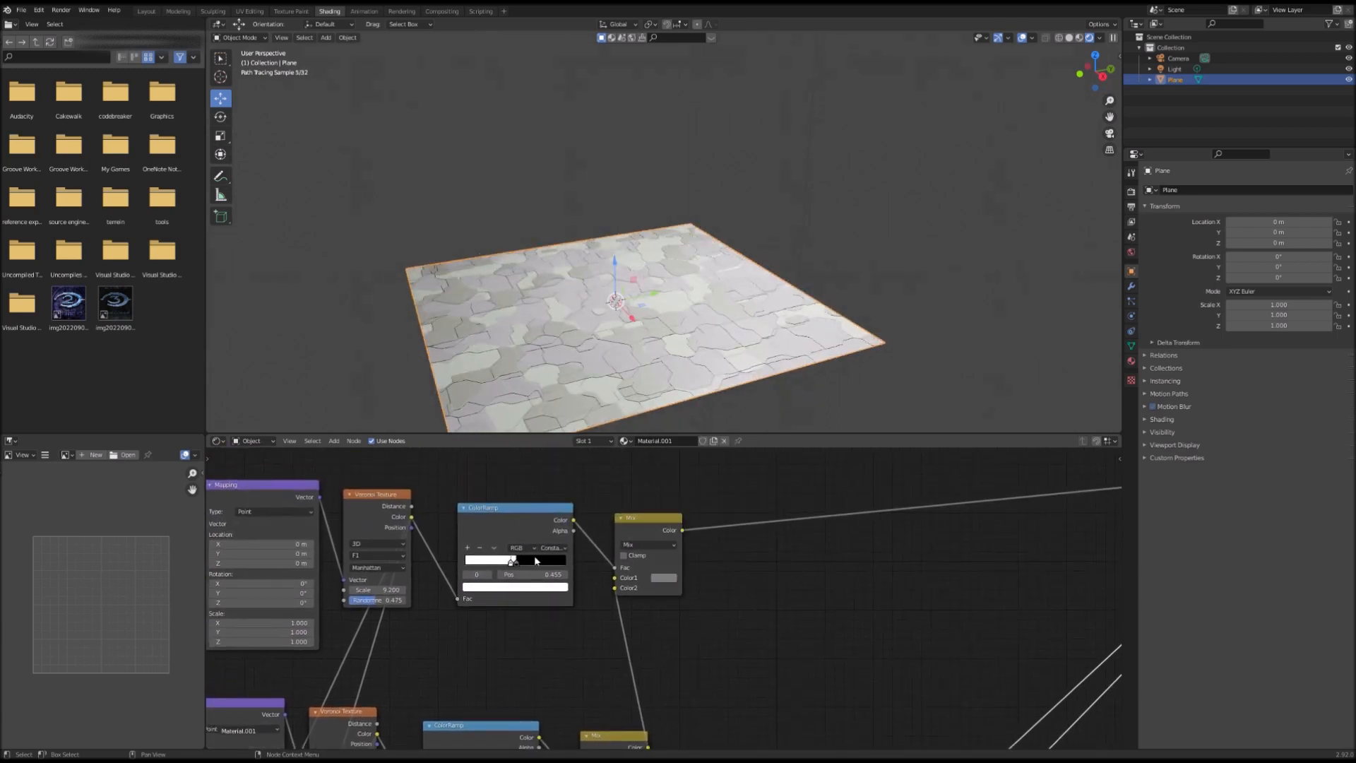
- Set Color1 of the upper camouflage Mix node to a lighter, muted yellow-green grey
click(666, 578)
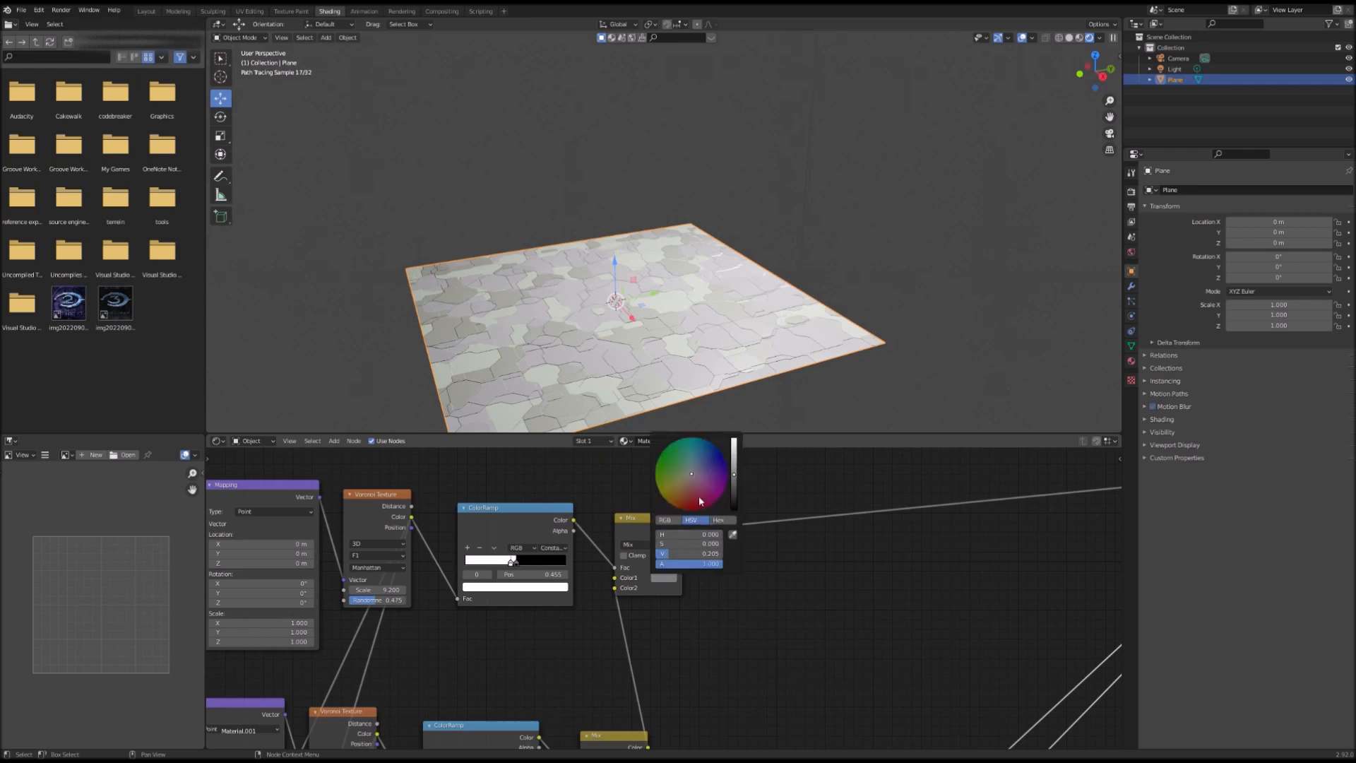
drag(692, 471, 735, 481)
click(734, 463)
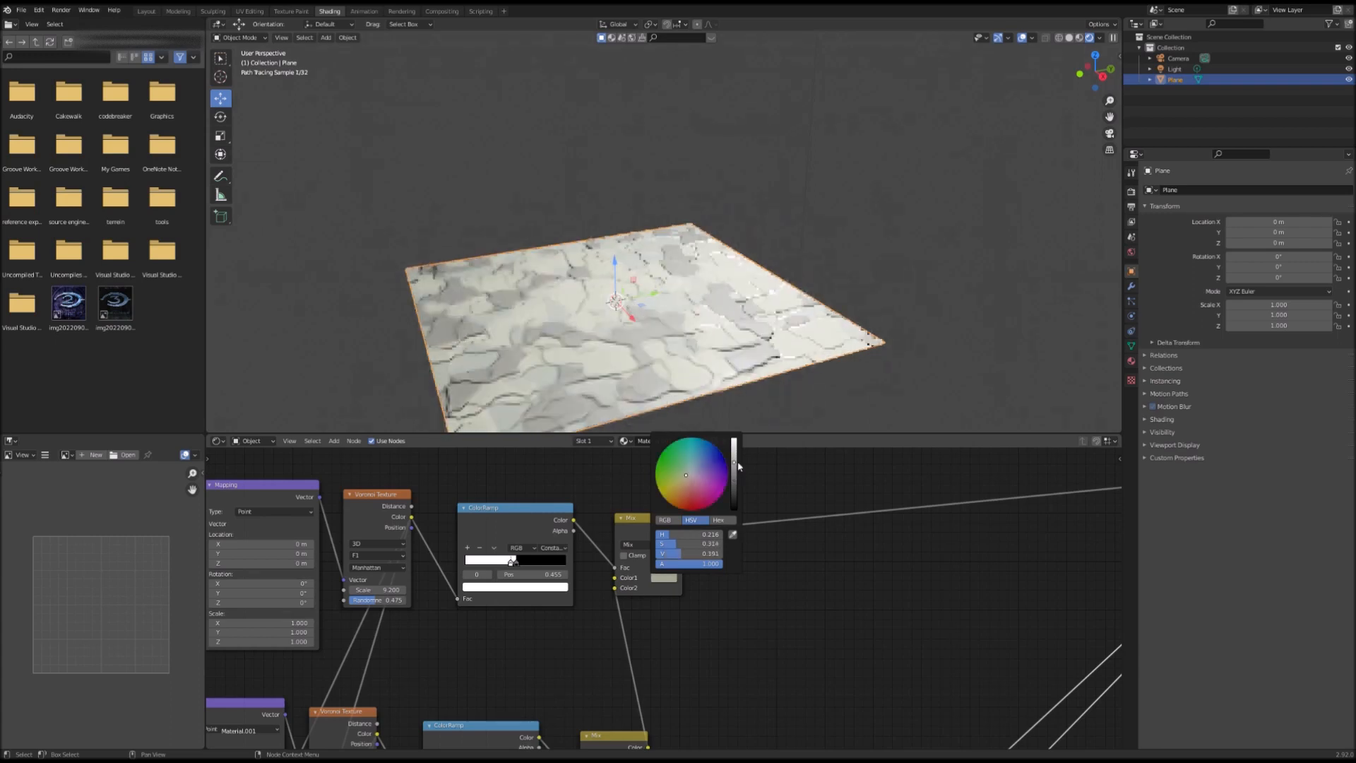
- Examine the camouflage plane's surface from closer and different viewpoints
scroll(769, 702, down, 3)
middle_drag(773, 697, 872, 378)
scroll(867, 676, down, 3)
middle_drag(867, 676, 913, 488)
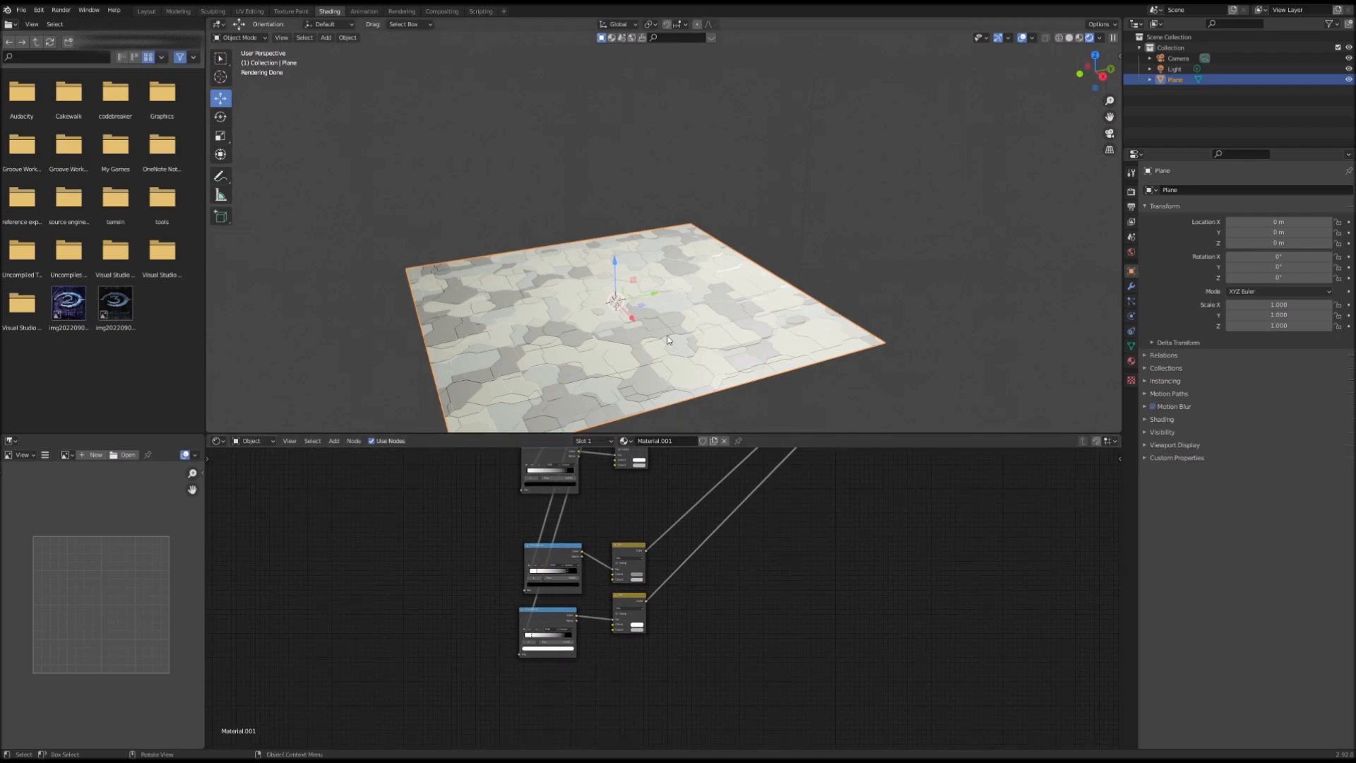
key(shift+grave)
key(w)
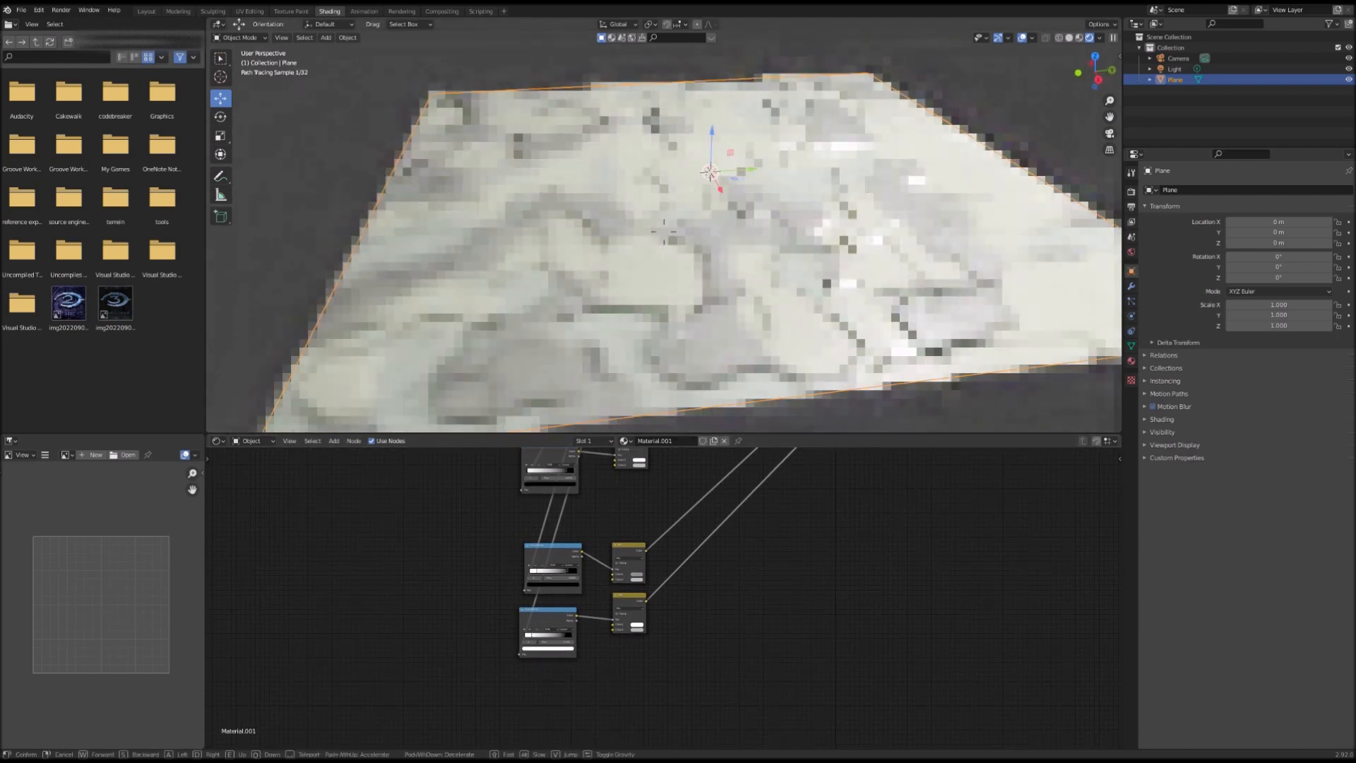
click(664, 231)
scroll(702, 564, down, 2)
middle_drag(702, 574, 616, 680)
key(shift+grave)
key(w)
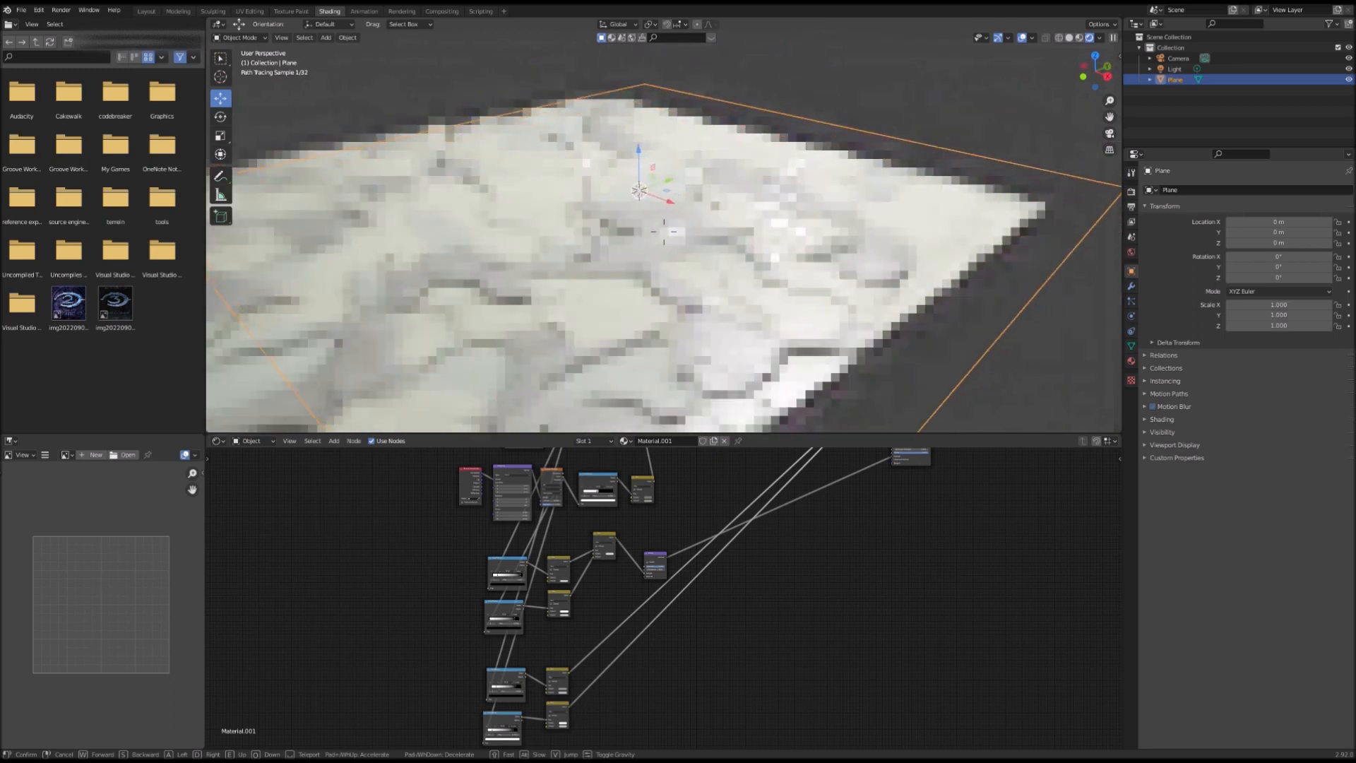
key(s)
click(664, 232)
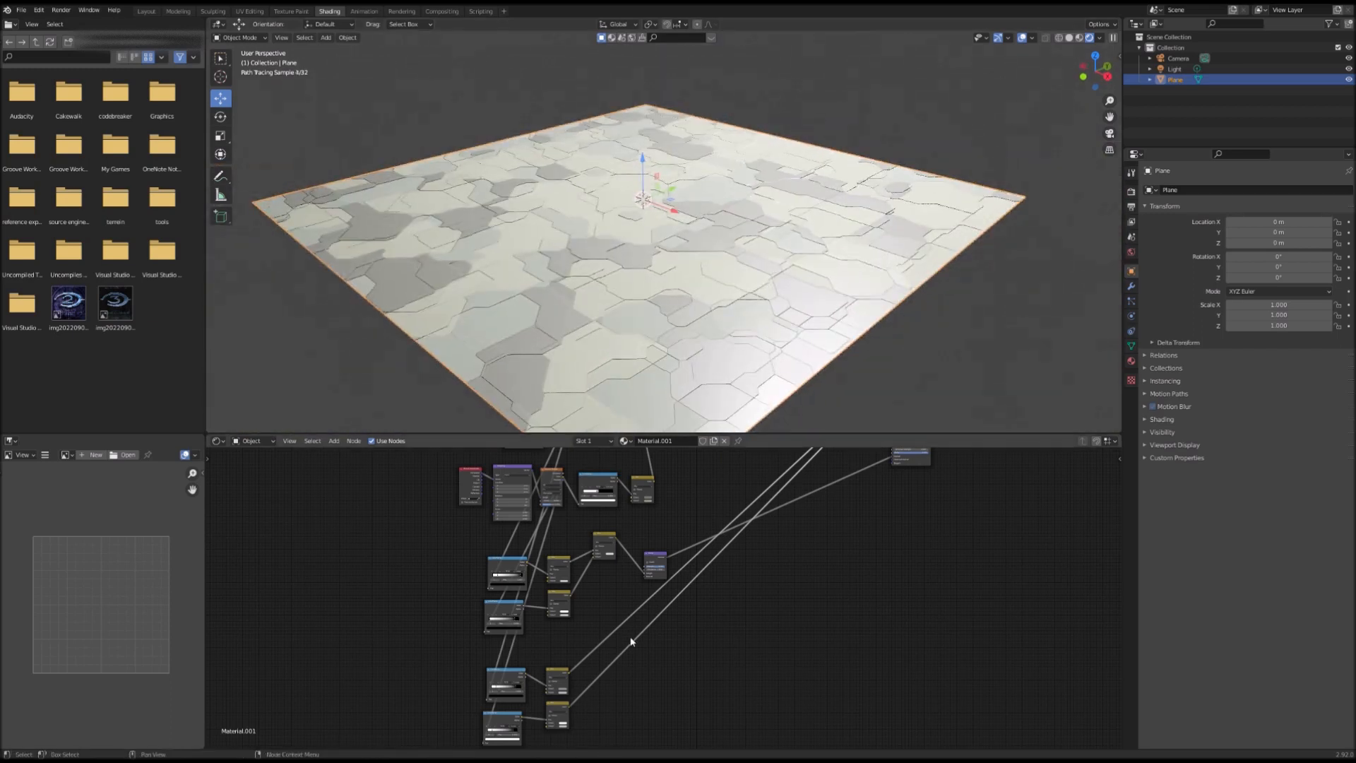
- Add a Noise Texture node below the lowest ColorRamp and attach Texture Coordinate and Mapping nodes to it
scroll(631, 640, down, 1)
middle_drag(631, 641, 647, 507)
scroll(618, 563, up, 3)
key(shift+a)
click(506, 591)
text(noi)
click(545, 605)
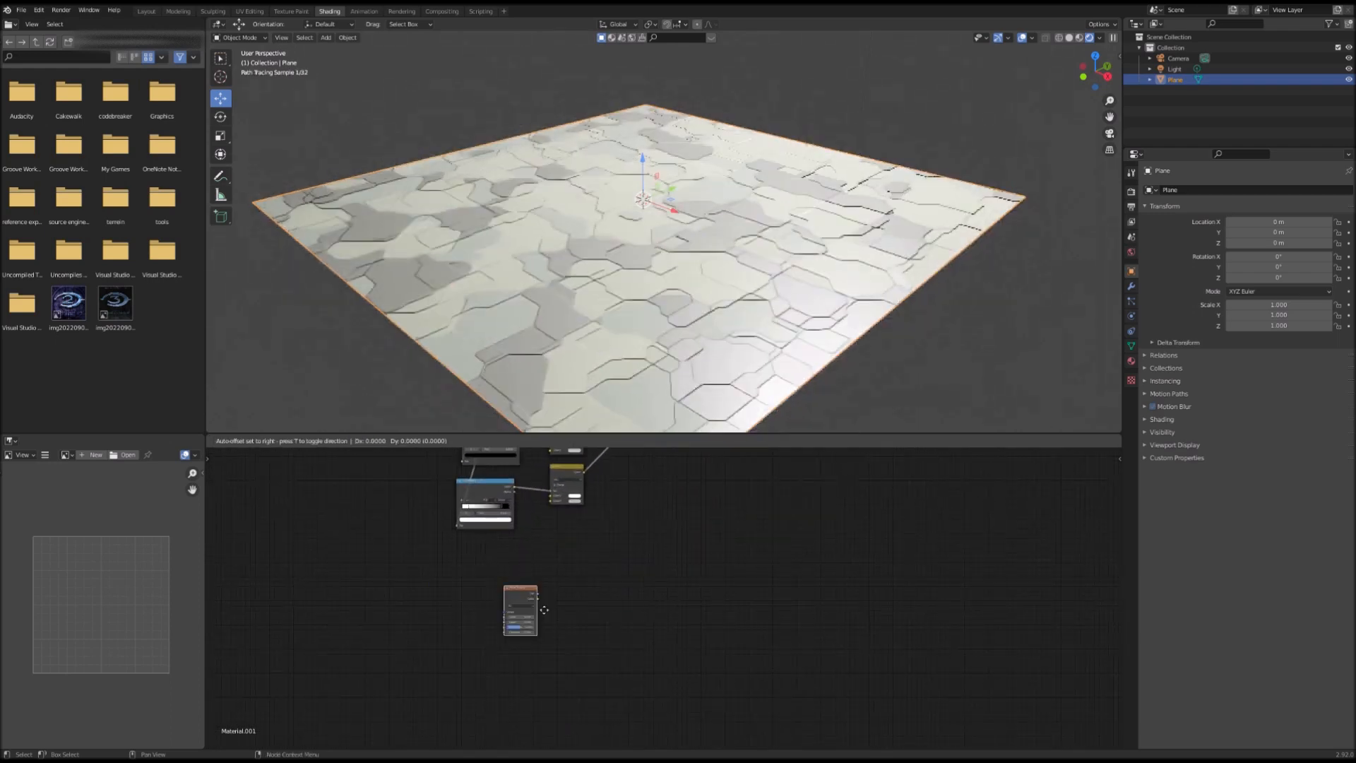
click(484, 598)
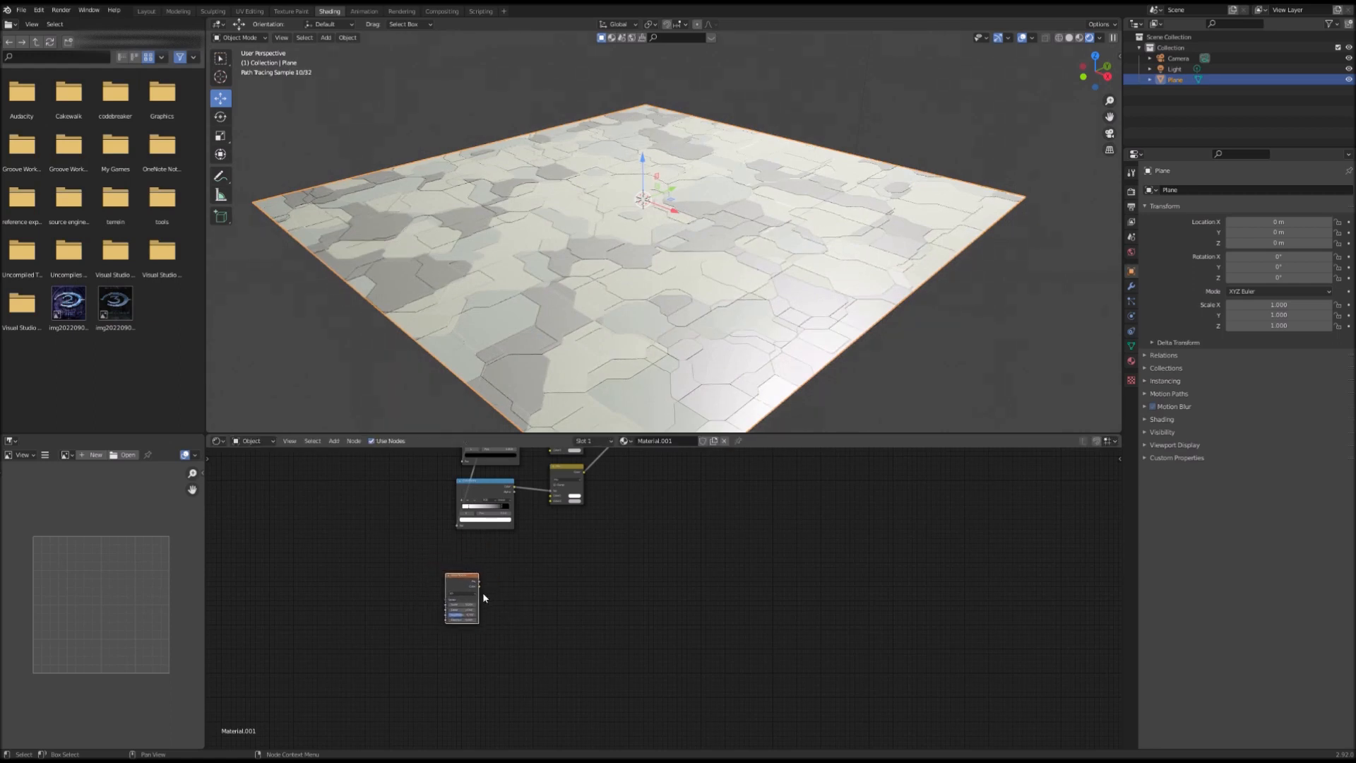
key(ctrl+t)
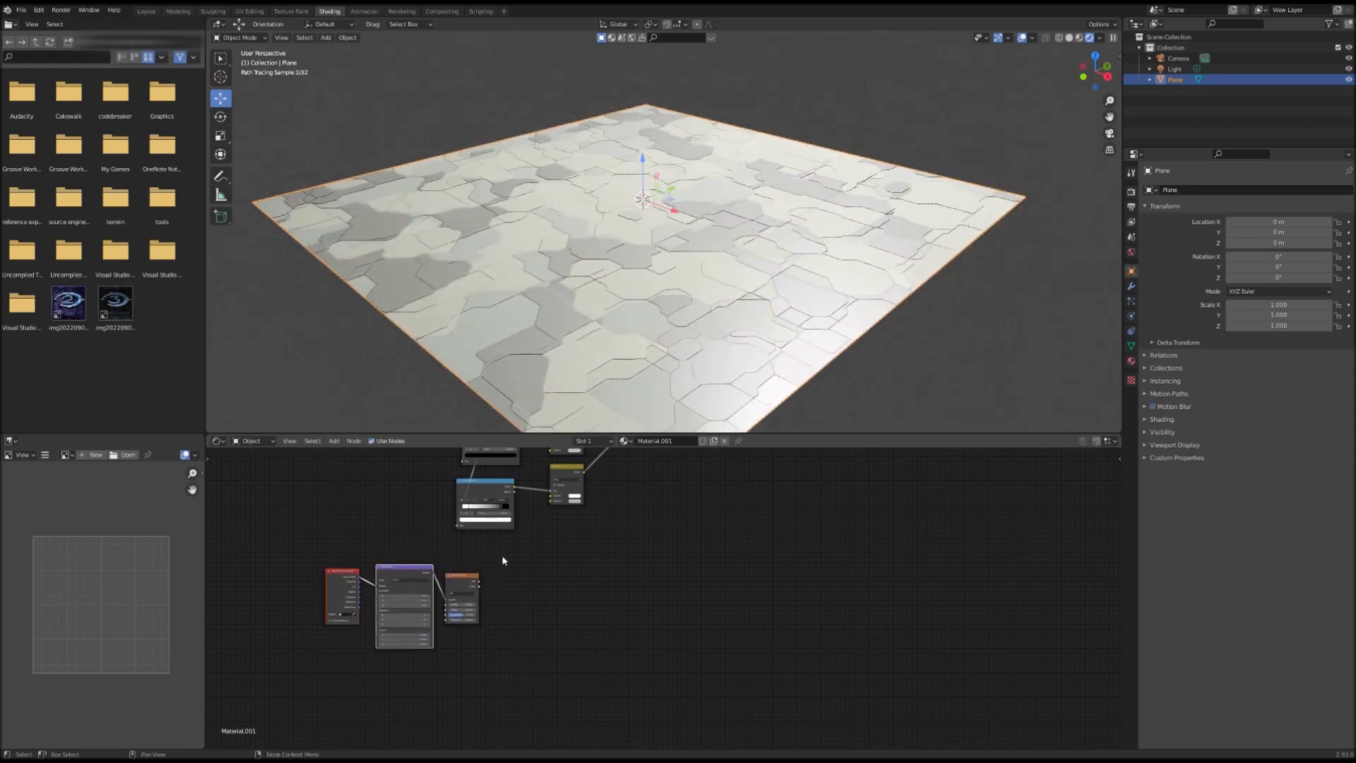
- Duplicate the lowest ColorRamp beside the Noise Texture and feed the noise Color output into its Fac
middle_drag(502, 555, 485, 601)
click(473, 532)
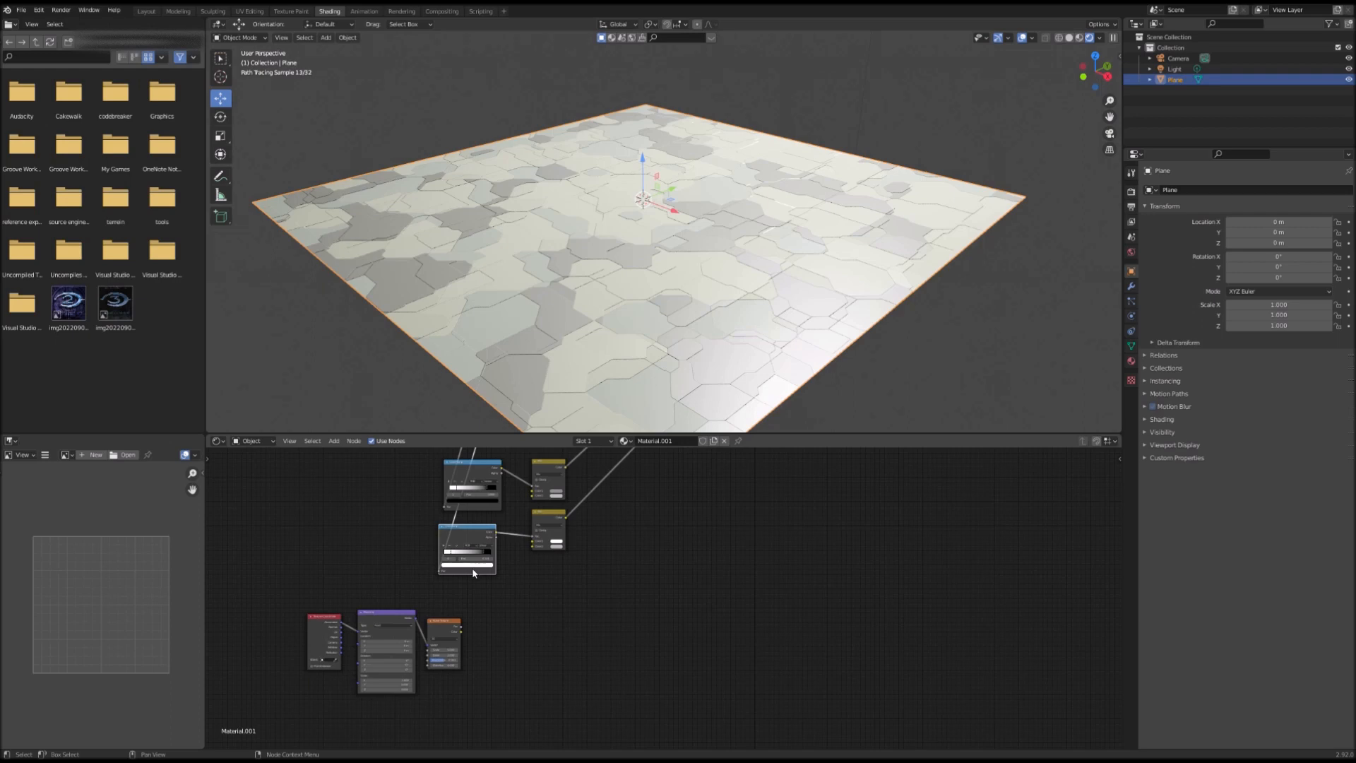
key(shift+d)
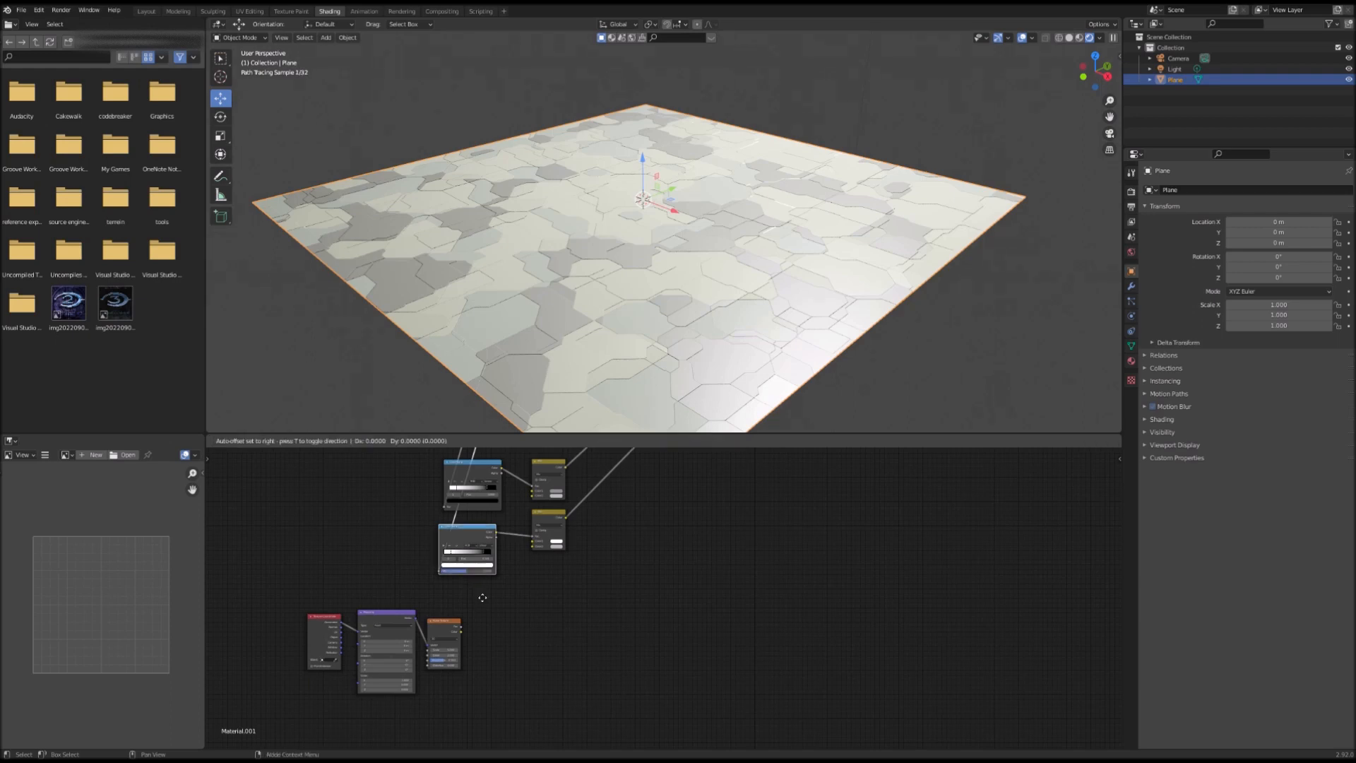
click(538, 688)
click(455, 633)
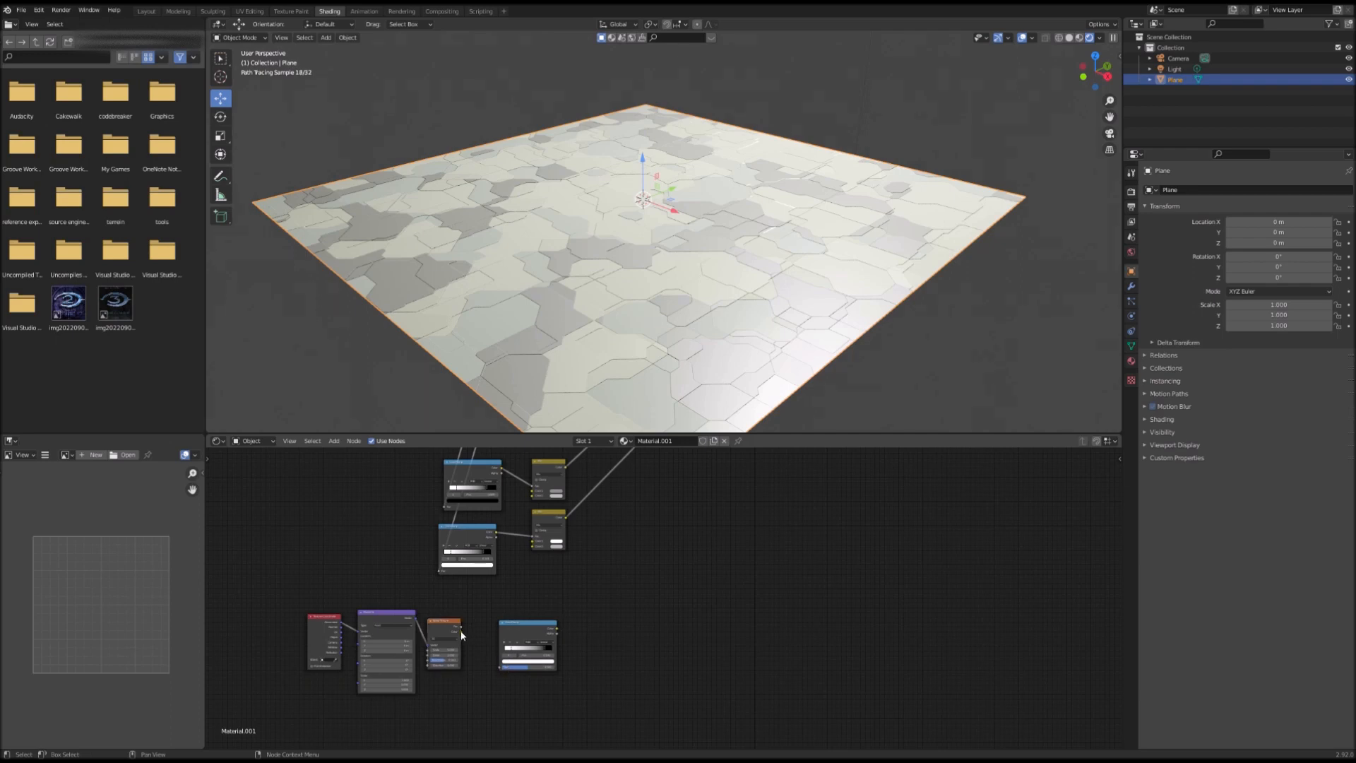
drag(501, 666, 525, 626)
- Place another Mix node after the two lowest Mix nodes and route their outputs into its Fac and Color2
middle_drag(550, 532, 477, 747)
scroll(400, 711, down, 2)
scroll(505, 701, down, 1)
drag(735, 463, 559, 724)
middle_drag(653, 677, 694, 493)
scroll(633, 518, up, 6)
middle_drag(610, 525, 660, 517)
scroll(660, 517, up, 2)
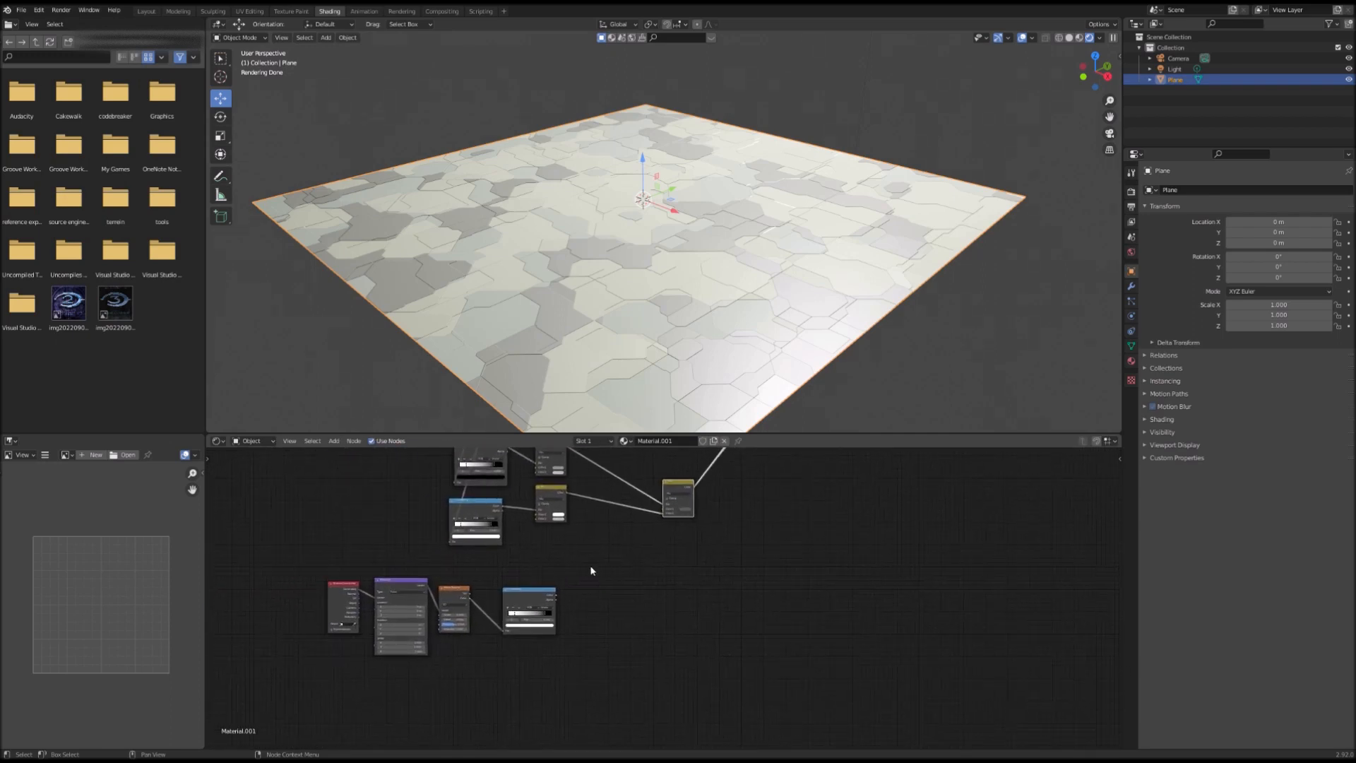
- Add a MixRGB node after the noise ColorRamp and connect the ramp's Color output to its Fac
key(shift+a)
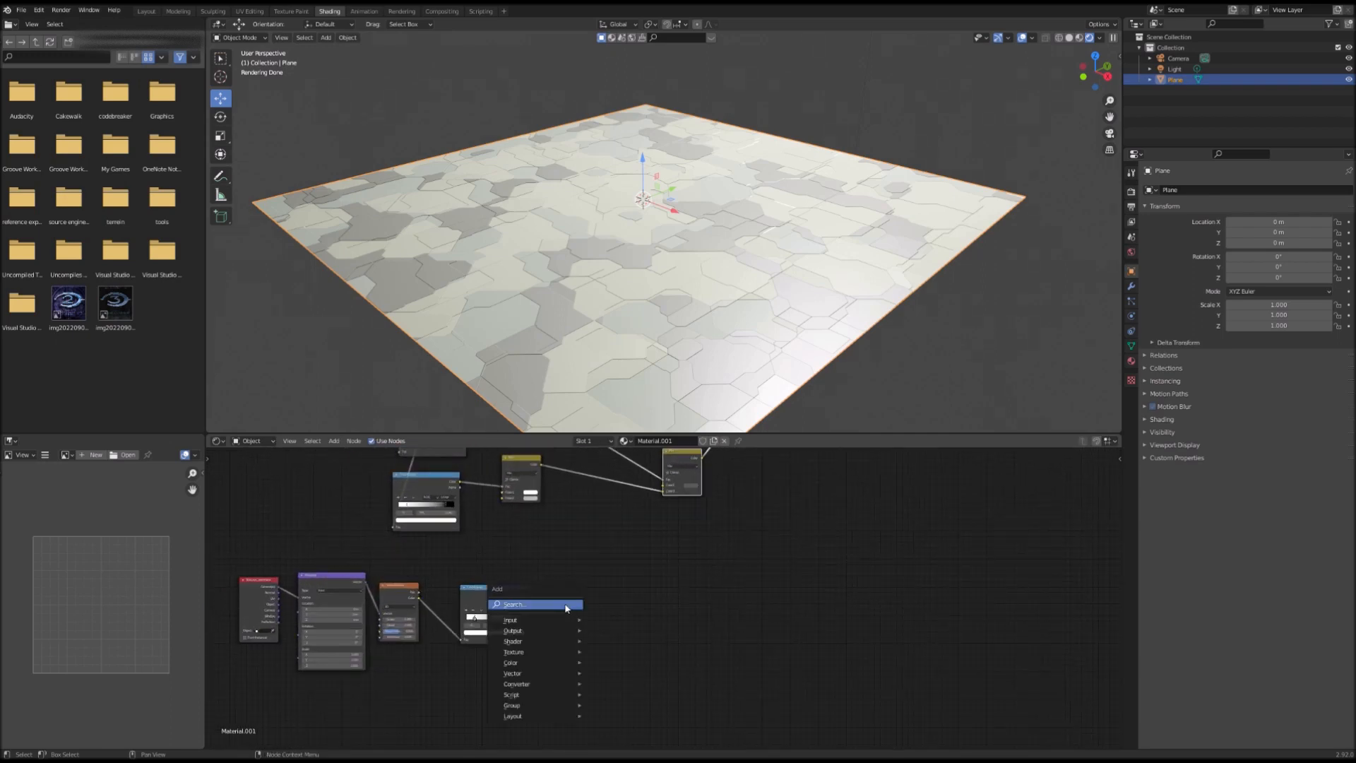
text(mix)
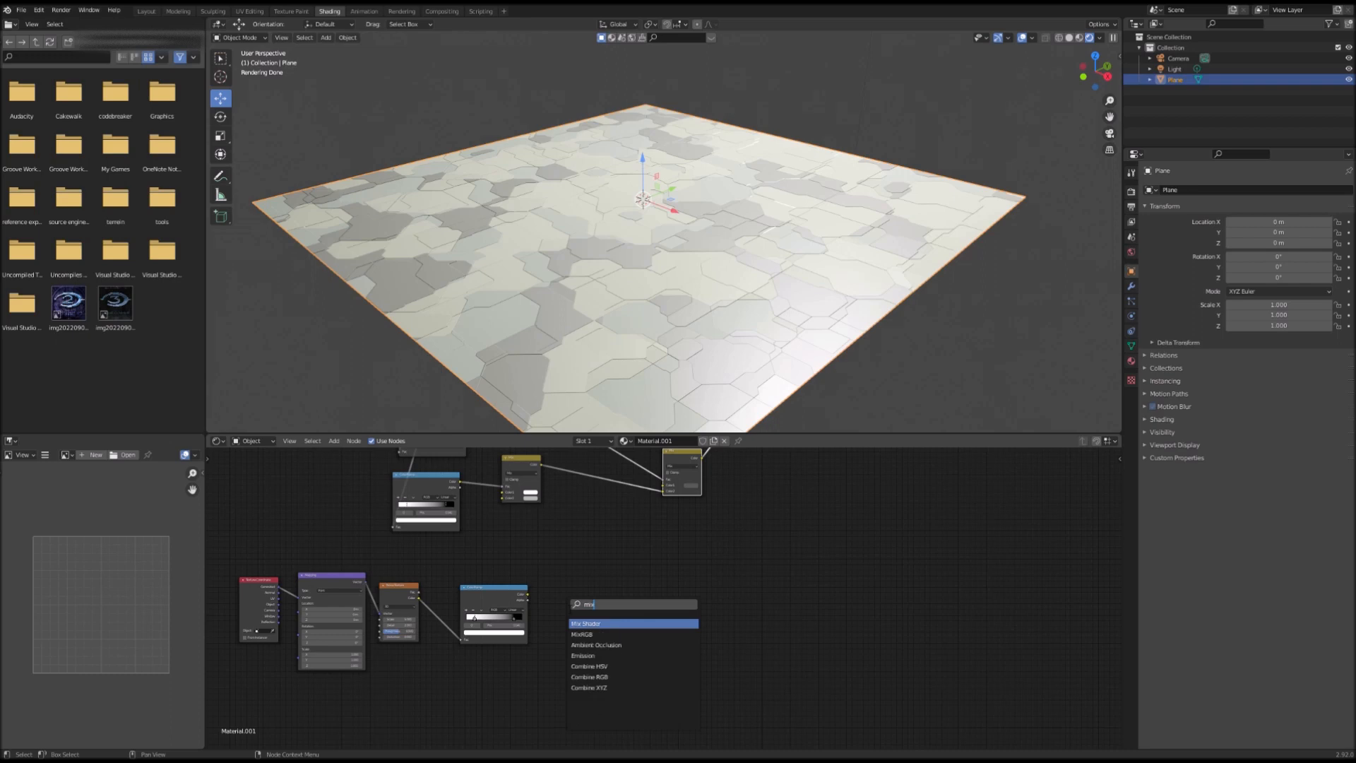
key(Down)
key(Return)
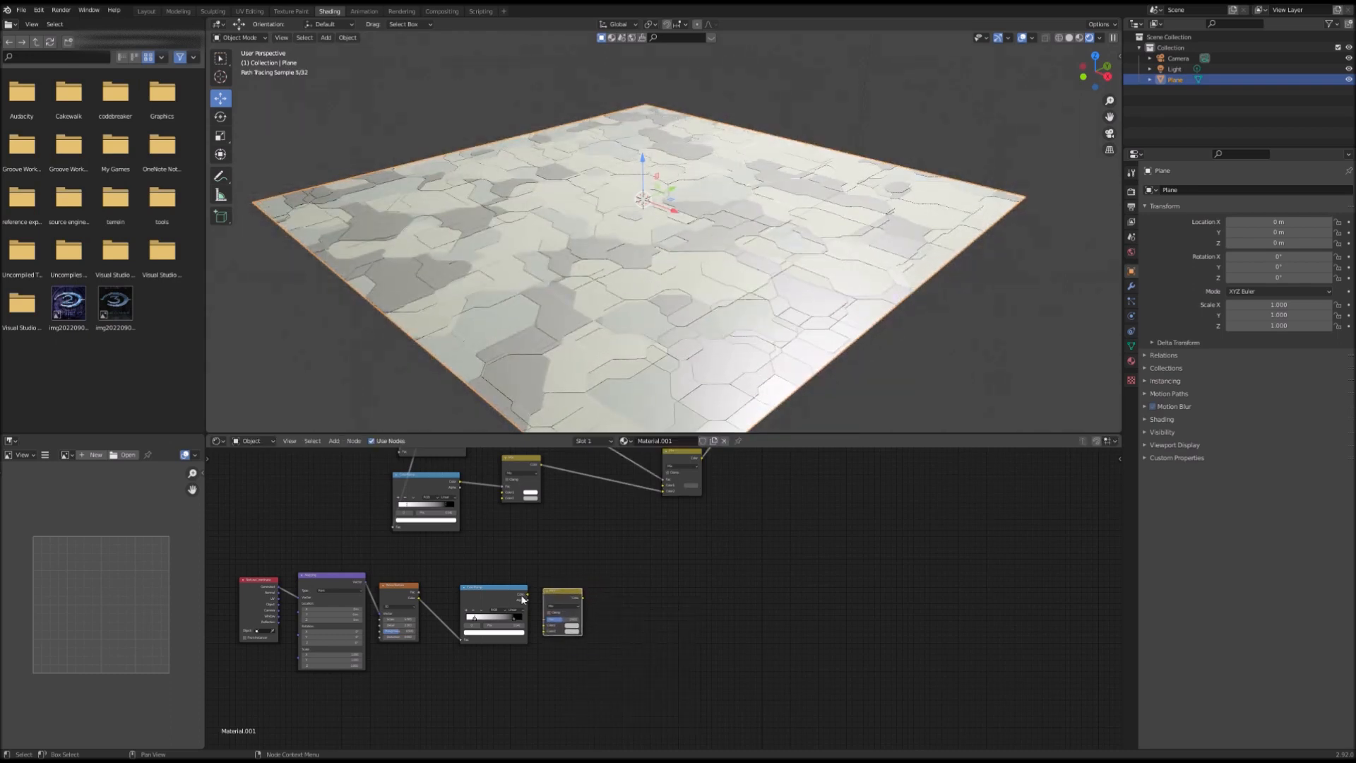
mouse_move(527, 595)
mouse_down()
mouse_move(540, 619)
mouse_move(535, 604)
mouse_up()
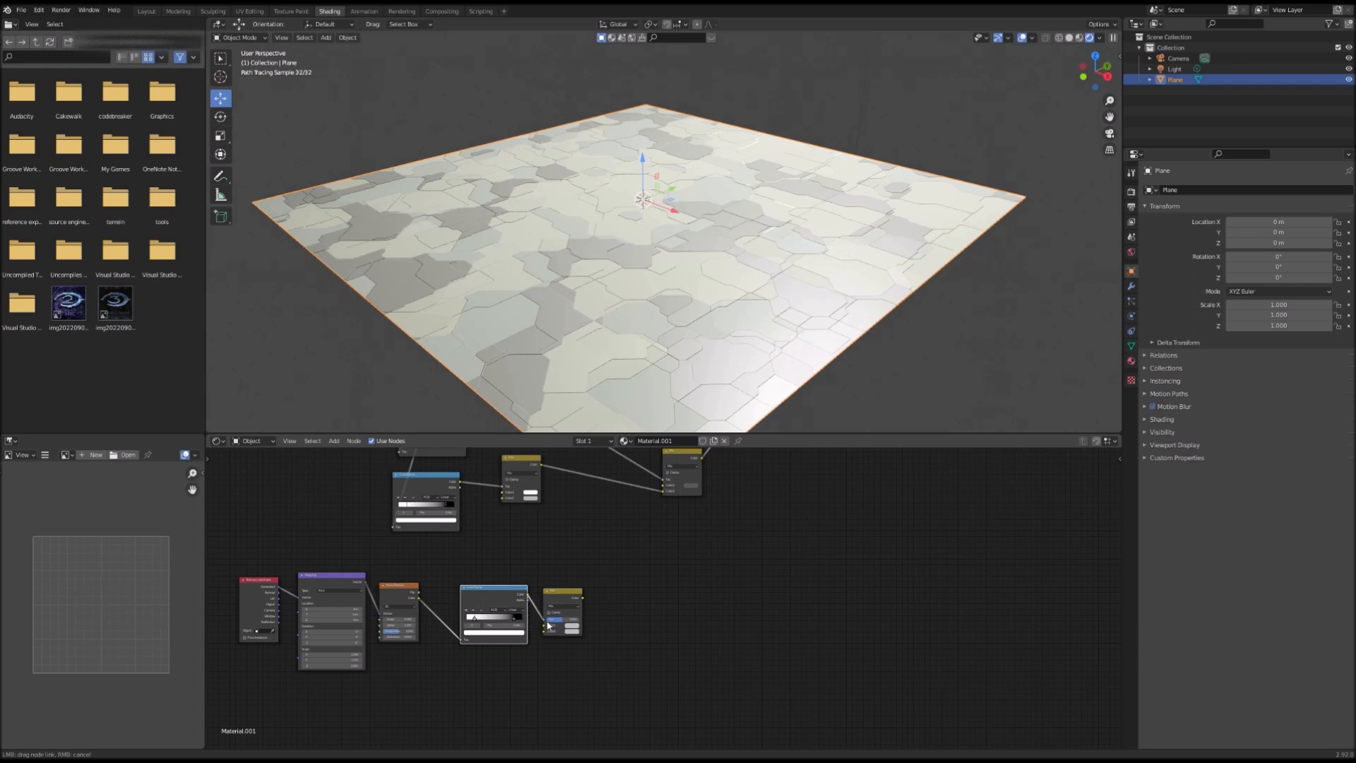
drag(548, 625, 548, 625)
- Connect the noise Mix node's Color output to Color1 of the Mix node that combines the two lowest mixes
middle_drag(629, 606, 594, 654)
drag(548, 647, 571, 635)
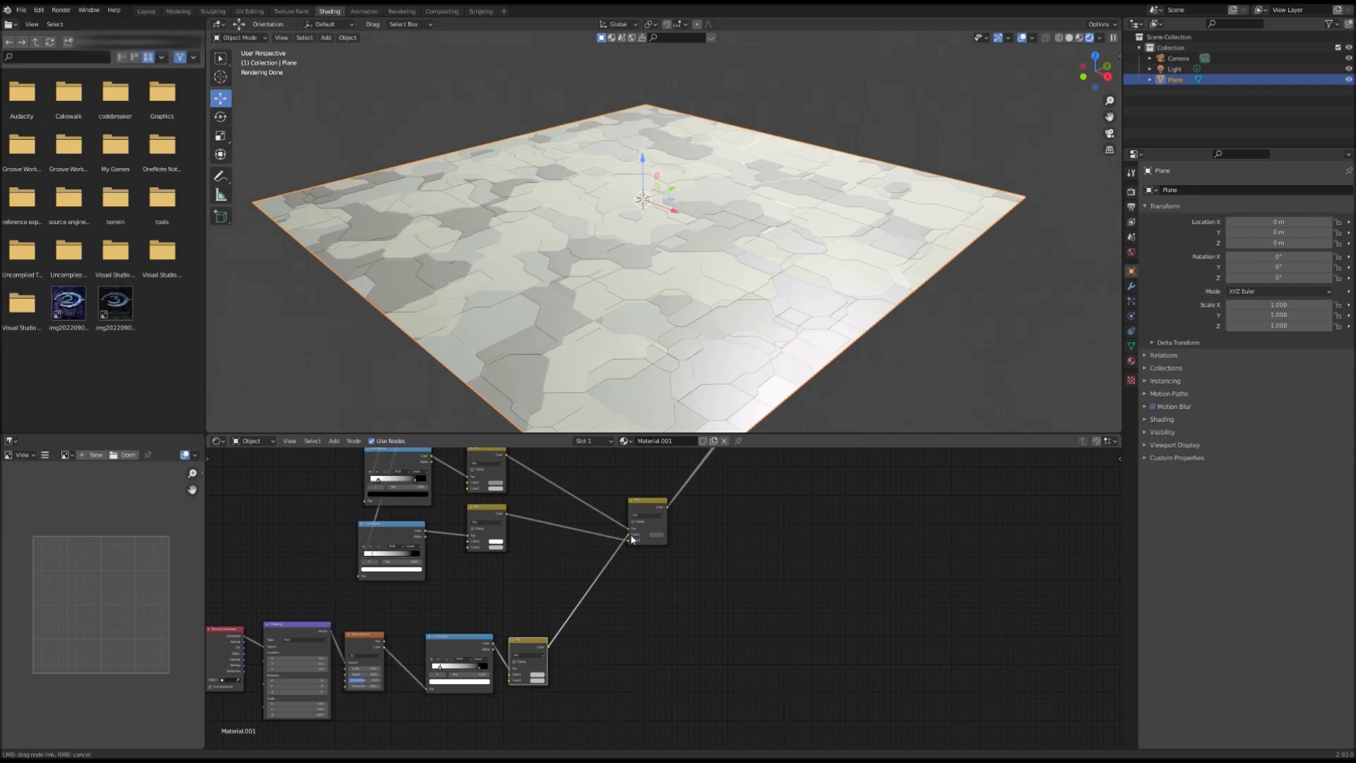
drag(632, 539, 630, 541)
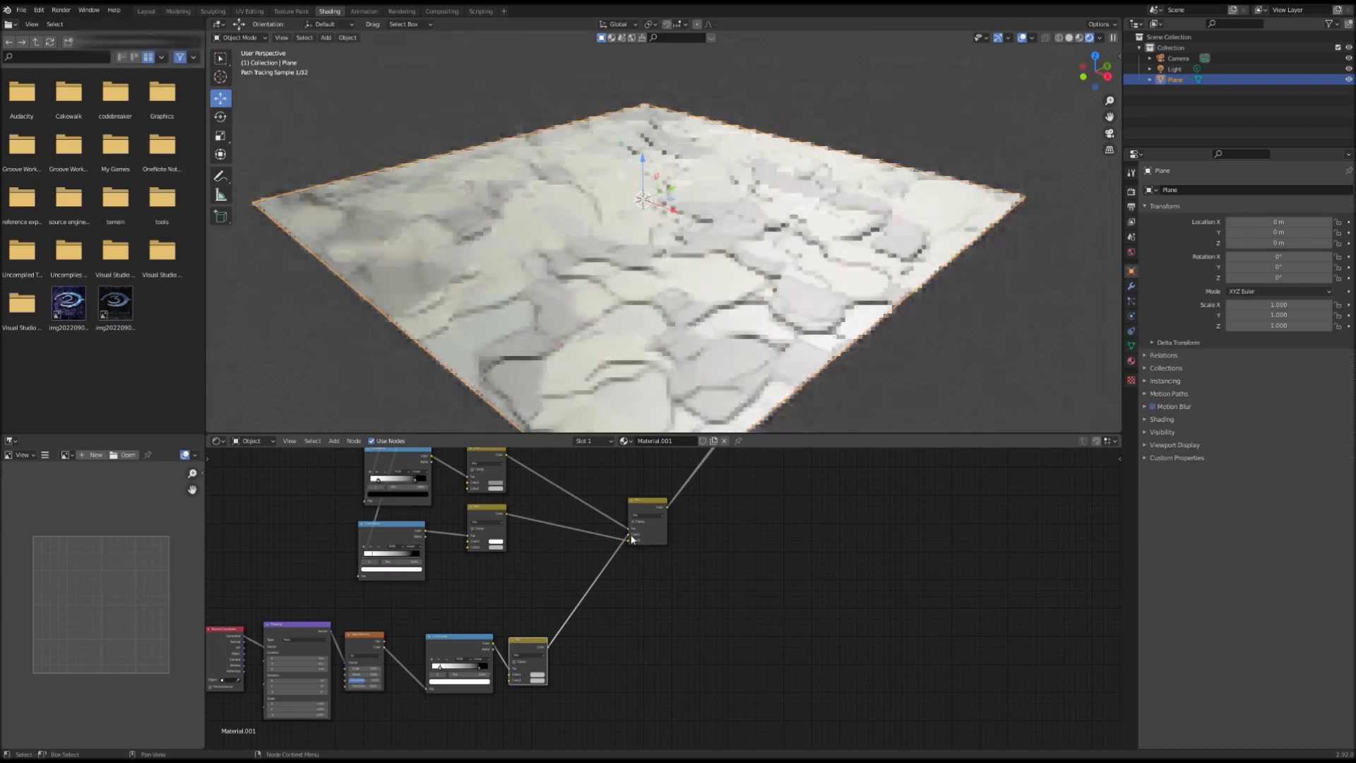
- Set Color1 of the noise Mix node to black and move the noise ColorRamp's black stop to 0.459
middle_drag(583, 679, 672, 599)
scroll(501, 580, up, 6)
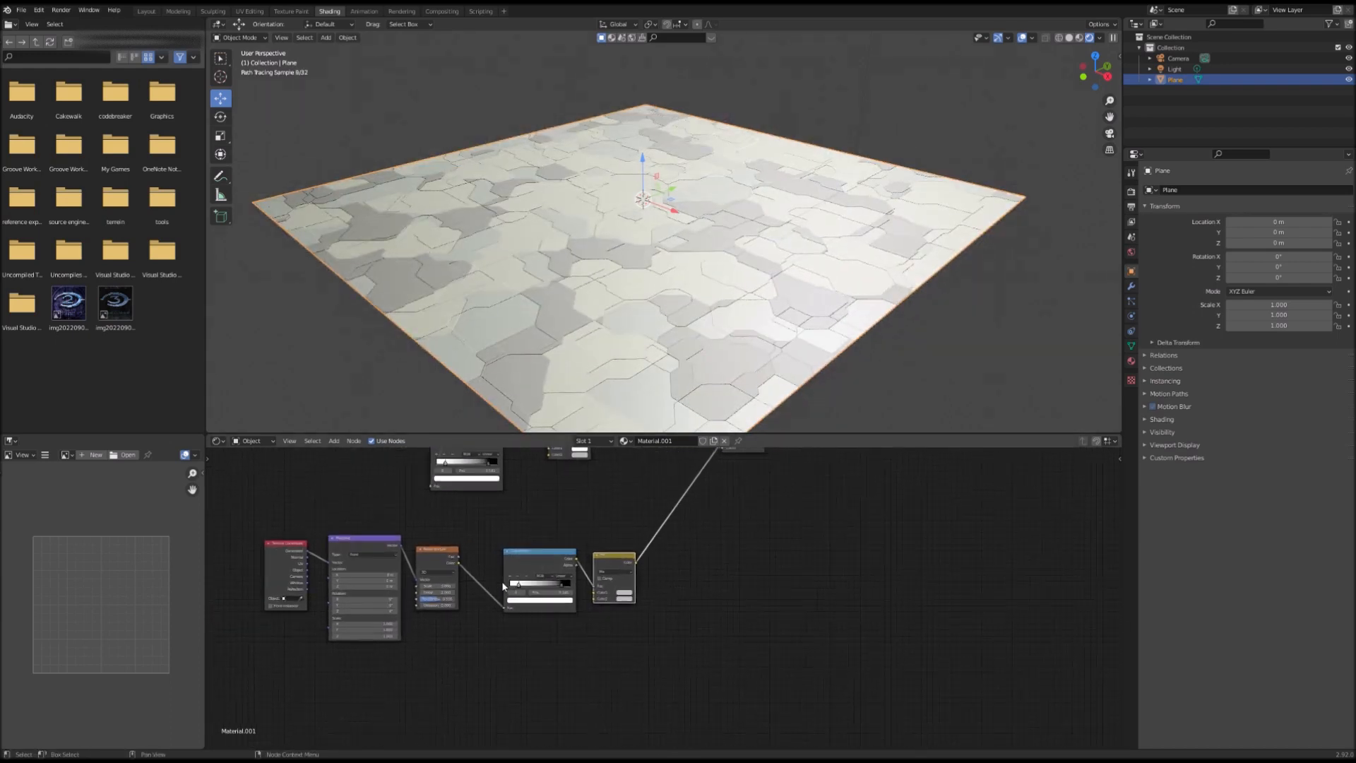
drag(512, 579, 506, 578)
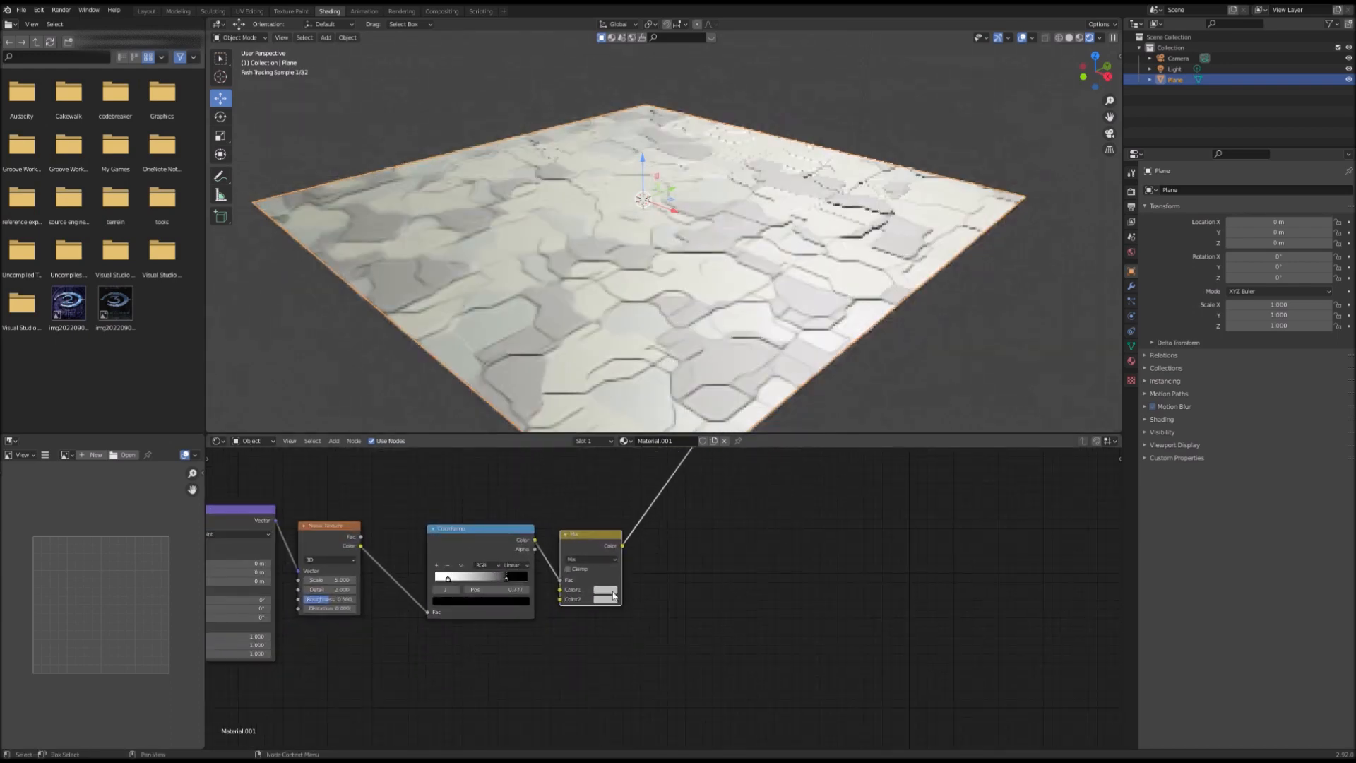
click(605, 589)
drag(670, 477, 671, 524)
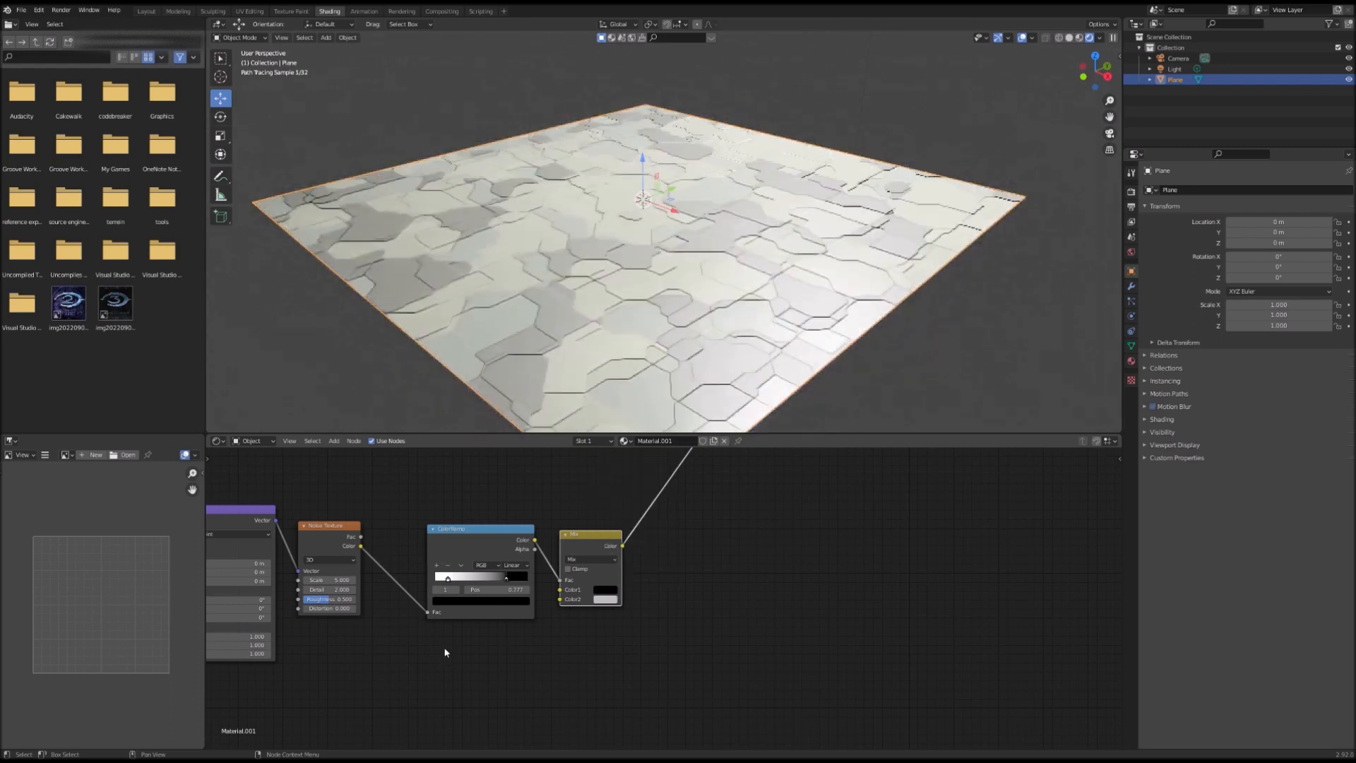
middle_drag(448, 646, 661, 680)
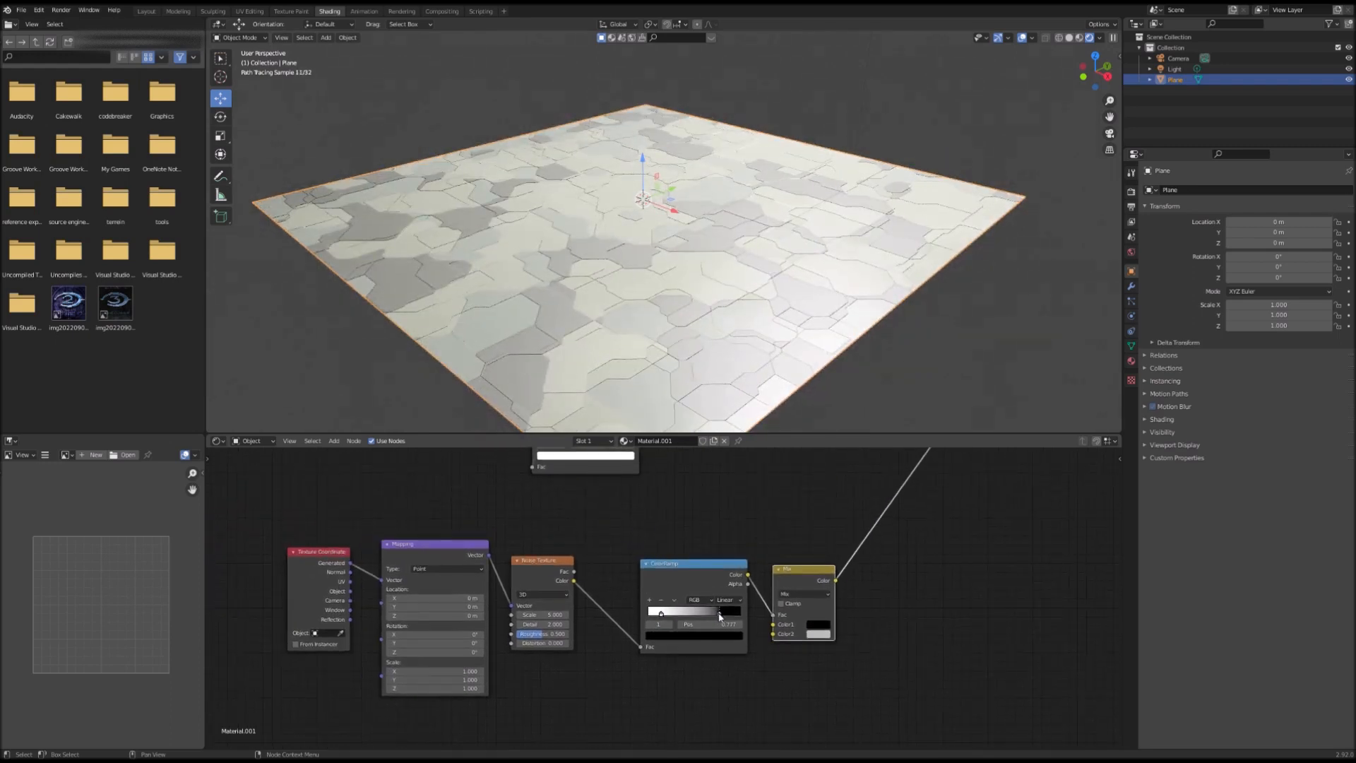
drag(721, 615, 689, 614)
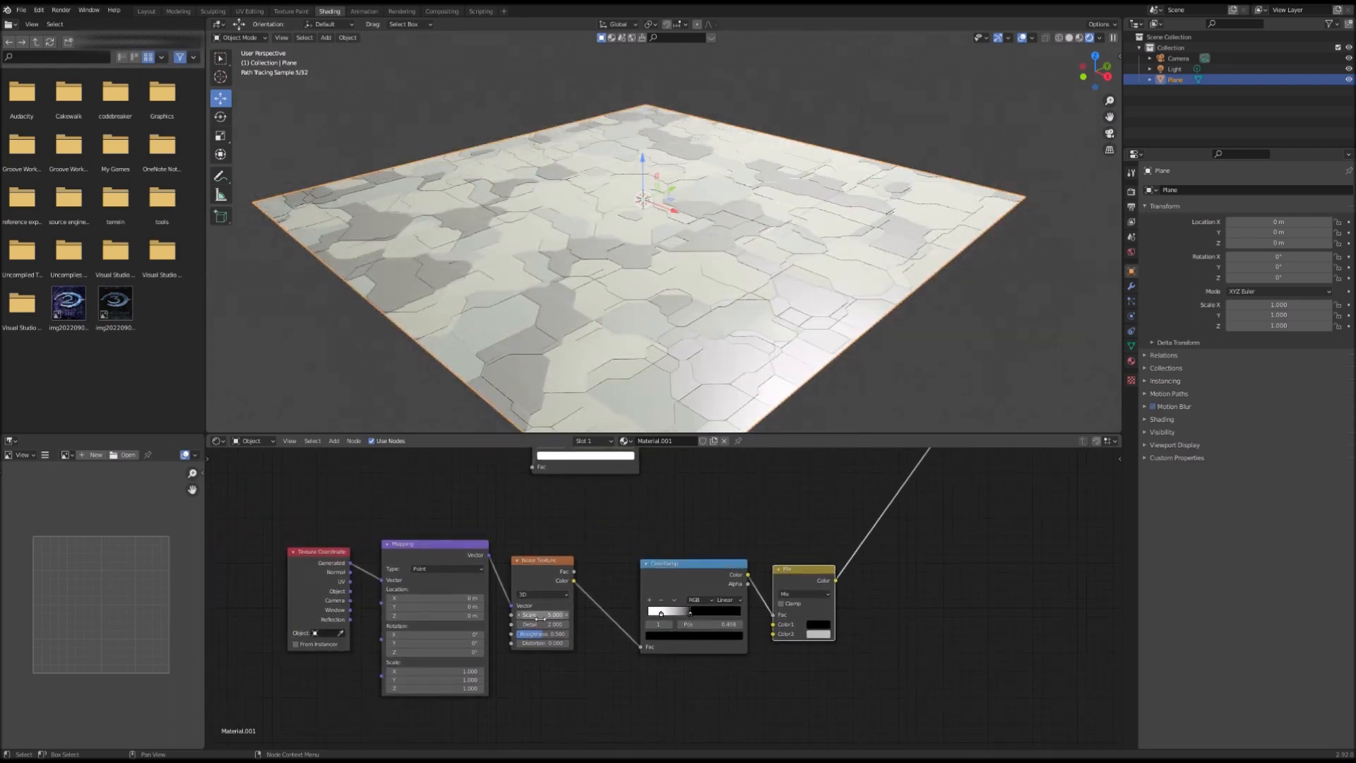
- Connect the noise Mix node's Color output to Color2 of the Mix node feeding the Bump node
middle_drag(784, 566, 473, 487)
scroll(633, 666, down, 8)
scroll(472, 487, down, 3)
mouse_move(577, 611)
middle_down()
mouse_move(577, 662)
mouse_move(577, 616)
middle_up()
drag(551, 723, 549, 492)
- Examine how the noise branch connects to the bump Mix node and the lower combining Mix node
middle_drag(648, 659, 772, 515)
scroll(708, 424, up, 10)
scroll(689, 319, down, 6)
scroll(686, 332, down, 5)
middle_drag(731, 537, 646, 712)
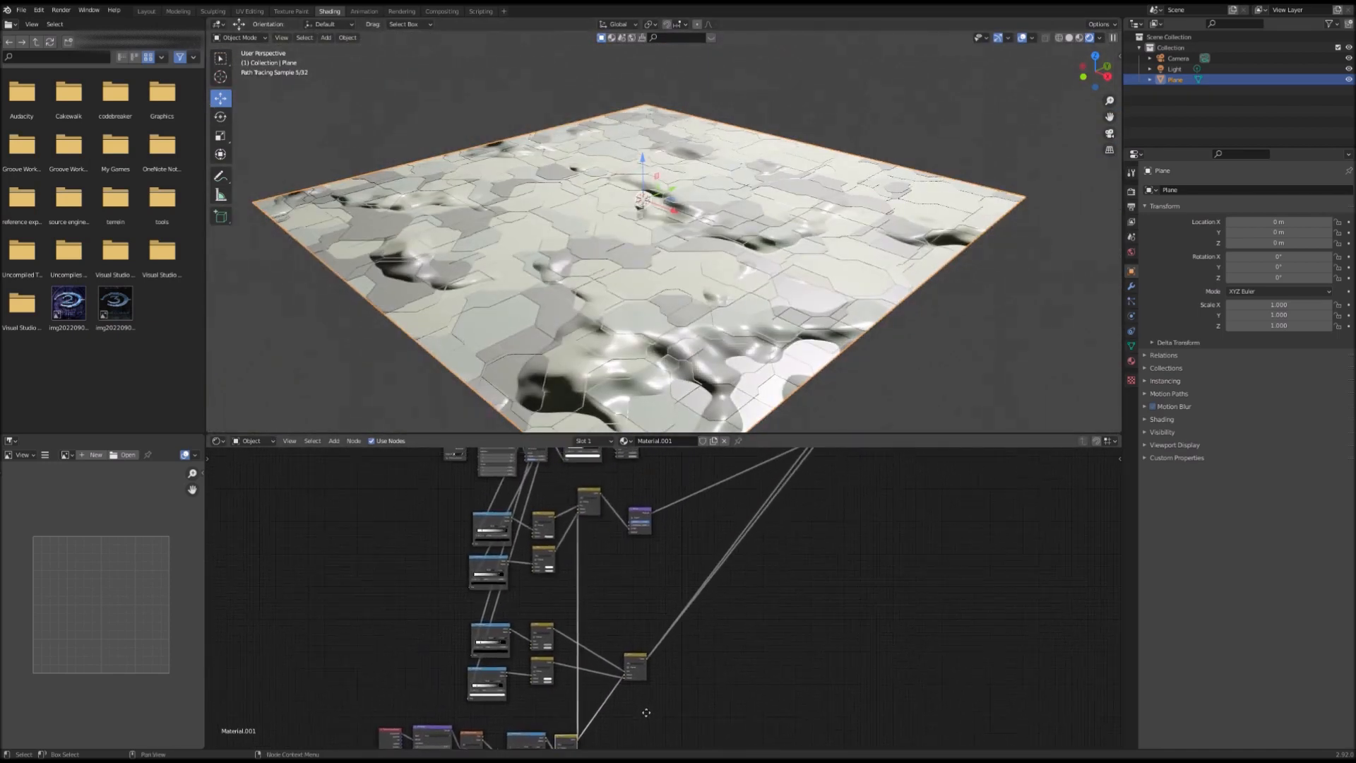
scroll(608, 537, up, 4)
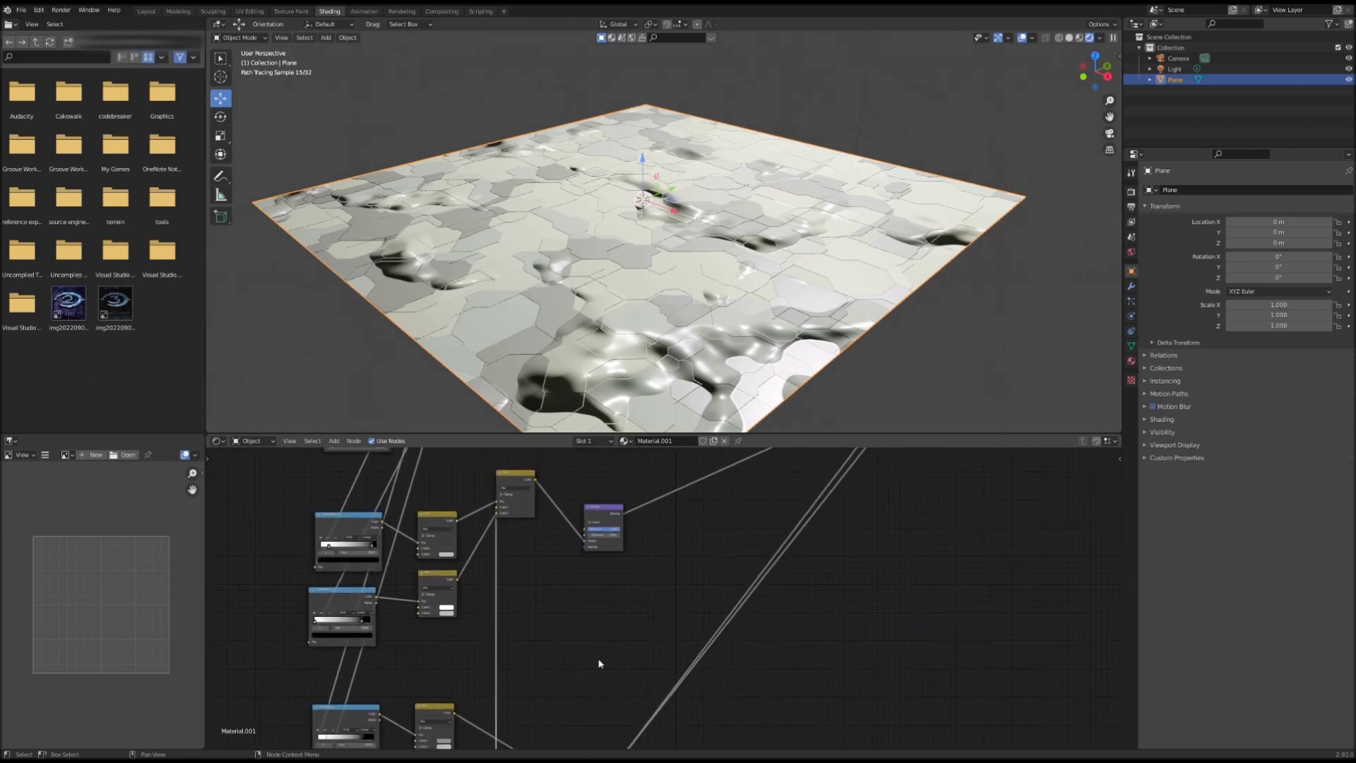
middle_drag(599, 663, 704, 420)
mouse_move(669, 557)
middle_down()
mouse_move(693, 663)
mouse_move(720, 604)
mouse_move(680, 724)
mouse_move(667, 555)
middle_up()
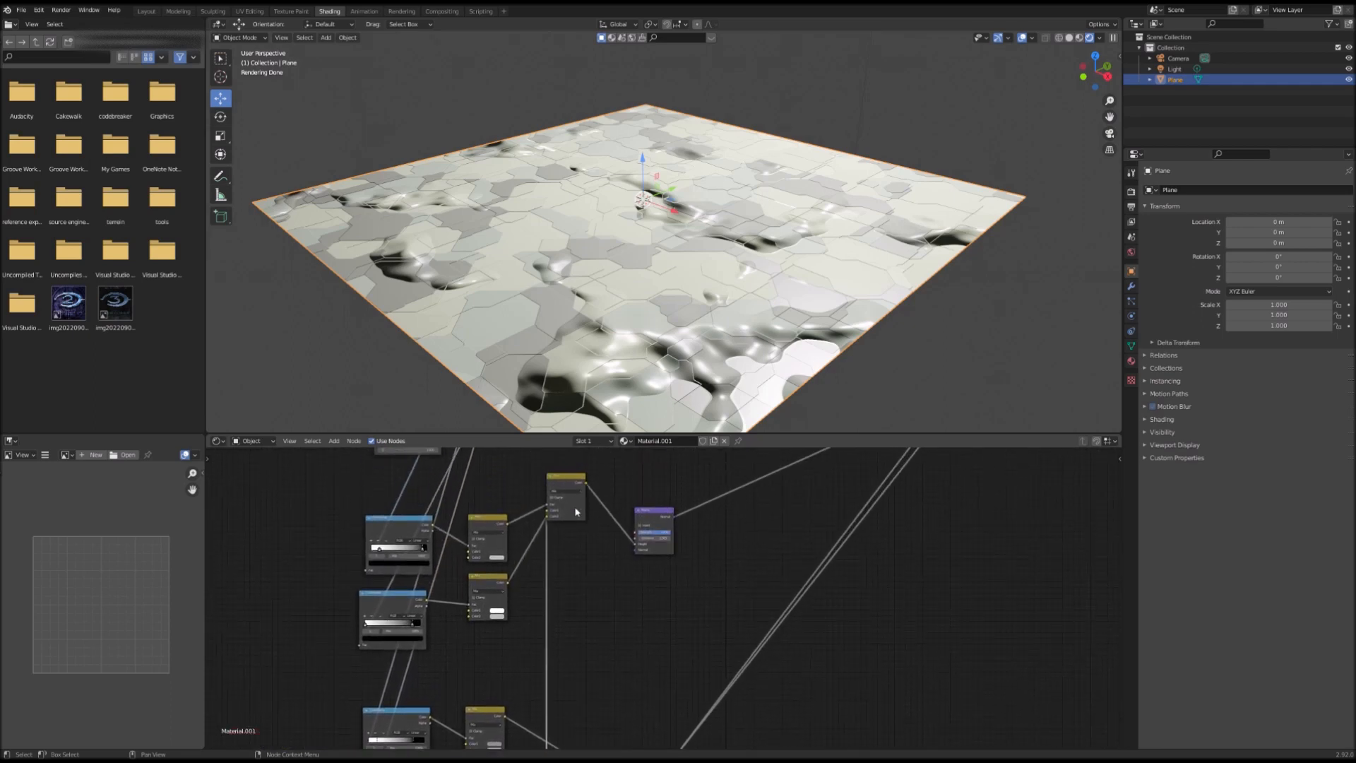
middle_drag(605, 595, 587, 739)
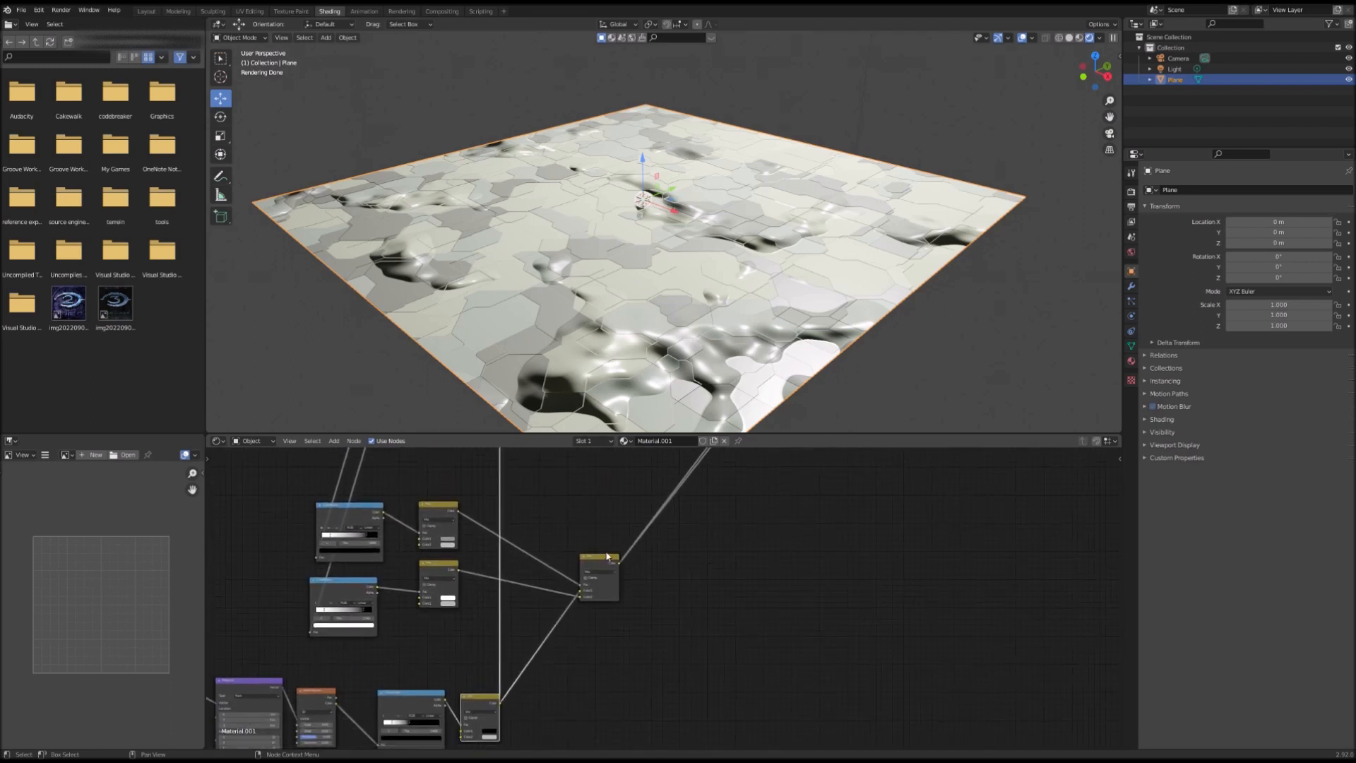
middle_drag(605, 615, 669, 645)
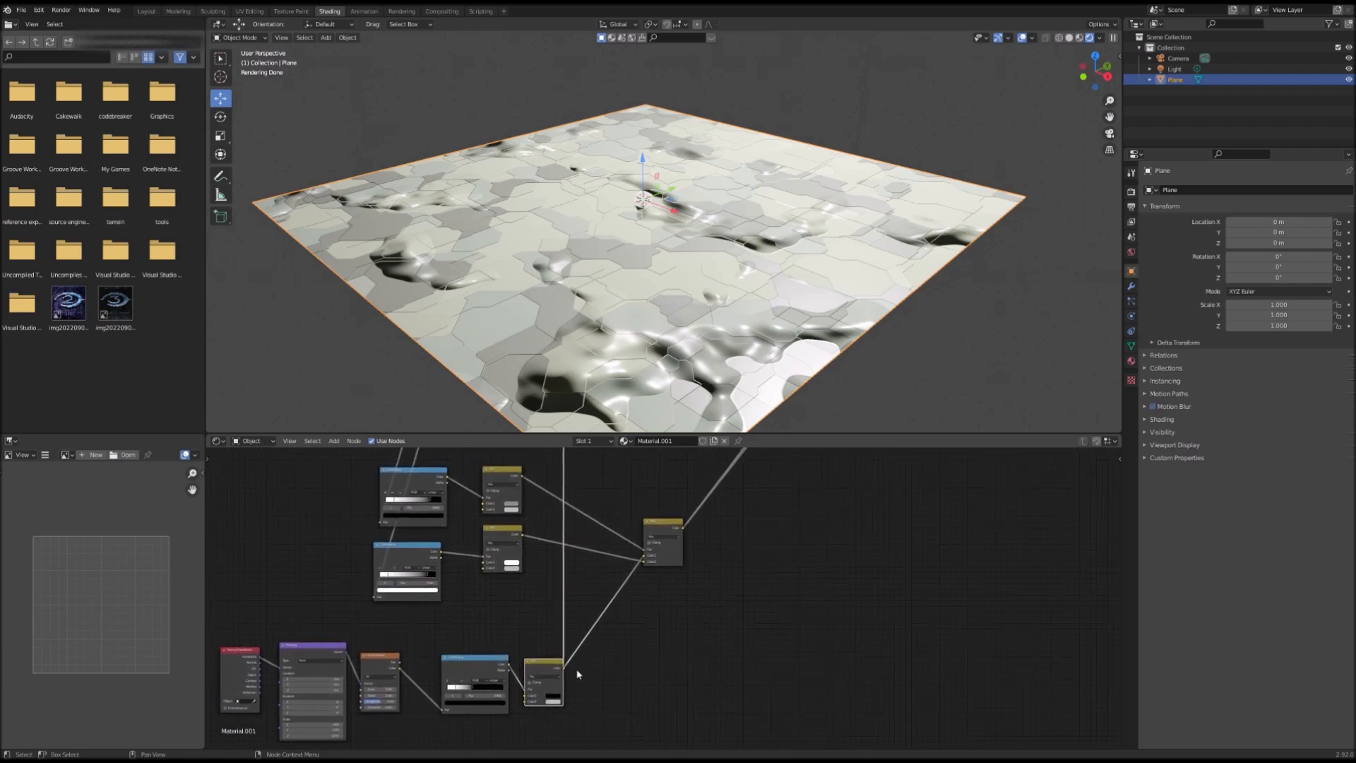
- Set the Noise Texture's Detail to 10.5 and Roughness to 0.75
middle_drag(580, 688, 732, 658)
scroll(608, 671, up, 7)
middle_drag(630, 671, 826, 584)
scroll(661, 600, up, 4)
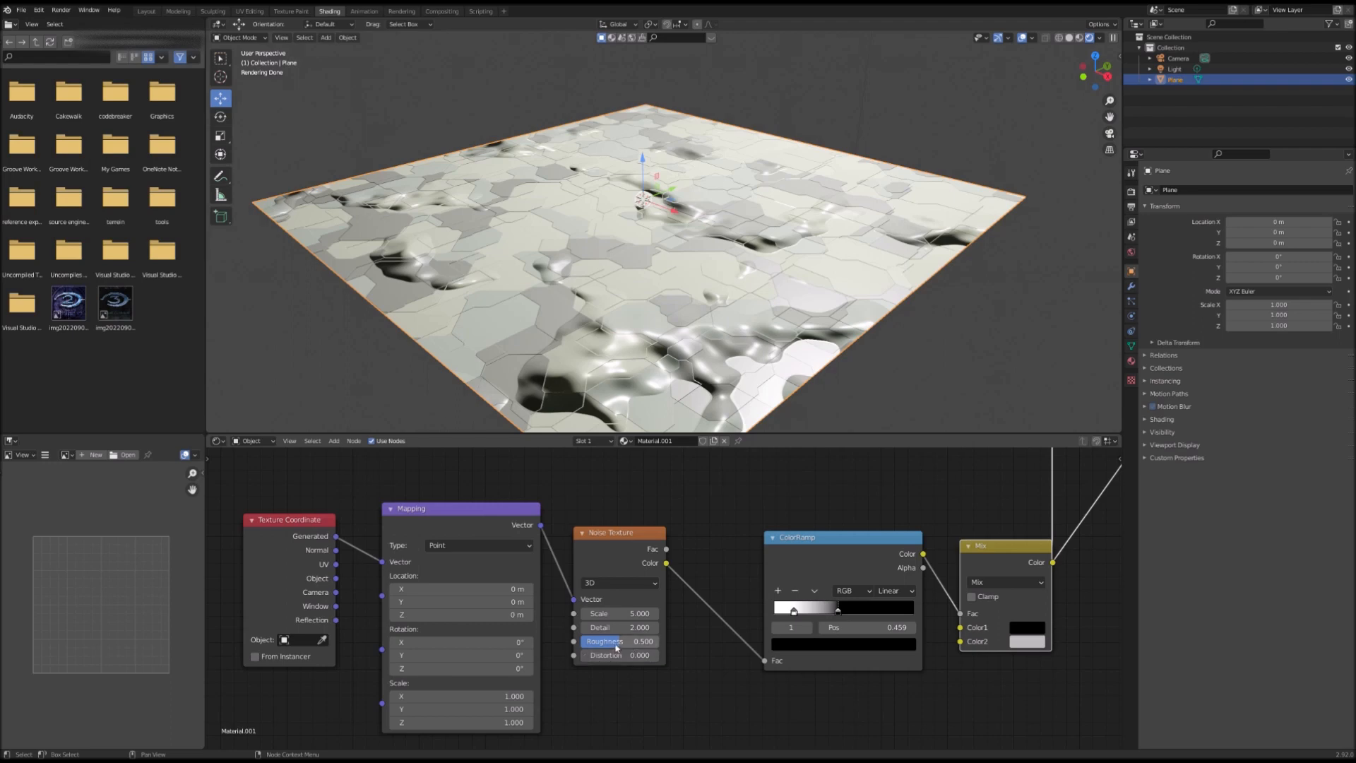
drag(618, 644, 701, 628)
- Move the noise ColorRamp's black stop to 0.427 and brighten Color1 of the noise Mix node to grey
middle_drag(732, 642, 528, 665)
drag(634, 634, 649, 640)
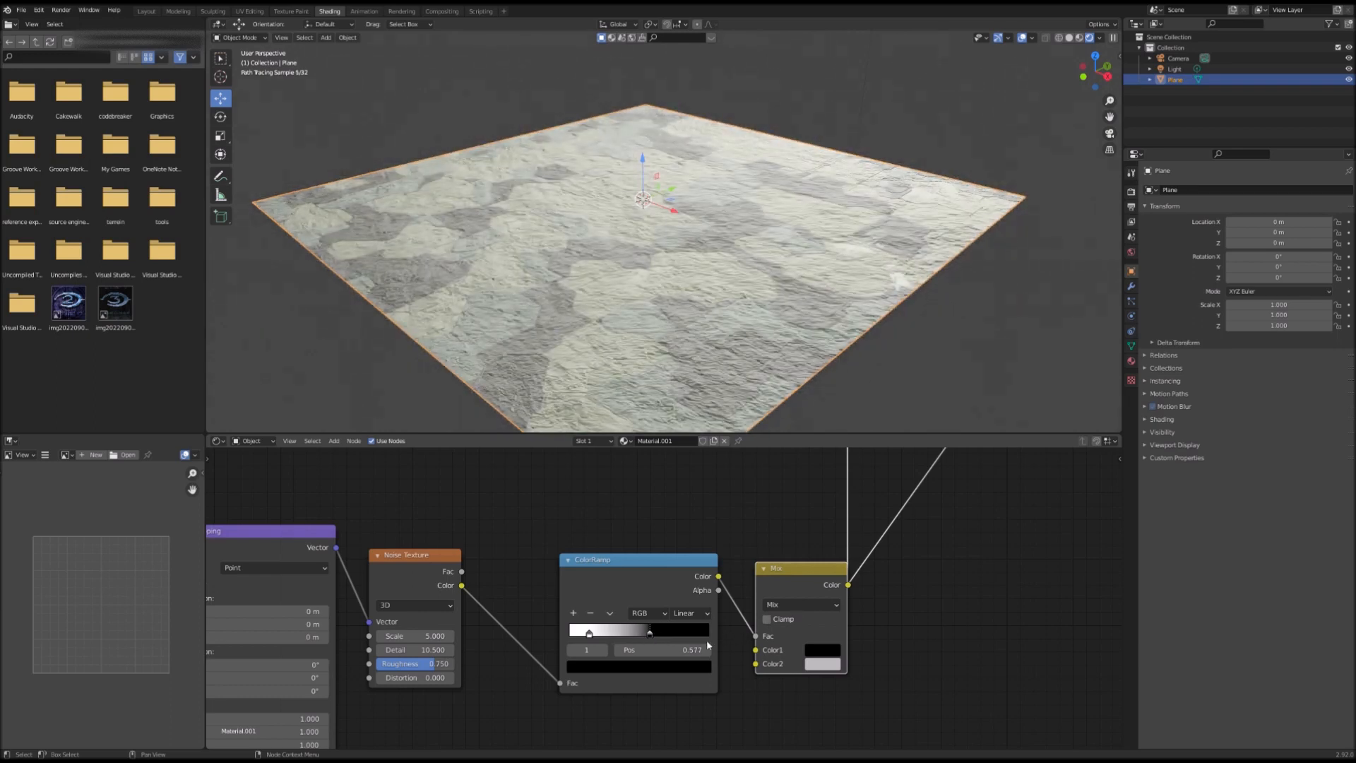
mouse_move(632, 640)
mouse_down()
mouse_move(618, 643)
mouse_move(629, 638)
mouse_up()
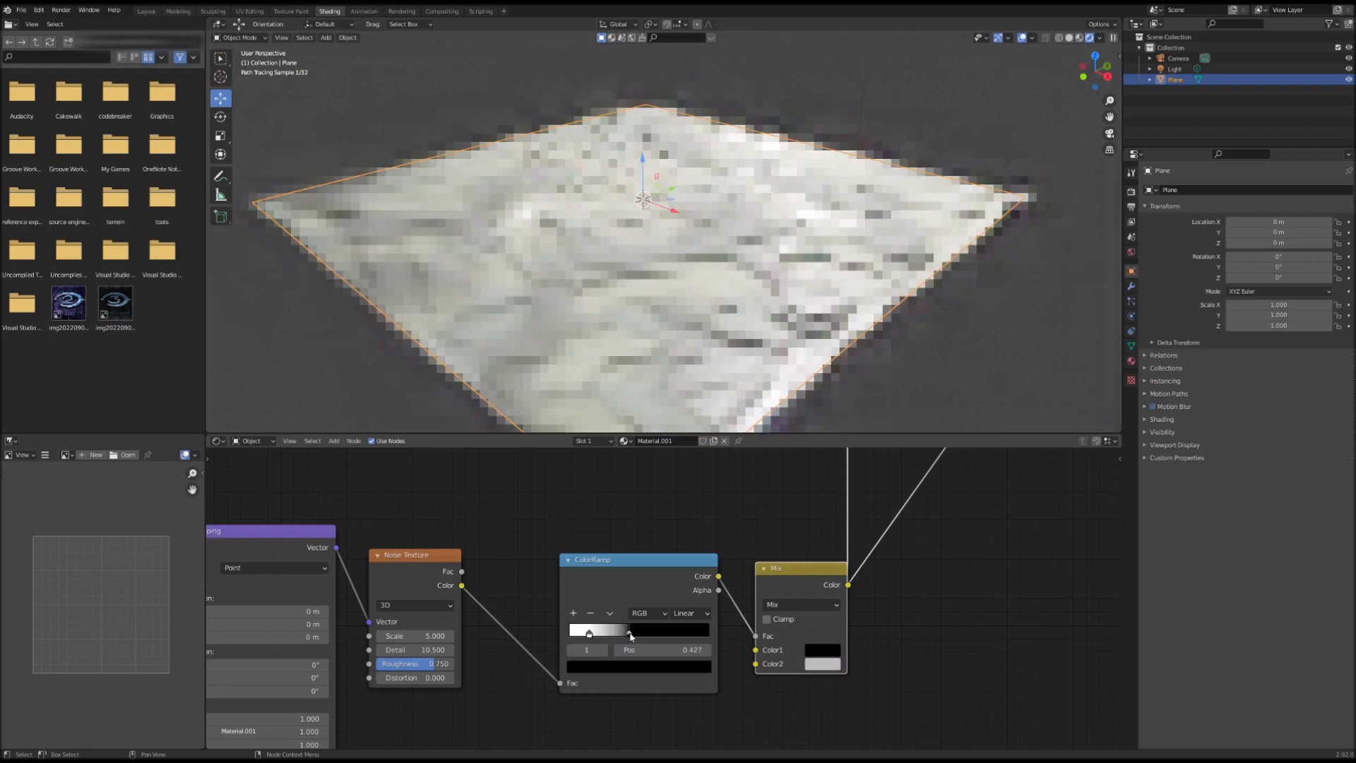
click(827, 650)
drag(918, 548, 918, 470)
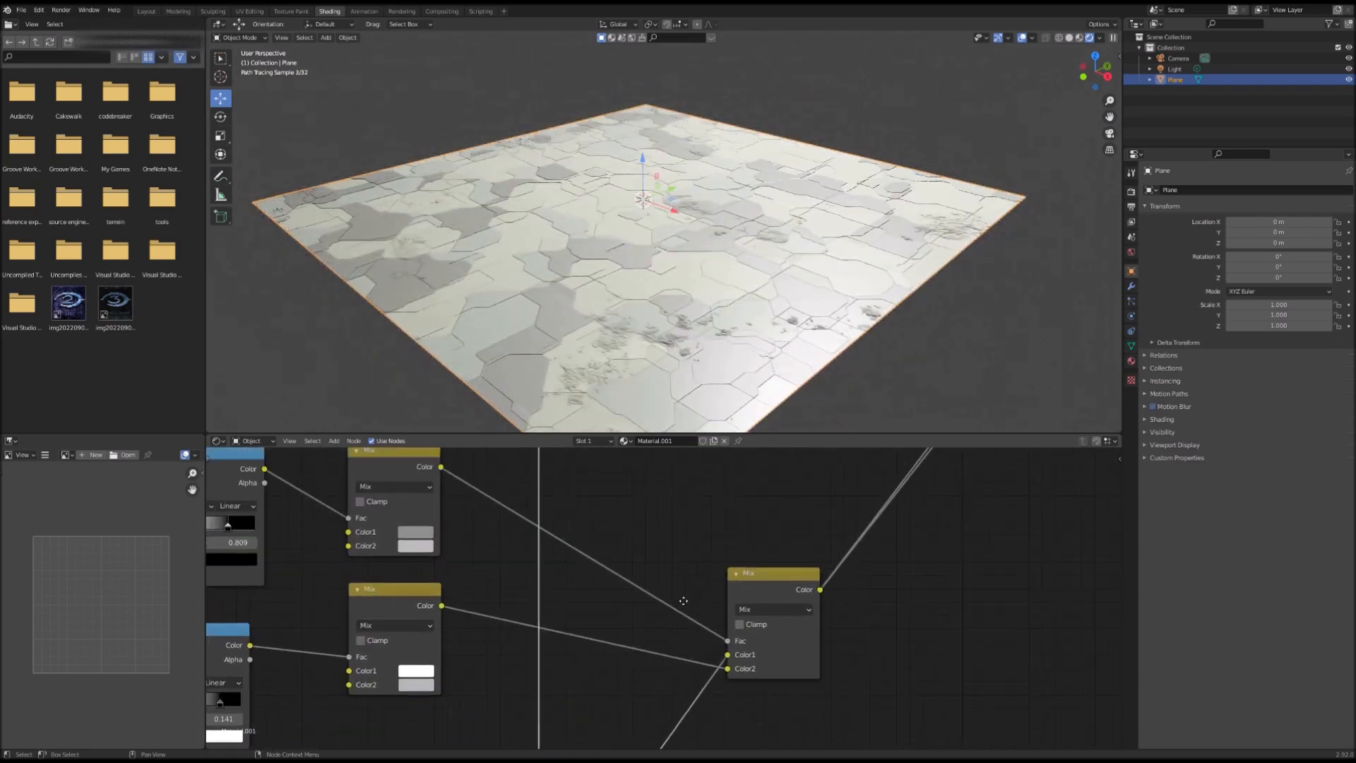
- Move the noise ColorRamp's black stop to 0.514 to widen the rough noise areas
middle_drag(683, 600, 674, 637)
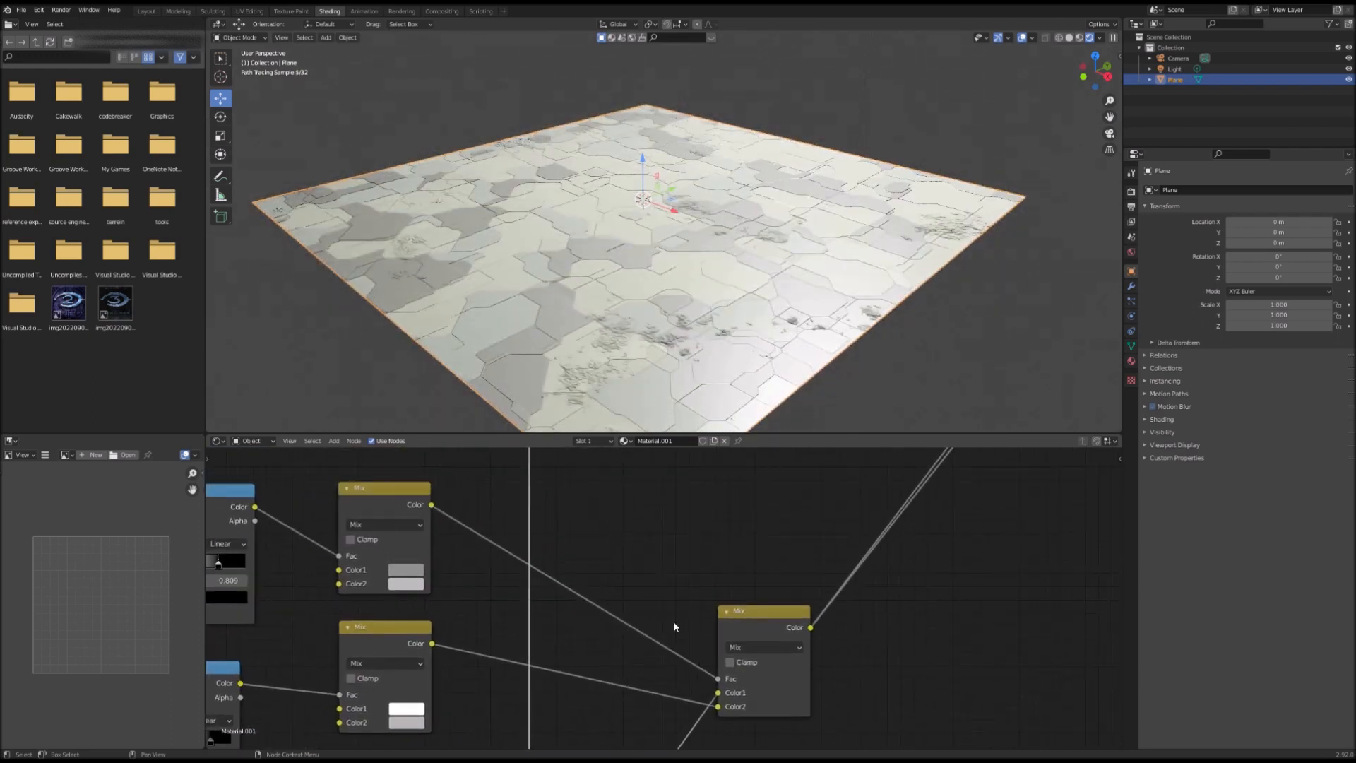
scroll(676, 626, down, 6)
middle_drag(678, 575, 748, 492)
middle_drag(821, 483, 839, 603)
scroll(560, 586, up, 6)
drag(556, 576, 571, 580)
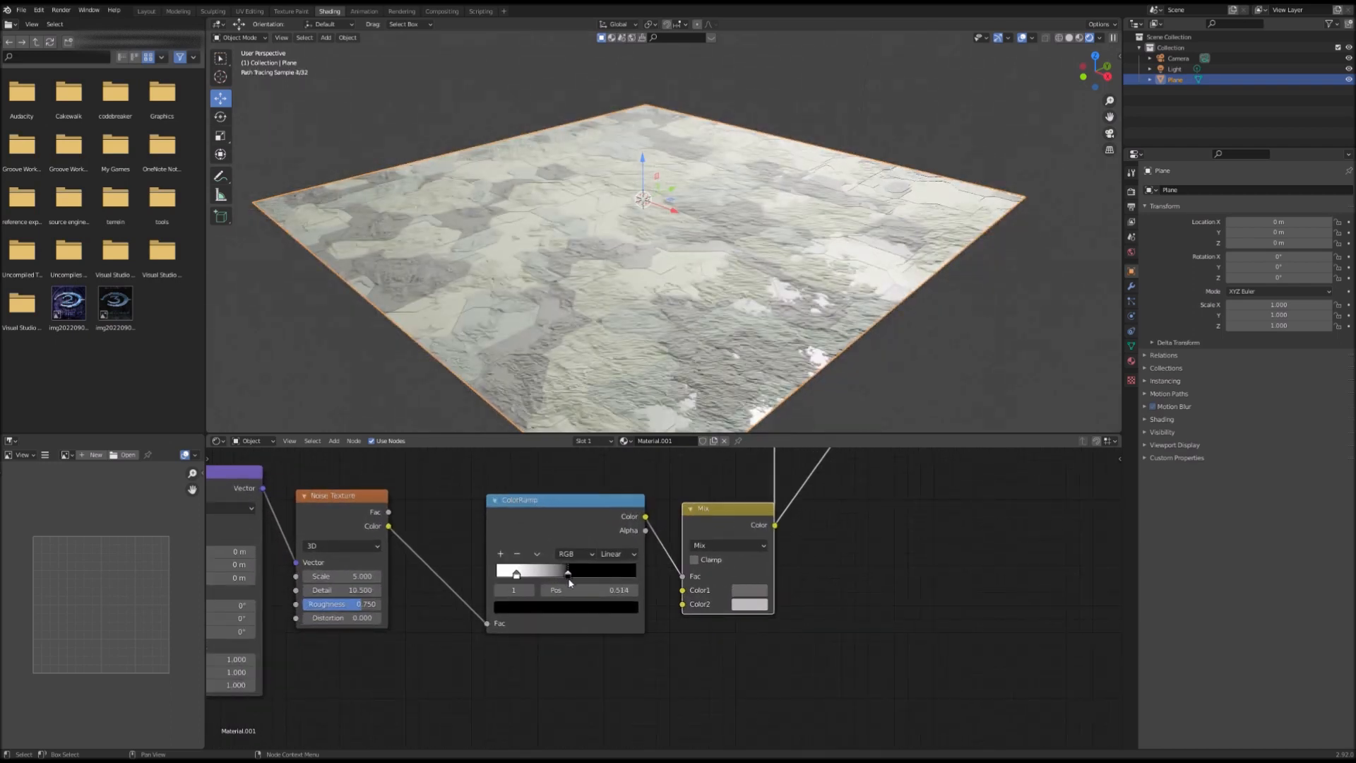
- Raise the Noise Texture's Detail to 16 and Roughness to 1.000
middle_drag(796, 603, 1096, 596)
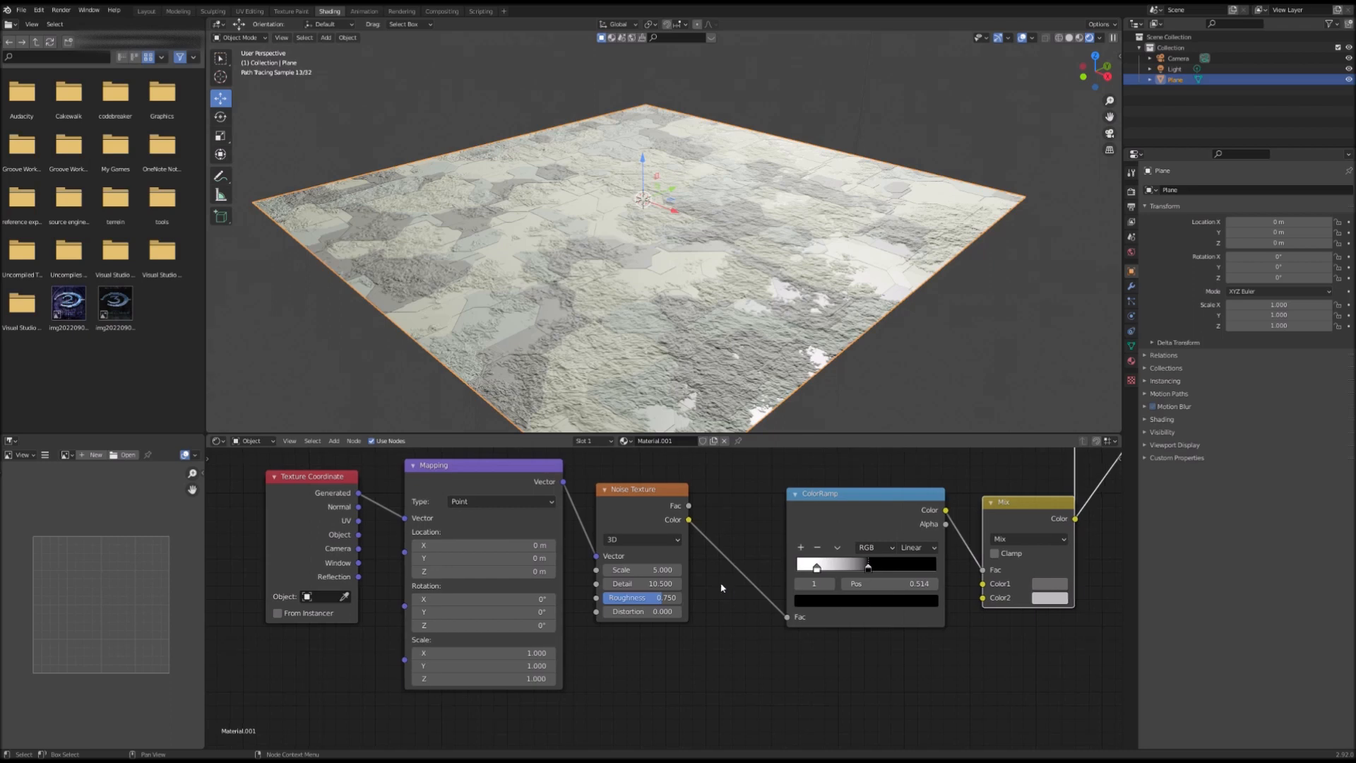
mouse_move(643, 586)
mouse_down()
mouse_move(681, 586)
mouse_move(682, 602)
mouse_up()
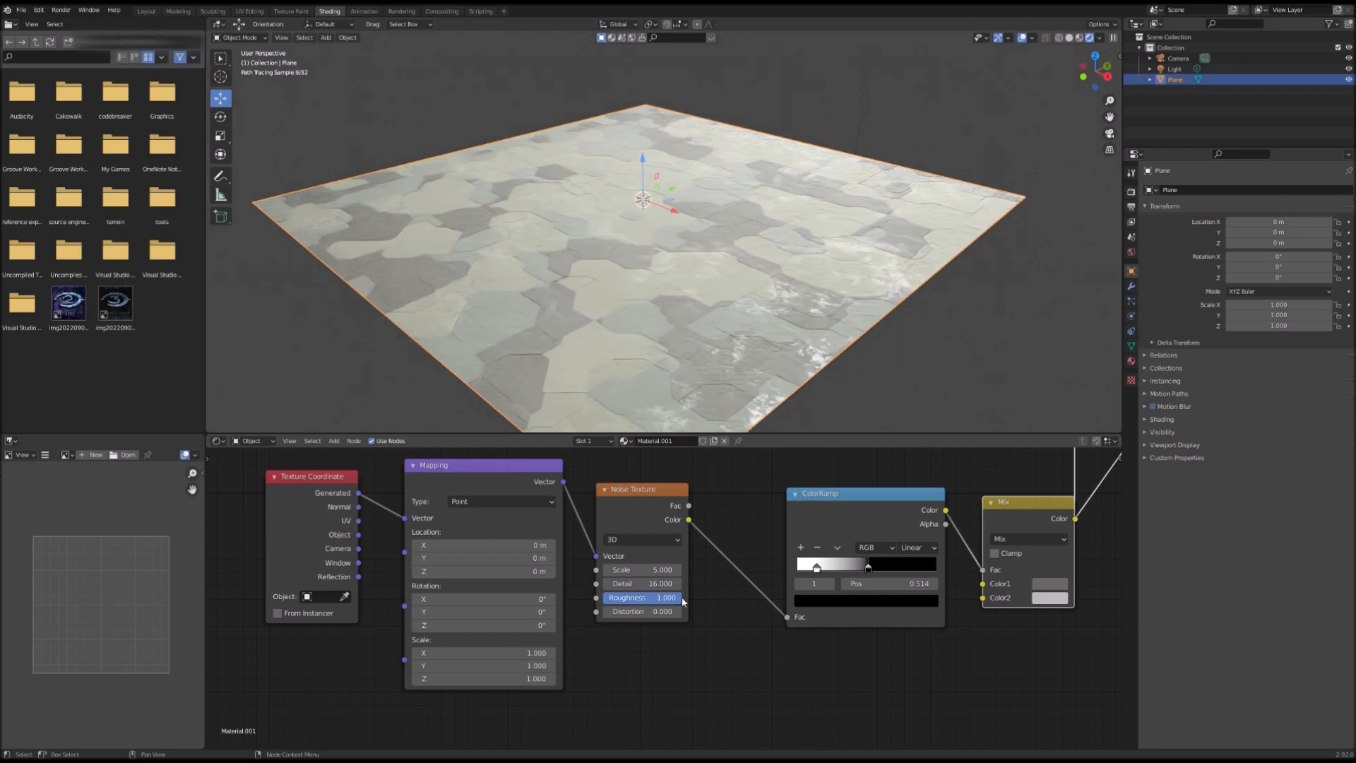
middle_drag(709, 405, 702, 405)
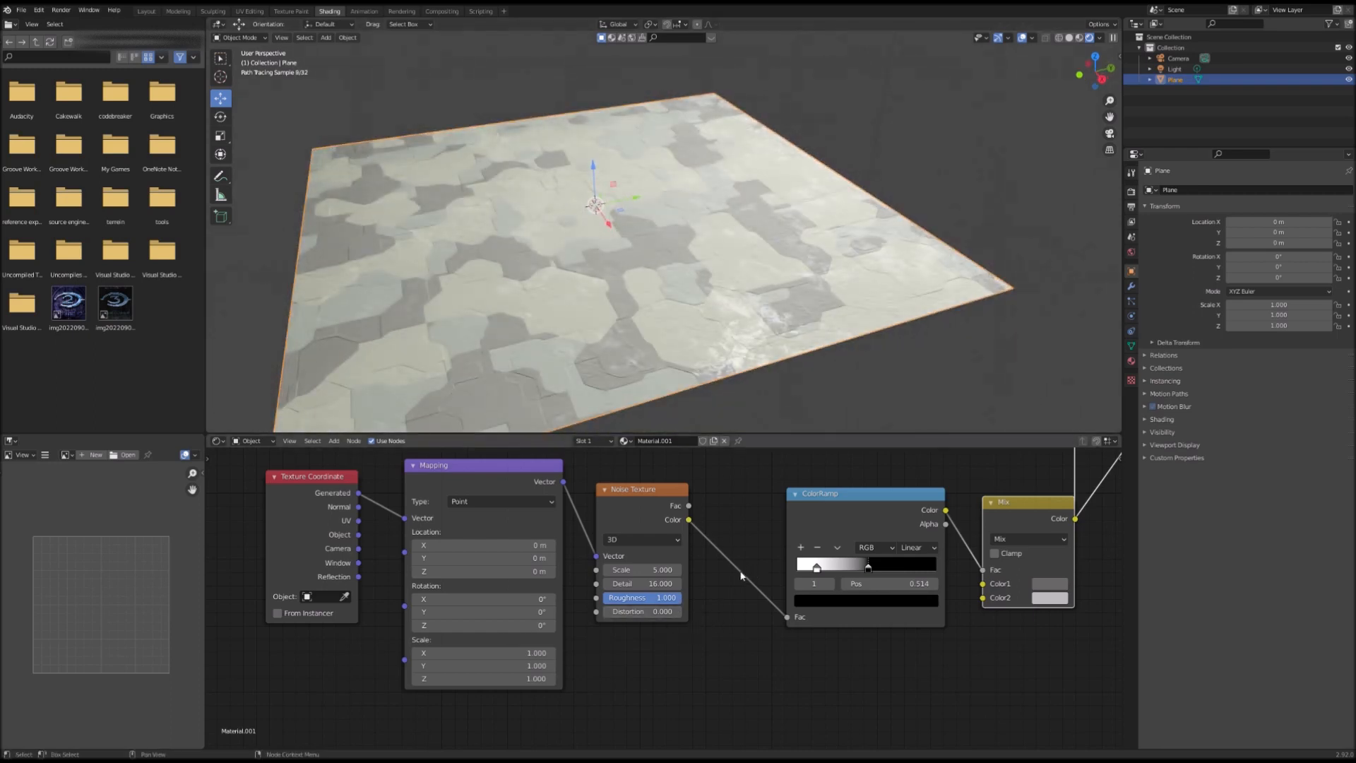
- Brighten Color1 of the upper Mix node in the bump branch to a mid grey
middle_drag(750, 532, 528, 673)
scroll(646, 582, down, 12)
middle_drag(657, 576, 597, 585)
scroll(611, 568, up, 6)
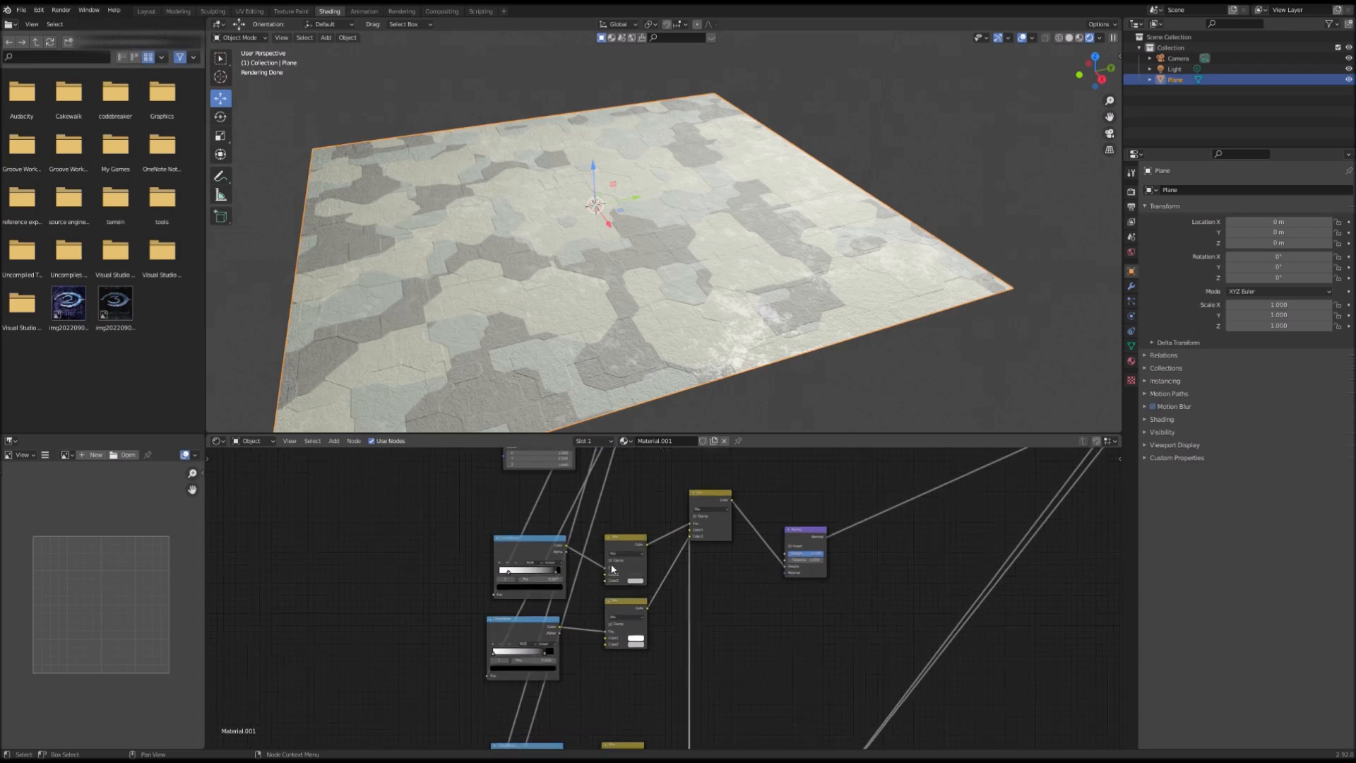
click(620, 571)
drag(685, 483, 686, 471)
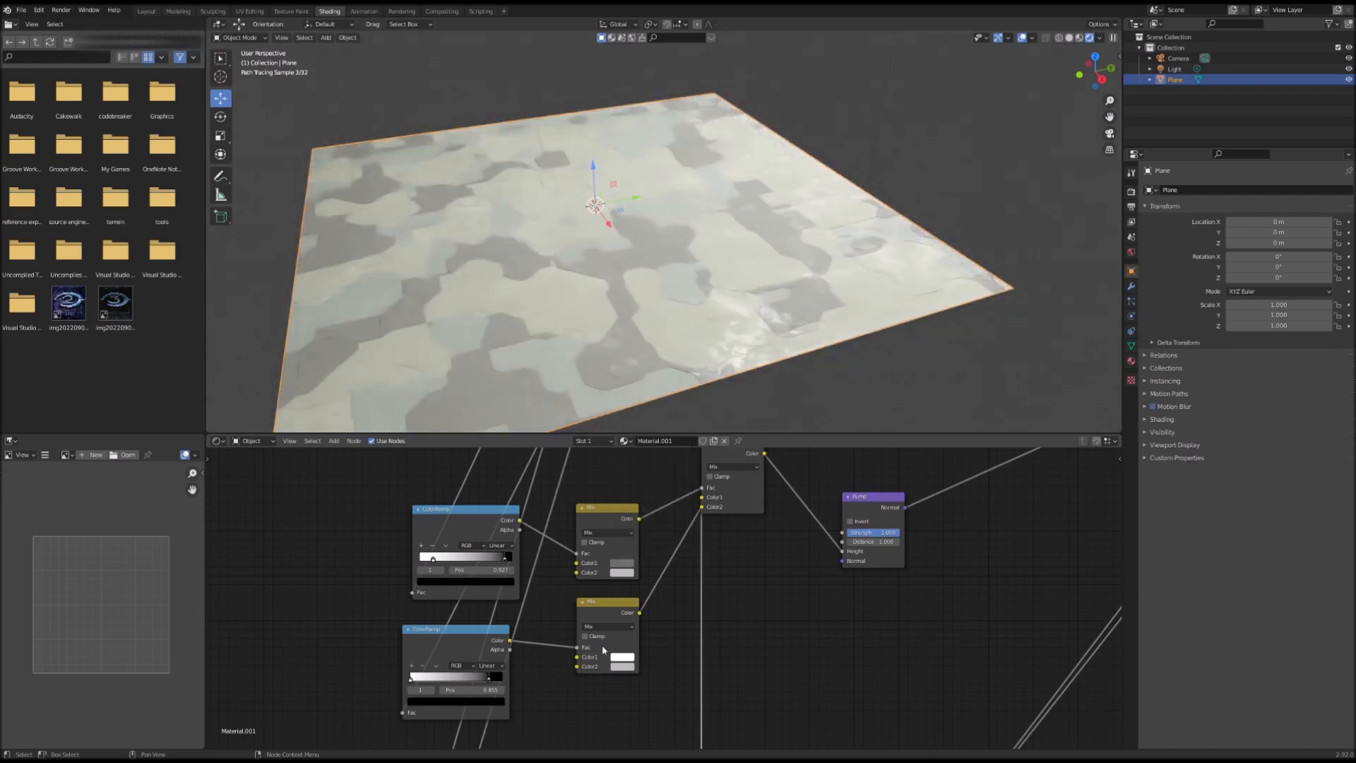
- Darken Color1 of the topmost camouflage Mix node to a very dark greenish grey
middle_drag(613, 455, 704, 745)
middle_drag(702, 506, 430, 633)
click(705, 565)
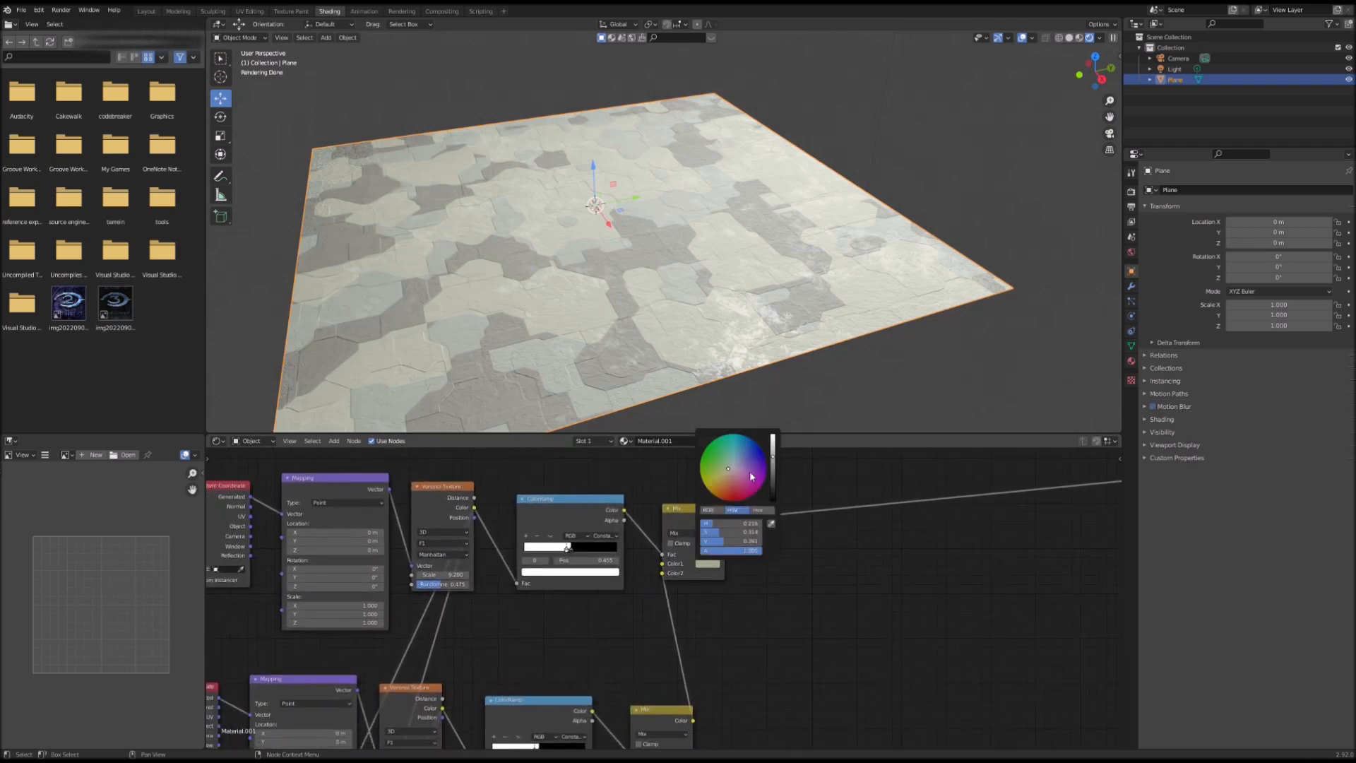
drag(773, 462, 772, 486)
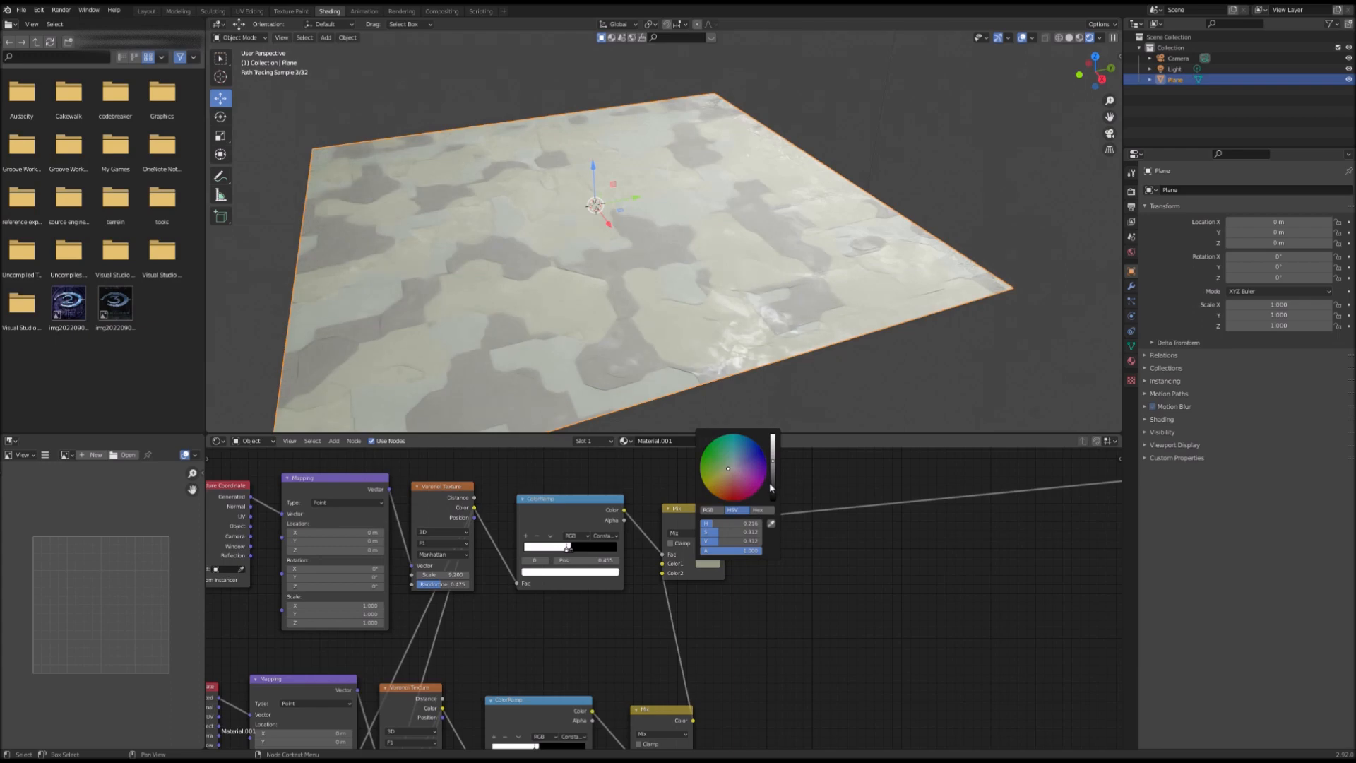
click(773, 458)
click(707, 564)
drag(729, 469, 730, 467)
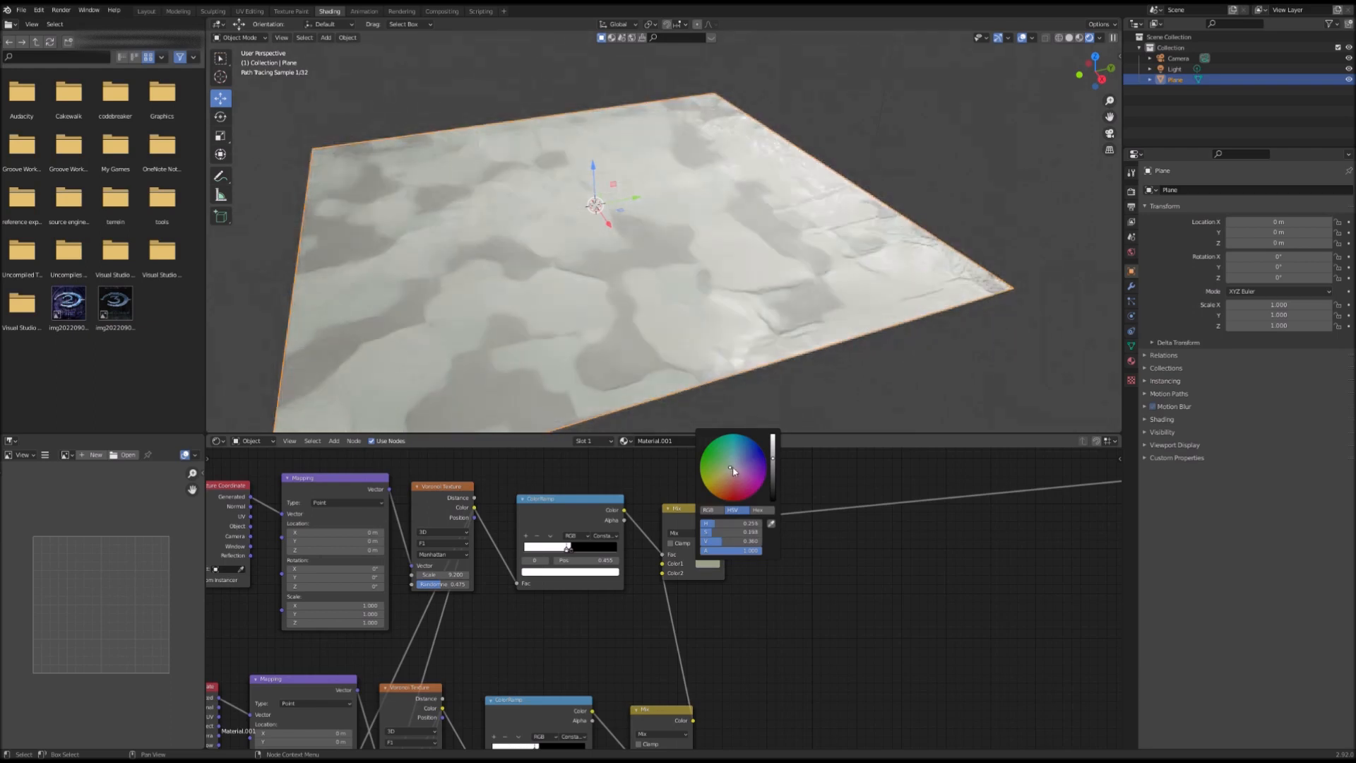
click(774, 487)
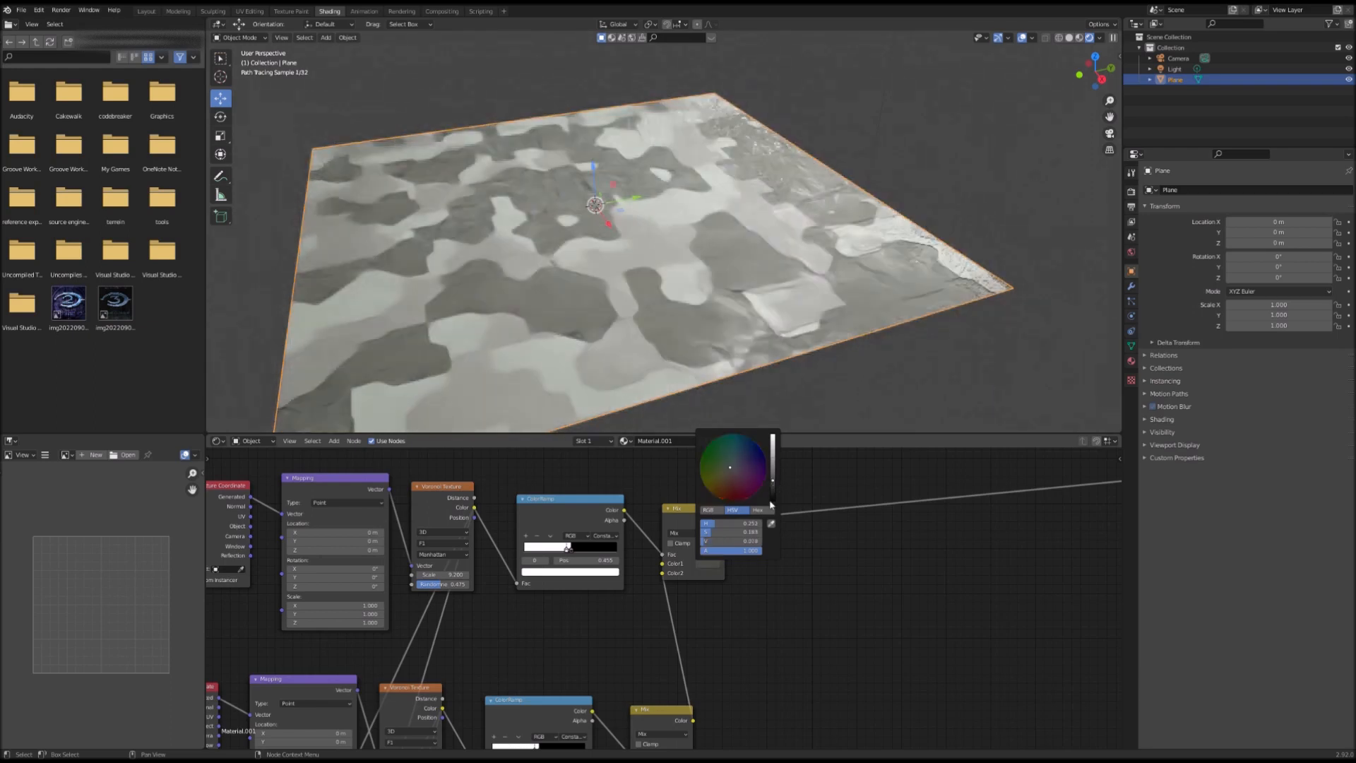
- Tint Color2 of the second camouflage Mix node to a warm, slightly purplish grey and darken it
middle_drag(737, 616, 814, 484)
click(751, 642)
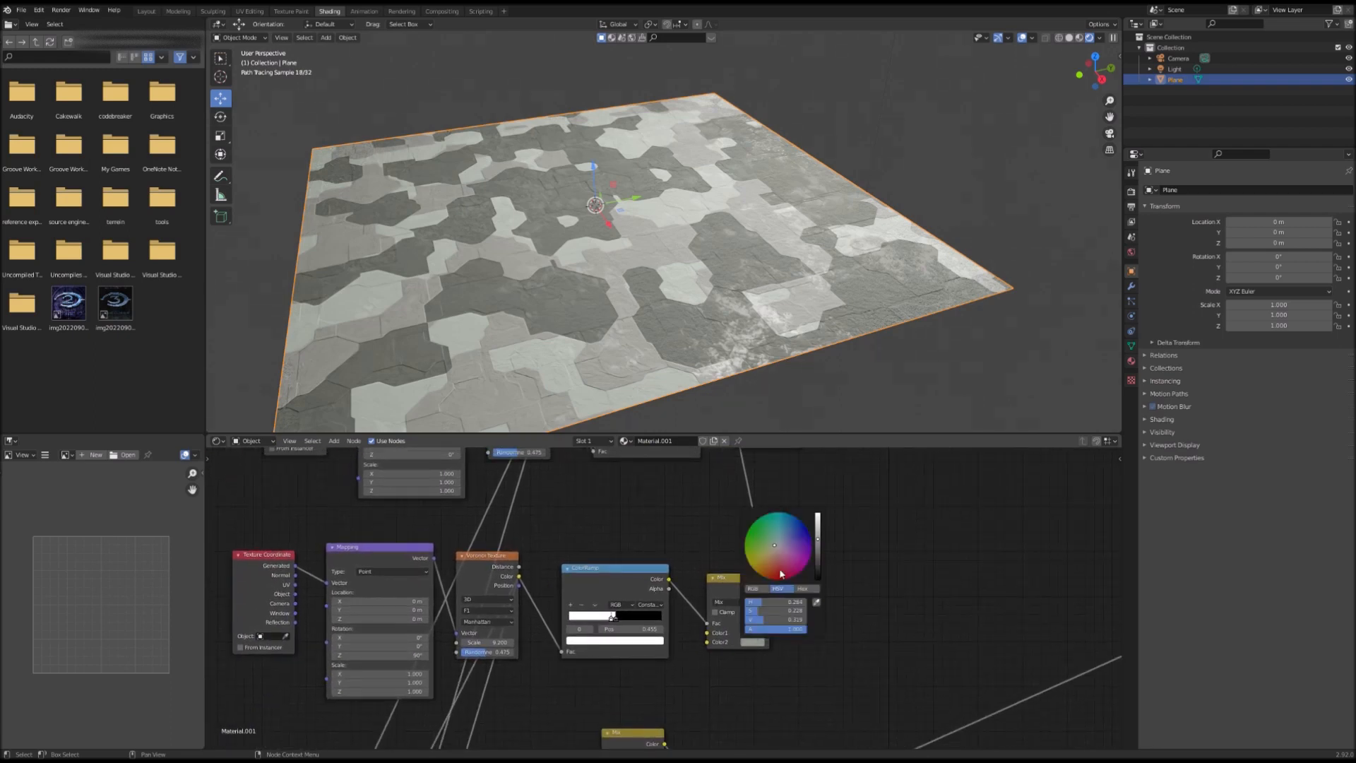
click(776, 549)
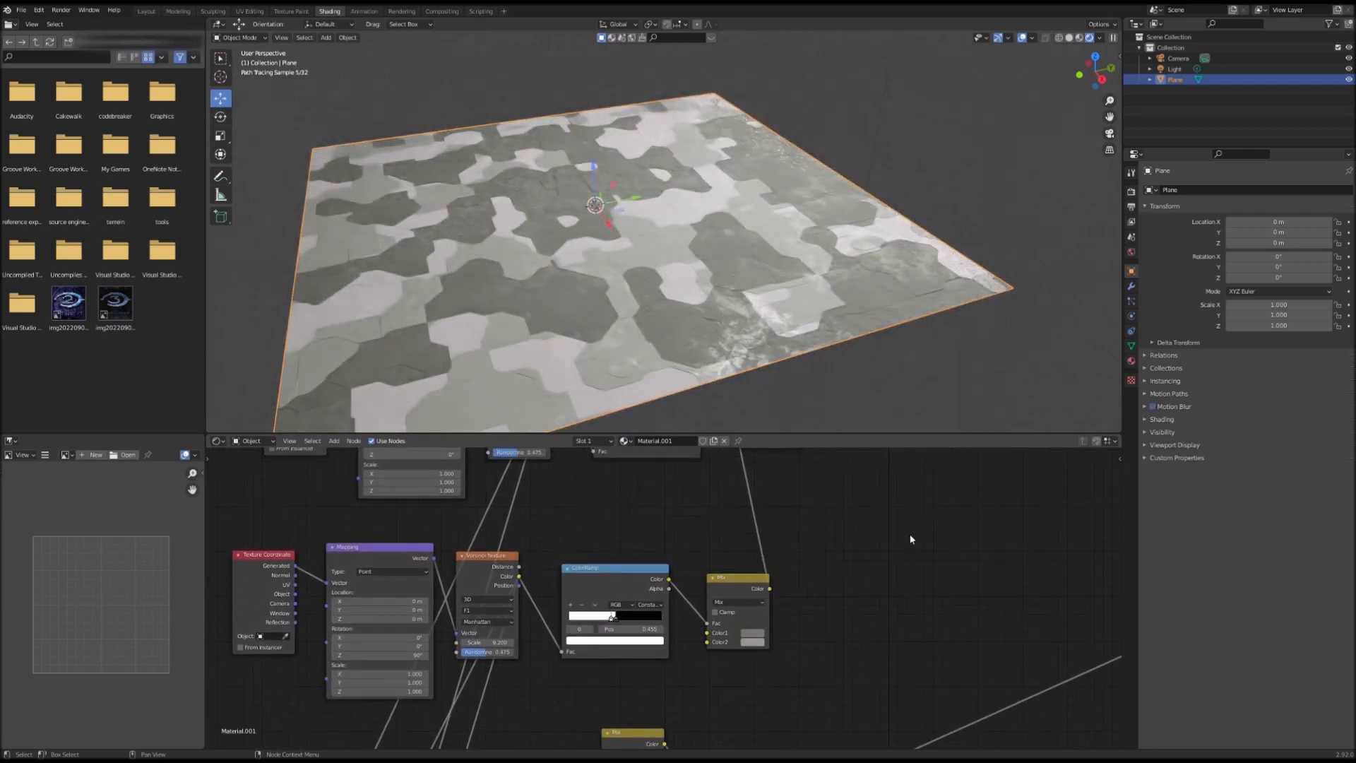
middle_drag(770, 527, 668, 657)
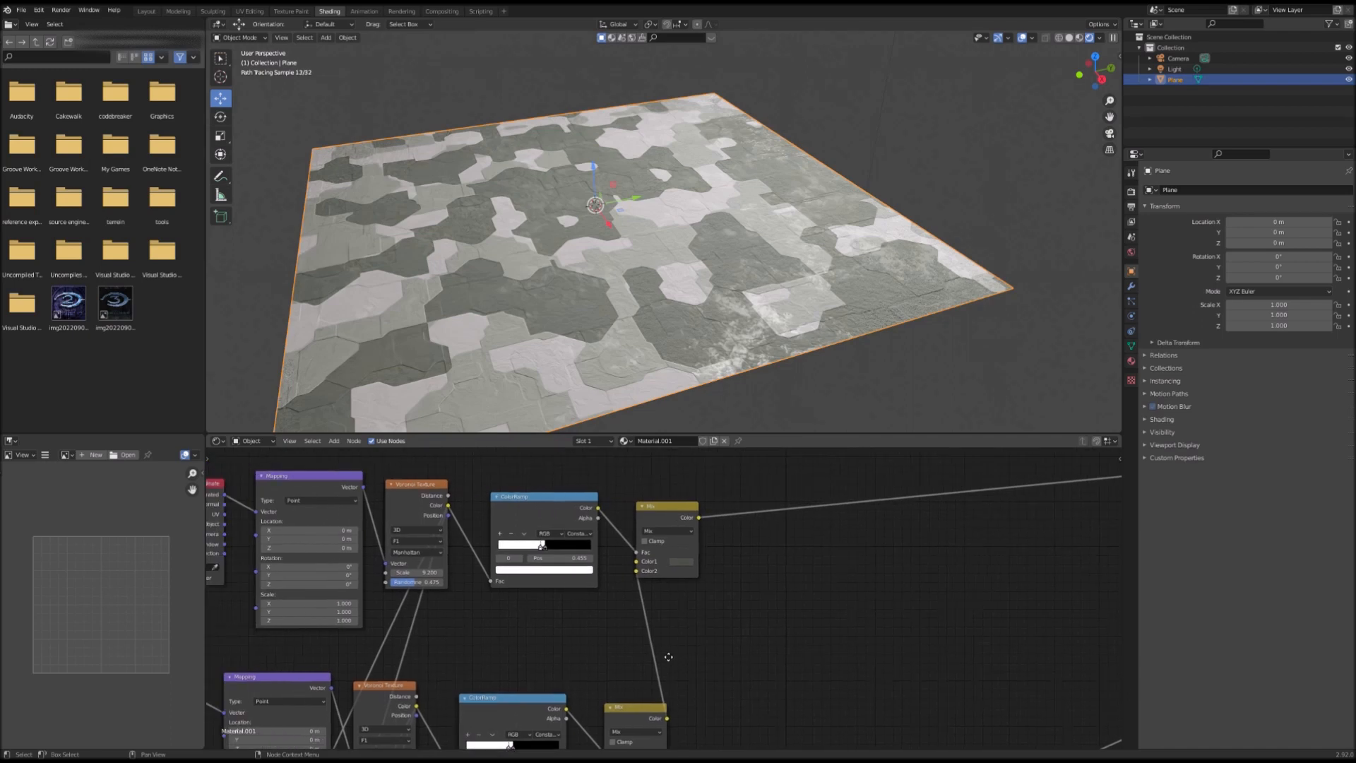
middle_drag(672, 593, 683, 481)
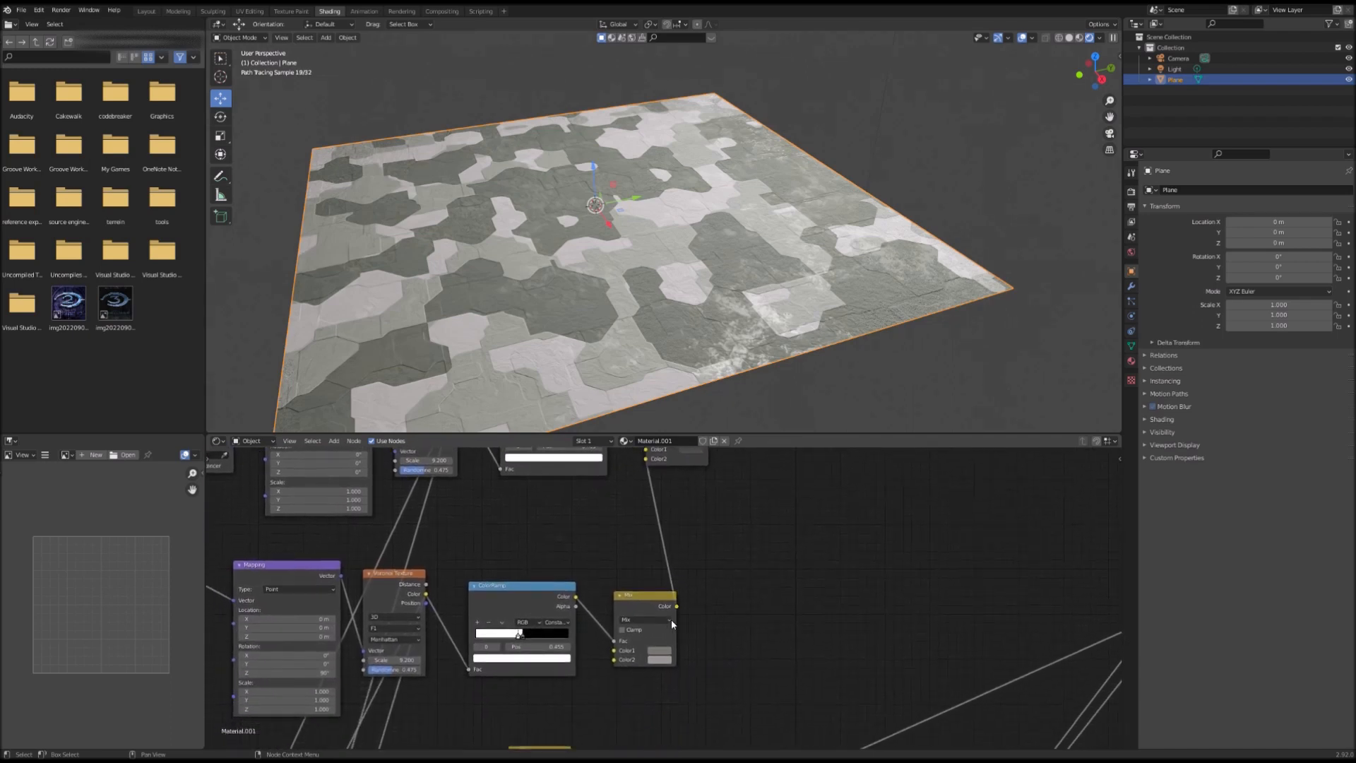
click(662, 659)
click(723, 579)
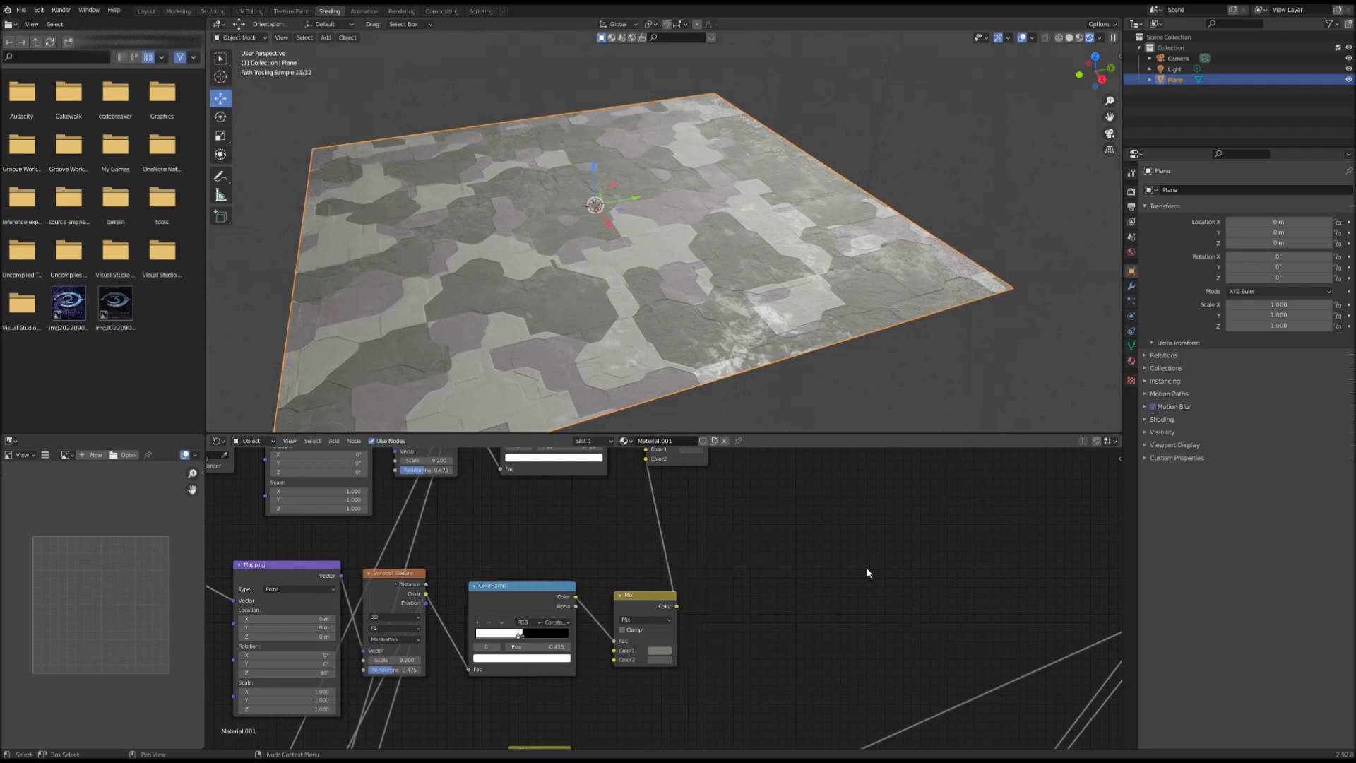
- Shift the hue of Color1 on the second camouflage Mix node to a more neutral grey
click(661, 649)
click(684, 555)
click(661, 650)
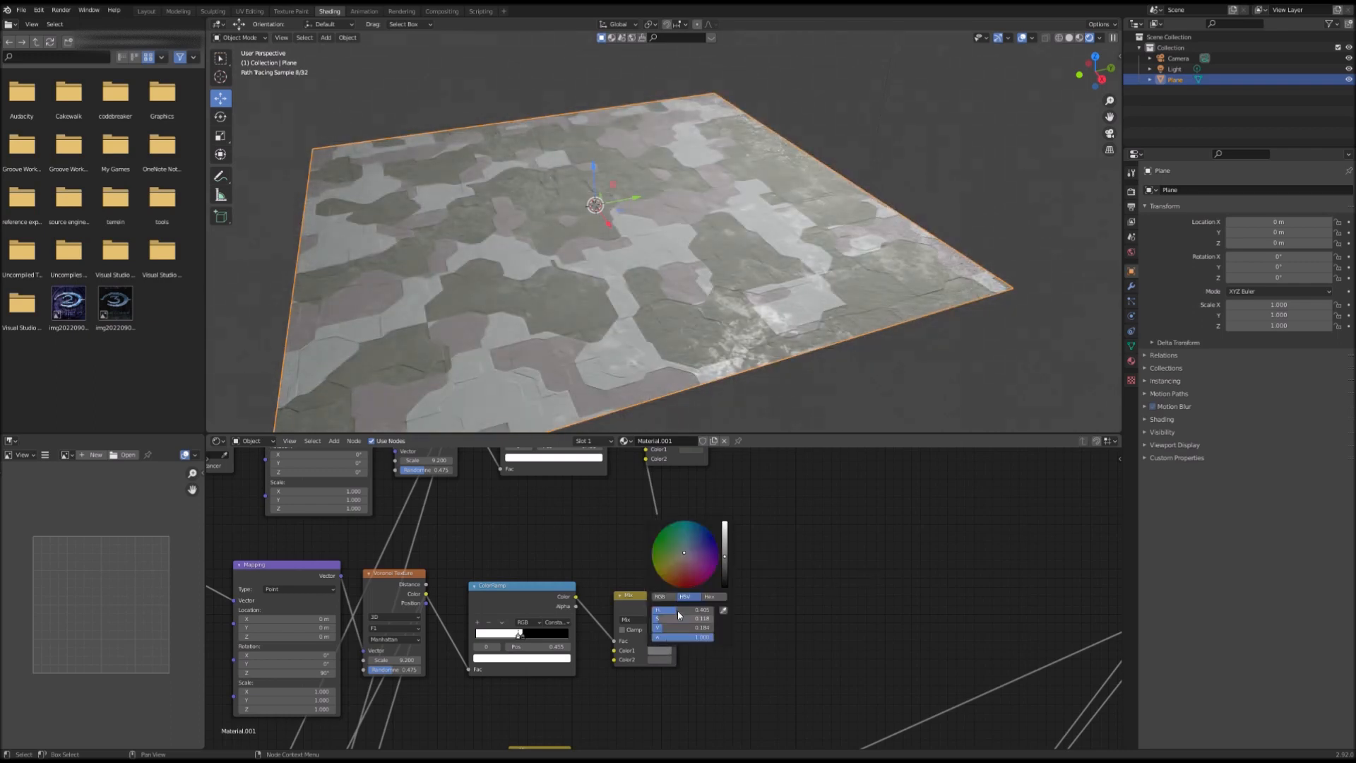
click(685, 557)
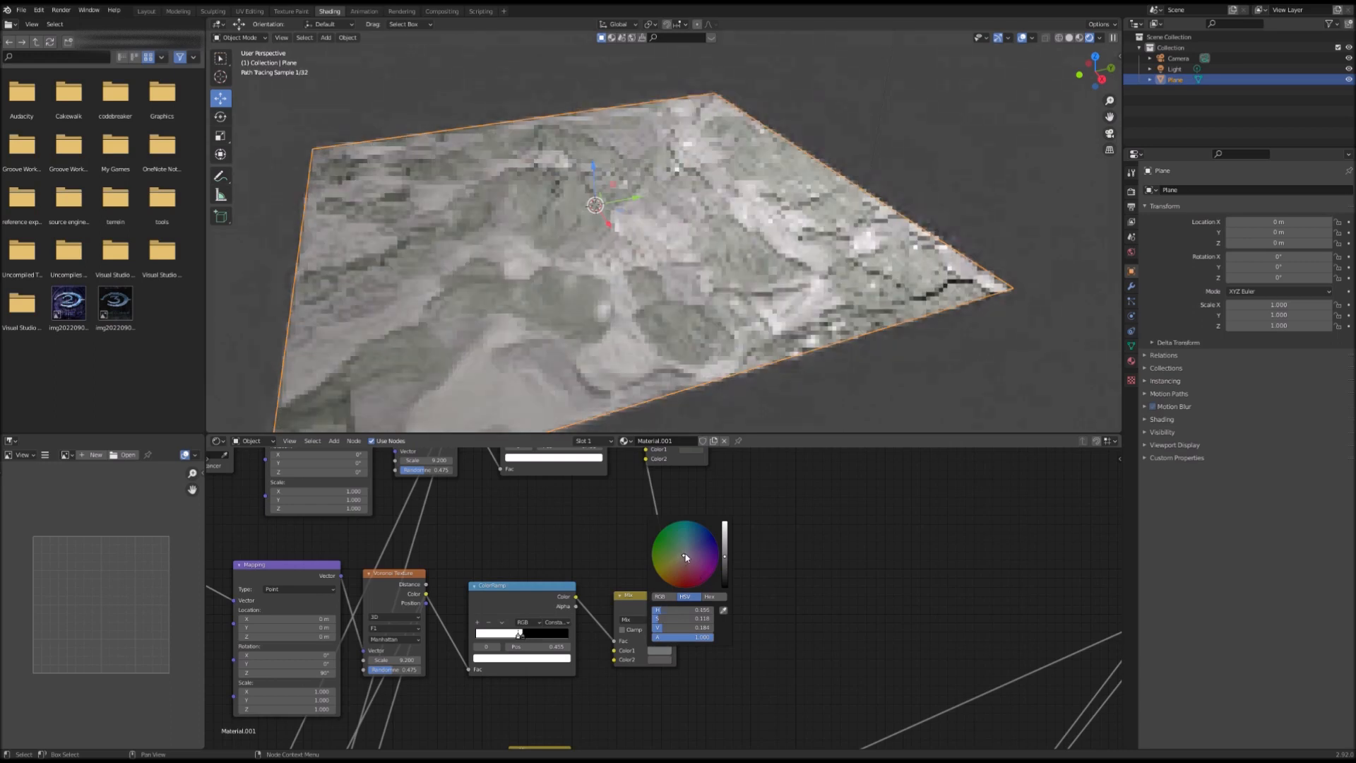
- Shift Color1 of the topmost camouflage Mix node toward purplish grey and raise its brightness
middle_drag(701, 447, 688, 493)
click(685, 496)
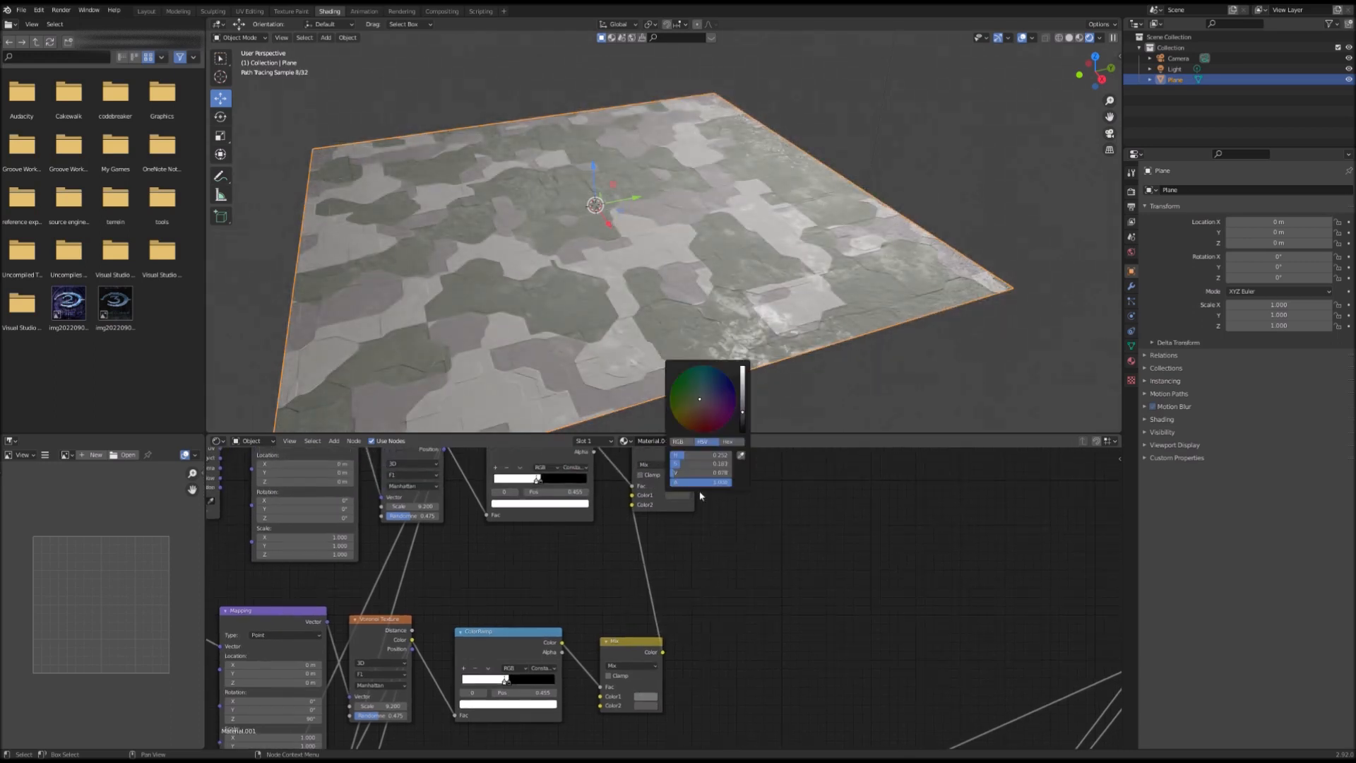
click(704, 403)
drag(742, 412, 743, 400)
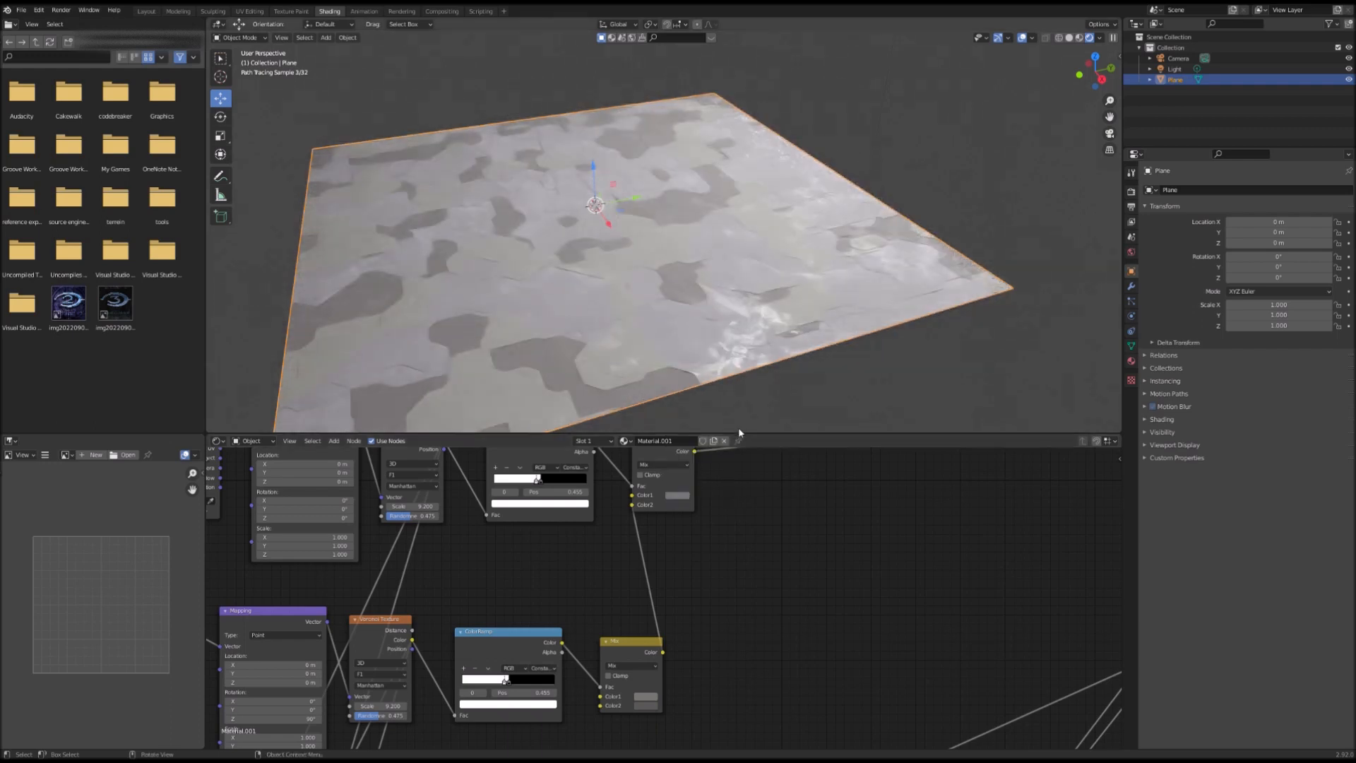
- Adjust Color1 of the topmost camouflage Mix node to a lighter, neutral grey
middle_drag(655, 571, 722, 583)
middle_drag(685, 337, 701, 328)
scroll(686, 651, down, 4)
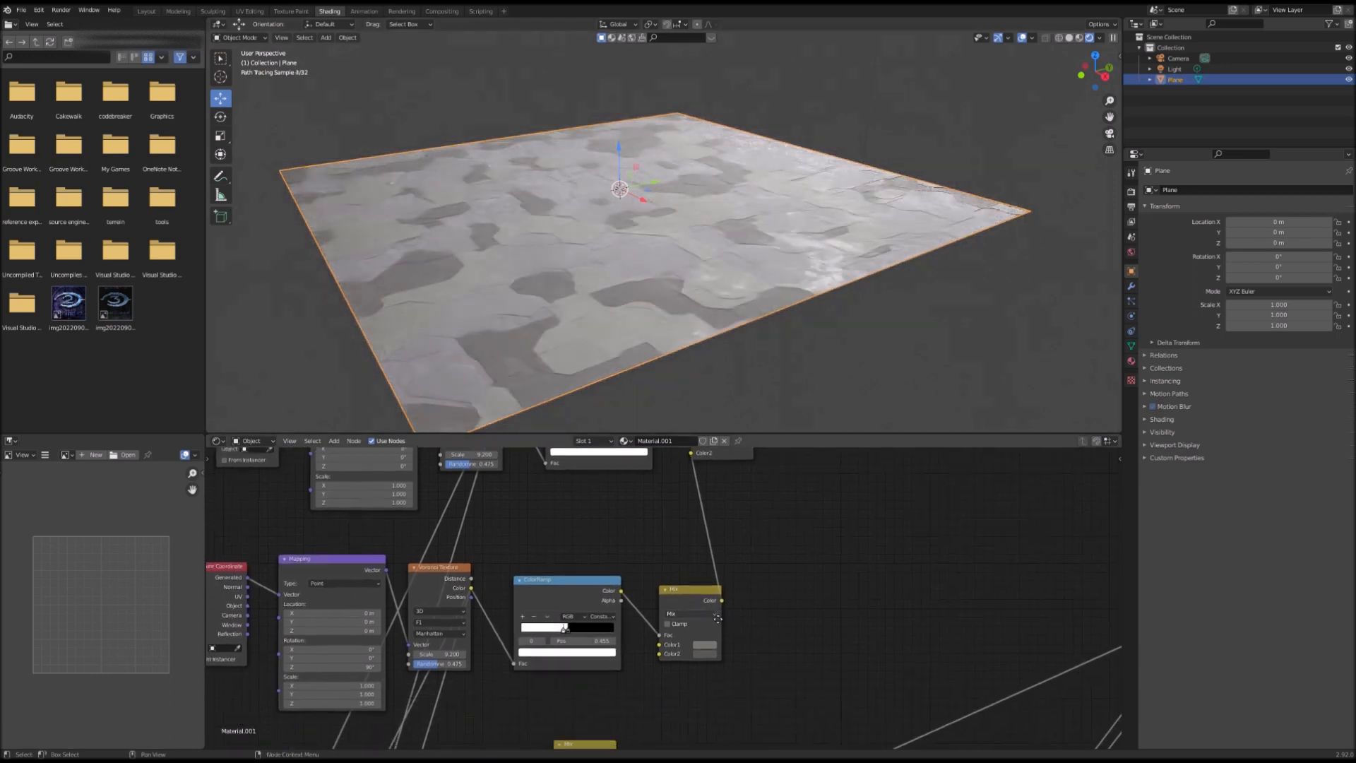
middle_drag(757, 621, 794, 560)
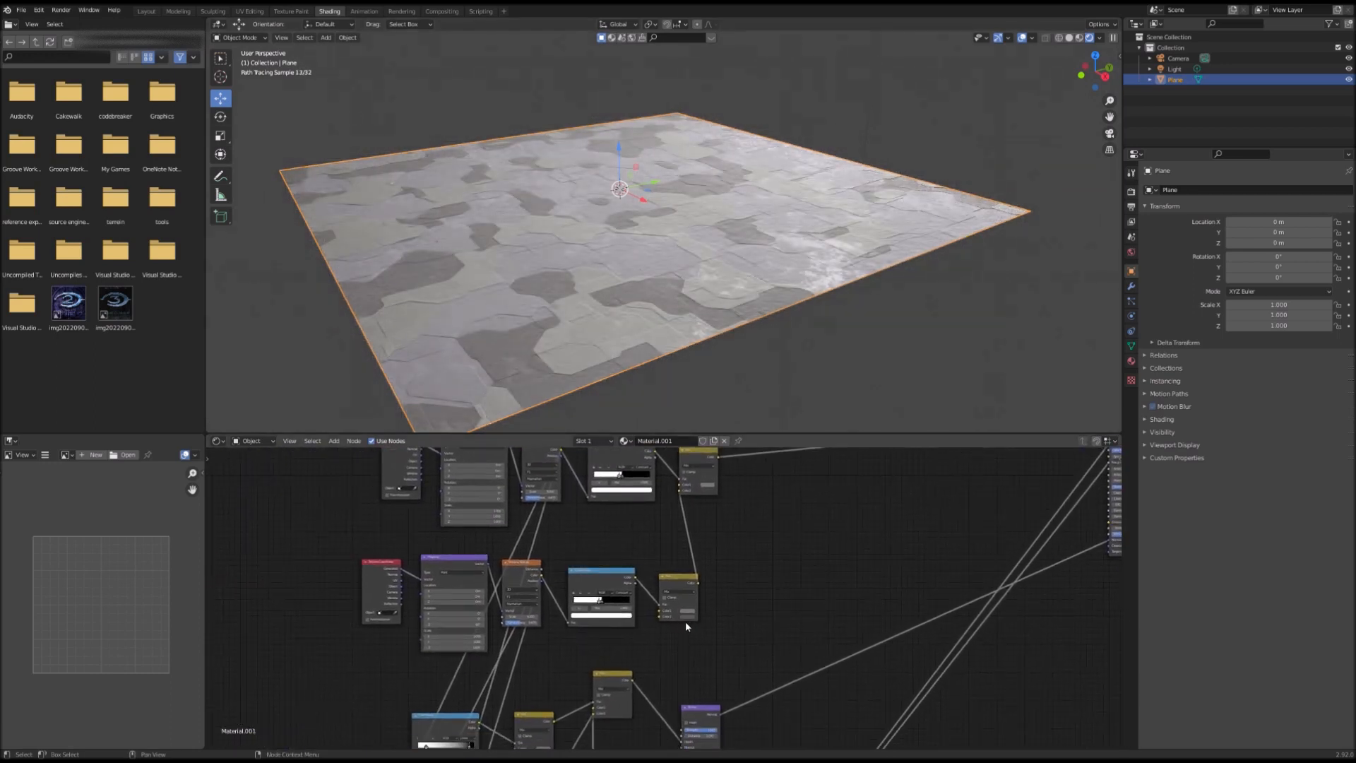
scroll(684, 624, up, 3)
scroll(735, 626, up, 1)
middle_drag(842, 452, 776, 604)
click(774, 555)
drag(797, 513, 824, 525)
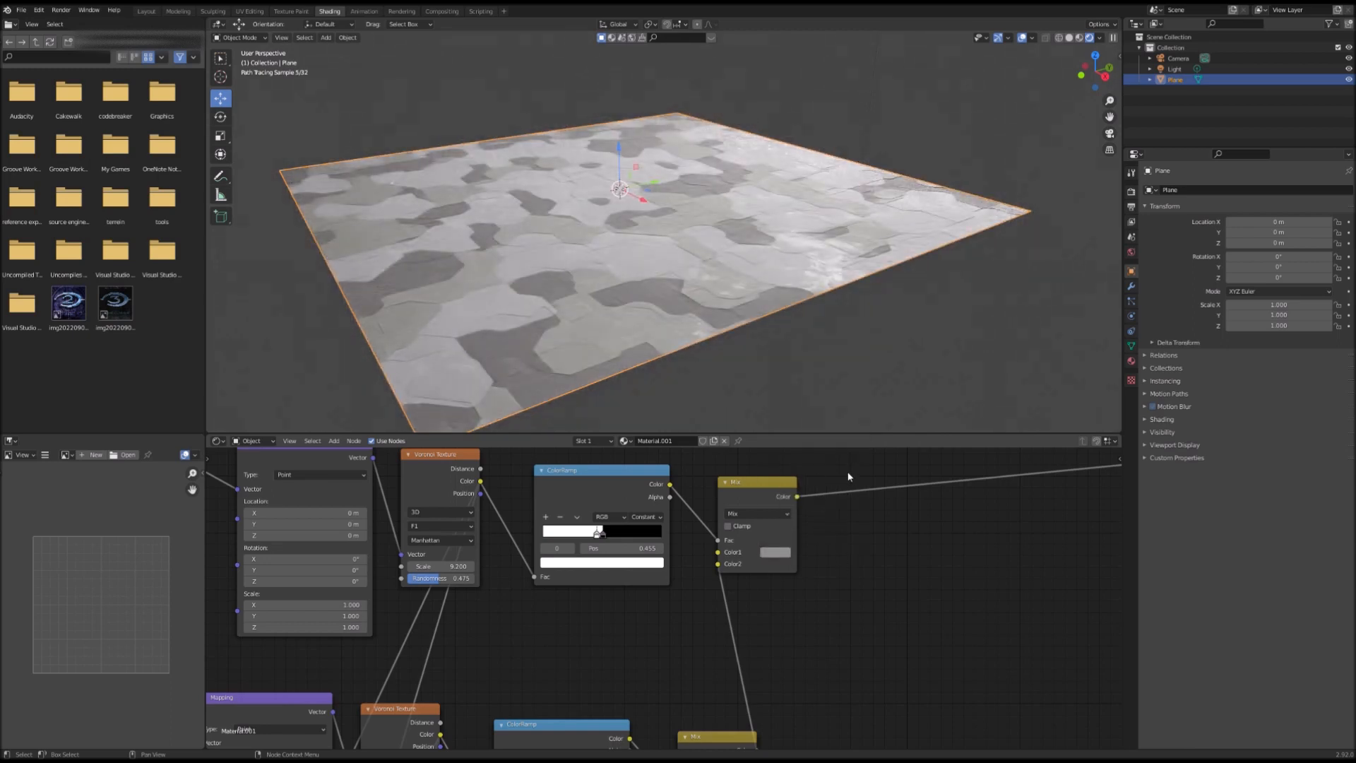
- Set Color1 of the upper Mix node feeding the lower combining Mix node to black
middle_drag(765, 339, 784, 339)
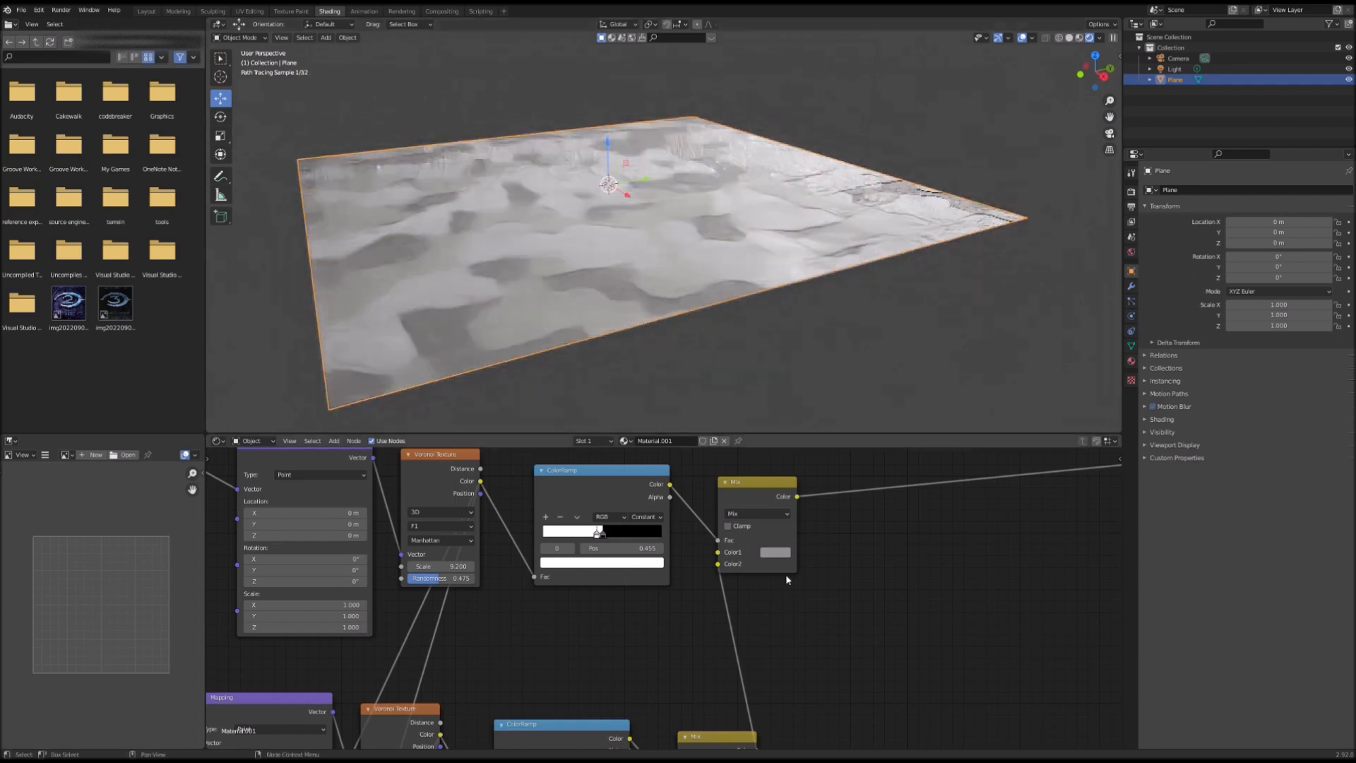
scroll(824, 628, down, 2)
mouse_move(824, 628)
middle_down()
mouse_move(786, 671)
mouse_move(762, 545)
middle_up()
scroll(594, 598, down, 1)
mouse_move(594, 598)
middle_down()
mouse_move(827, 512)
mouse_move(781, 697)
mouse_move(796, 679)
middle_up()
scroll(629, 501, up, 5)
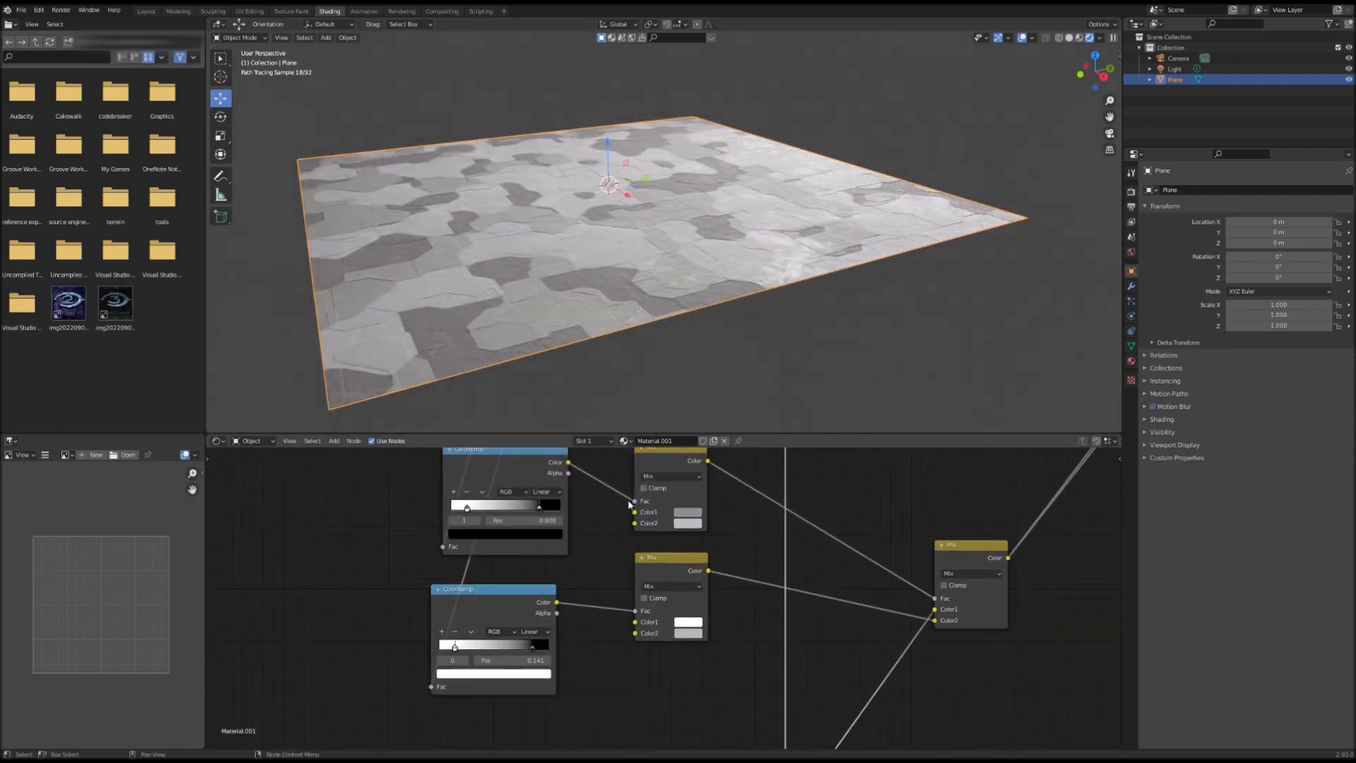
click(681, 515)
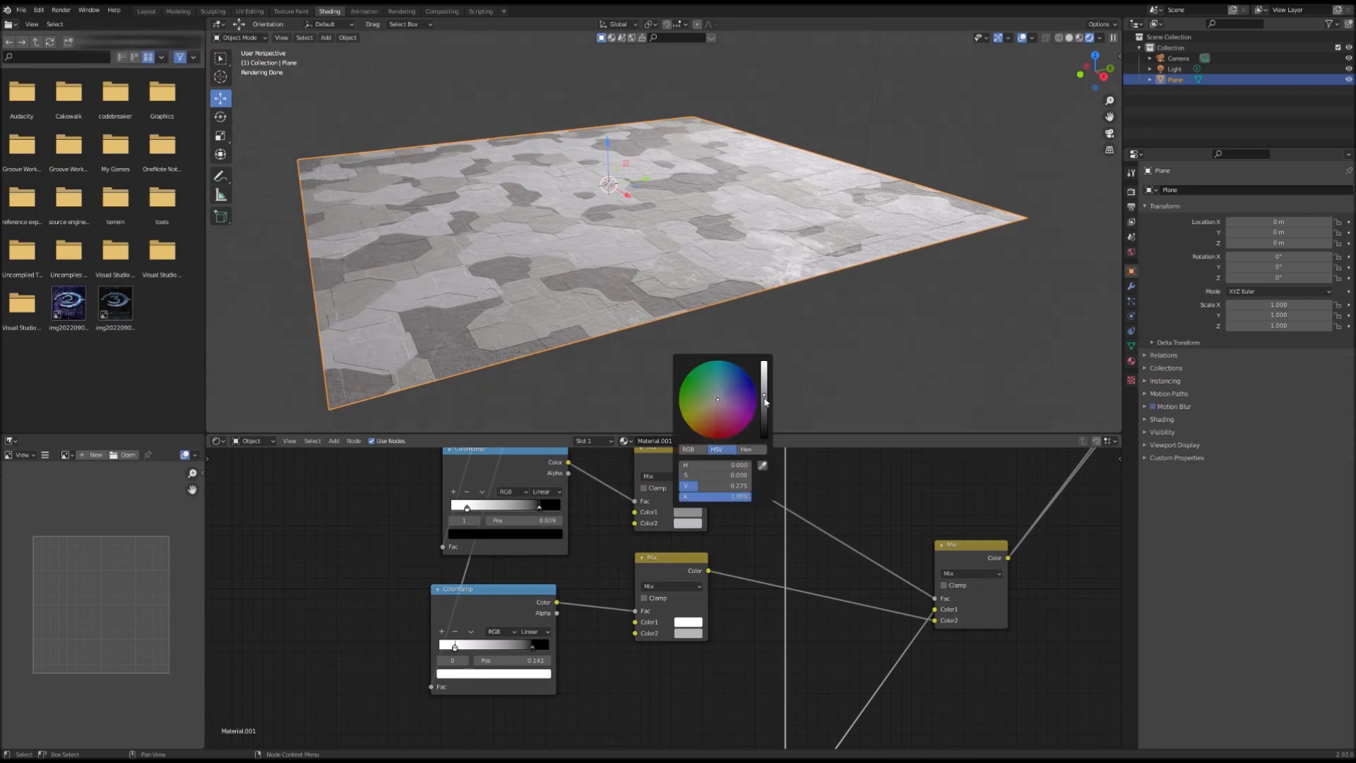
drag(761, 425, 763, 443)
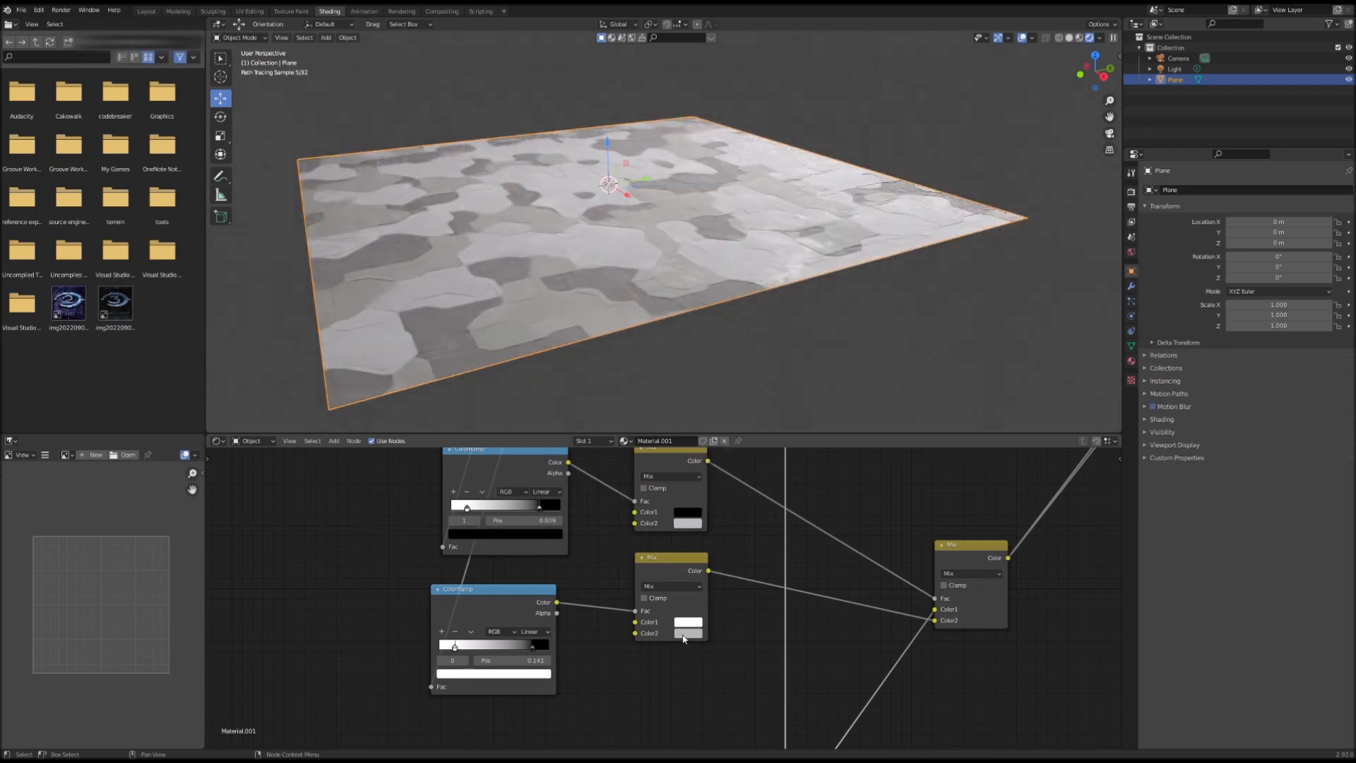
- Set Color2 of the lower Mix node feeding that combining Mix to black and darken its Color1 to mid grey
click(684, 634)
drag(764, 502, 764, 560)
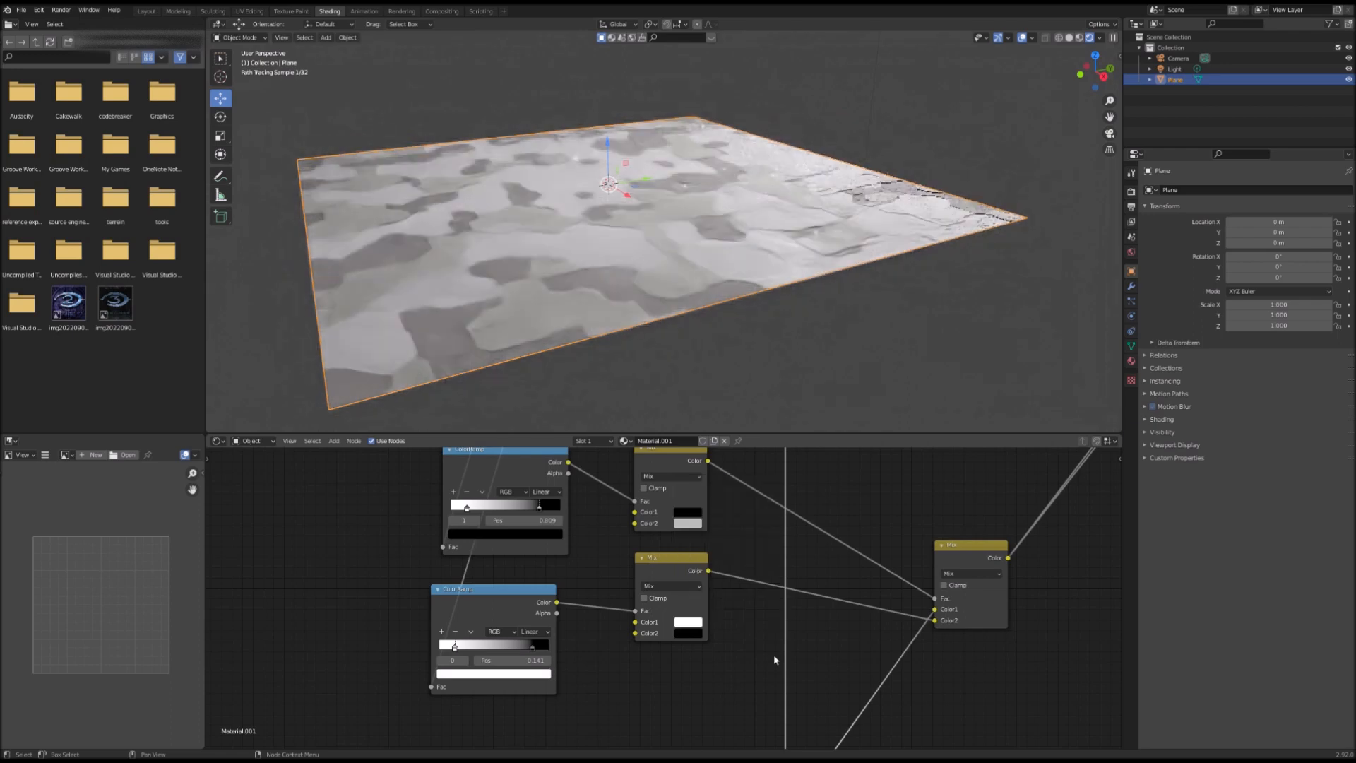
middle_drag(754, 647, 758, 685)
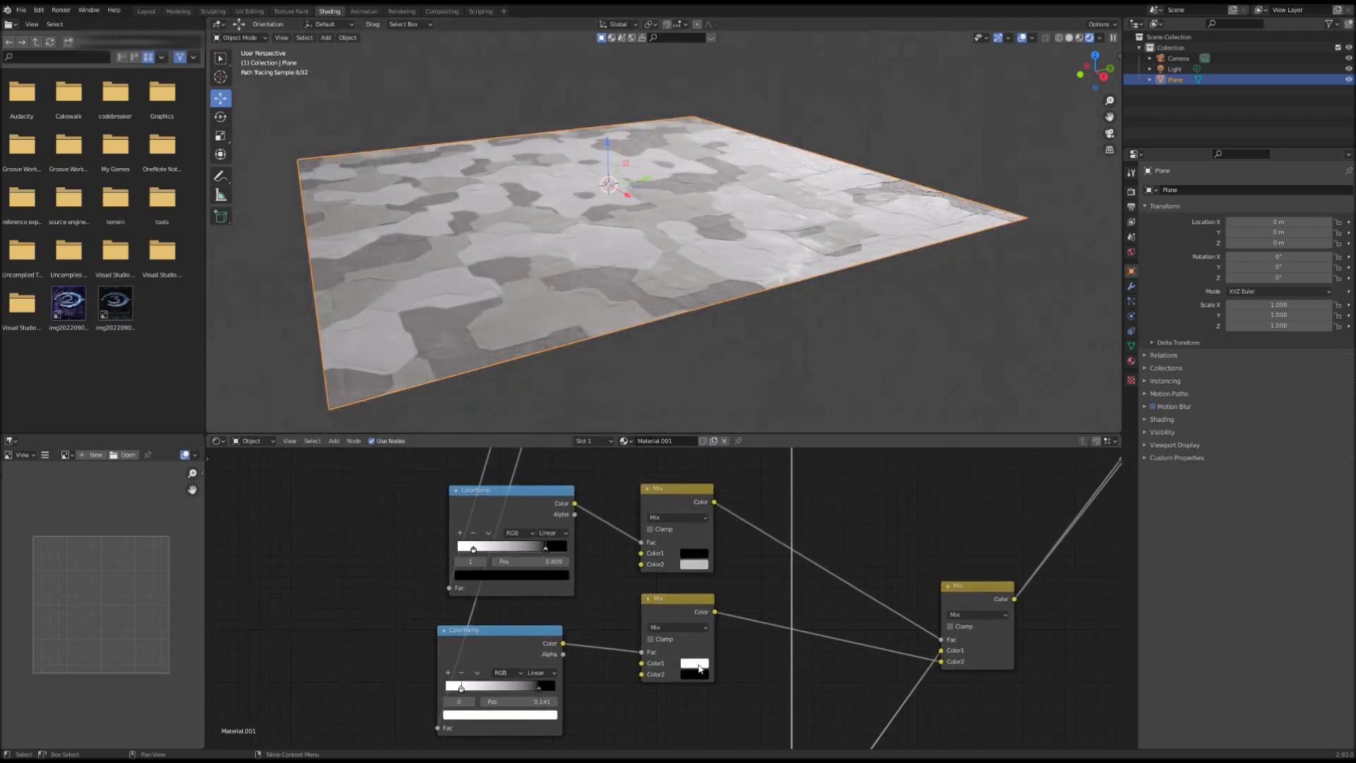
click(695, 663)
drag(772, 529, 772, 549)
click(701, 665)
mouse_move(773, 563)
mouse_down()
mouse_move(772, 532)
mouse_move(772, 555)
mouse_up()
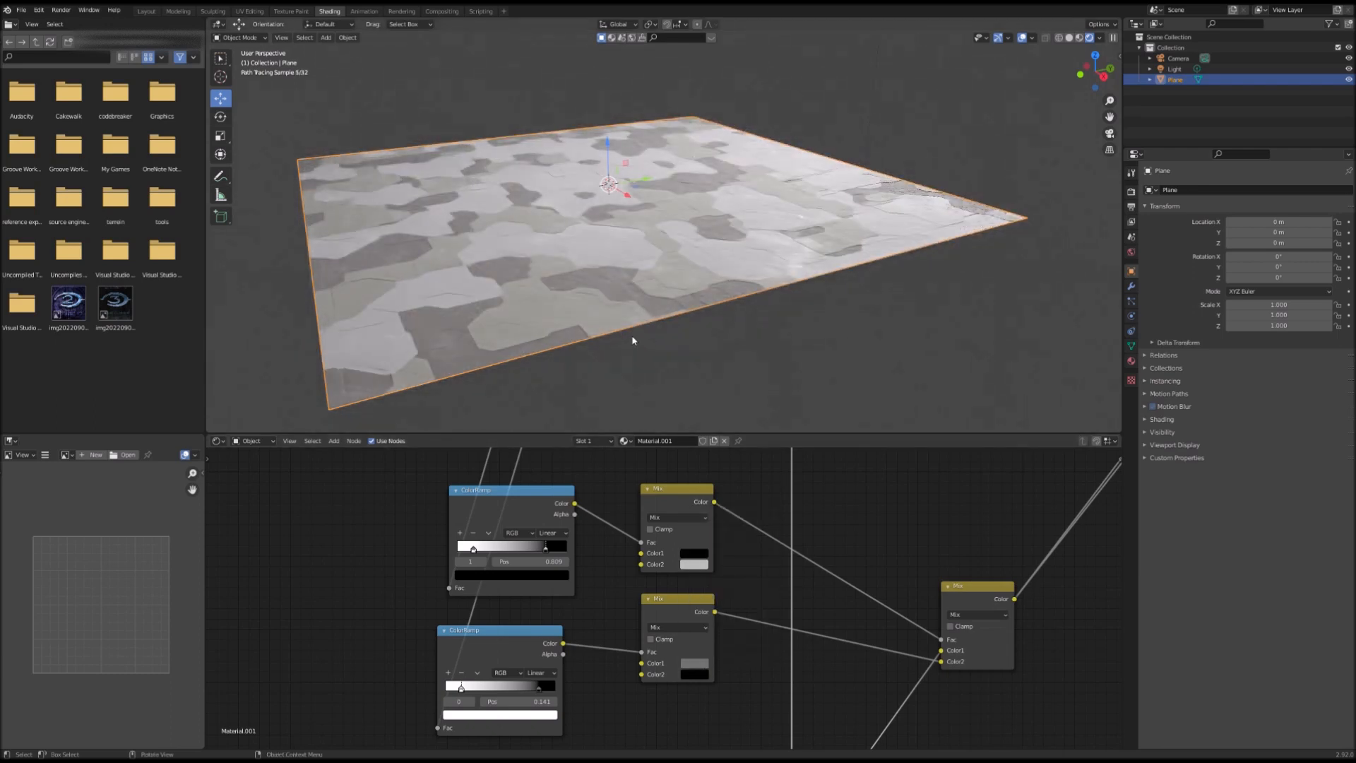
middle_drag(624, 337, 672, 351)
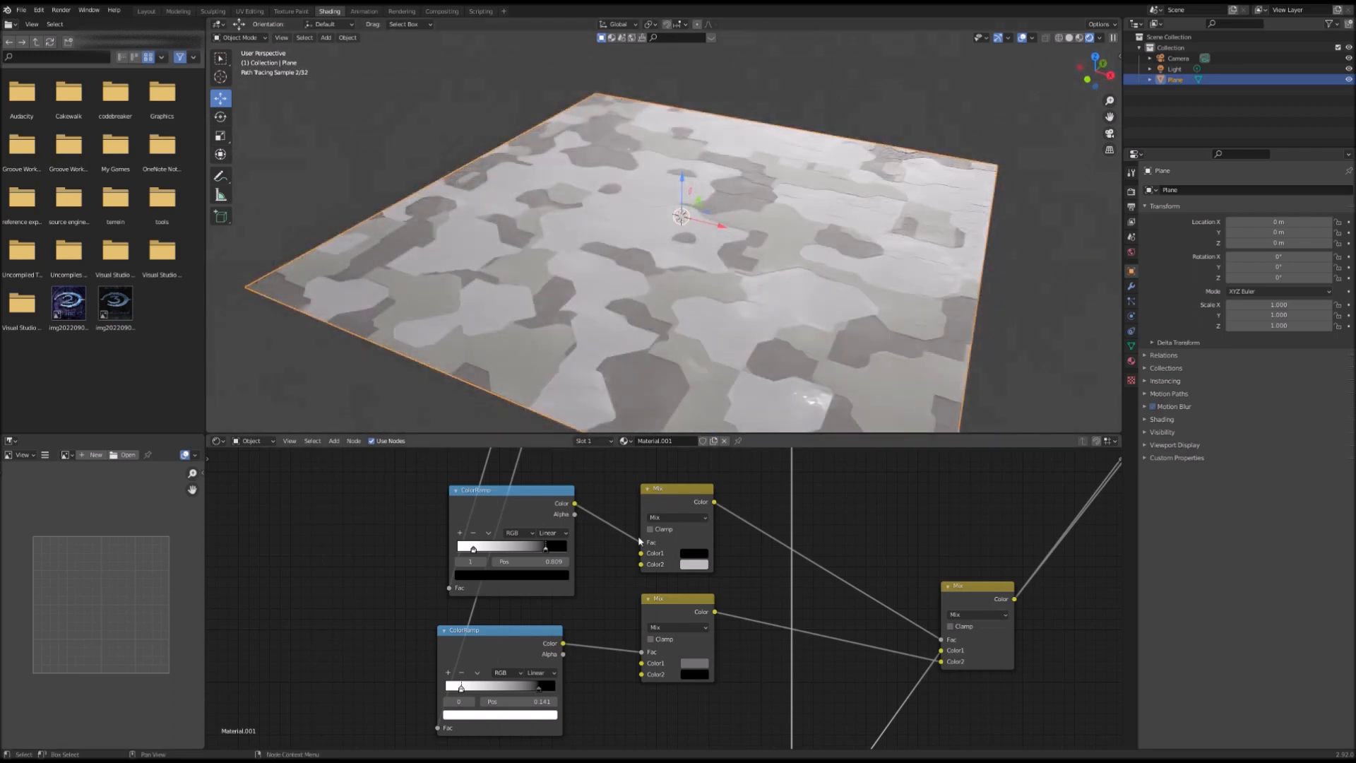